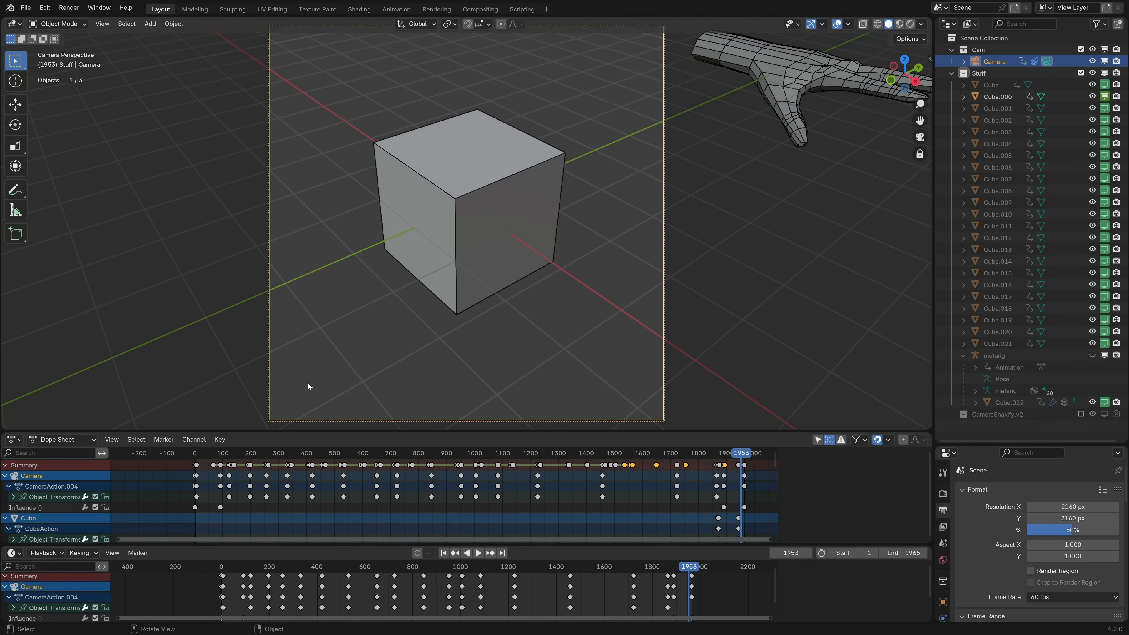
- Review the hand-modelling animation from a free view by playing it and scrubbing the timeline, ending at frame 483
key(space)
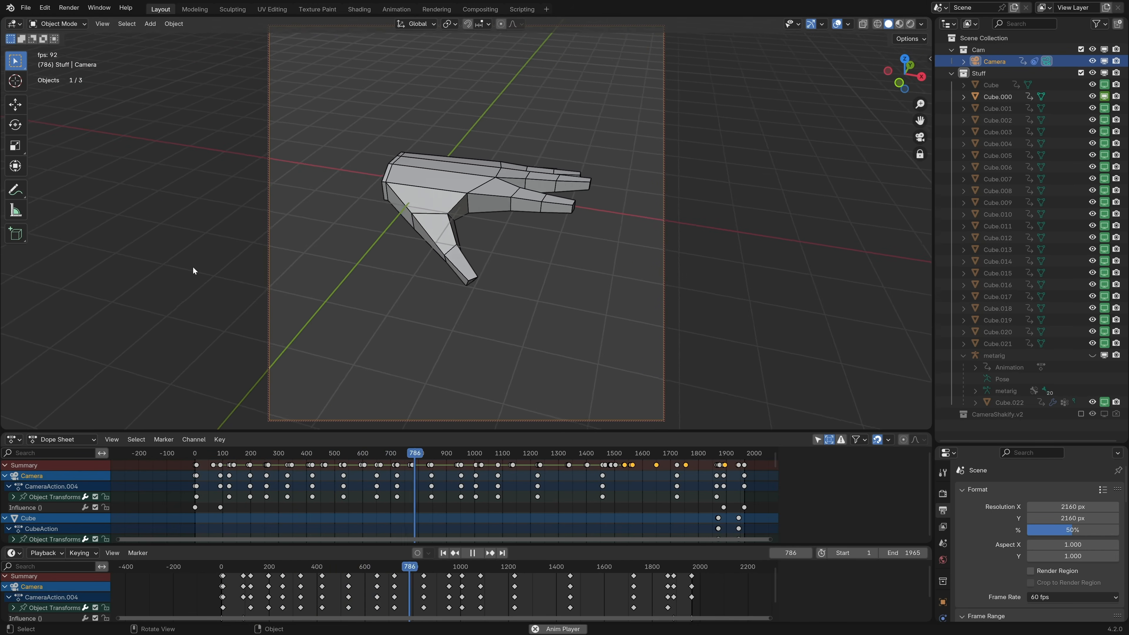
middle_drag(193, 266, 500, 259)
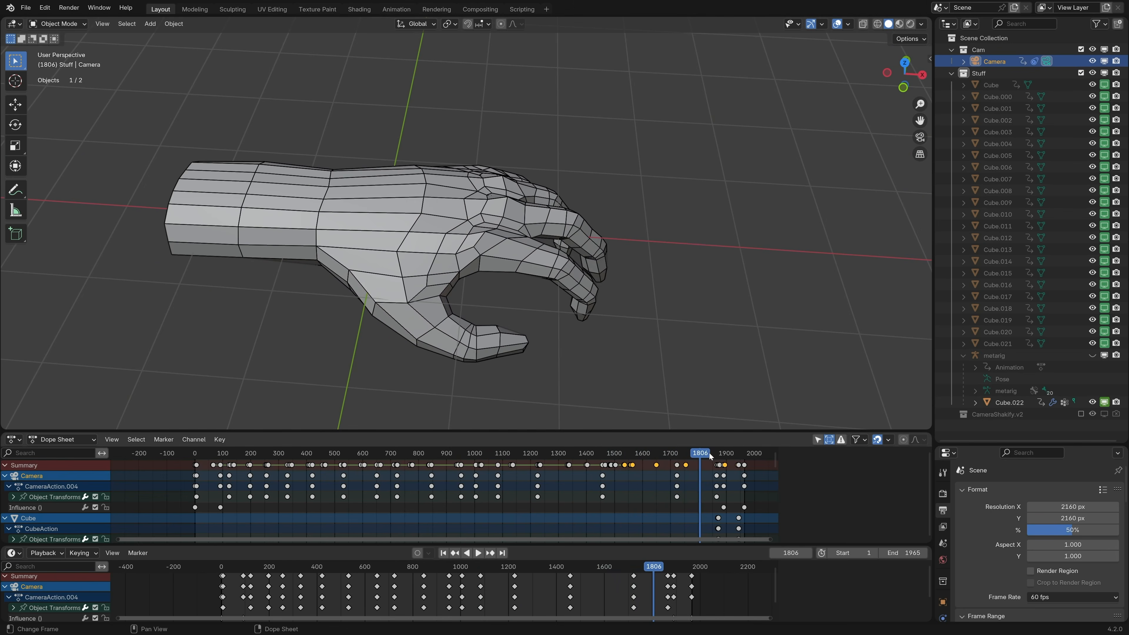
drag(710, 456, 199, 460)
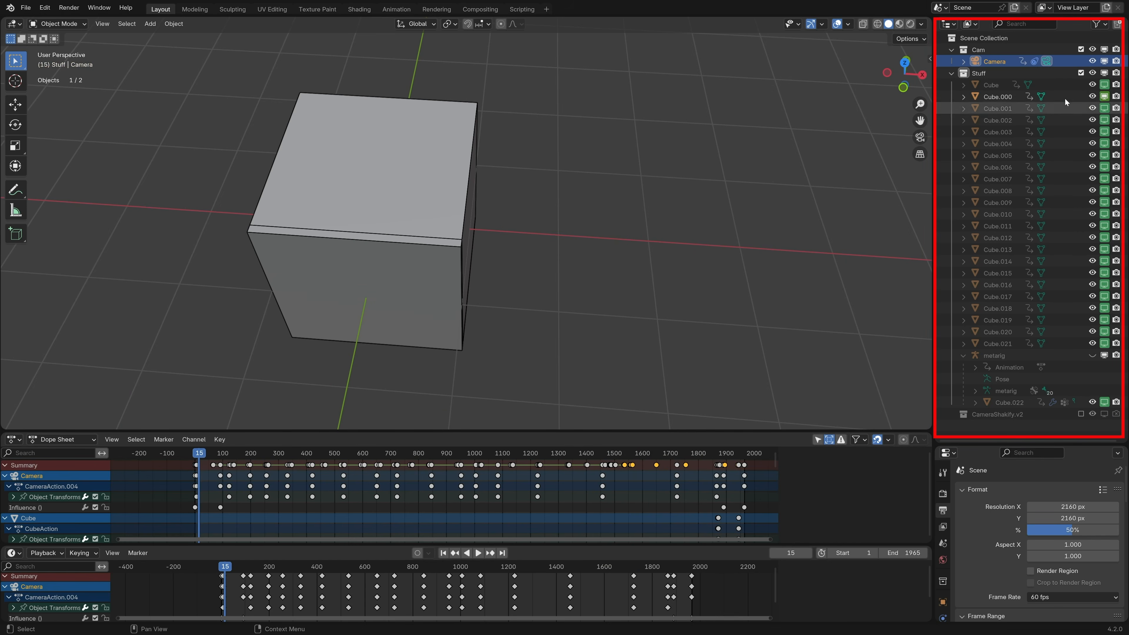
key(space)
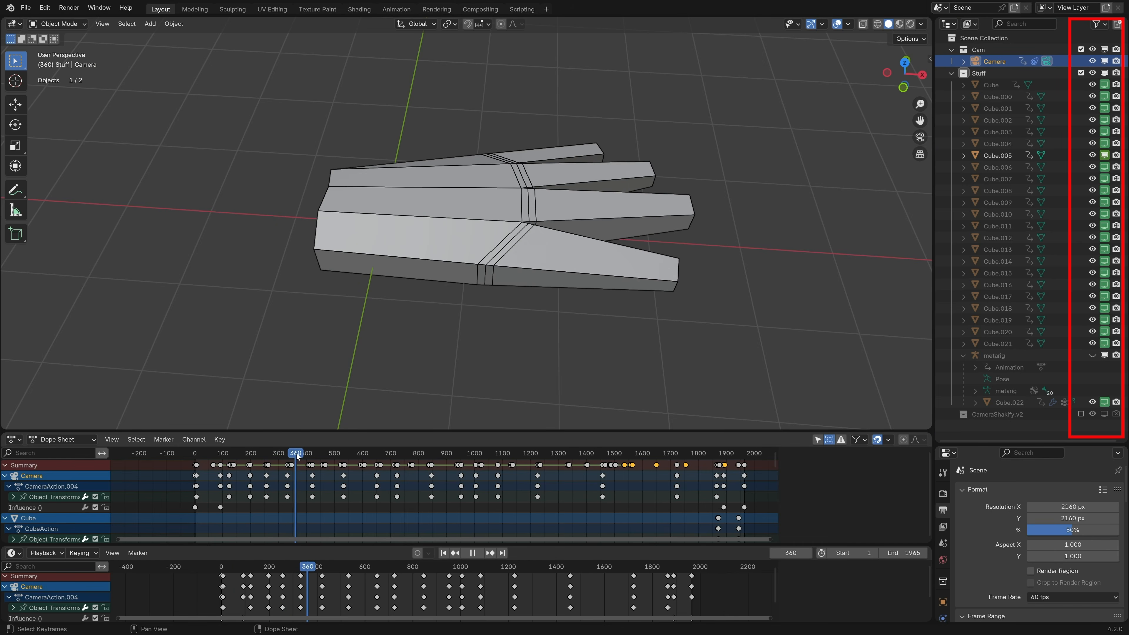
drag(314, 453, 330, 453)
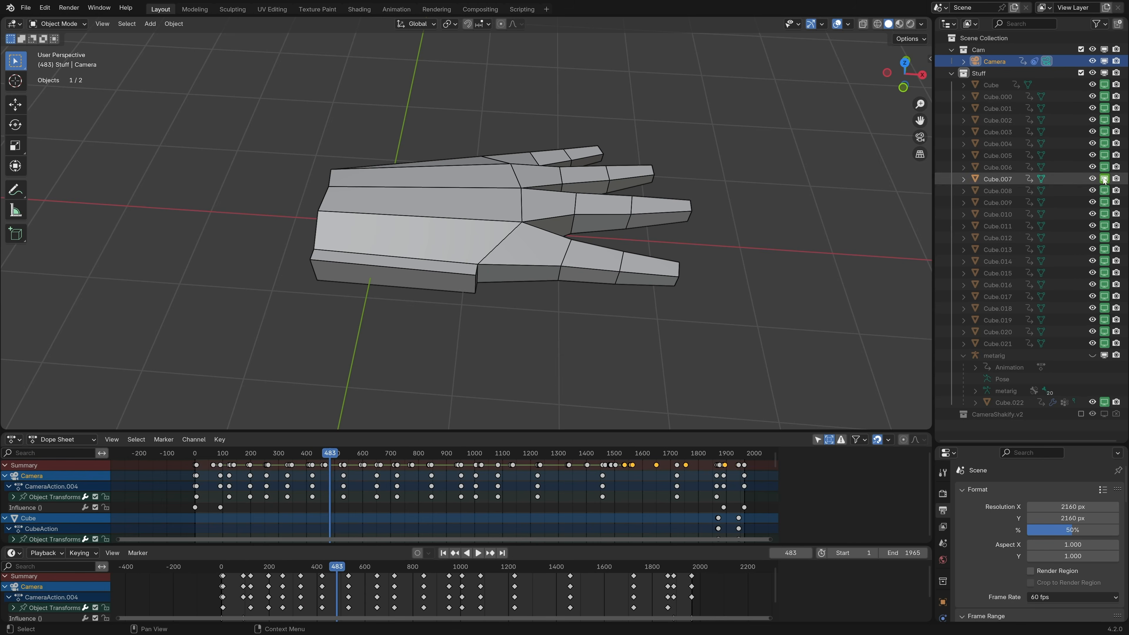
- Enable Cube.008 in the viewport alongside Cube.007, and disable it again
click(1105, 25)
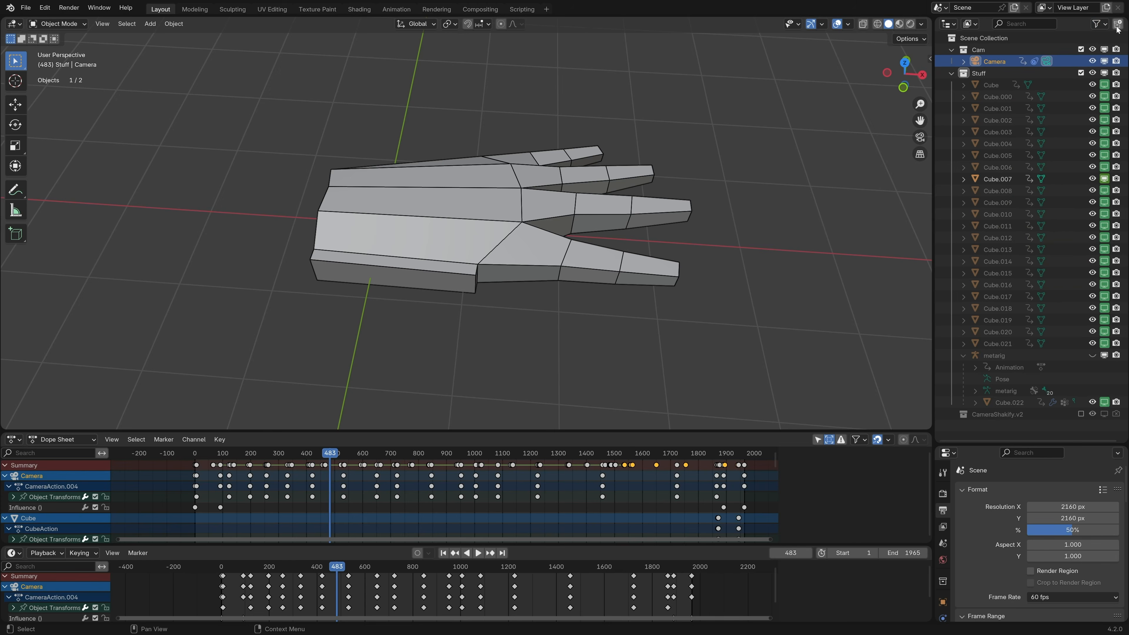
click(1105, 179)
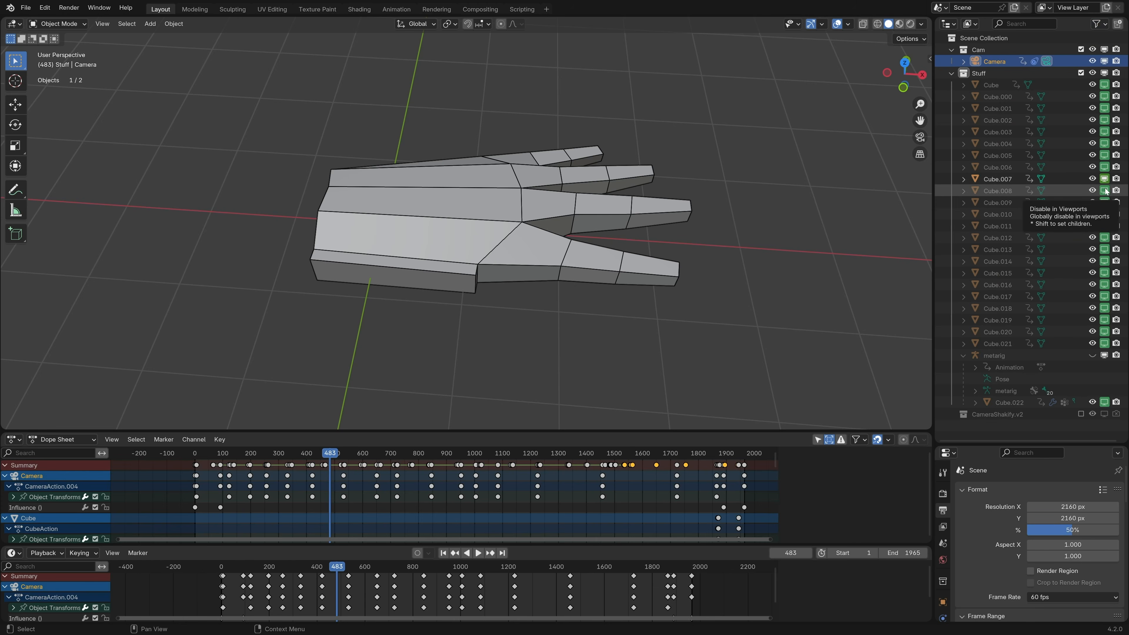
click(1106, 191)
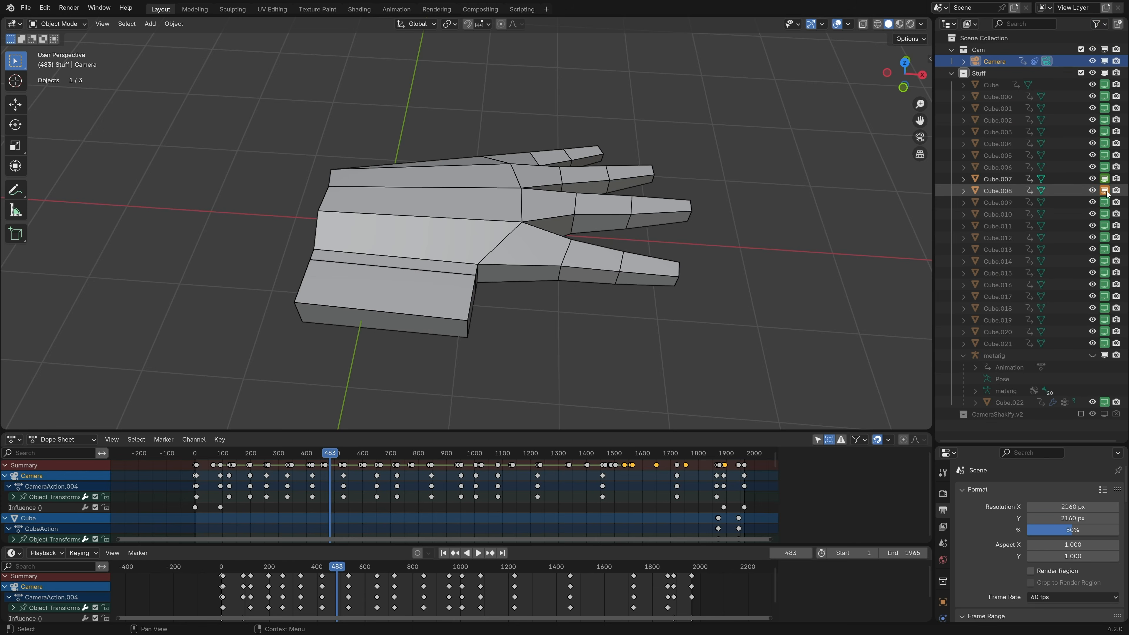
click(1106, 191)
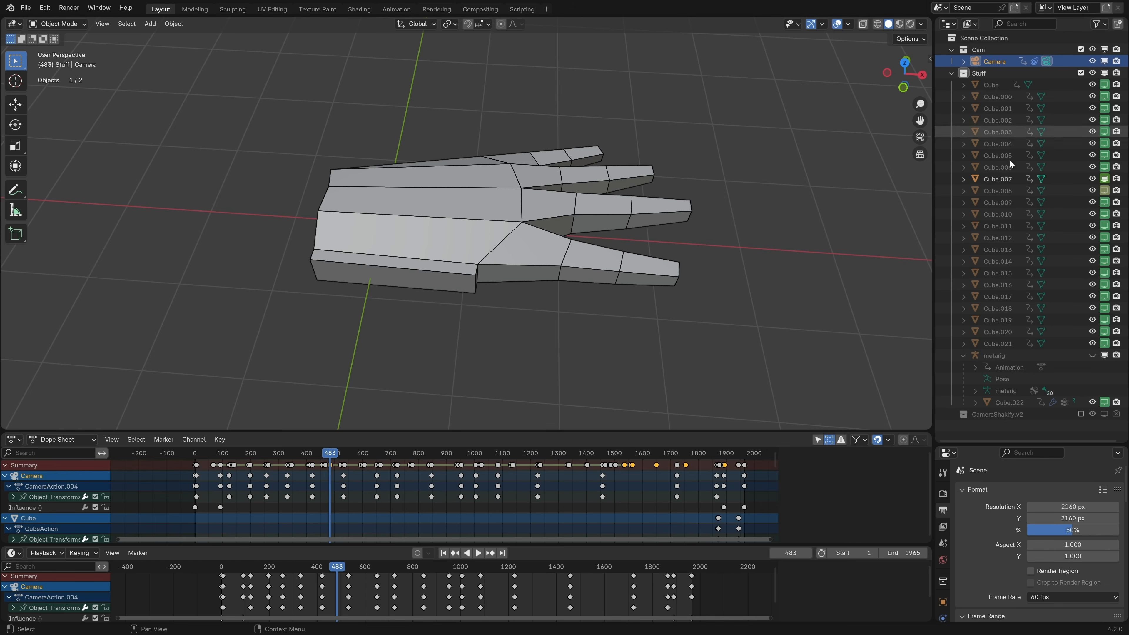
- Select Cube.000 at frame 47 and examine its cut edges and its keyframes in the timeline
click(1008, 96)
drag(286, 455, 208, 465)
click(1000, 97)
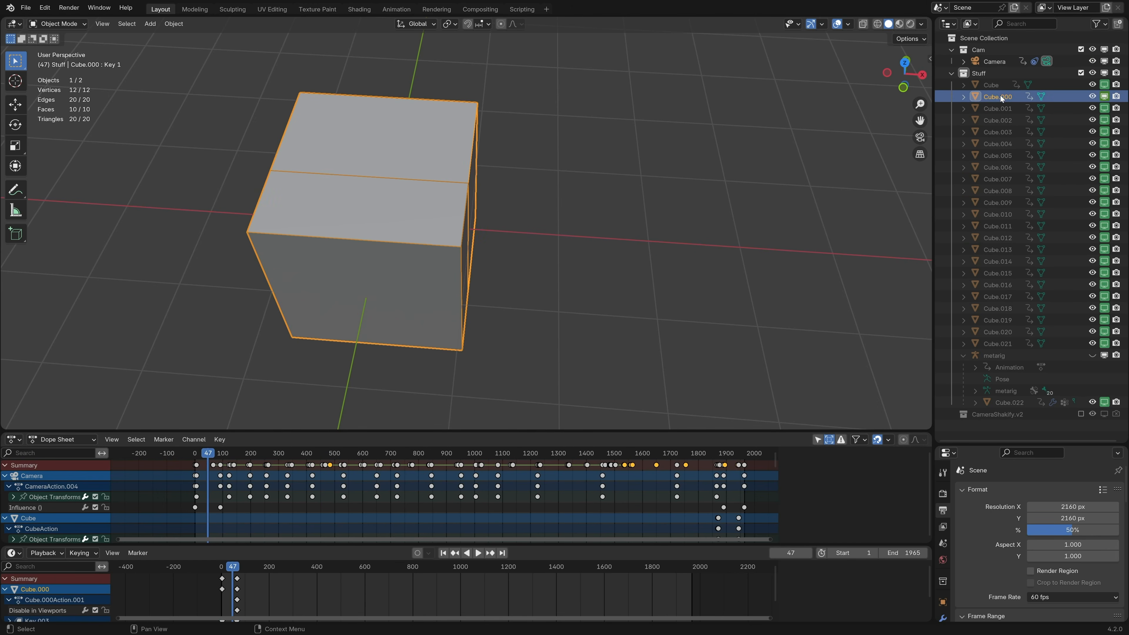
middle_drag(429, 177, 512, 161)
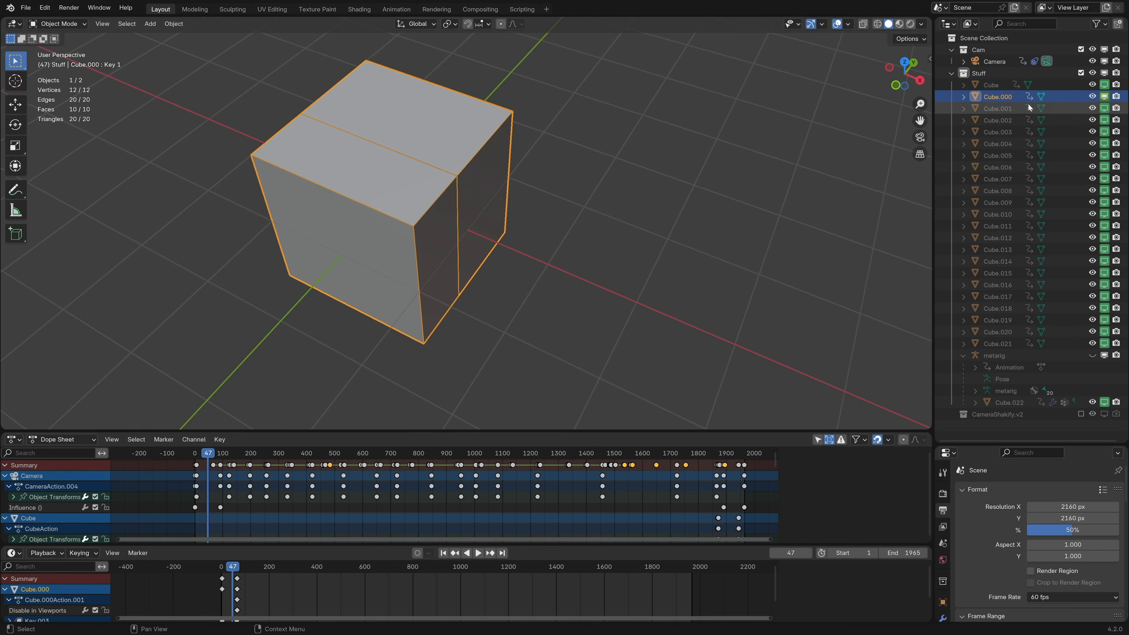
scroll(267, 598, up, 4)
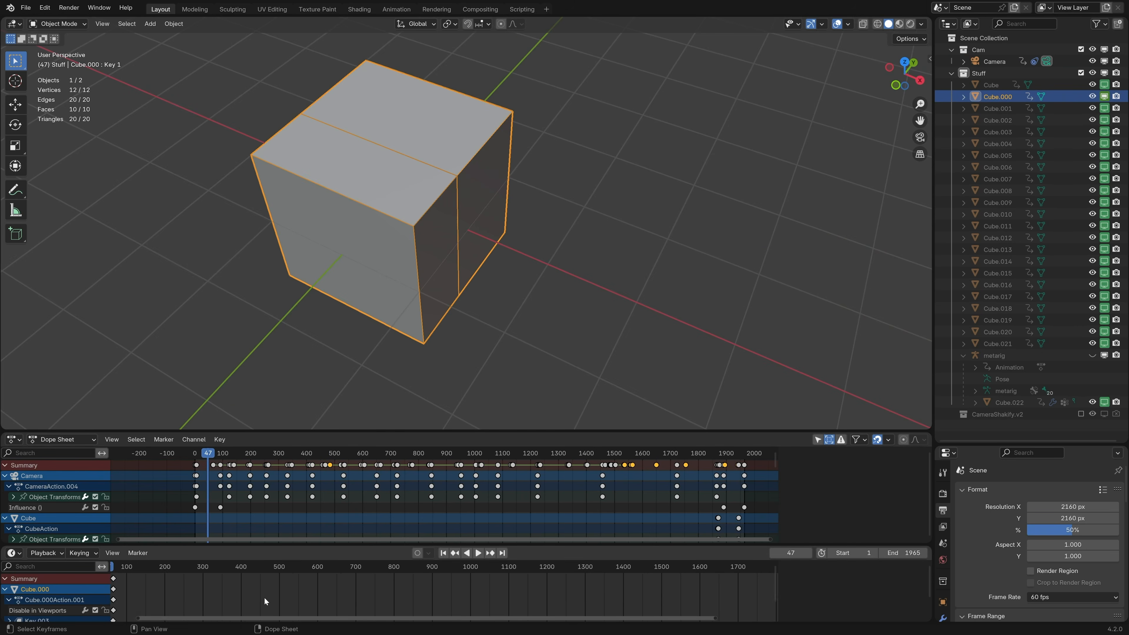
middle_drag(264, 597, 425, 622)
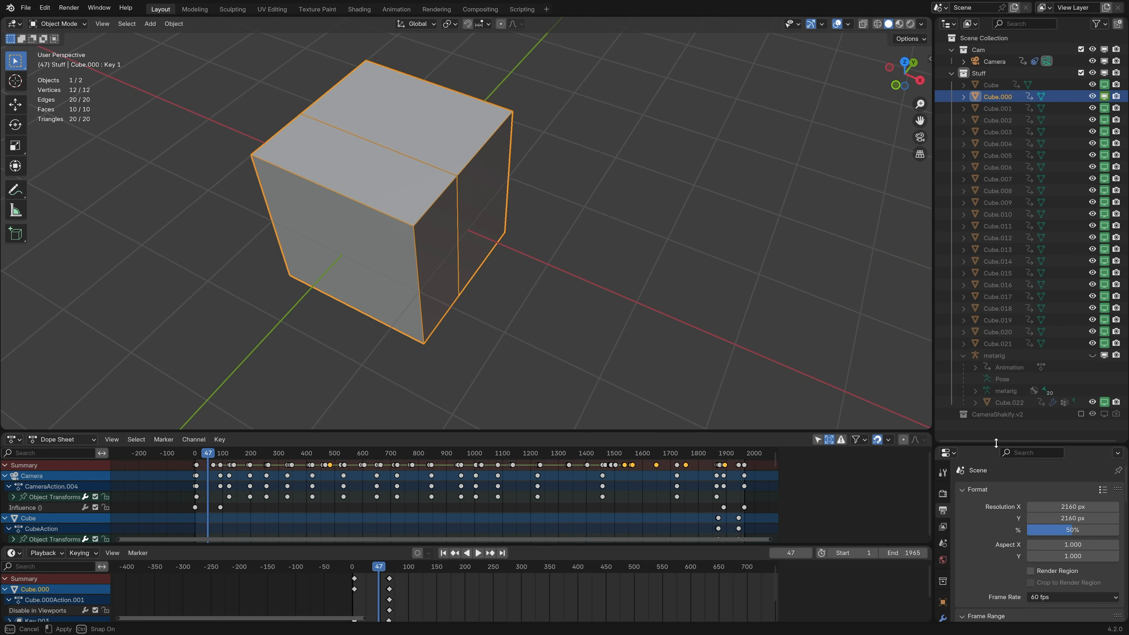
- Enlarge the Properties editor to show Cube.000's shape keys, and scrub to frame 95 to examine how Key 1 animates
drag(996, 443, 1007, 144)
click(943, 387)
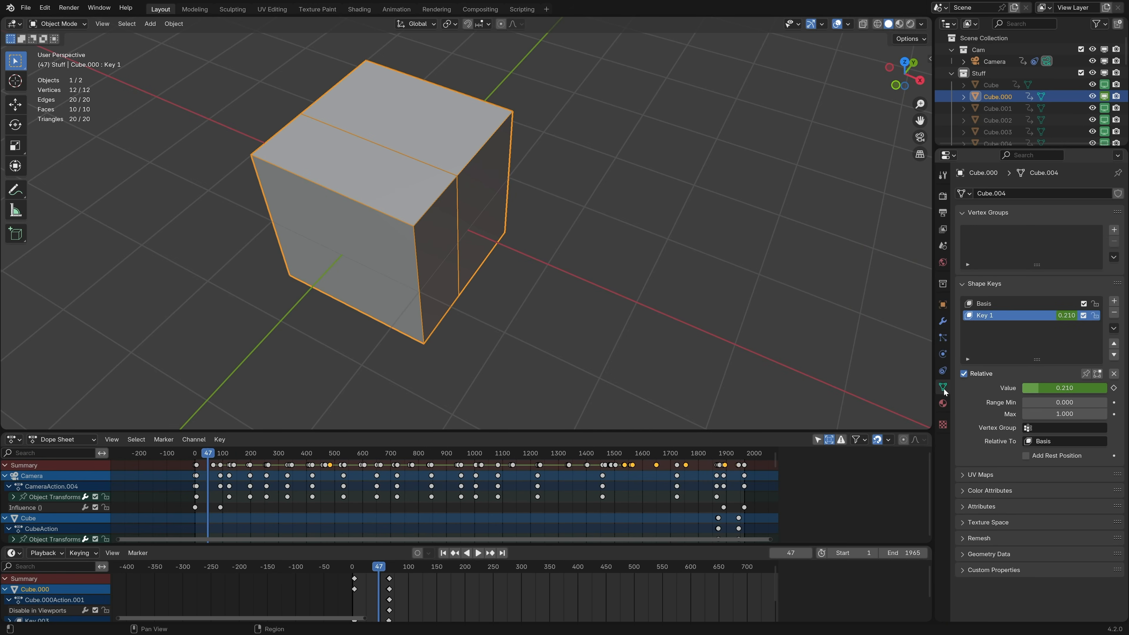
mouse_move(378, 570)
mouse_down()
mouse_move(355, 571)
mouse_move(406, 568)
mouse_up()
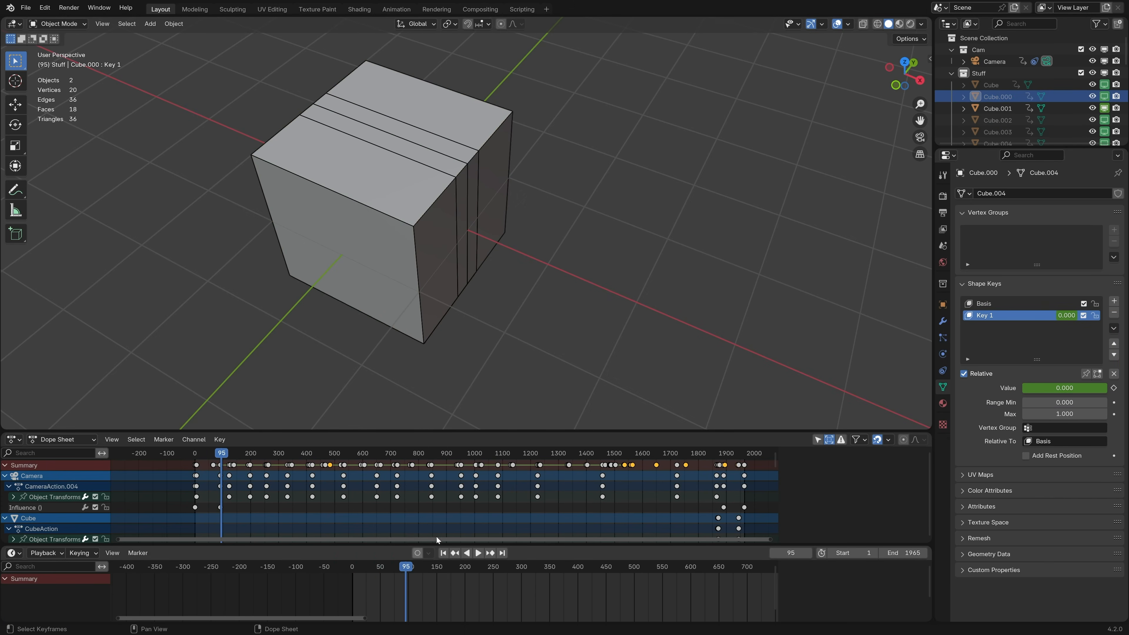
- Select Cube.001 and scrub to frame 160 to examine its Key 1 animation
click(1002, 108)
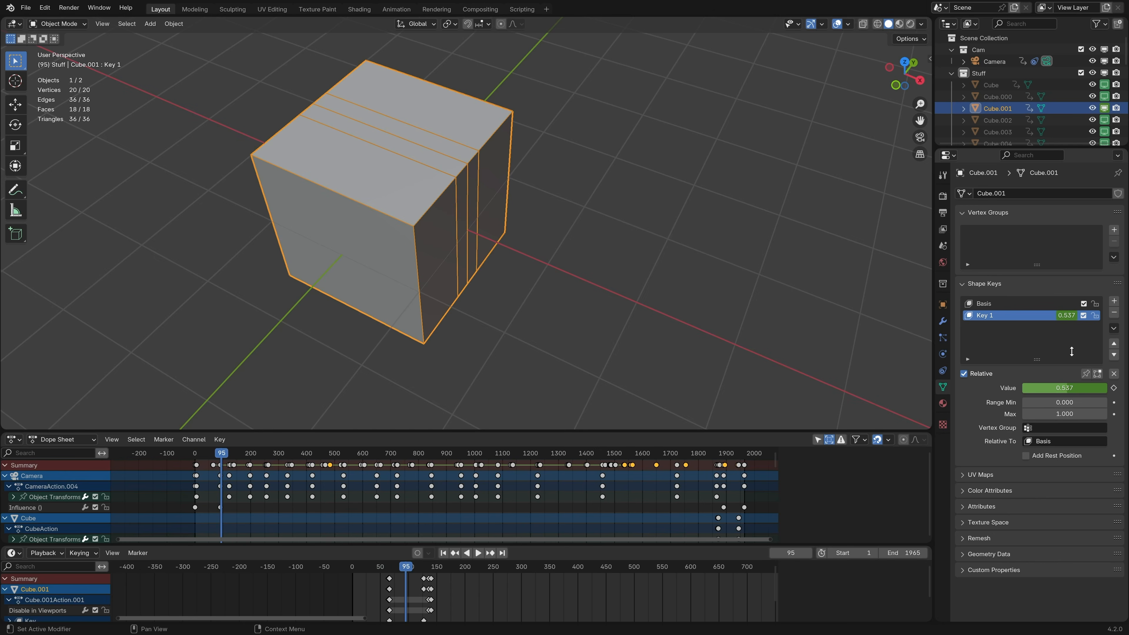
drag(408, 568, 442, 569)
click(586, 395)
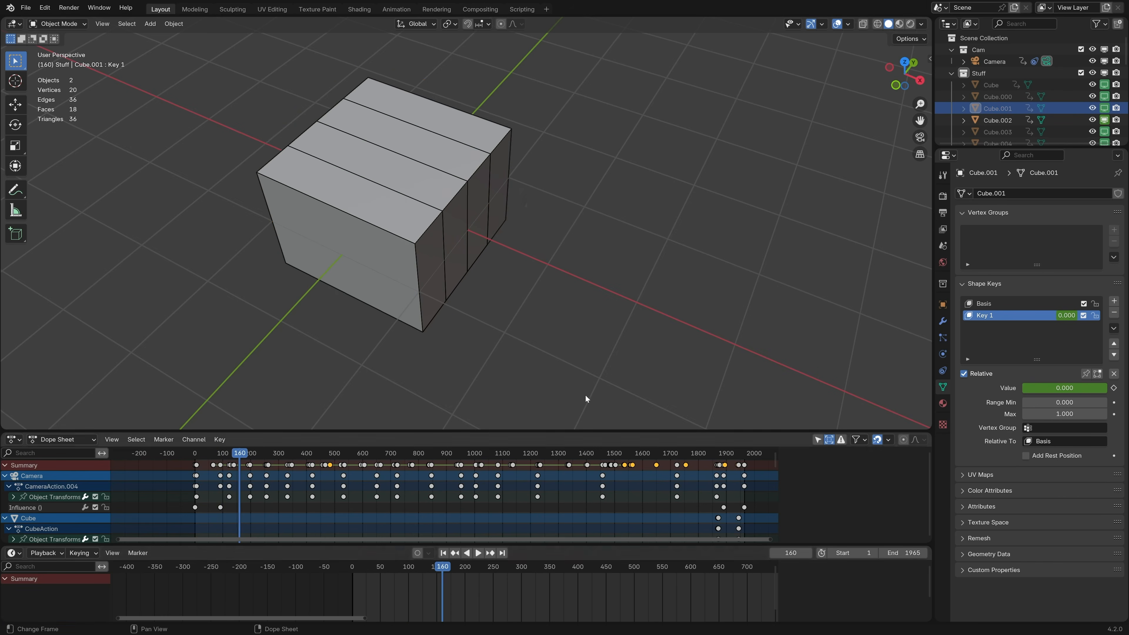
- Play Cube.002's shape key animation to frame 193, and scrub to frame 285 with Cube.003 selected
click(1002, 120)
key(space)
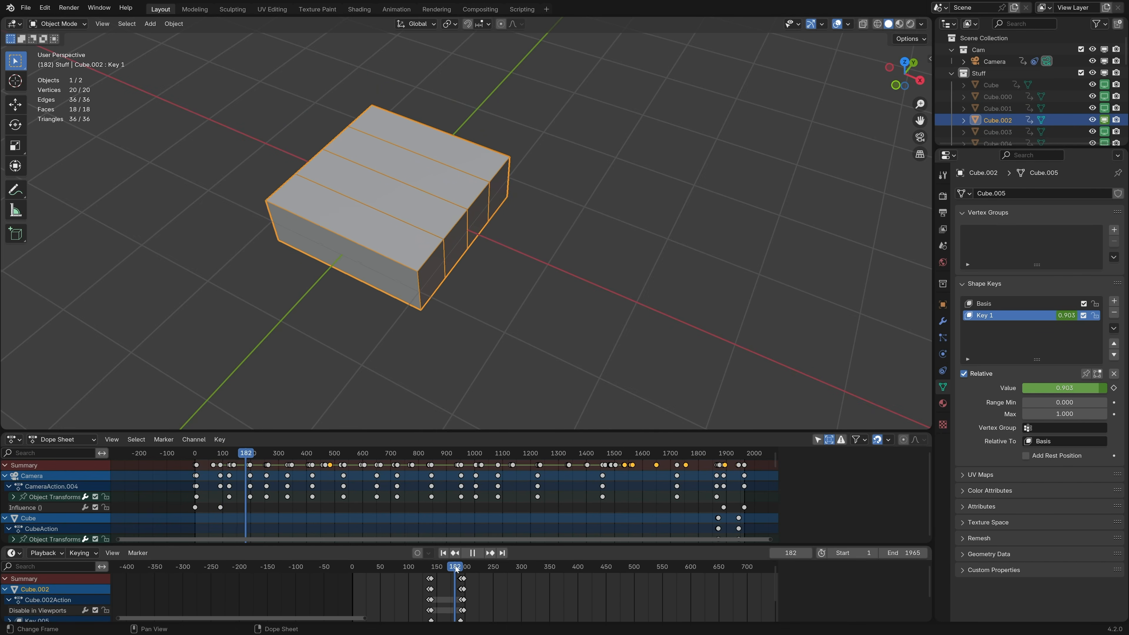
key(space)
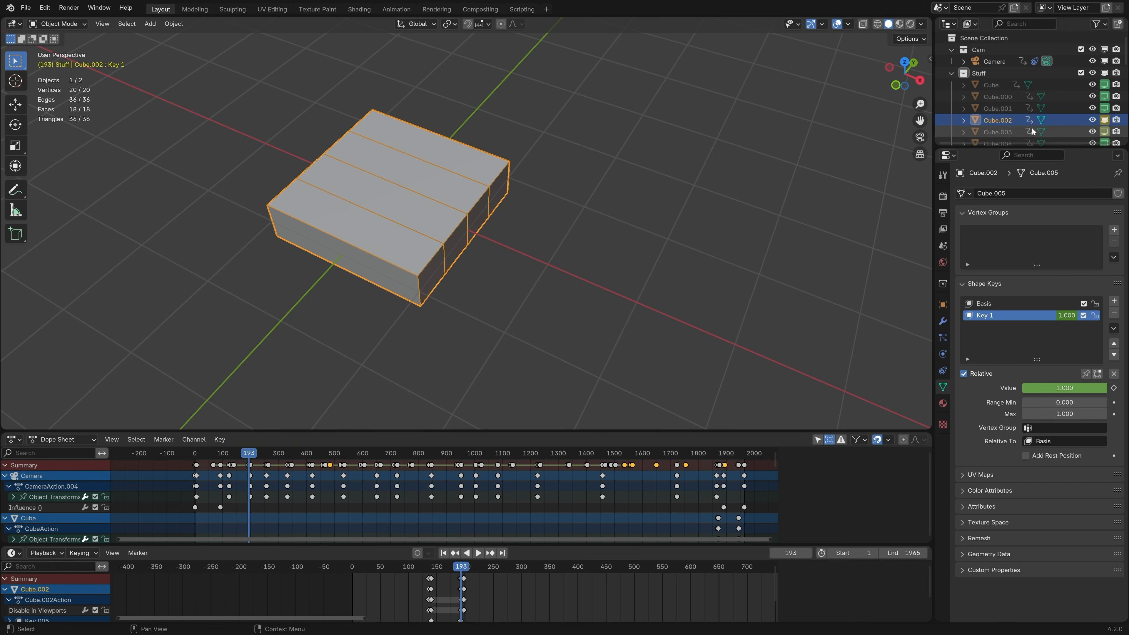
drag(468, 562, 513, 570)
click(1004, 132)
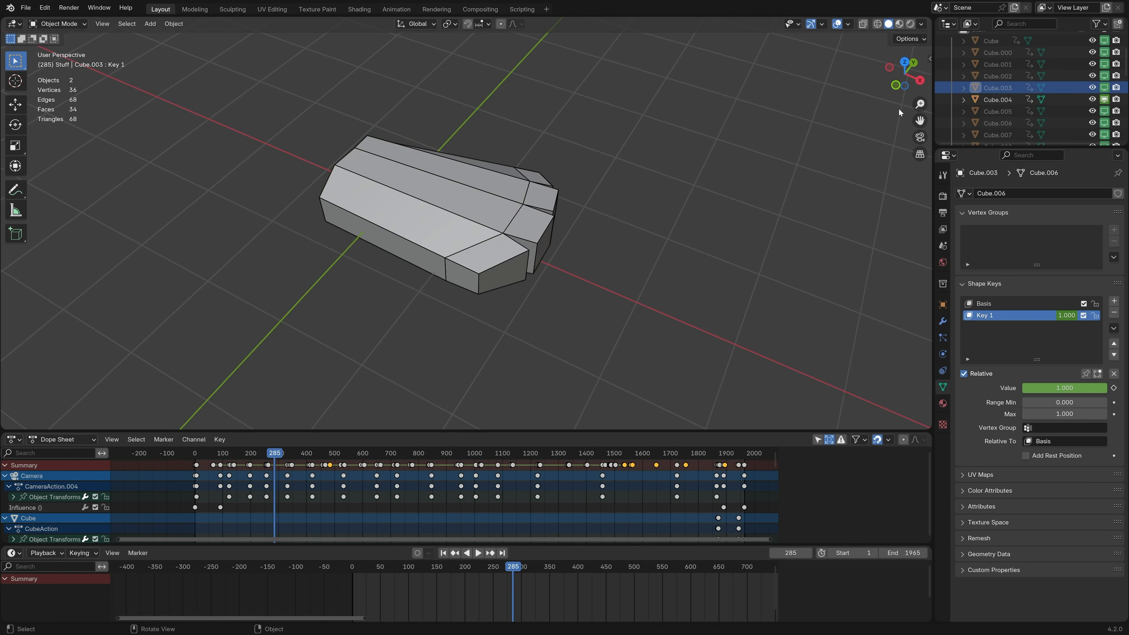
- Select Cube.004 and examine its finger extrusion animation up to frame 333, scrubbing back to frame 265
click(998, 99)
key(space)
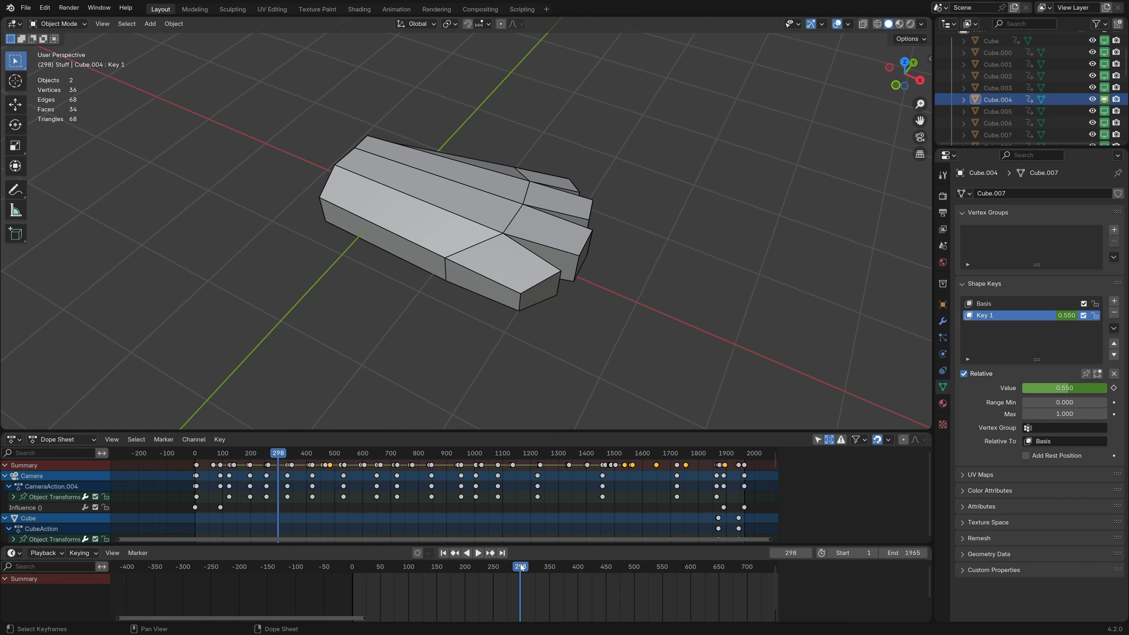
click(522, 273)
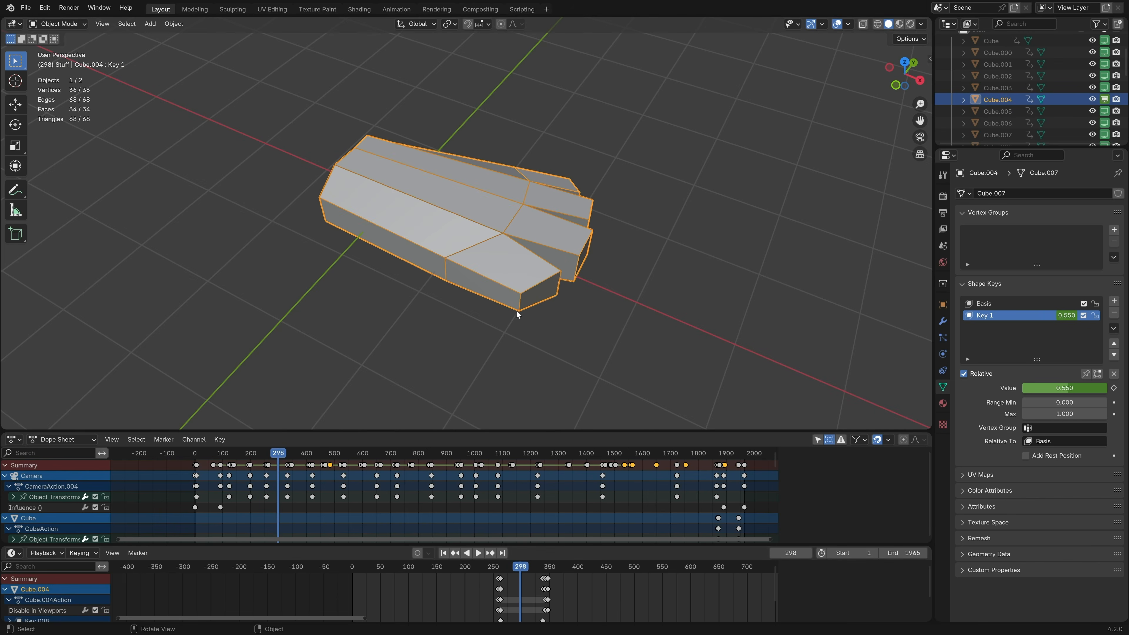
key(space)
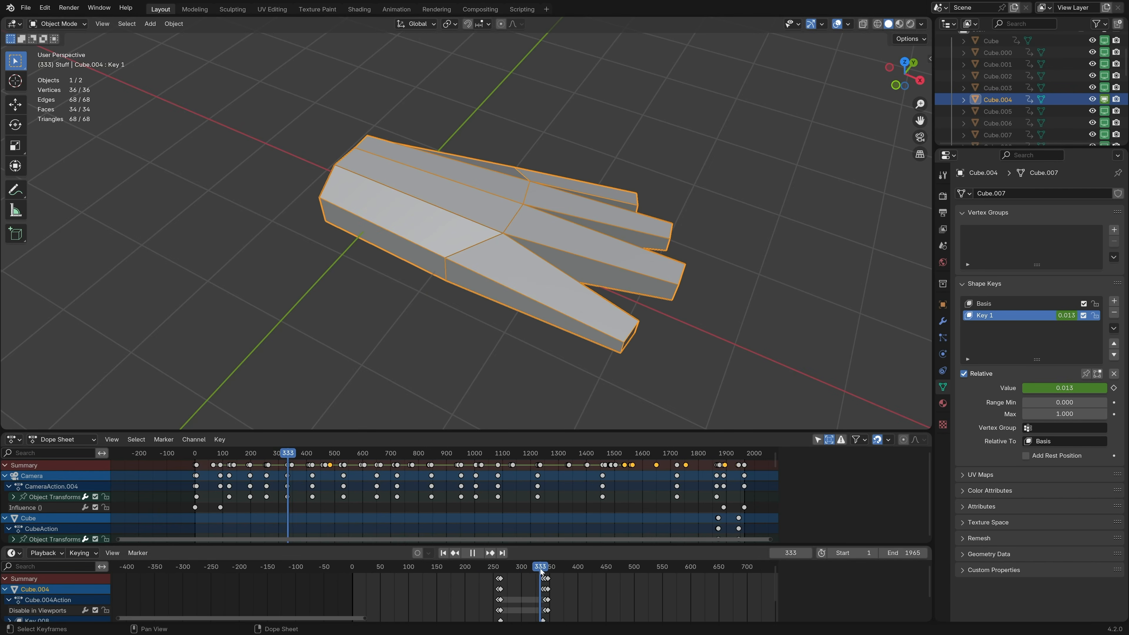
drag(540, 572, 508, 577)
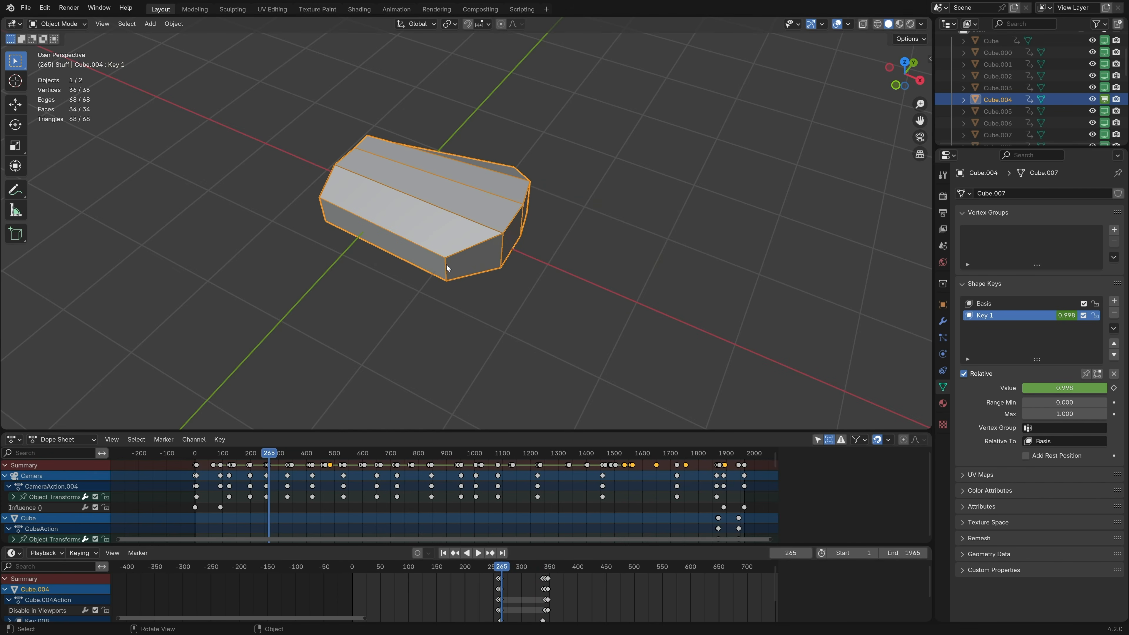
- In Edit Mode on Cube.004, move the overlapping upper and lower vertices at the near front corner outward about 0.33 m and 0.35 m in X
scroll(452, 256, up, 4)
key(Tab)
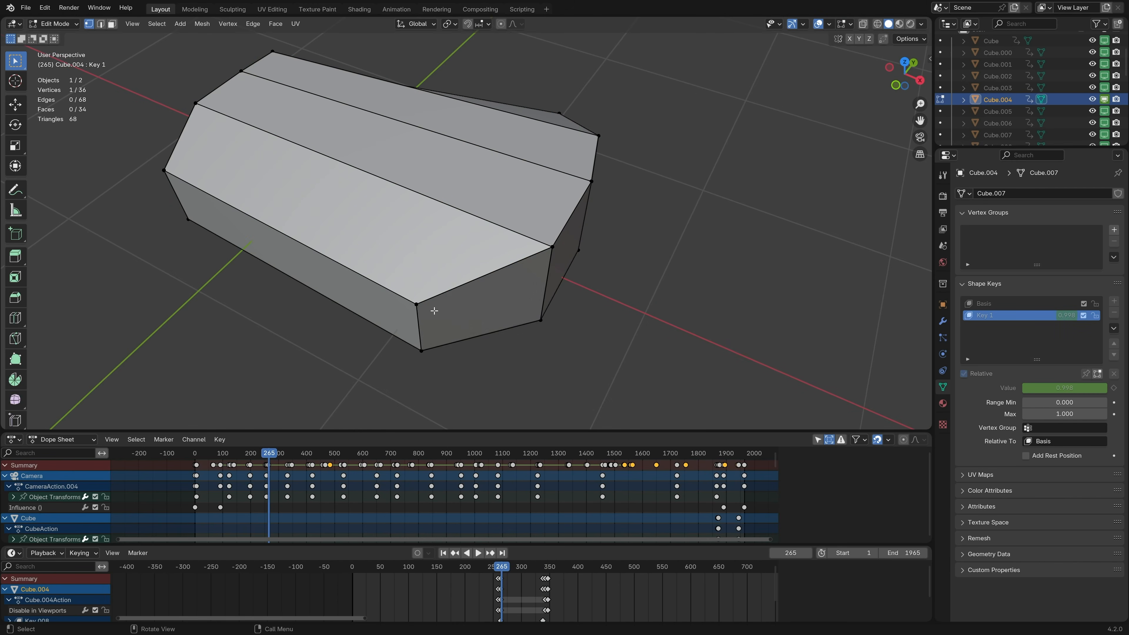
key(g)
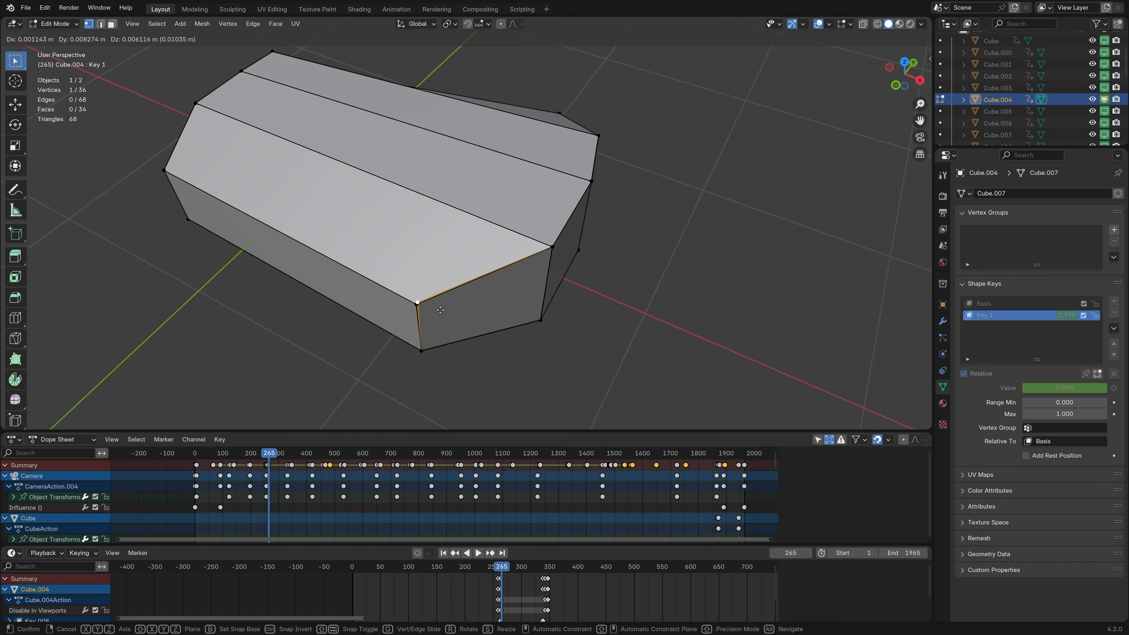
click(517, 338)
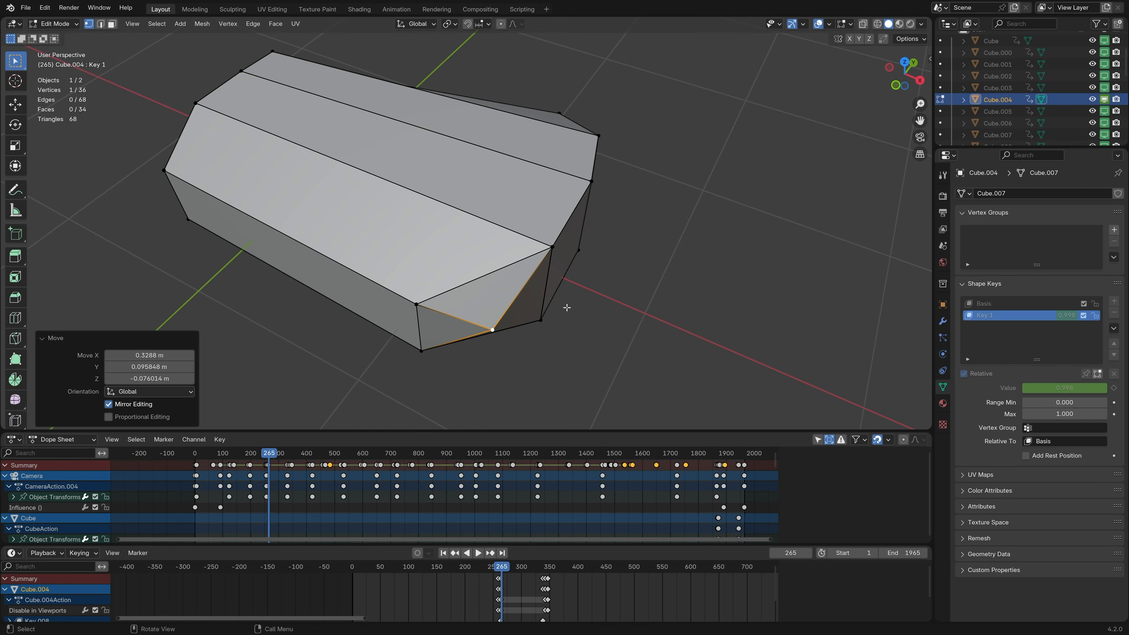
click(437, 363)
key(g)
click(508, 395)
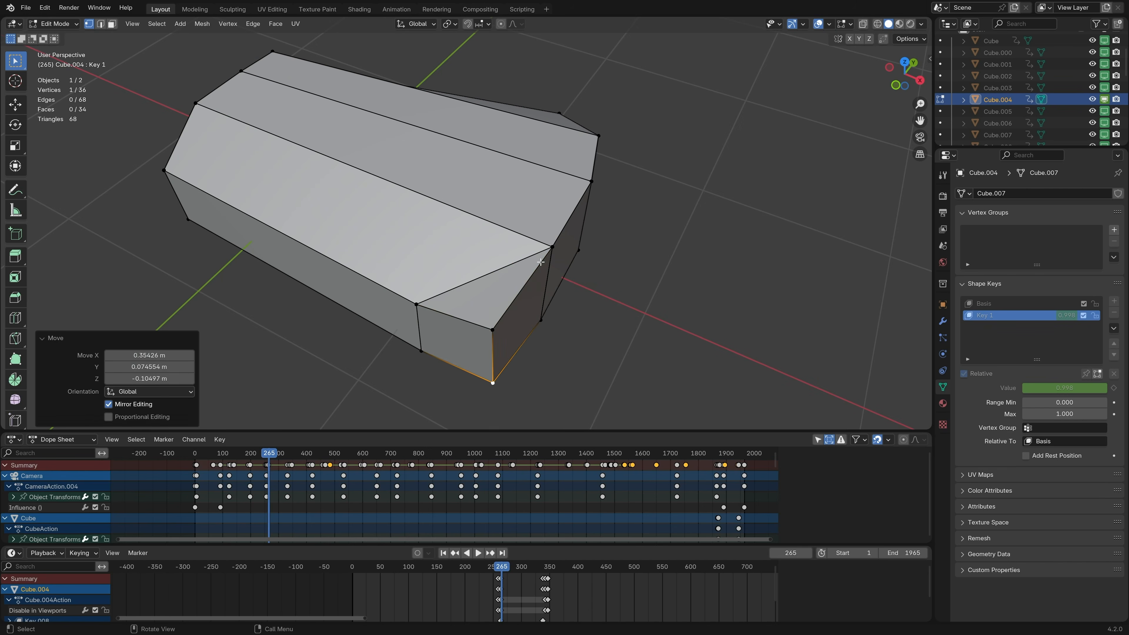
- Move the overlapping lower and upper vertices at the adjacent front corner outward, pulling out the whole finger end
click(544, 326)
key(g)
click(598, 281)
mouse_move(601, 280)
middle_down()
mouse_move(500, 267)
mouse_move(614, 297)
middle_up()
click(469, 306)
key(g)
click(636, 304)
- Vertex-slide the pulled-out finger end's near upper and lower vertices back onto their base corners with factor 1.000
click(504, 296)
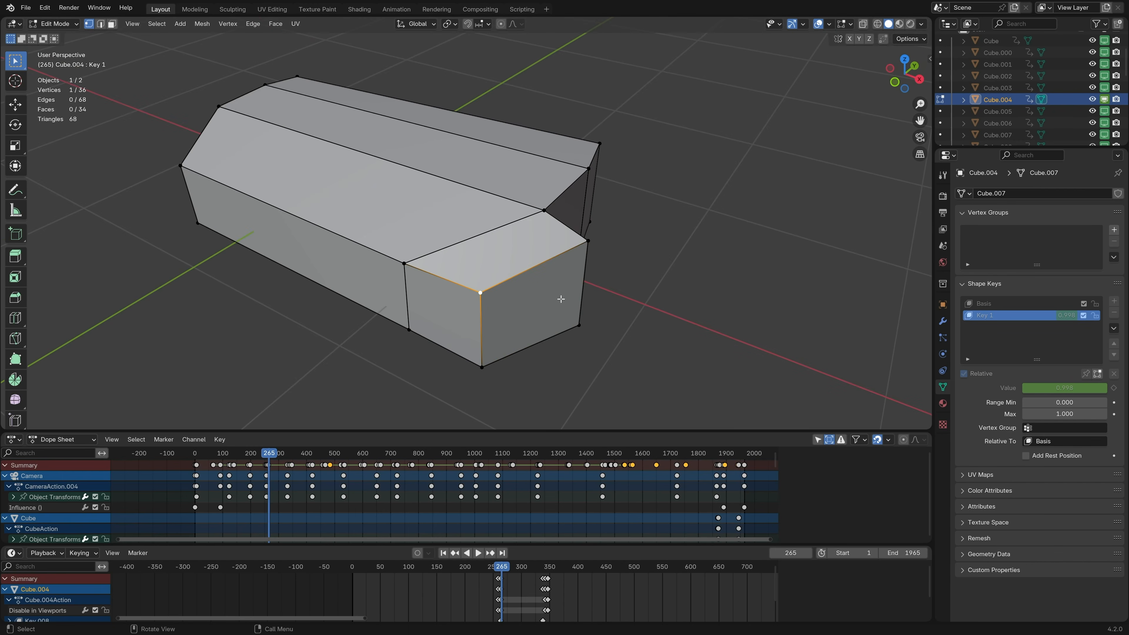
key(g)
key(g)
click(473, 268)
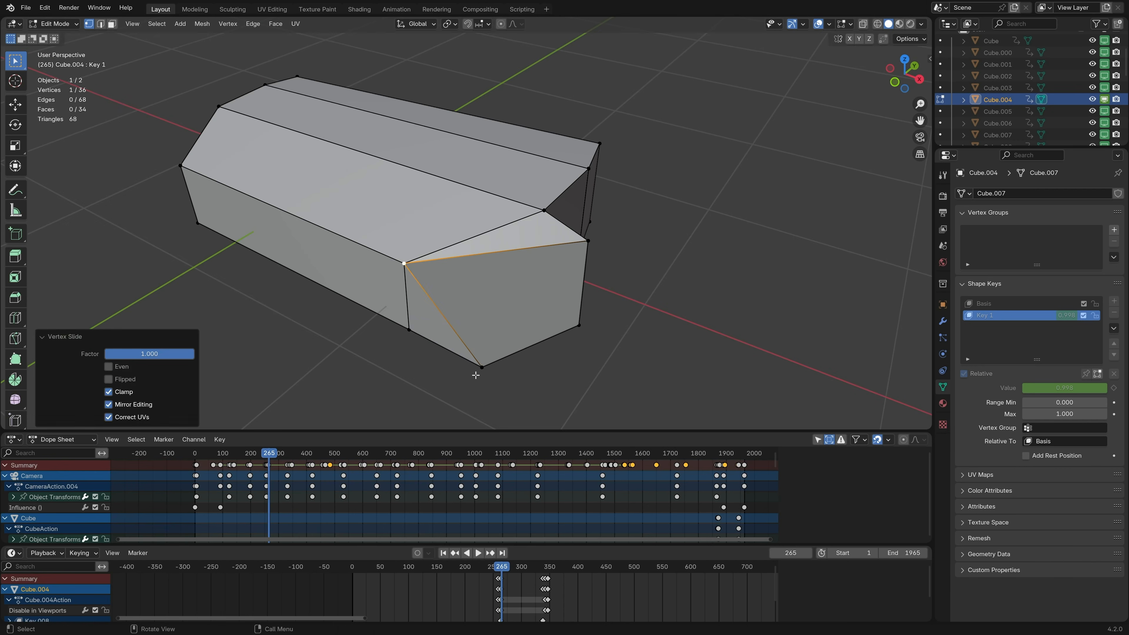
click(476, 375)
key(g)
key(g)
click(395, 328)
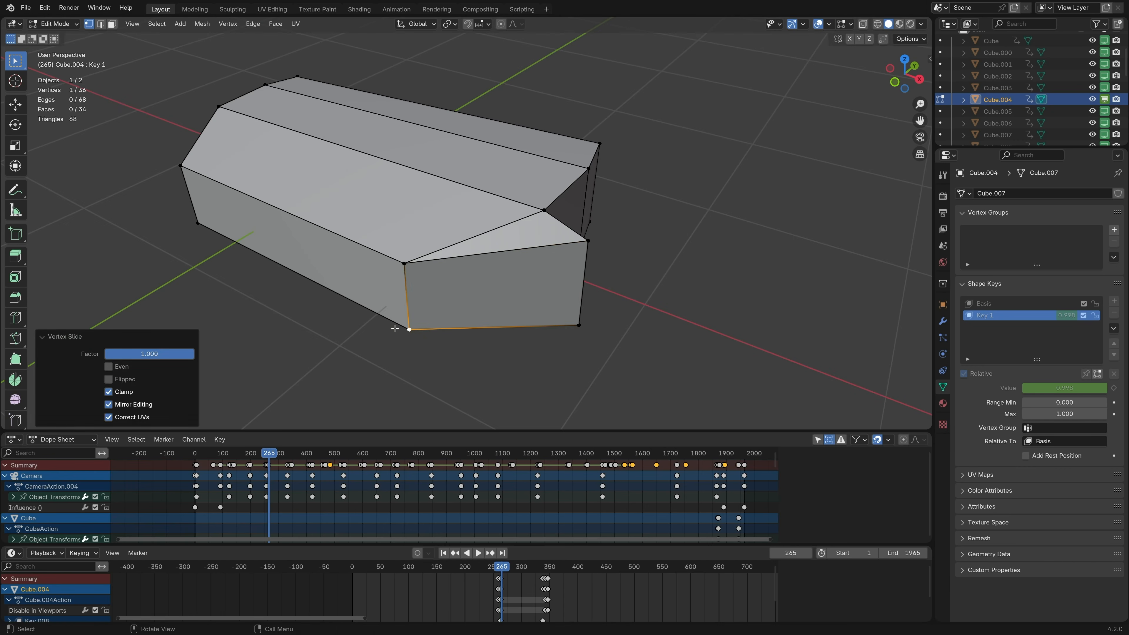
- Vertex-slide the remaining two finger-end vertices back onto their base corners with factor 1.000, and return to Object Mode
click(591, 243)
key(g)
key(g)
click(542, 208)
click(589, 338)
key(g)
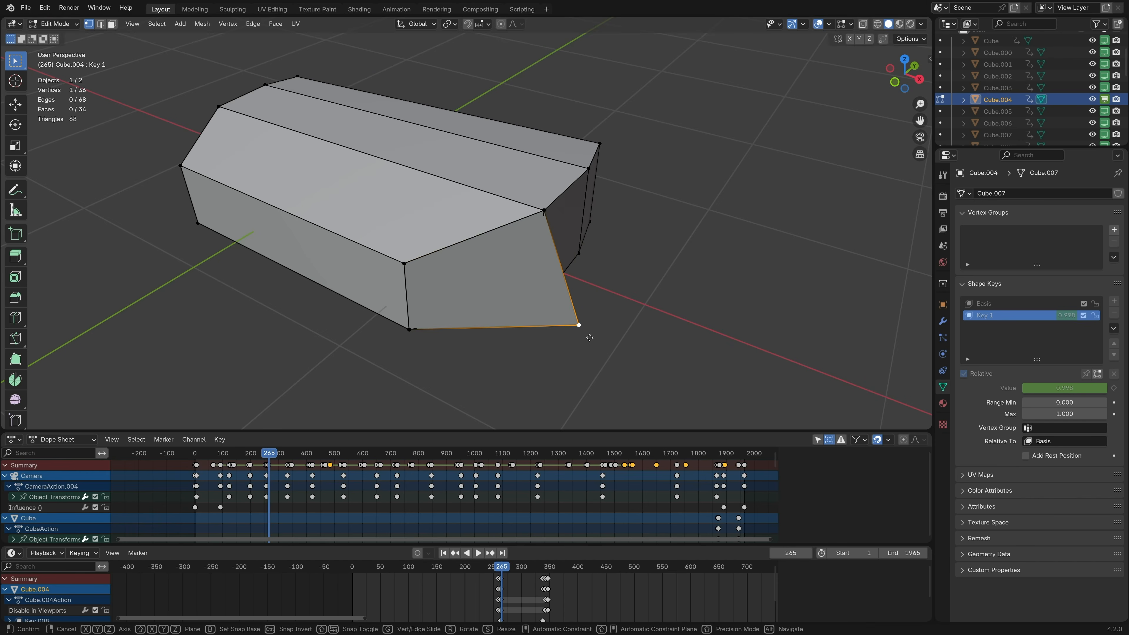
key(g)
click(525, 319)
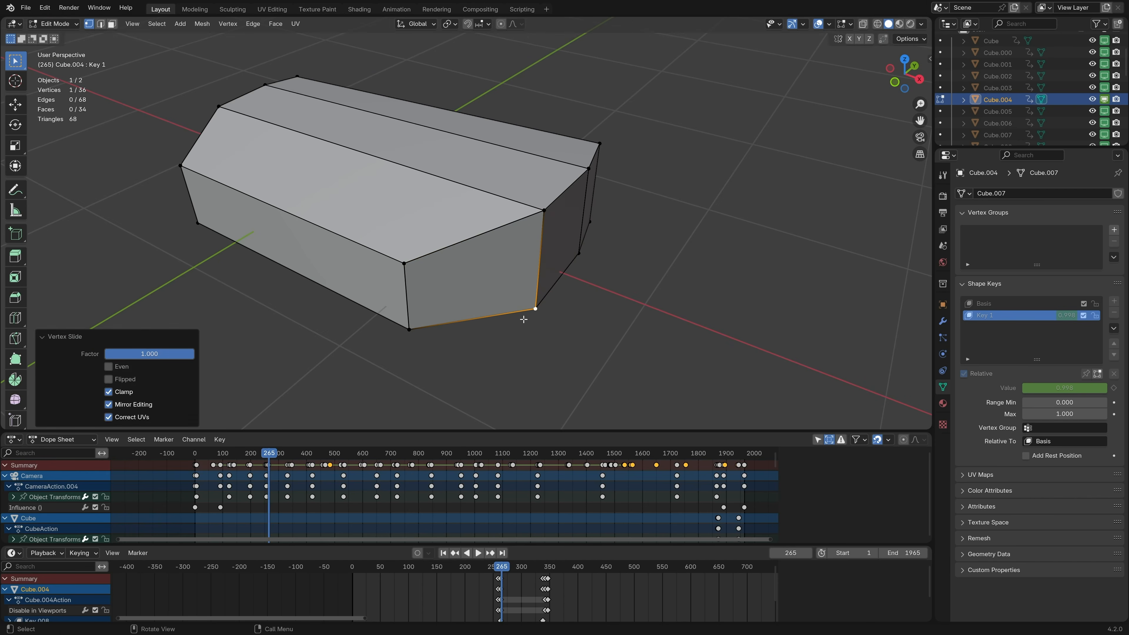
middle_drag(685, 326, 612, 297)
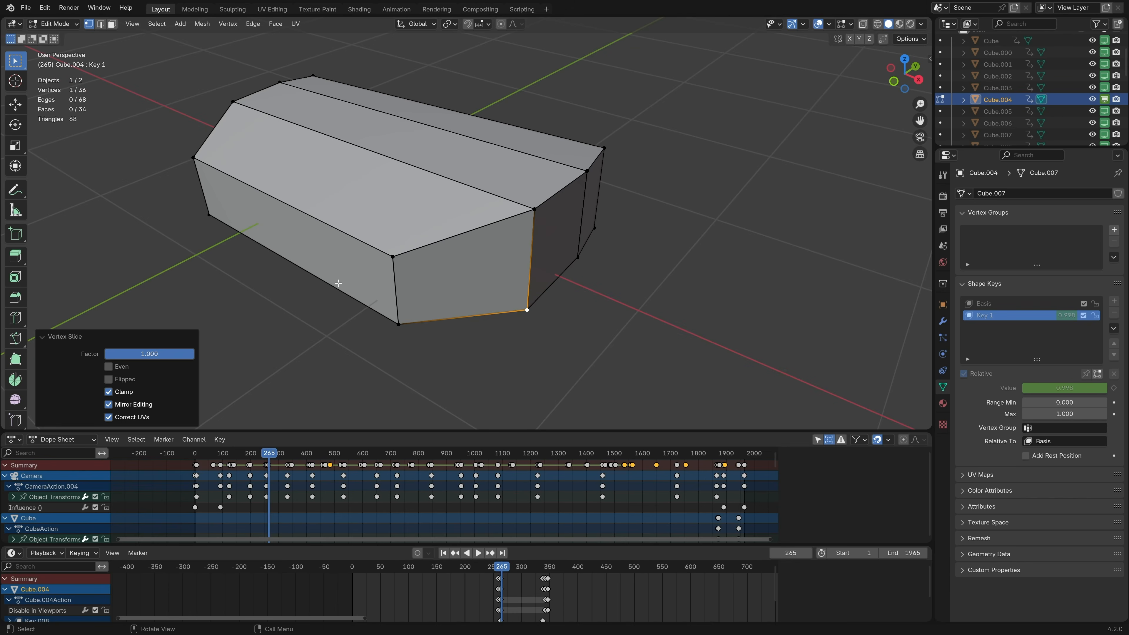
key(Tab)
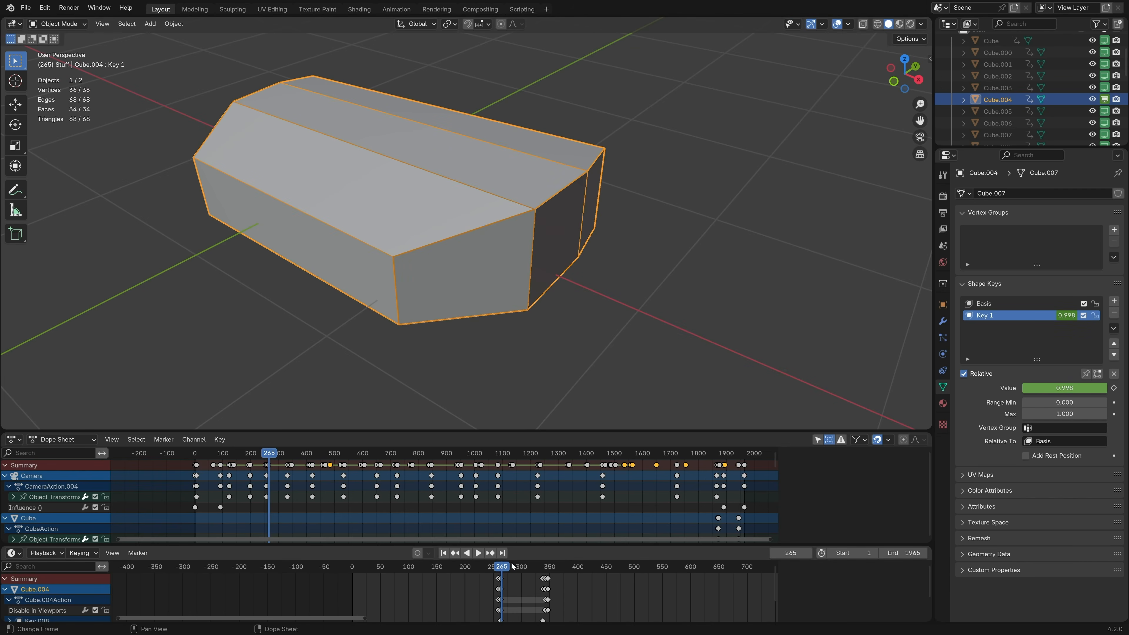
- Play through Cube.004's shape-key stage, then select Cube.005 and scrub its finger-lengthening animation up to frame 406
key(space)
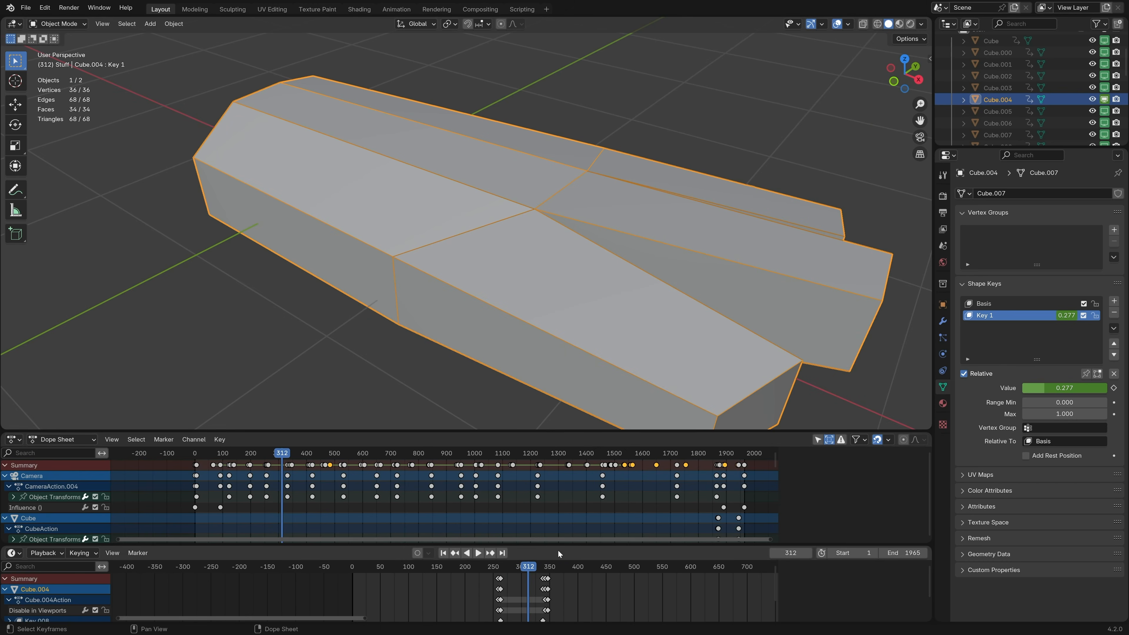
drag(543, 568, 565, 575)
click(1005, 111)
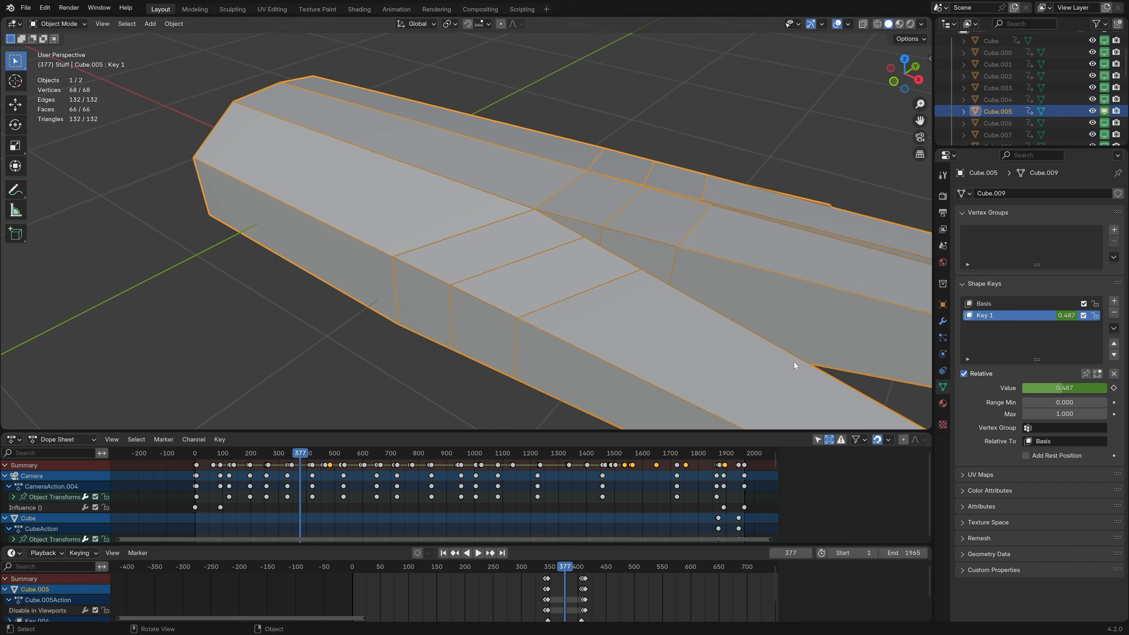
scroll(550, 257, down, 1)
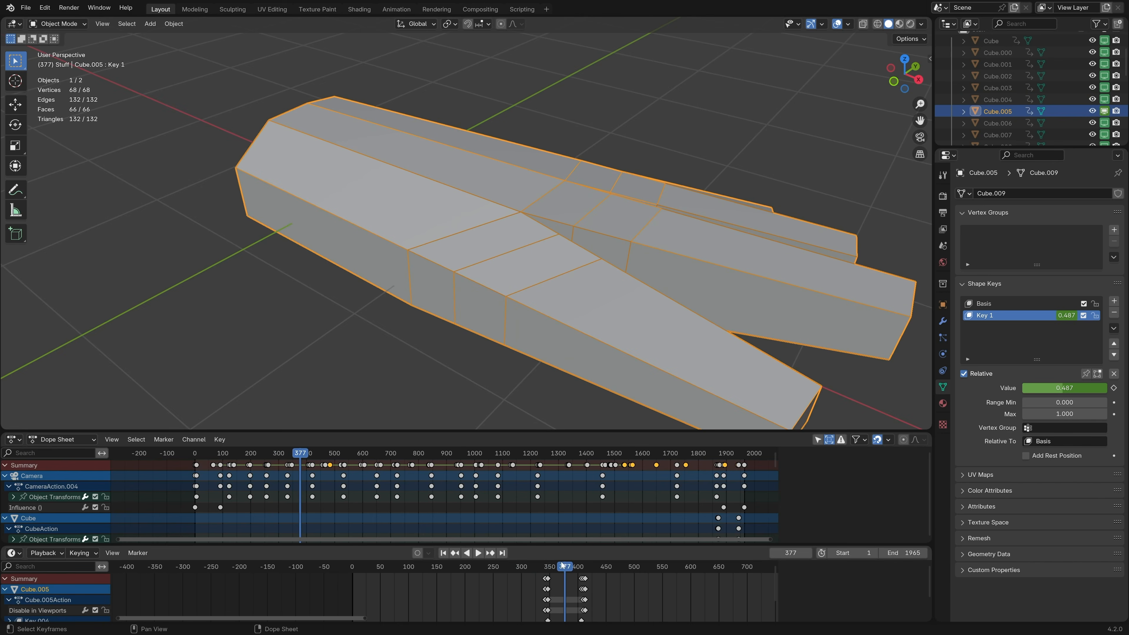
mouse_move(560, 569)
mouse_down()
mouse_move(549, 568)
mouse_move(581, 571)
mouse_up()
scroll(512, 308, down, 5)
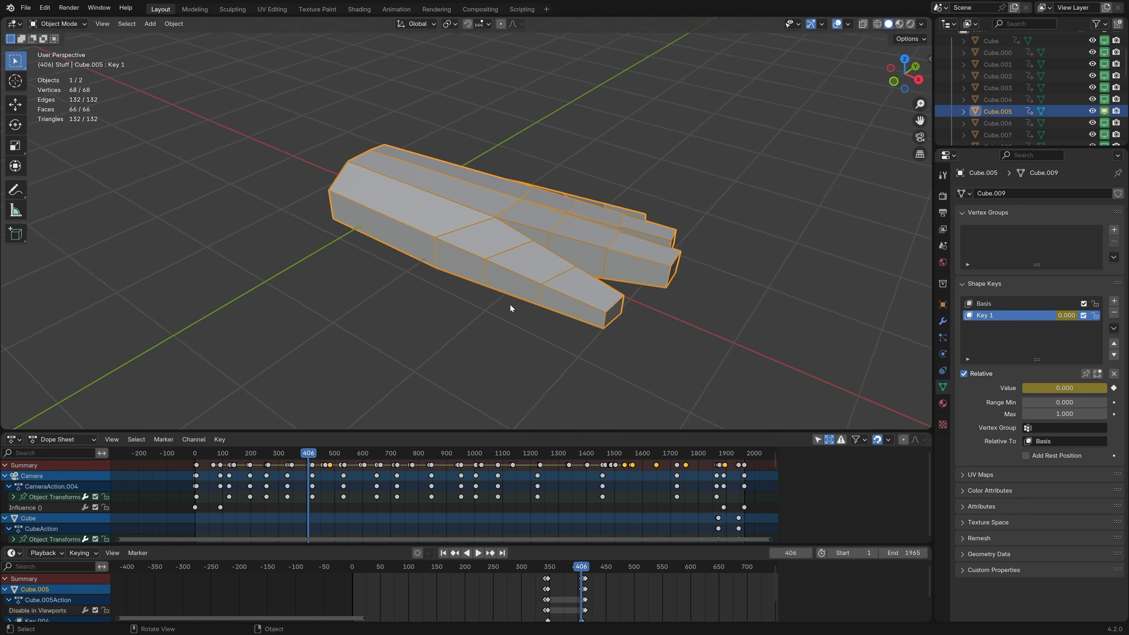
- Enlarge the Outliner, review the hand animation's playback through the scene camera, and scrub back to frame 1815
scroll(1042, 140, down, 3)
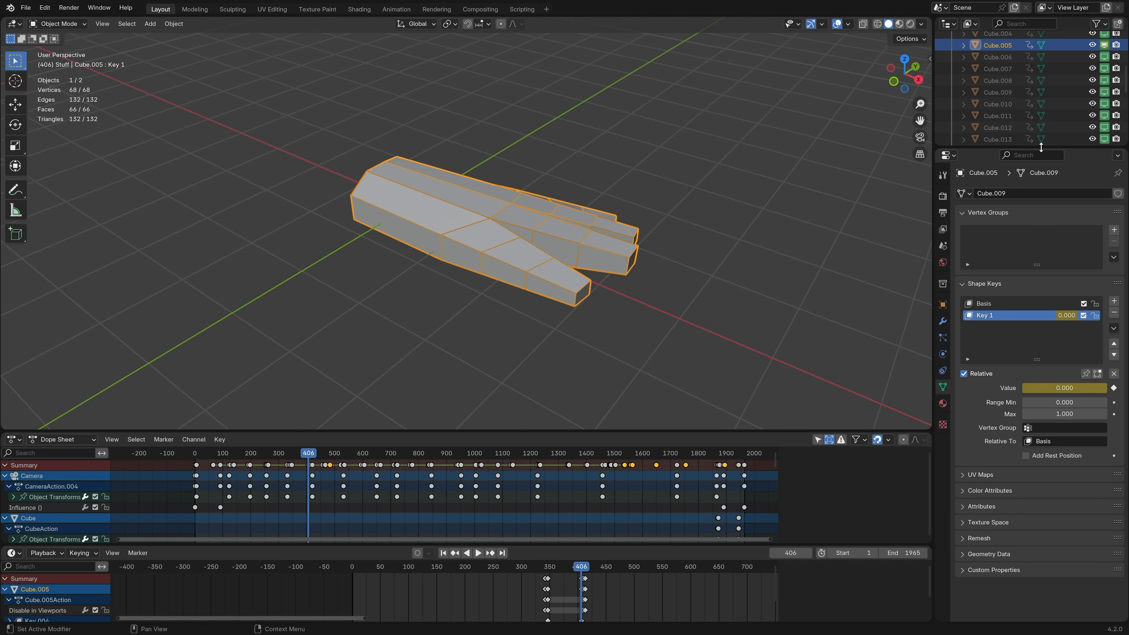
drag(1041, 149, 1041, 311)
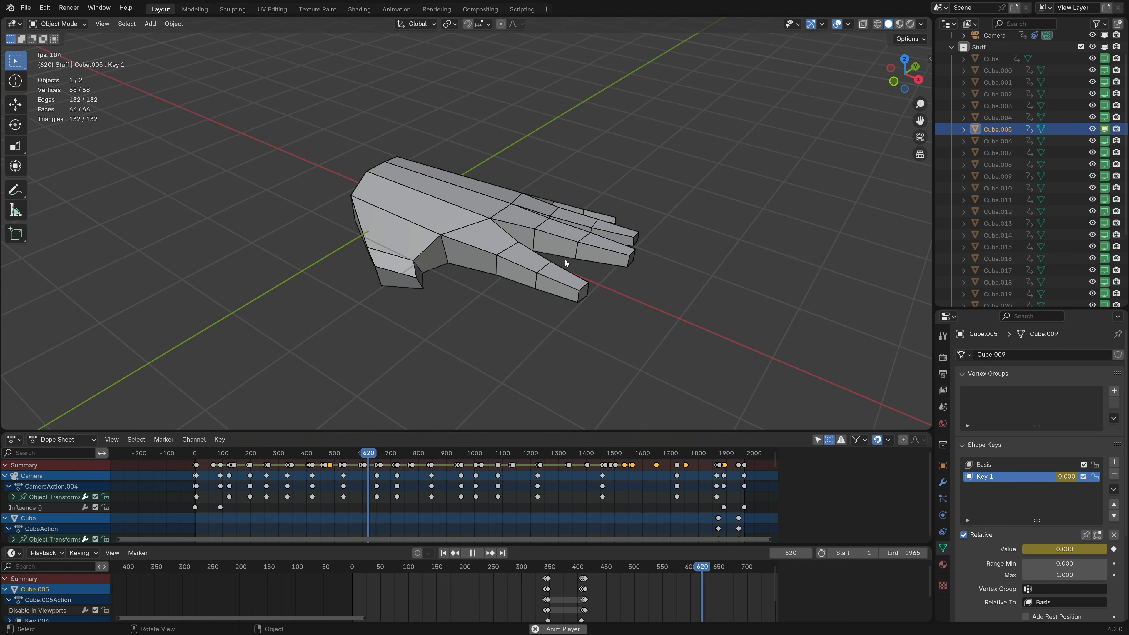
key(KP_0)
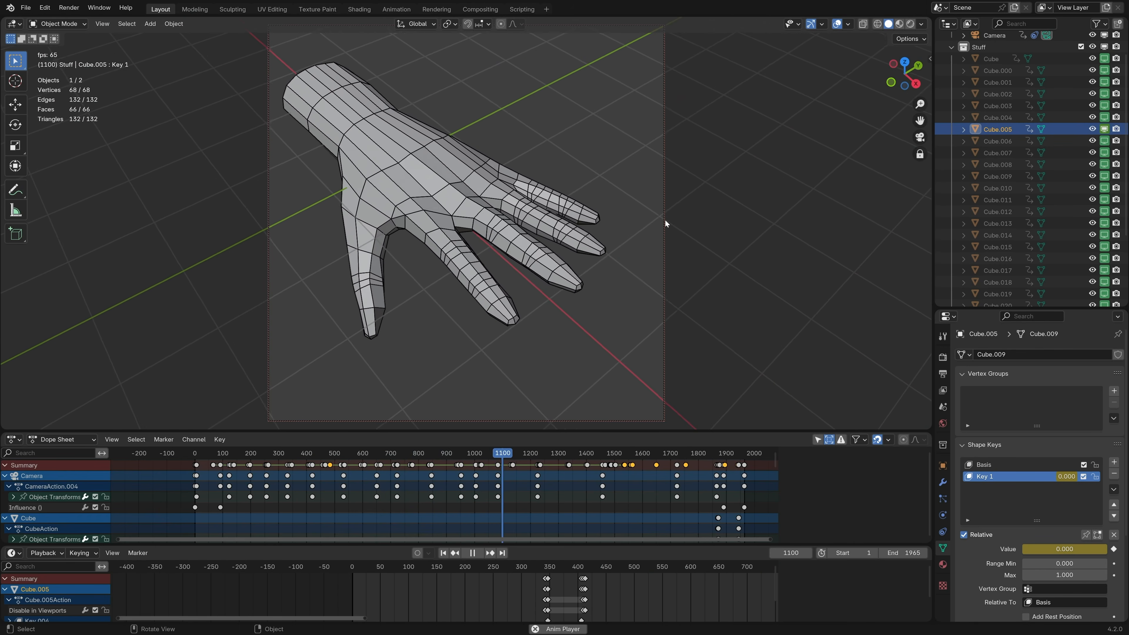
scroll(1061, 153, down, 4)
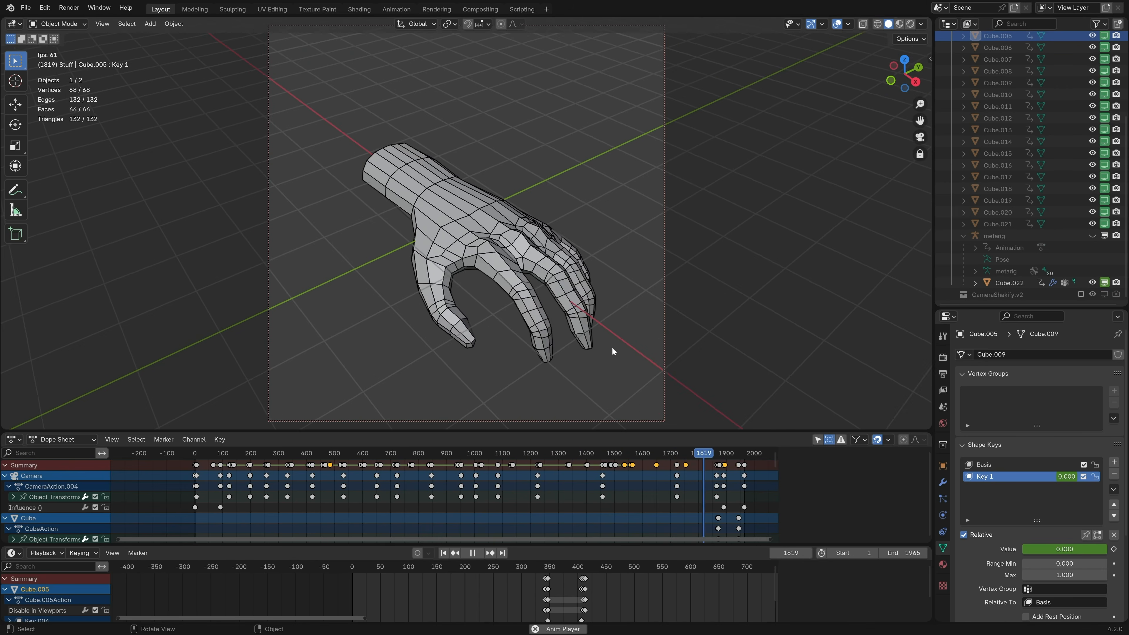
key(space)
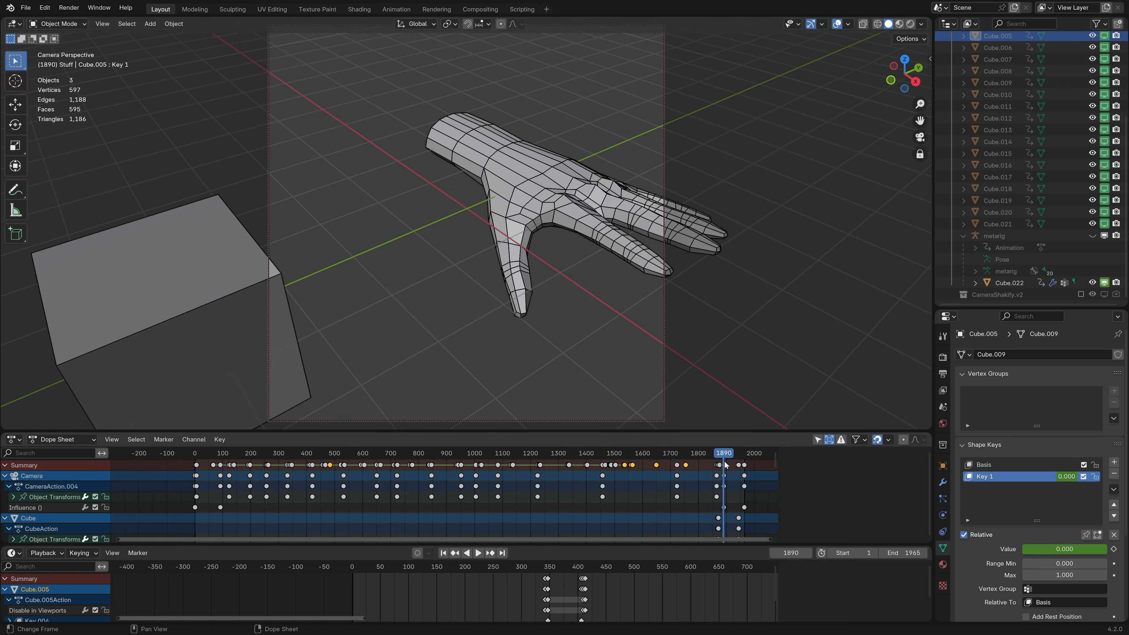
drag(726, 465, 702, 465)
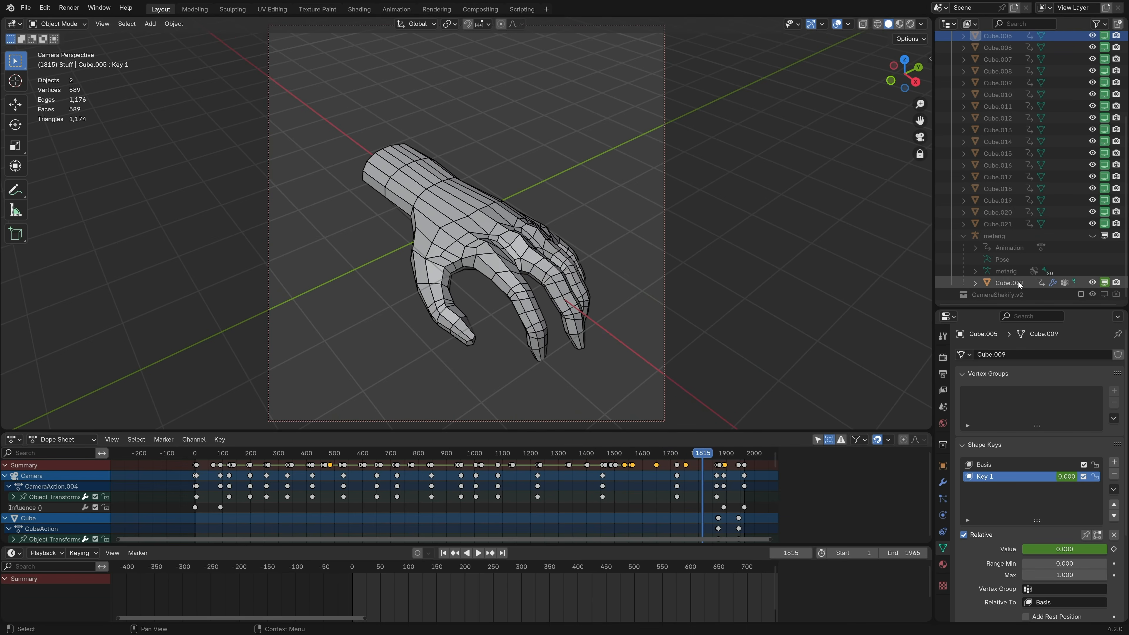
- Inspect the final hand mesh Cube.022, unhide its parent armature metarig and put the armature into Pose Mode
click(1010, 282)
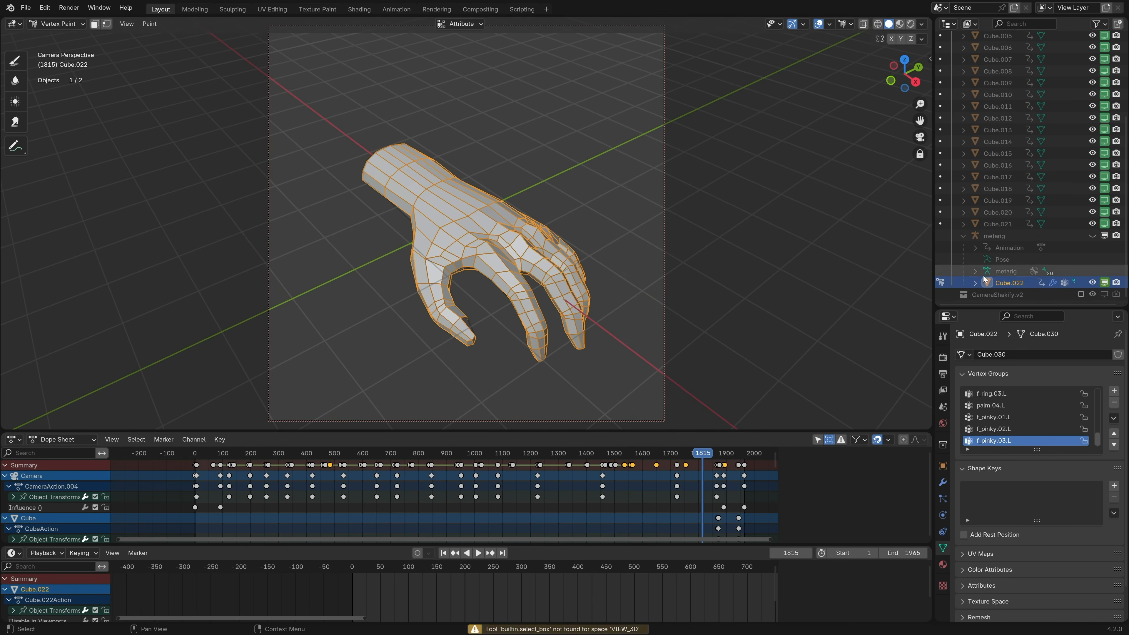
click(1092, 236)
click(994, 236)
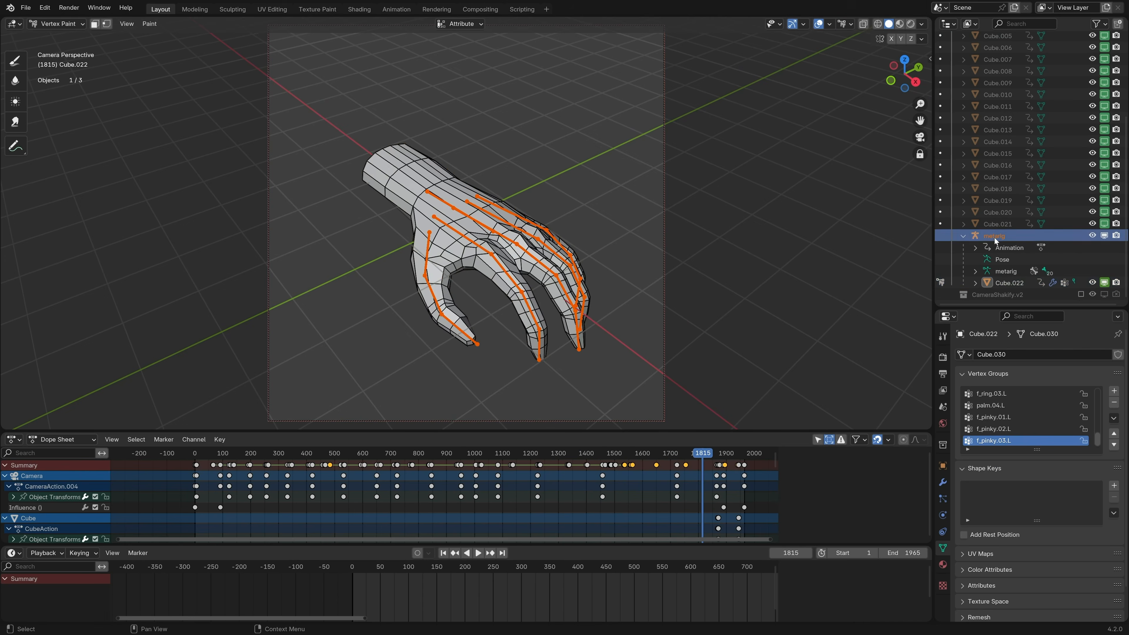
key(ctrl+Tab)
click(460, 240)
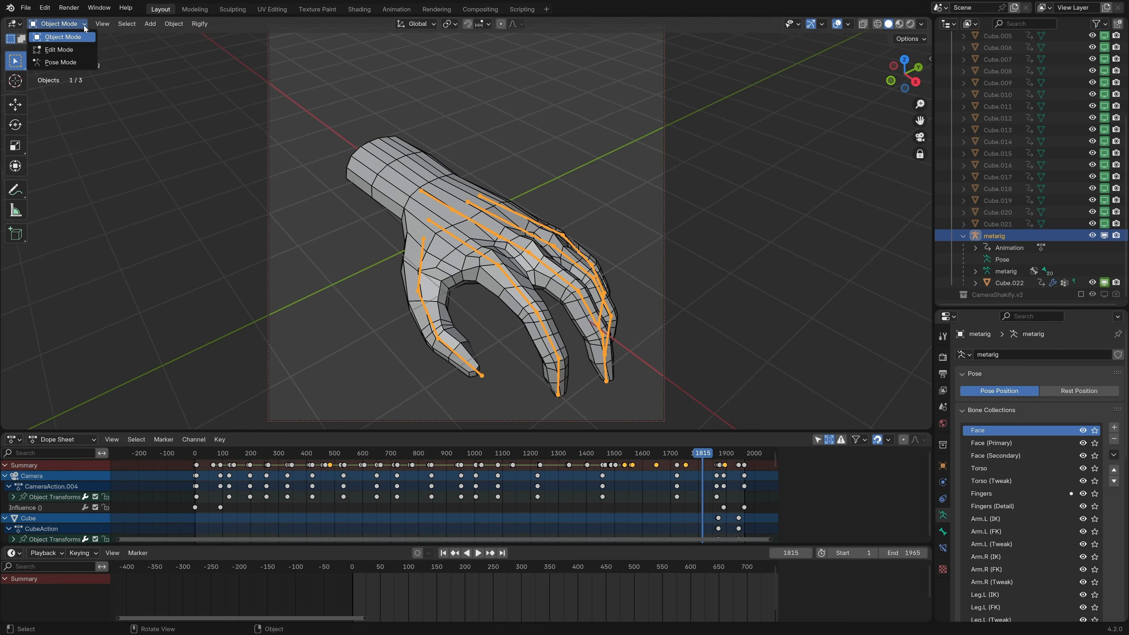
click(63, 61)
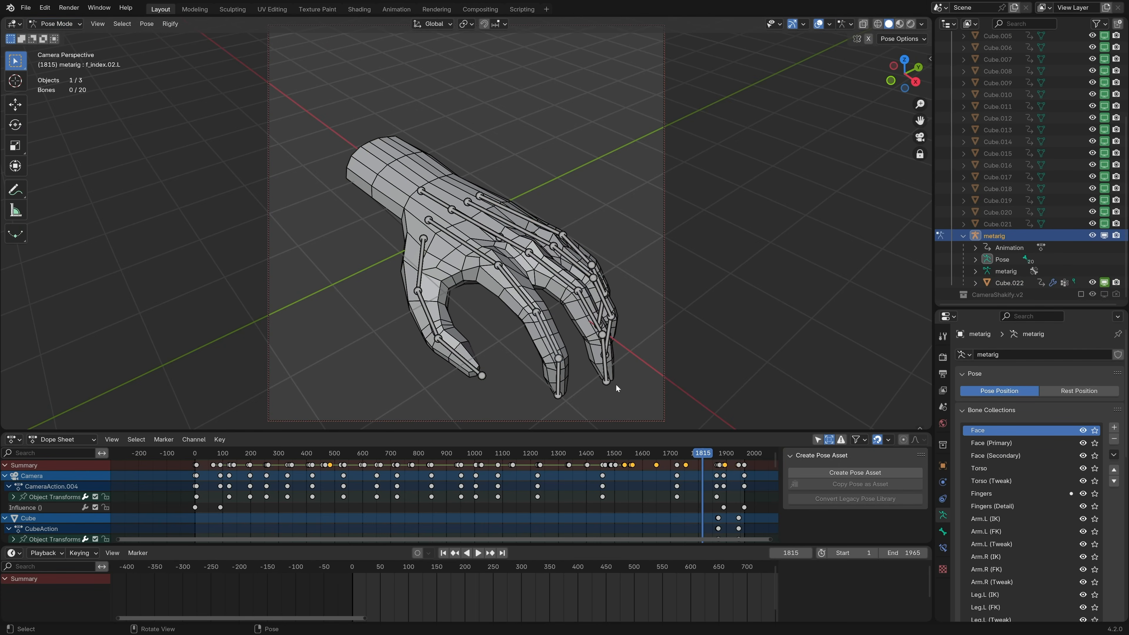
- Try rotating the index finger bones f_index.01.L and f_index.02.L to demonstrate how they bend the mesh
click(521, 297)
key(r)
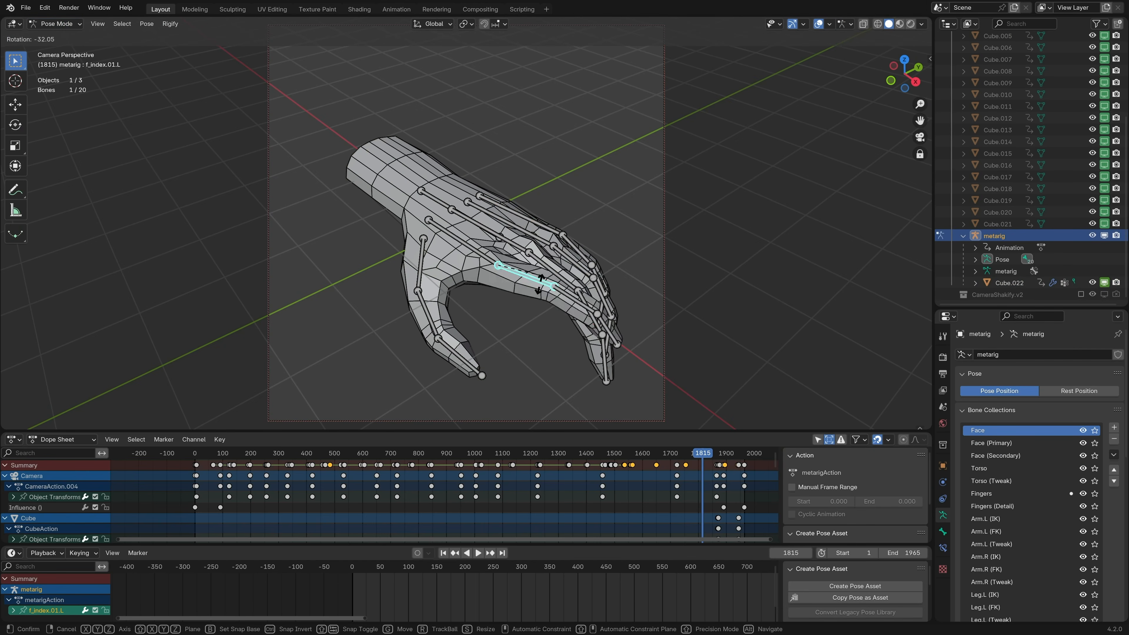
click(537, 307)
click(533, 339)
key(r)
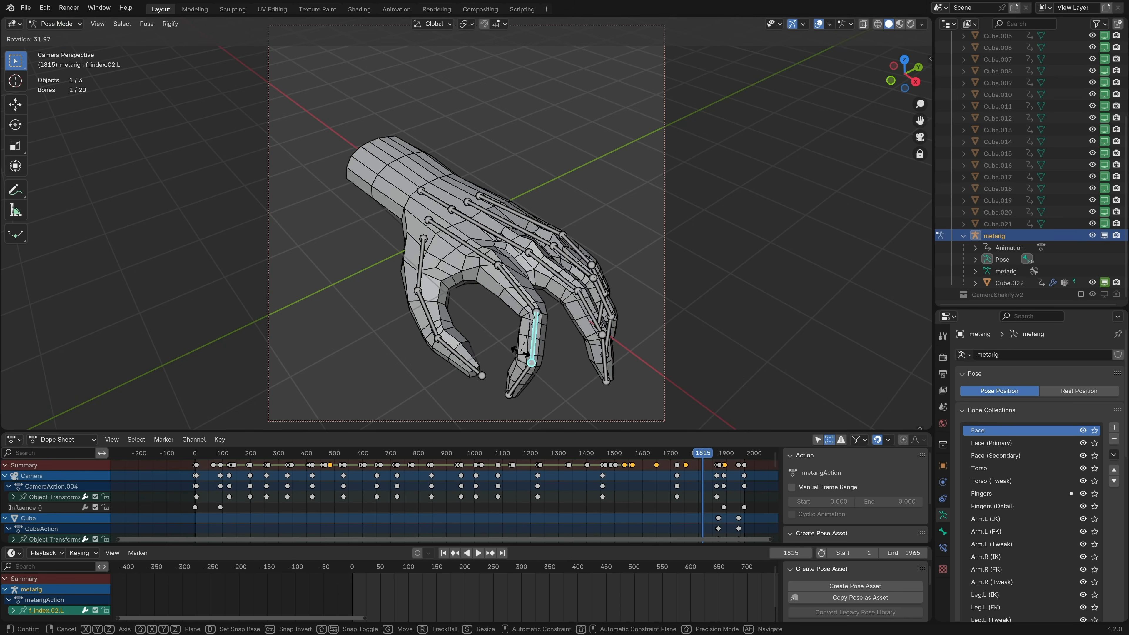
click(563, 269)
- Try rotating the middle finger bones f_middle.01.L and f_middle.02.L without keeping the pose
click(556, 275)
key(r)
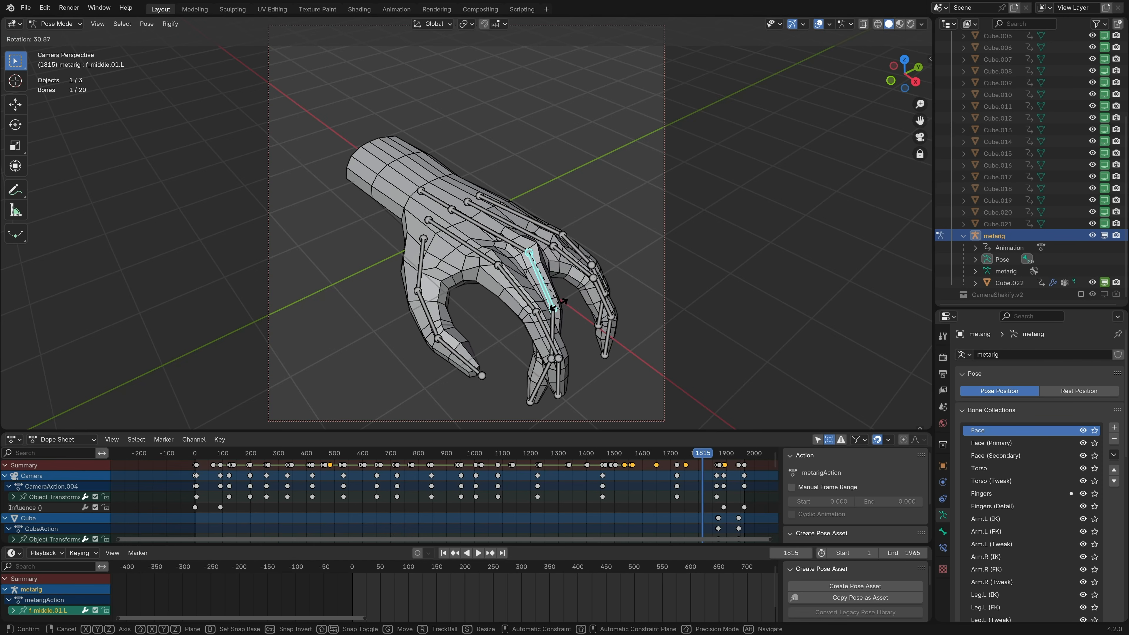
right_click(578, 311)
click(578, 312)
click(580, 312)
key(r)
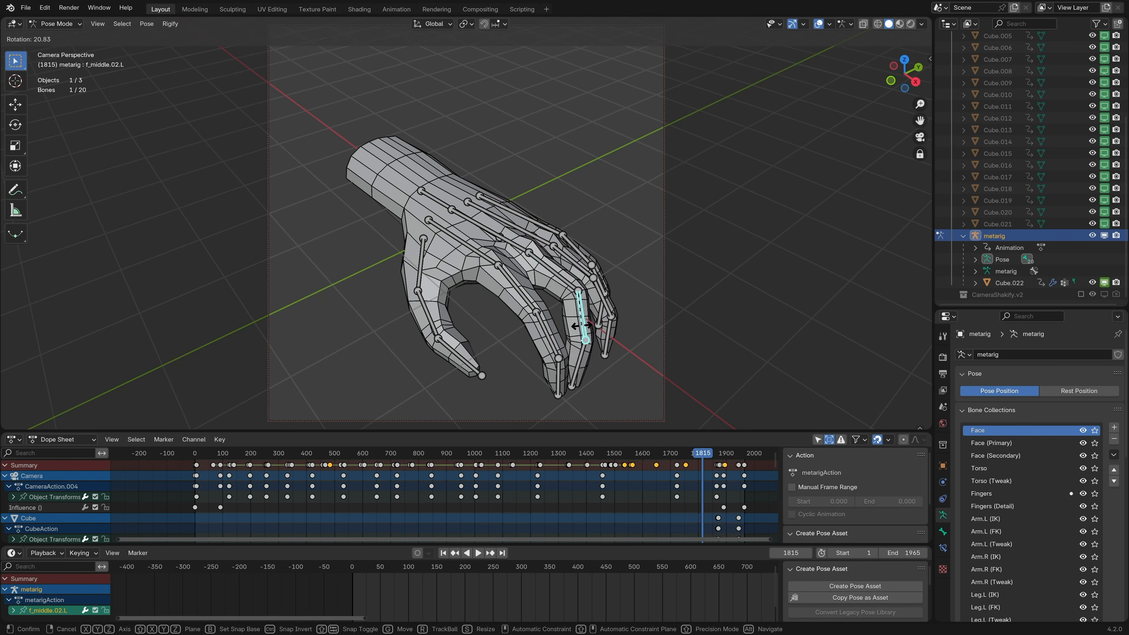
right_click(547, 295)
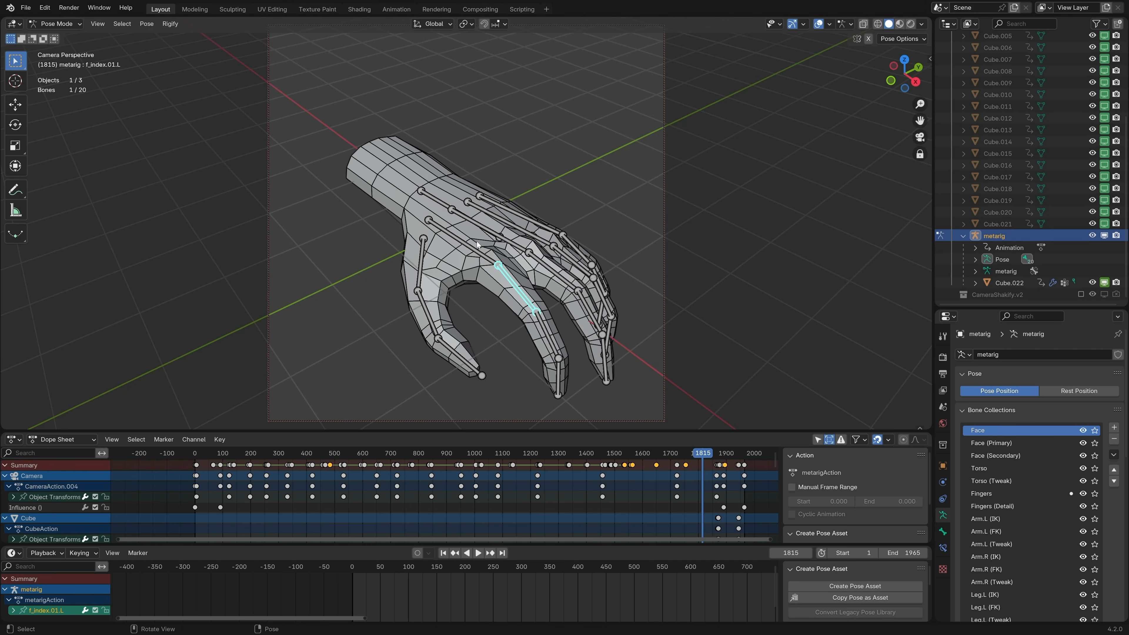
- Return the armature to Object Mode and look through the available Rigify meta-rig types for a new armature
key(ctrl+Tab)
key(shift+a)
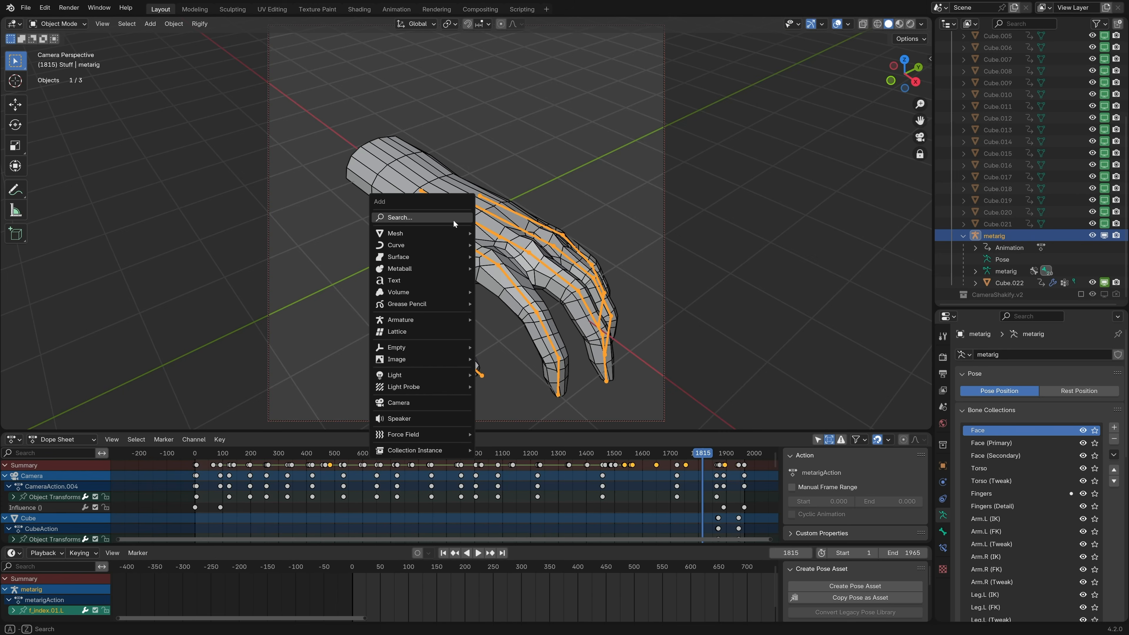
mouse_move(455, 318)
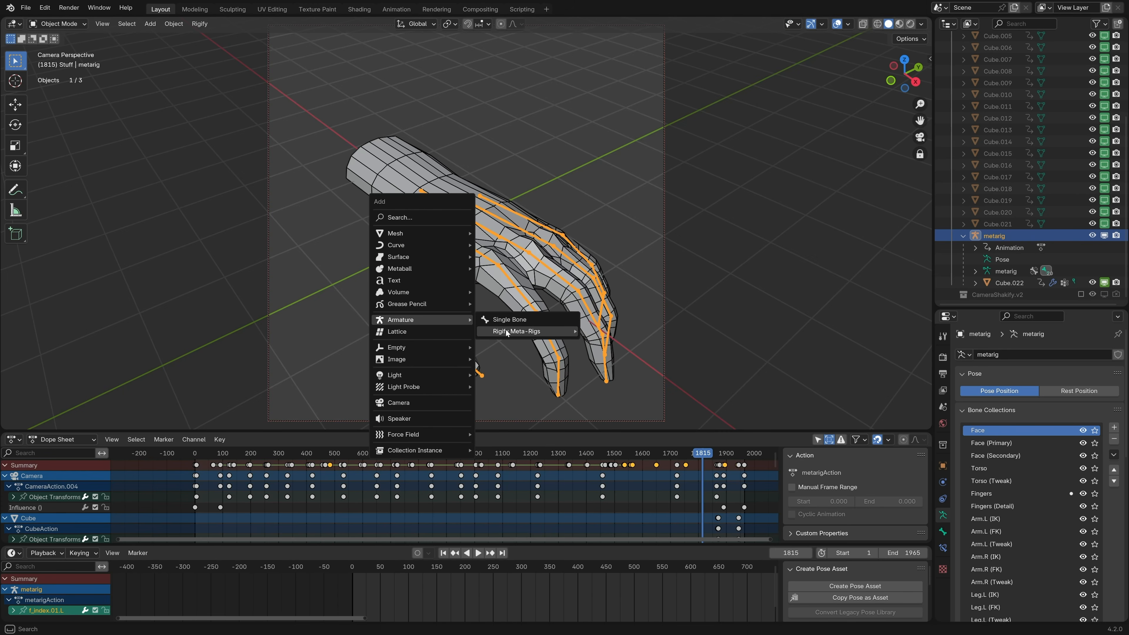
mouse_move(507, 334)
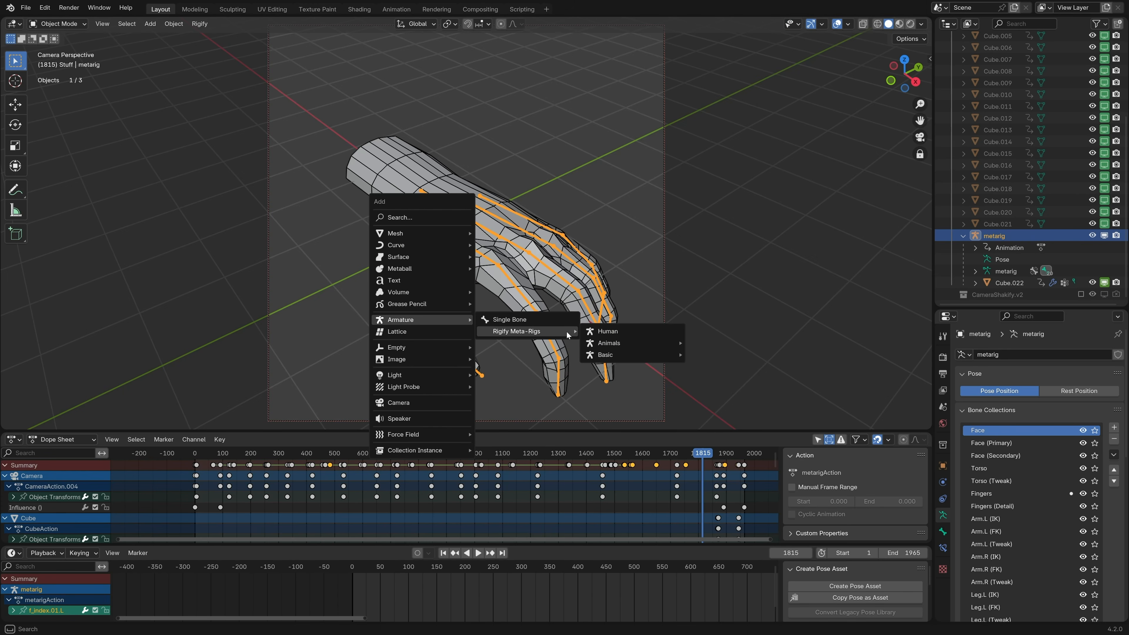
- Open the Preferences and search the add-ons for "rigify"
click(45, 8)
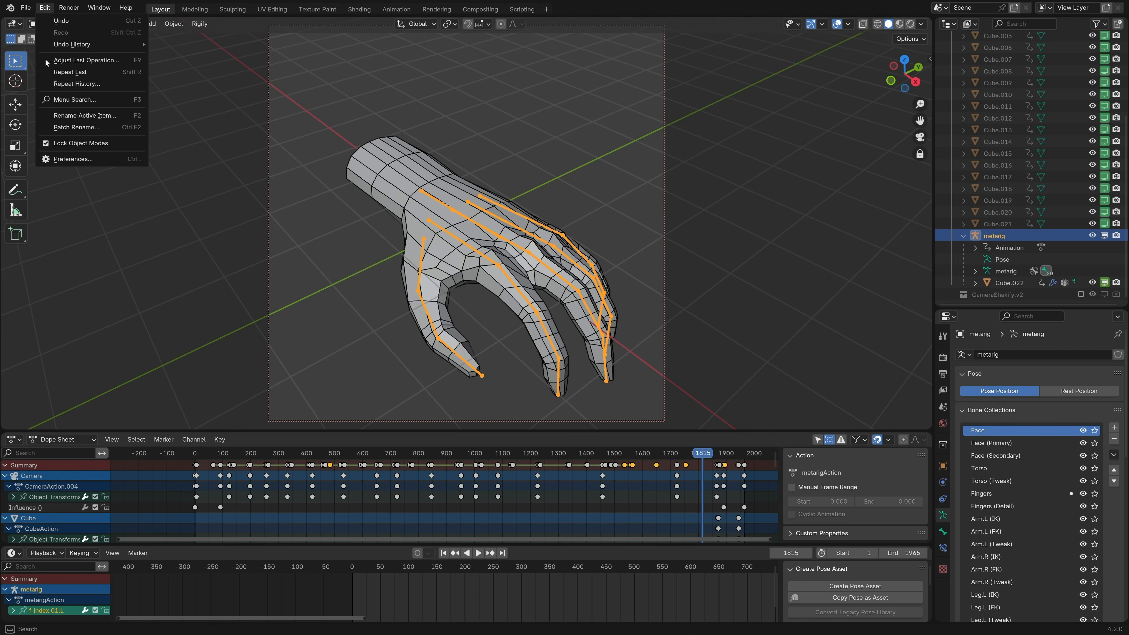
click(92, 160)
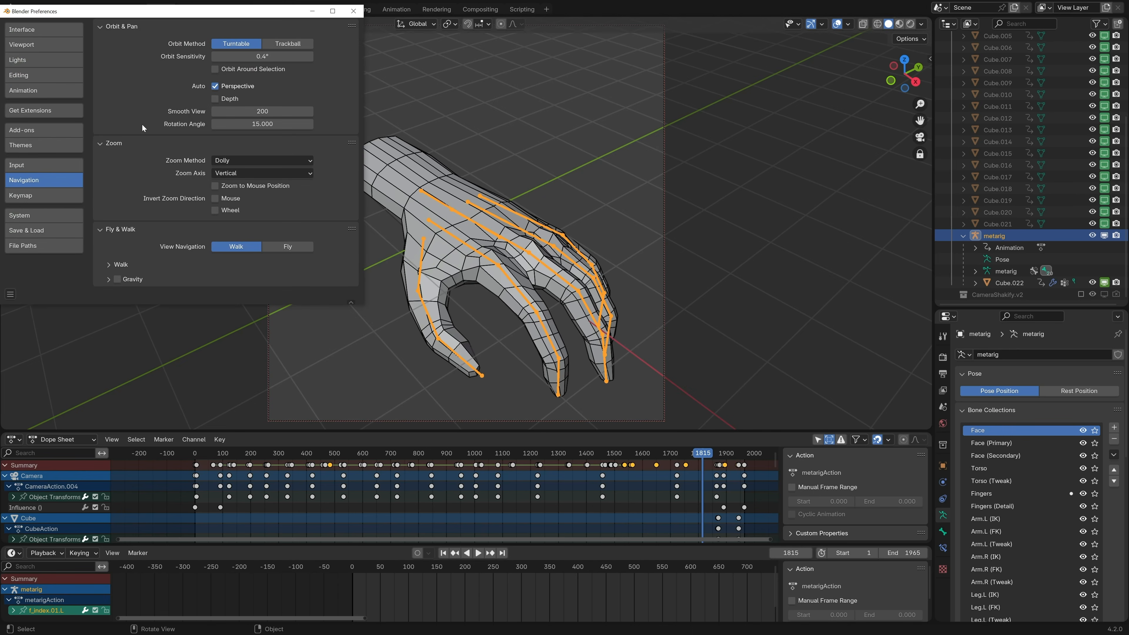
click(51, 130)
text(rigify)
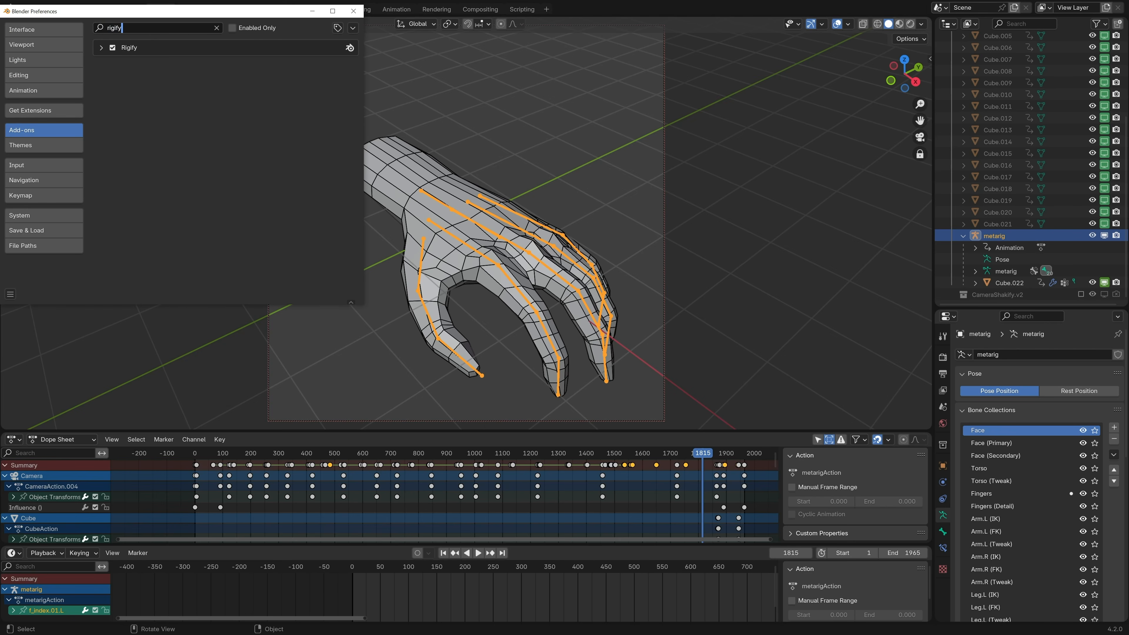
- Search the downloadable extensions for "rigify" and "skinif", check the Rigify add-on again and close the Preferences
click(68, 113)
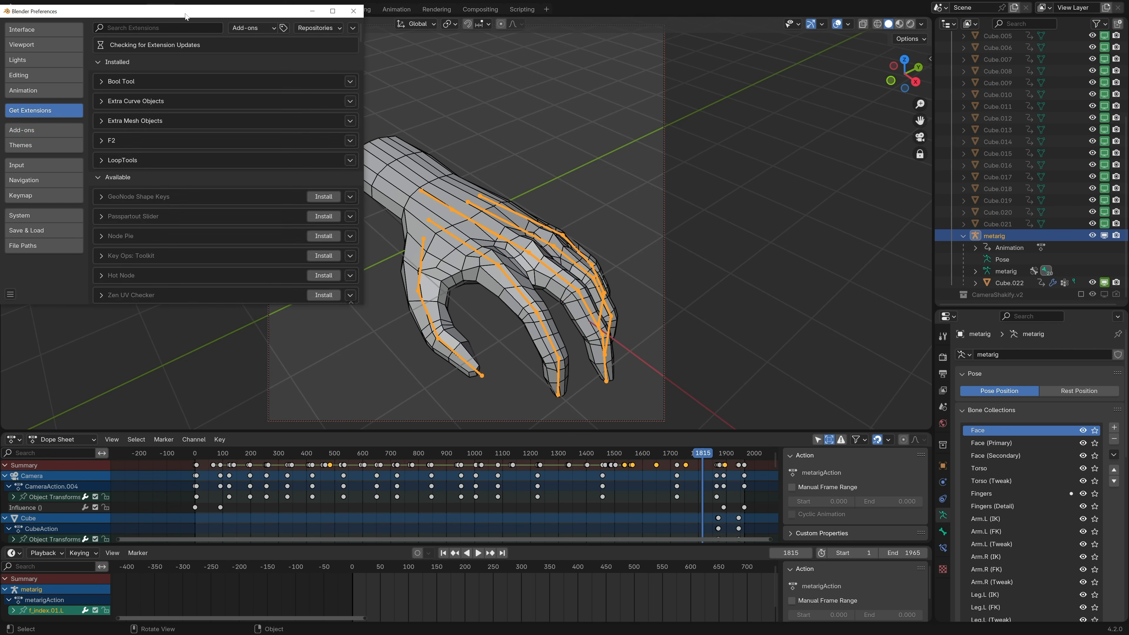
text(rigify)
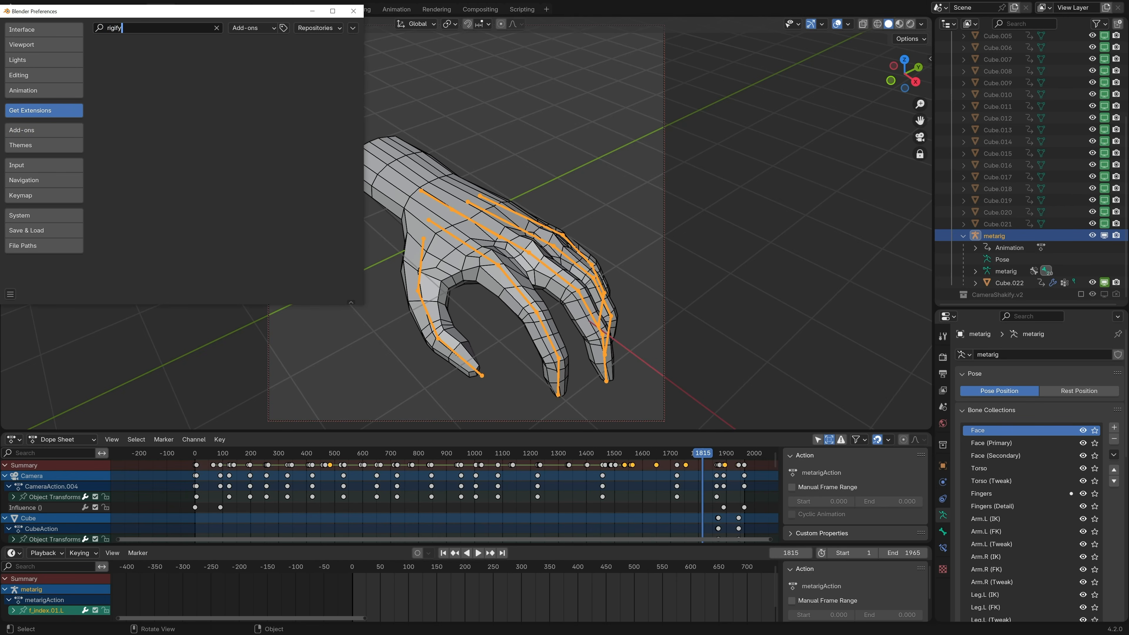
key(BackSpace)
key(BackSpace)
key(BackSpace)
key(BackSpace)
key(BackSpace)
key(BackSpace)
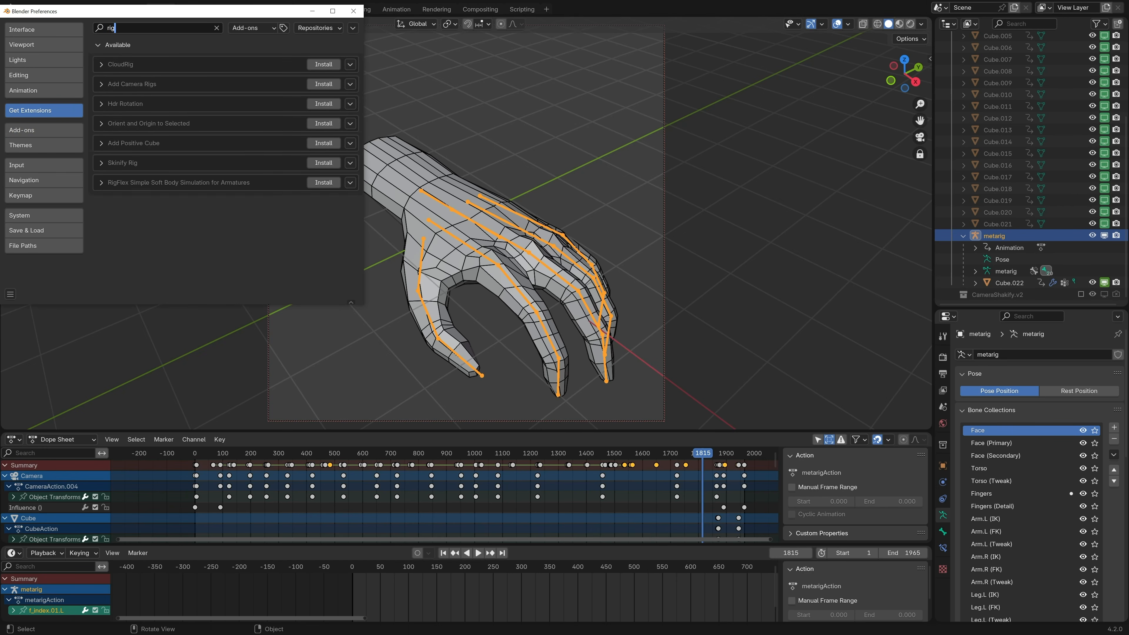
text(skinif)
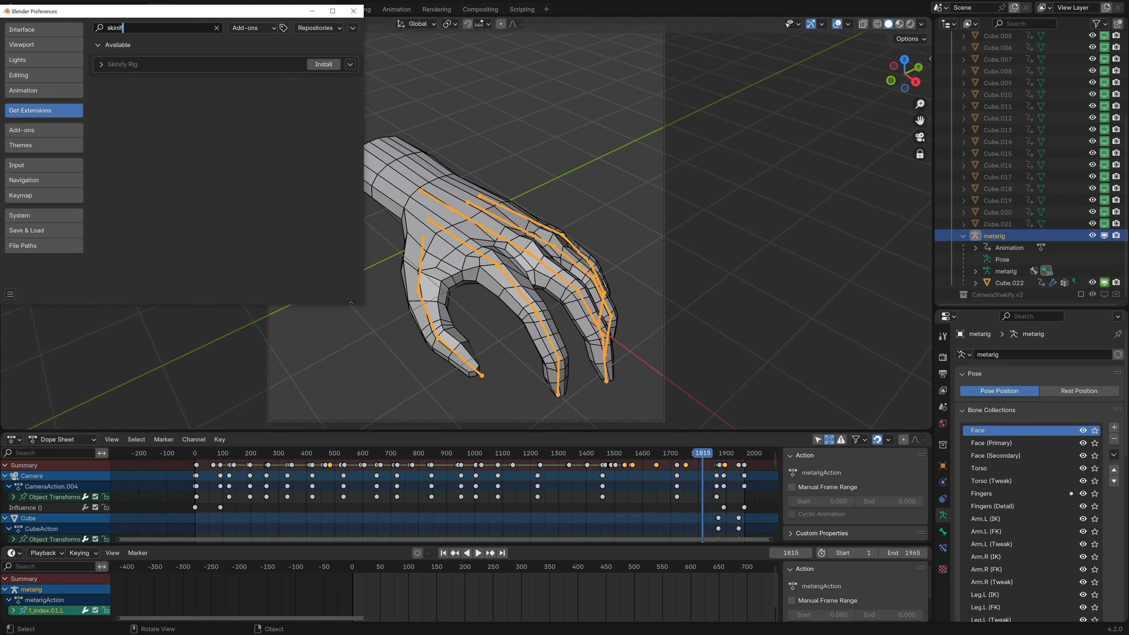
click(52, 128)
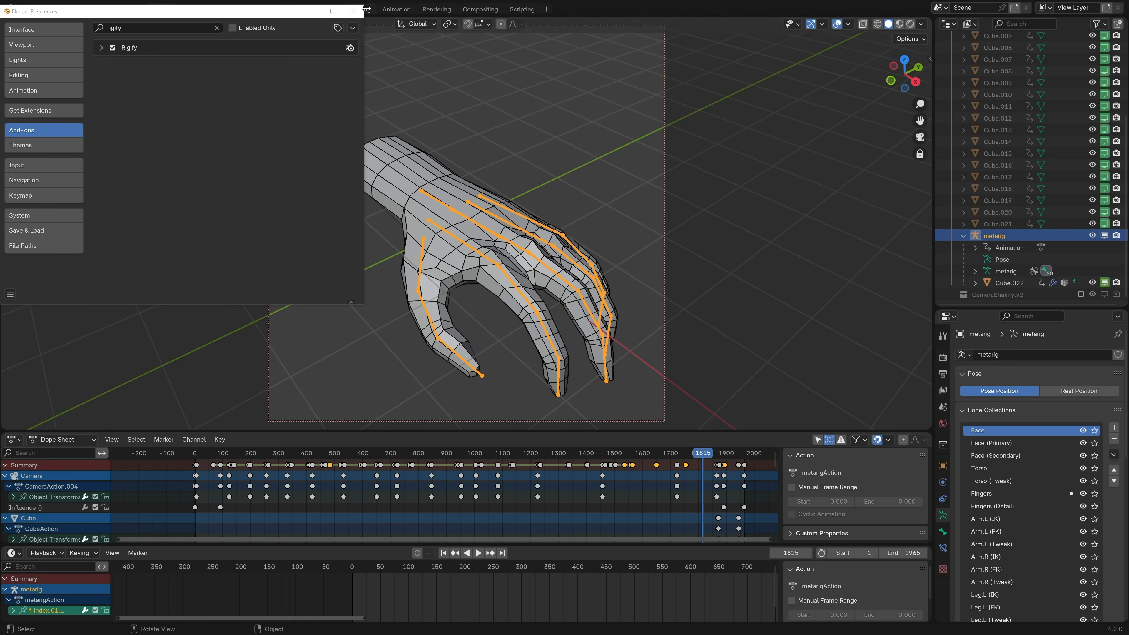
click(352, 14)
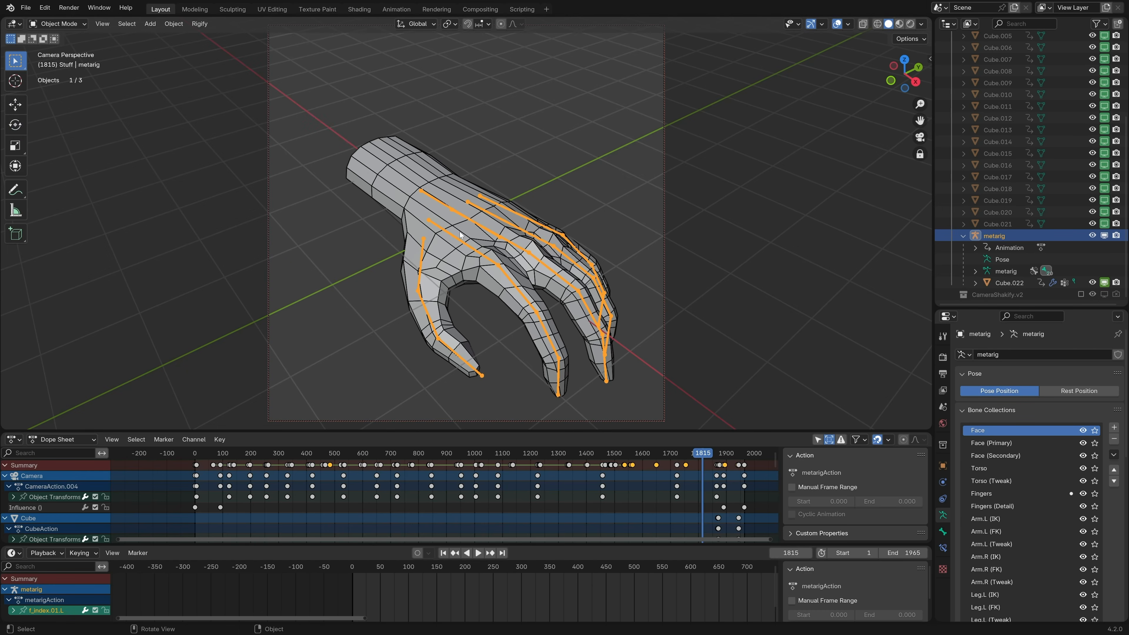
- Add a Rigify Human meta-rig at the hand and examine its hand bones up close
key(shift+a)
mouse_move(430, 276)
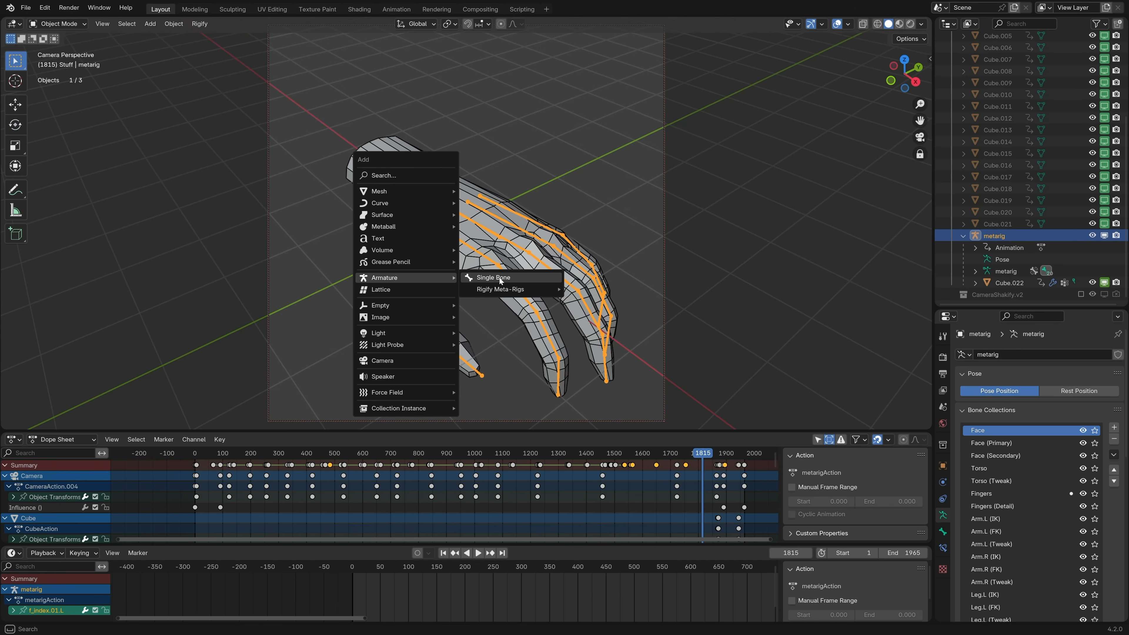
mouse_move(504, 294)
click(626, 290)
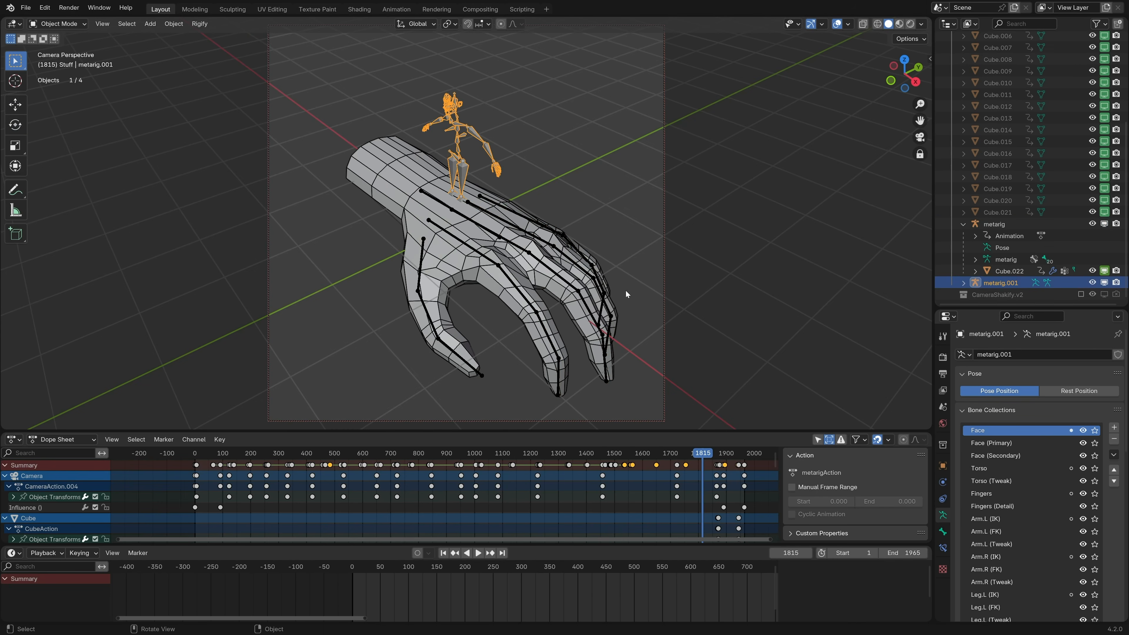
scroll(500, 153, up, 10)
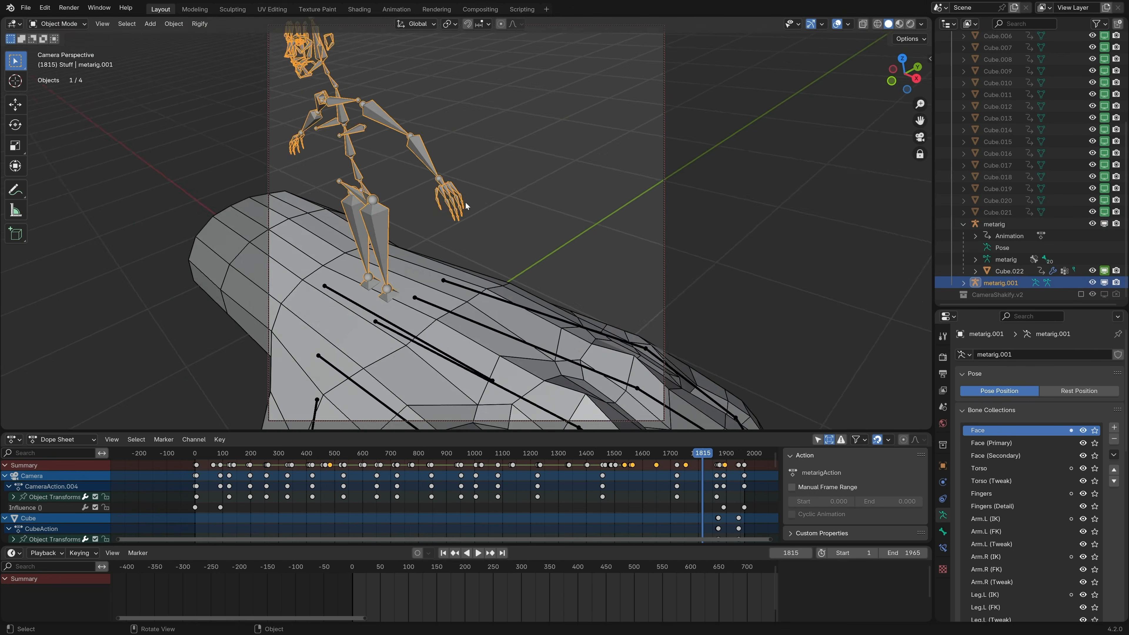
scroll(432, 204, down, 5)
- Delete the newly added Human meta-rig, metarig.001, and select the hand mesh
key(x)
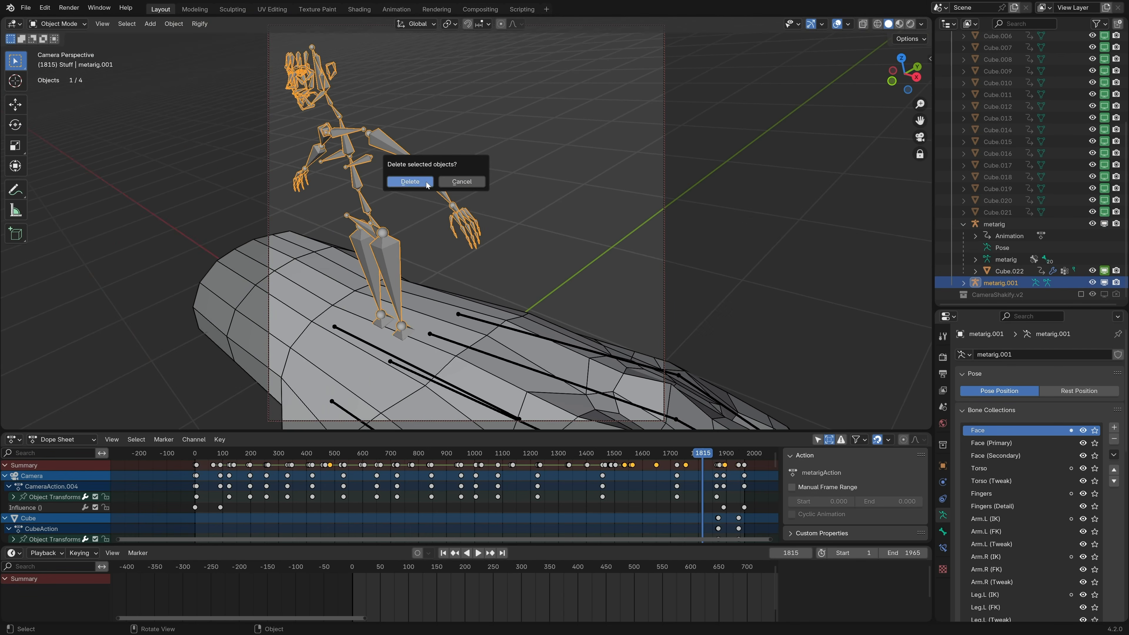
click(425, 182)
middle_drag(433, 238, 471, 240)
scroll(433, 264, down, 3)
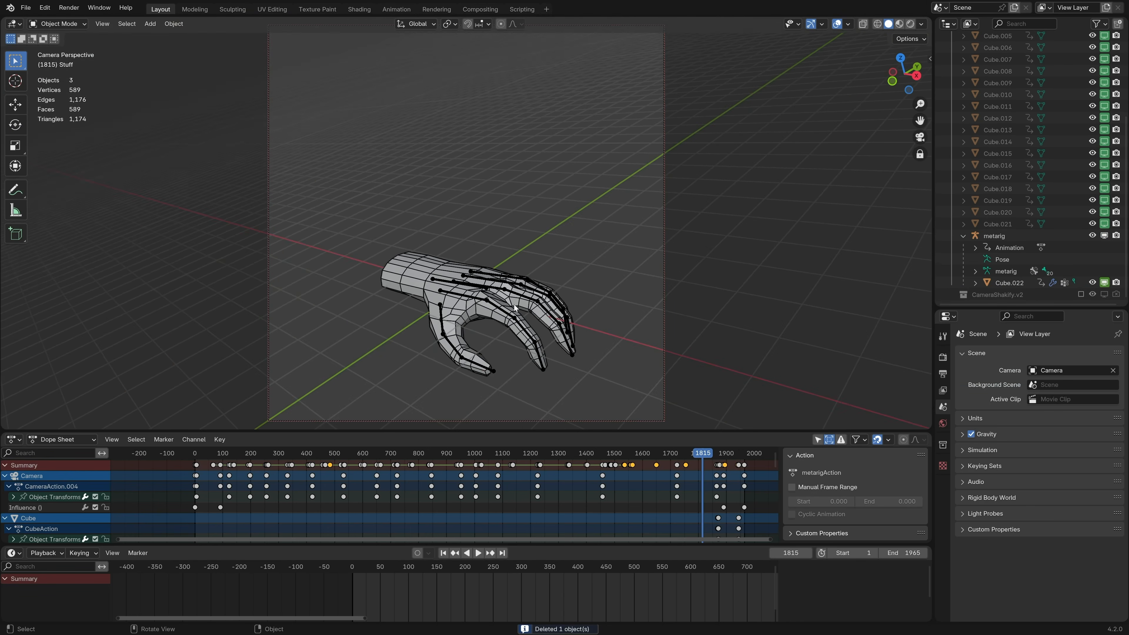
middle_drag(515, 307, 516, 244)
scroll(516, 244, up, 3)
click(544, 255)
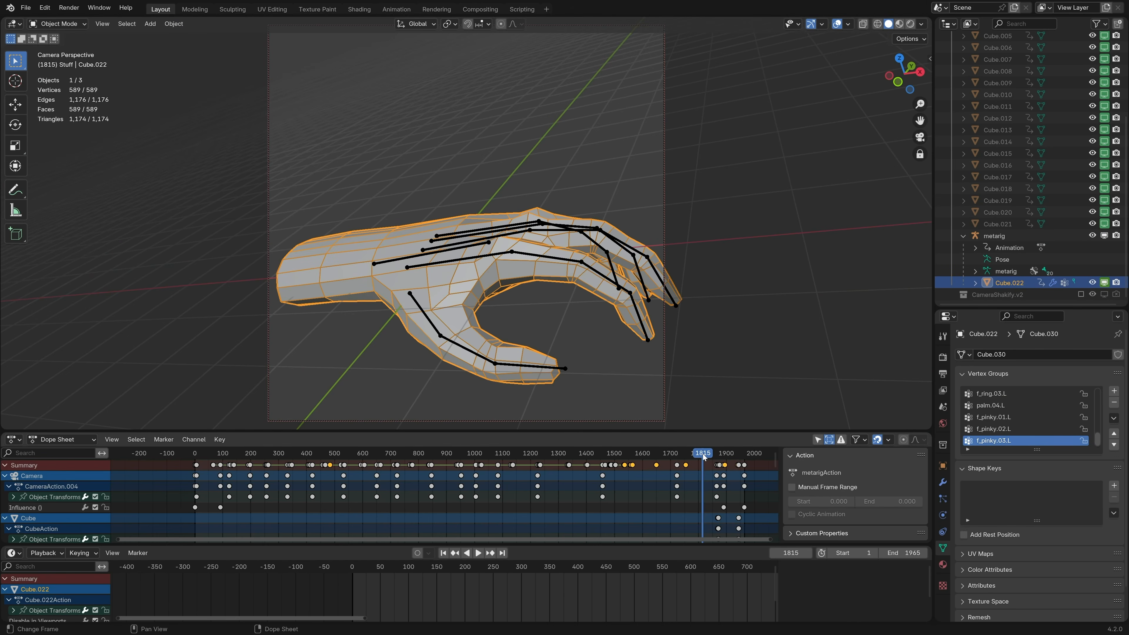
- Scrub through the timeline to frame 784 to review the camera animation, and leave all objects deselected
drag(703, 453, 726, 465)
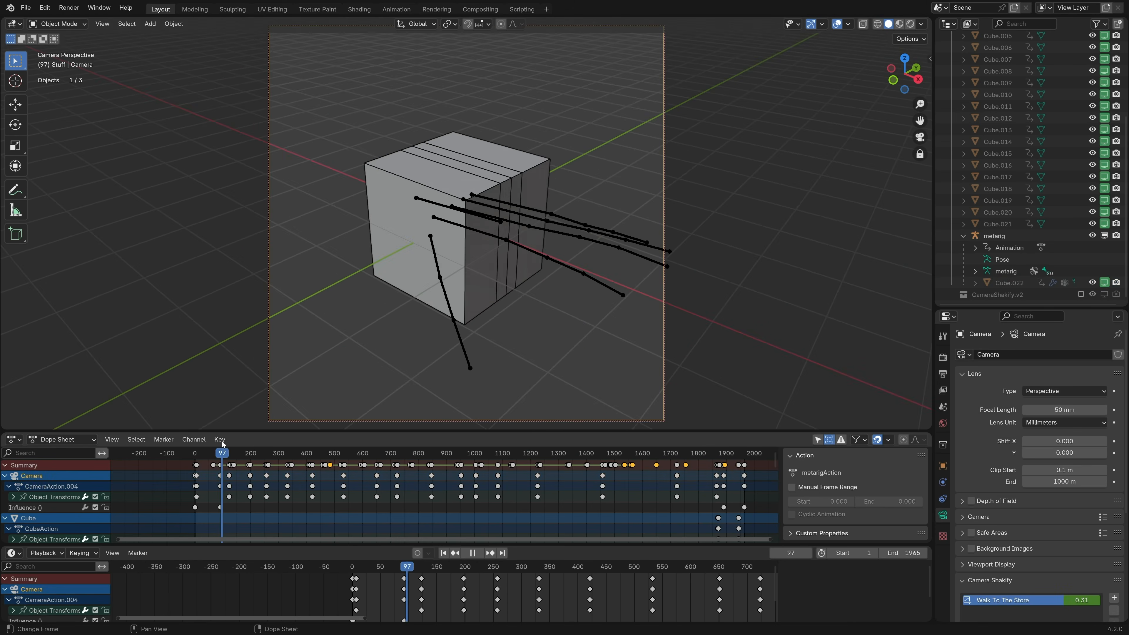
drag(222, 442, 414, 457)
key(a)
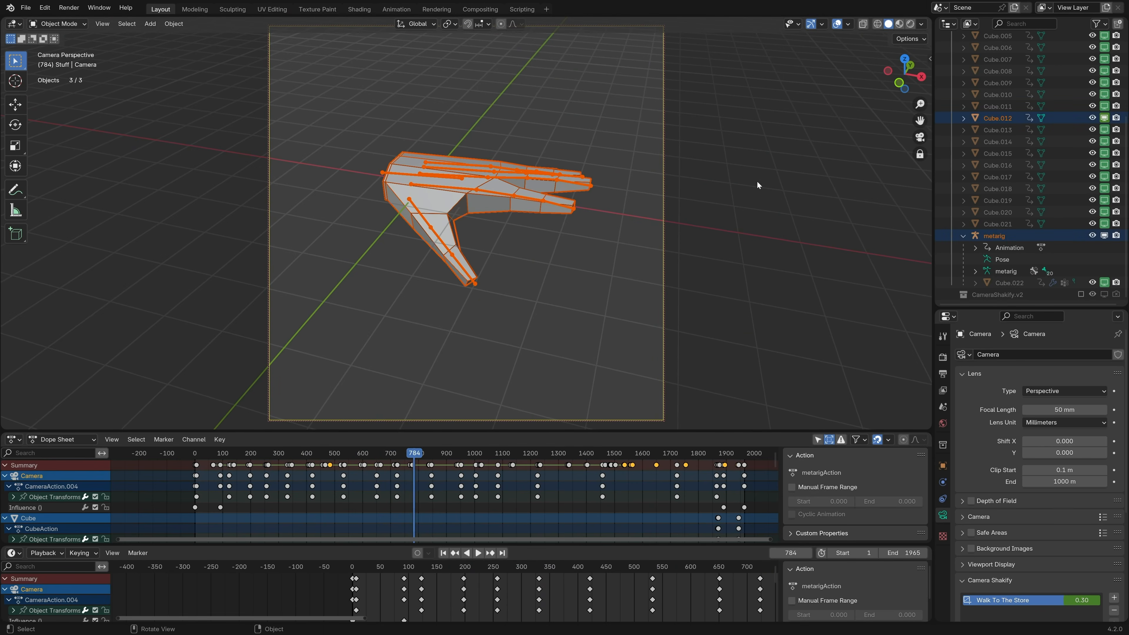
click(717, 184)
- Examine the Lock Camera to View option in the quick favorites and View Lock settings, and orbit the locked camera around the hand
key(q)
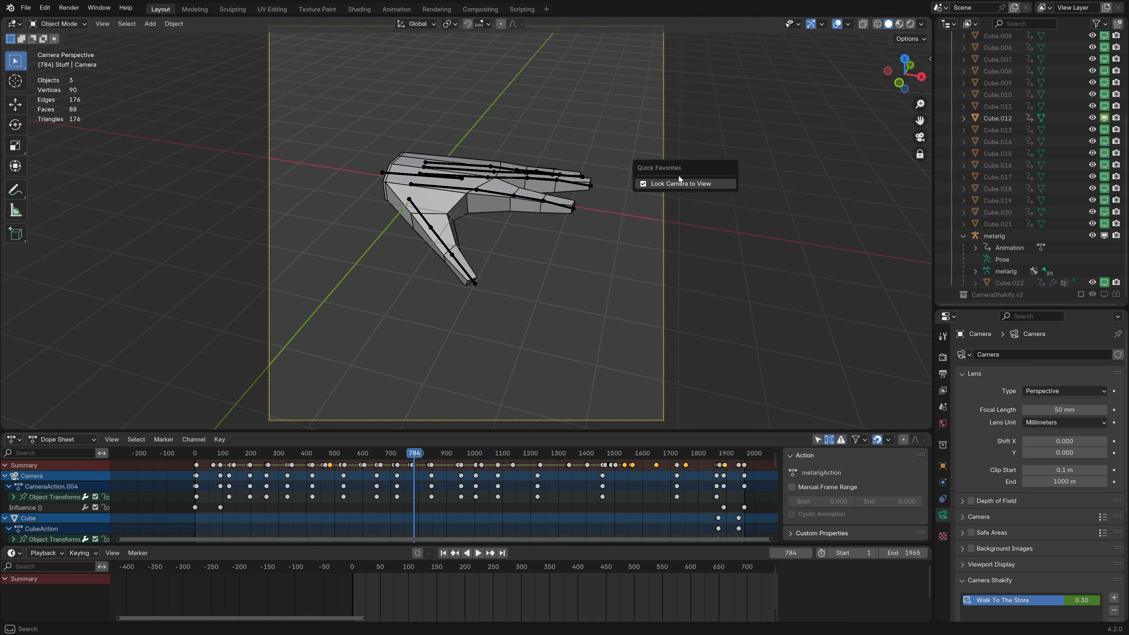
key(n)
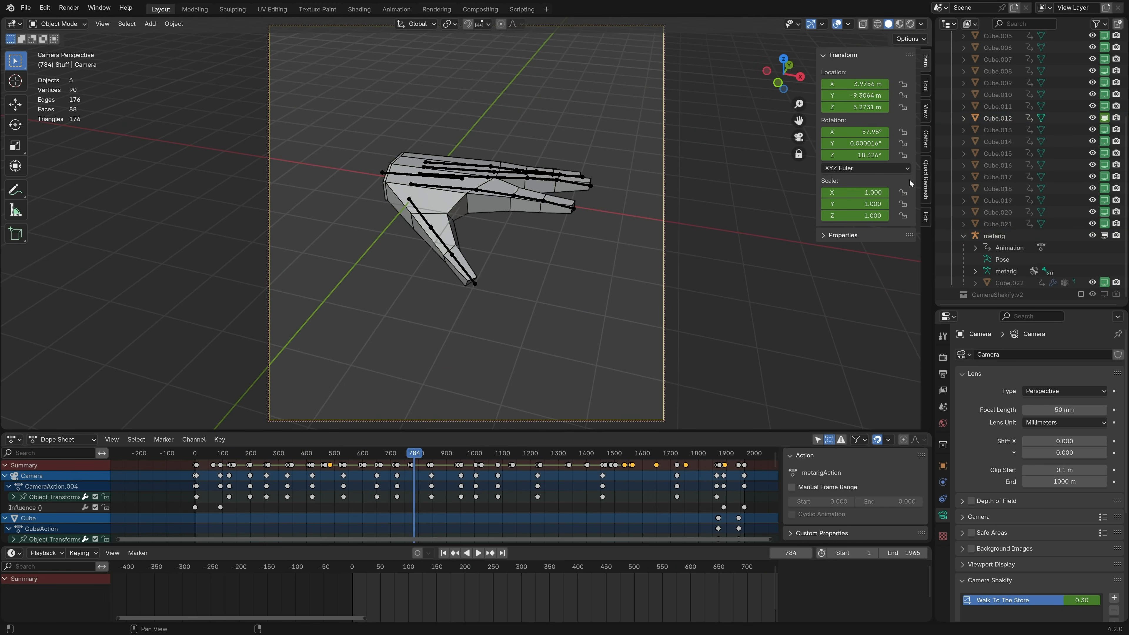
click(926, 109)
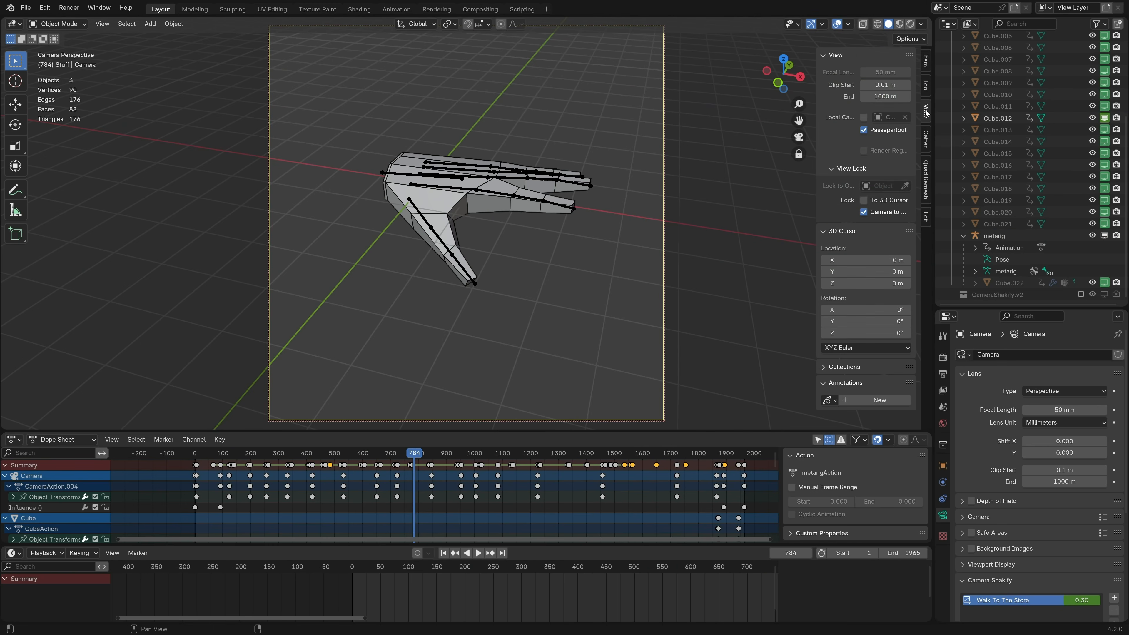
drag(817, 198, 765, 196)
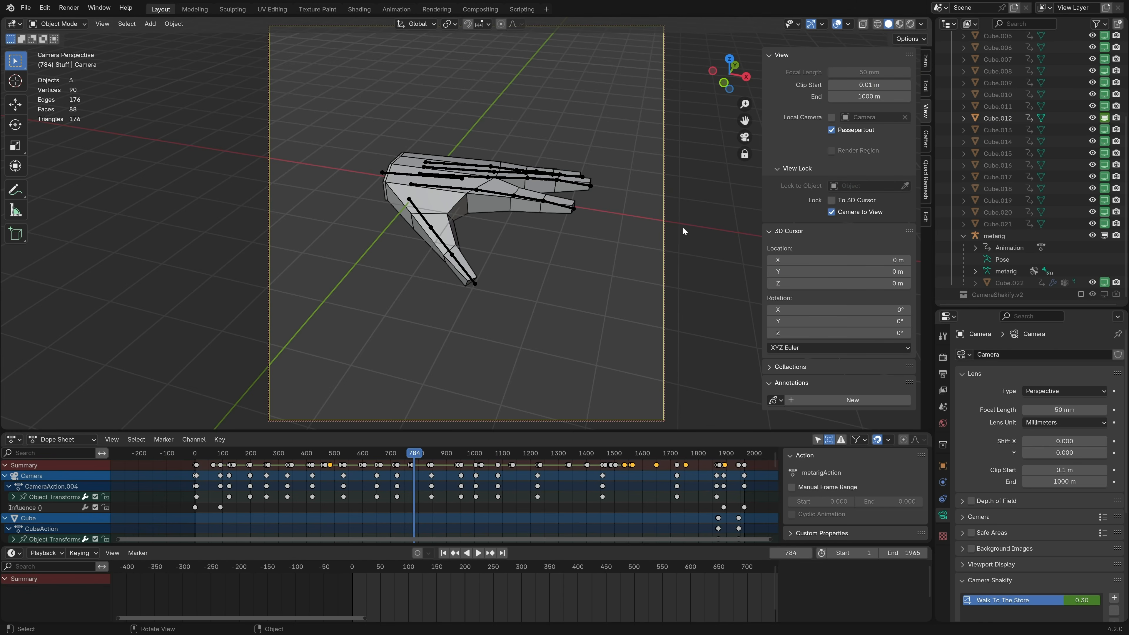
key(n)
middle_drag(586, 197, 542, 210)
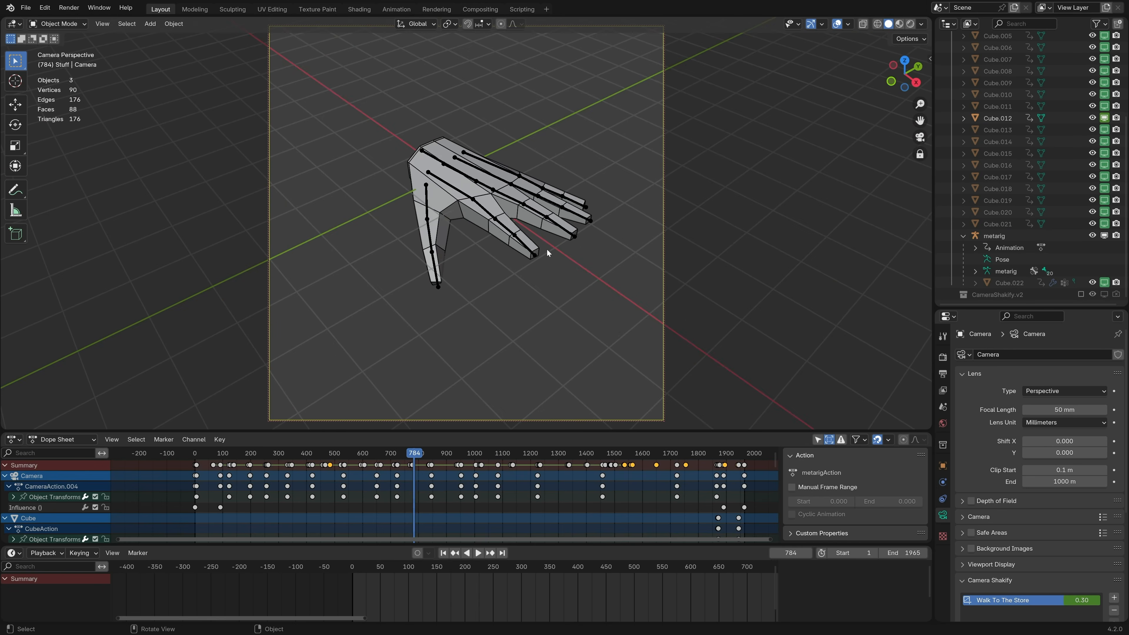
- Play the animation from around frame 9 and hide the metarig armature in the viewport
drag(406, 453, 198, 461)
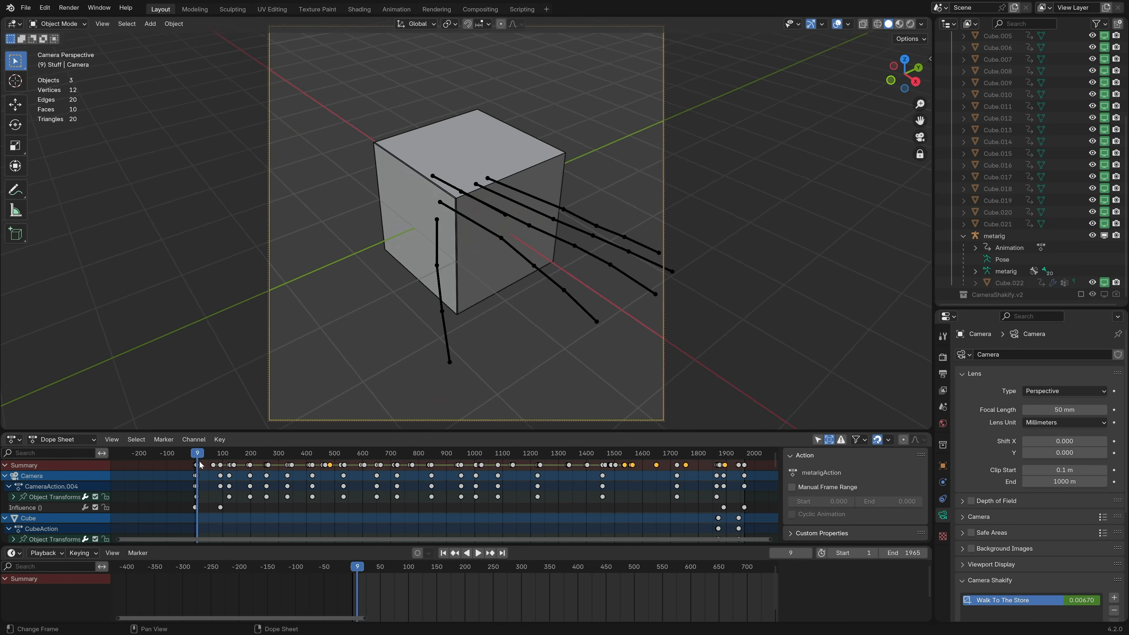
key(space)
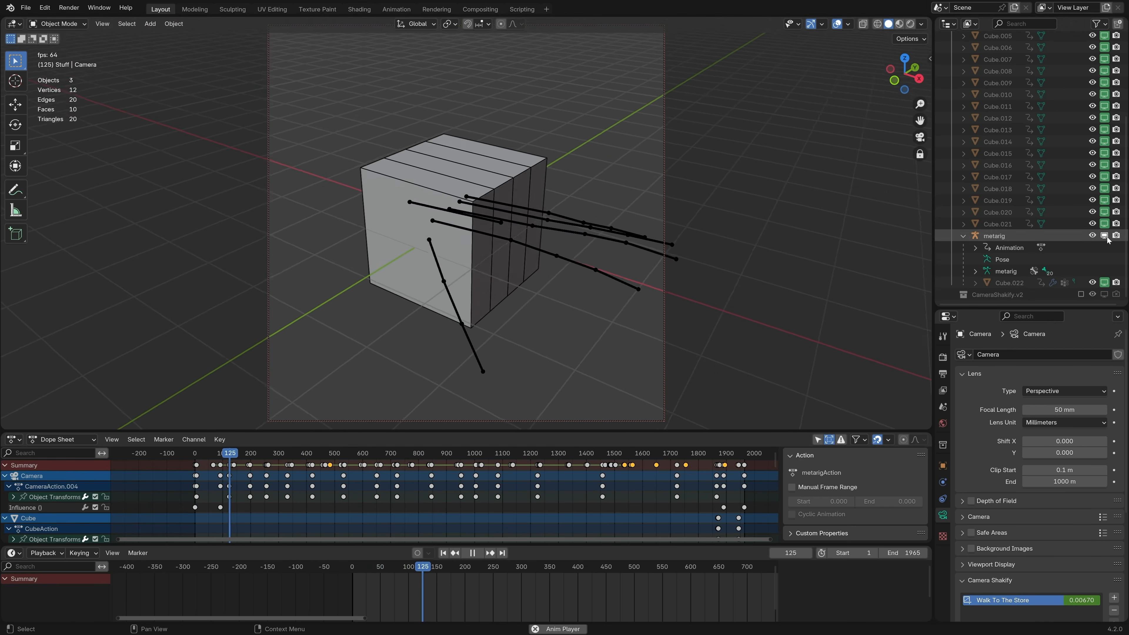
click(1093, 235)
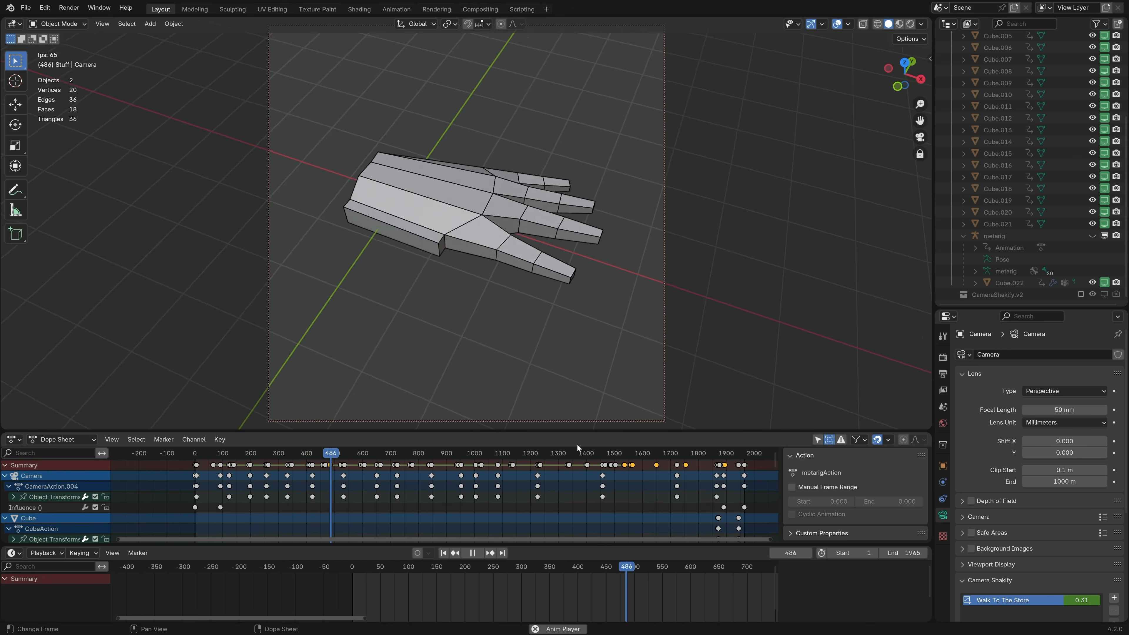
key(space)
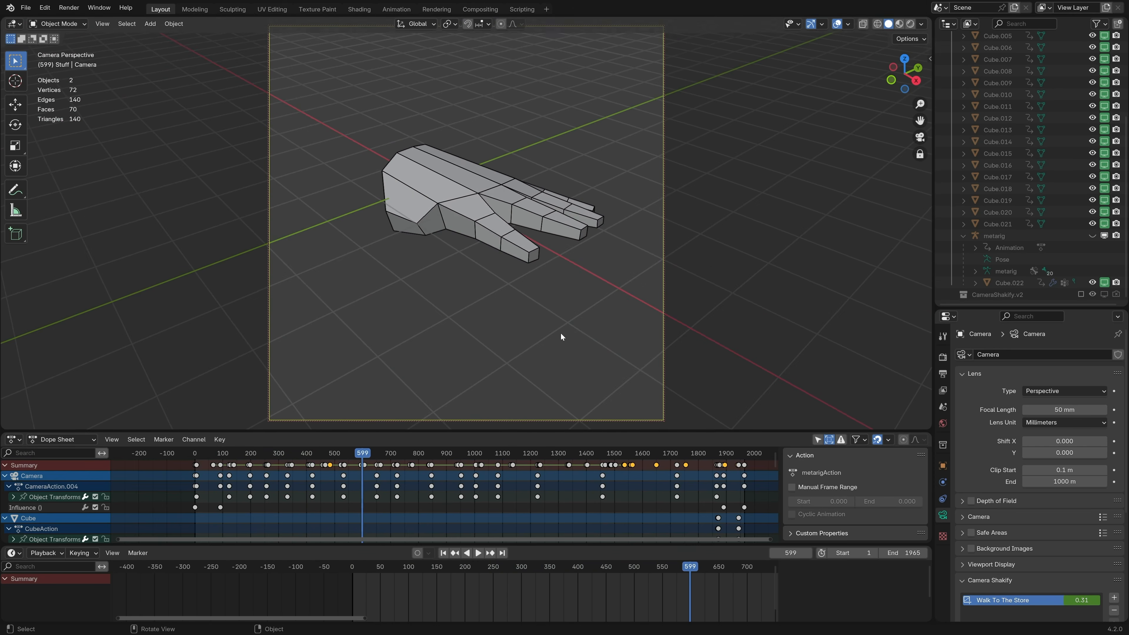
- Remove the Walk To The Store camera shake and add a new Camera Shakify shake of type Investigation
scroll(1030, 569, down, 5)
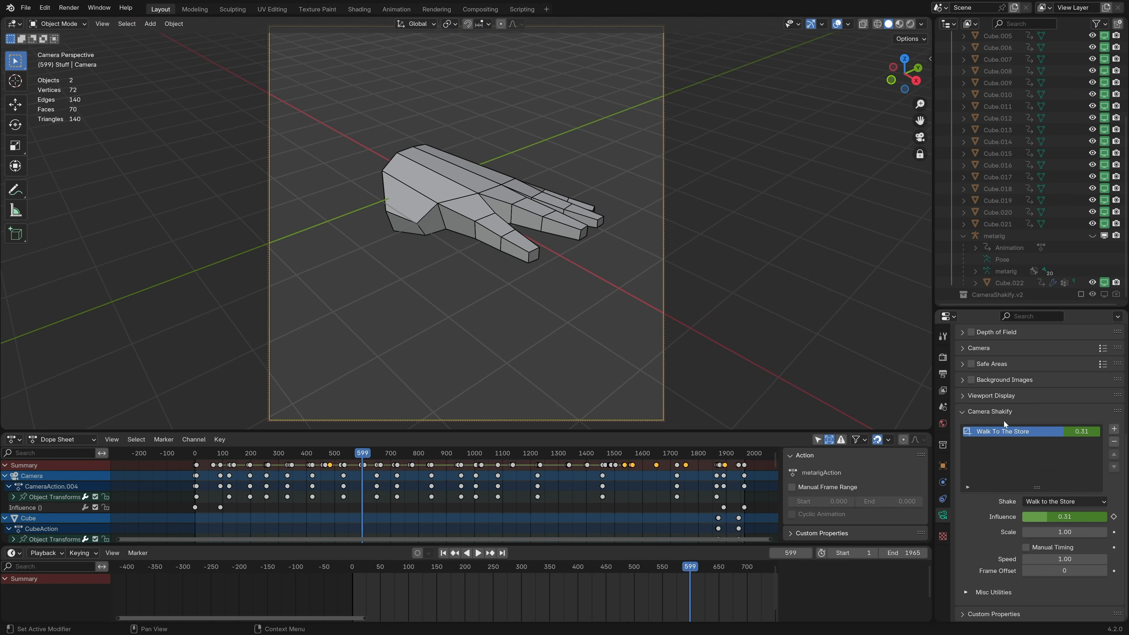
click(1113, 443)
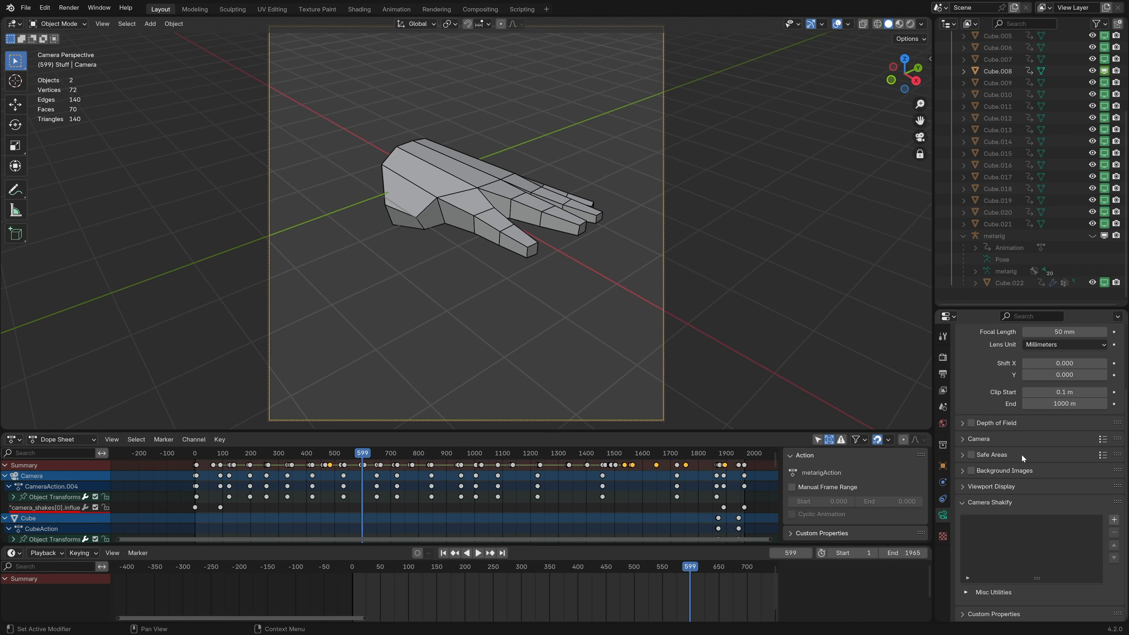
click(1113, 519)
scroll(999, 506, down, 5)
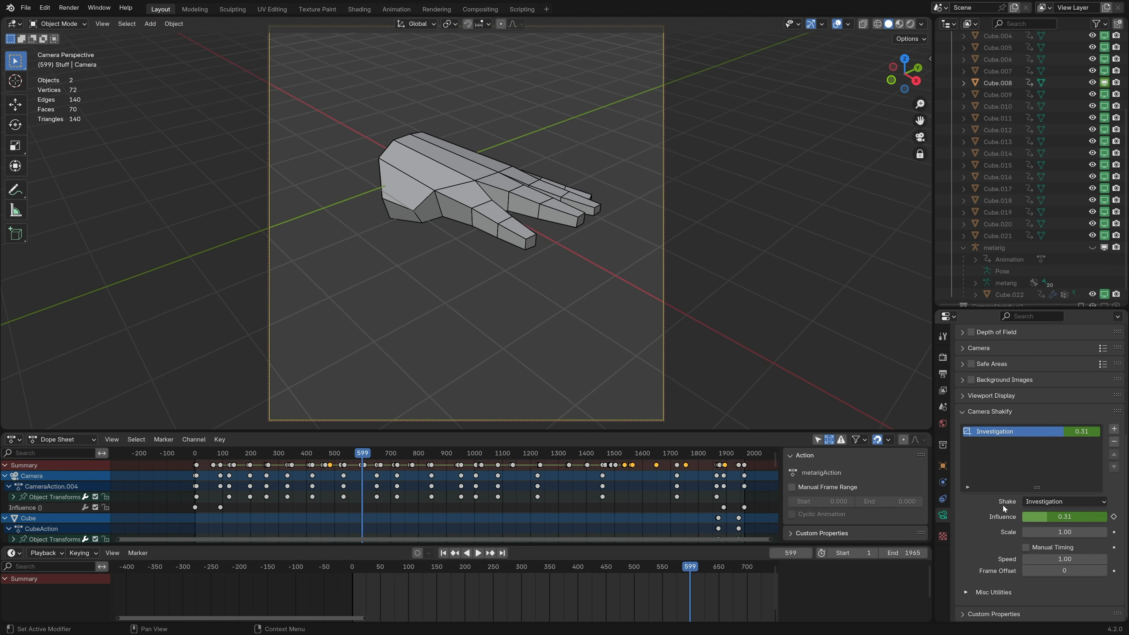
click(1053, 502)
click(1042, 519)
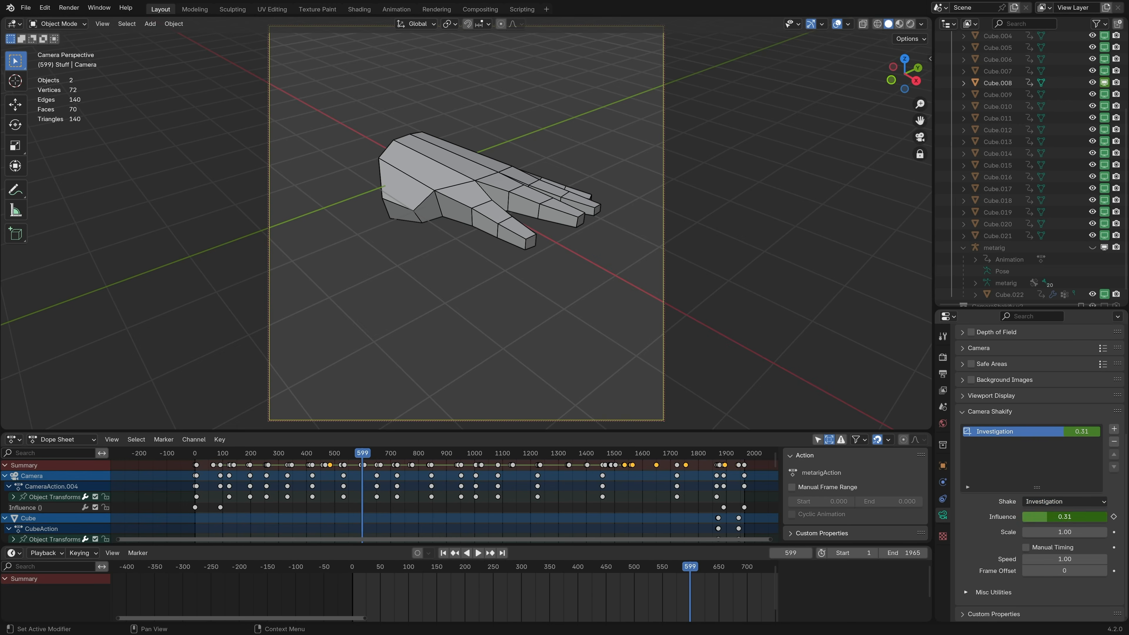
- Preview The Closeup shake during playback, restore the Walk to the Store shake and stop the animation
key(space)
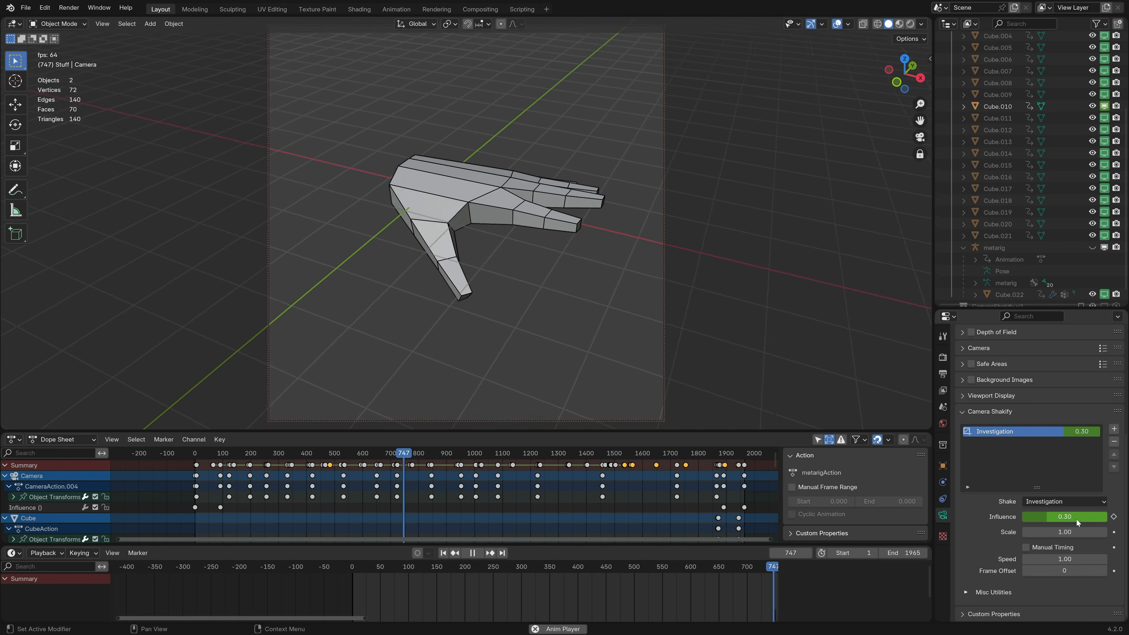
click(1055, 502)
click(1055, 528)
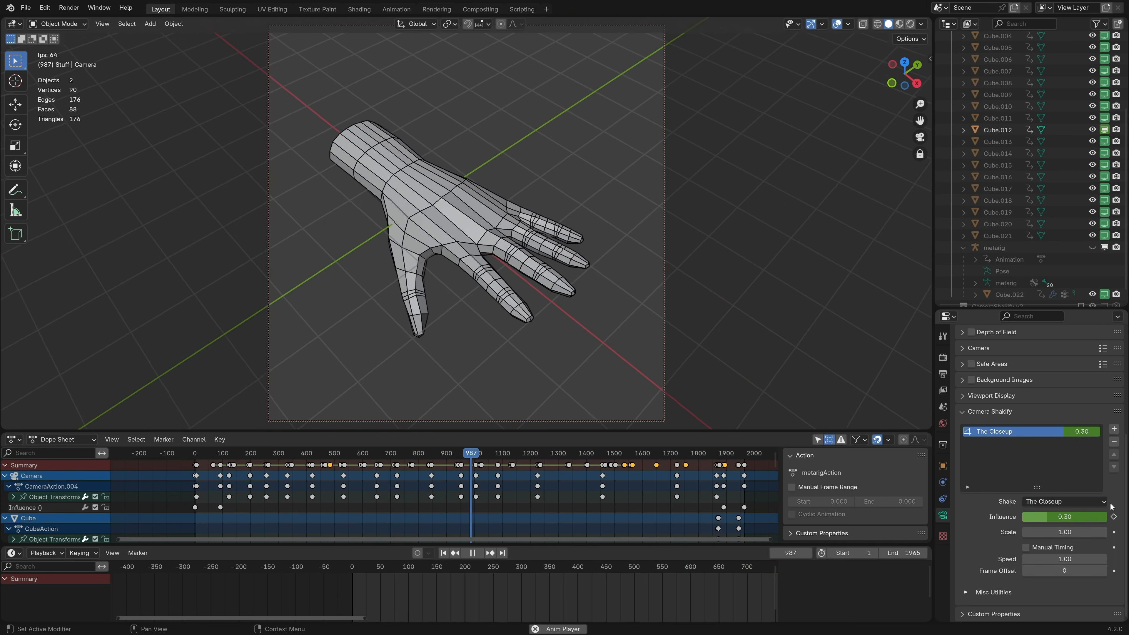
click(1114, 441)
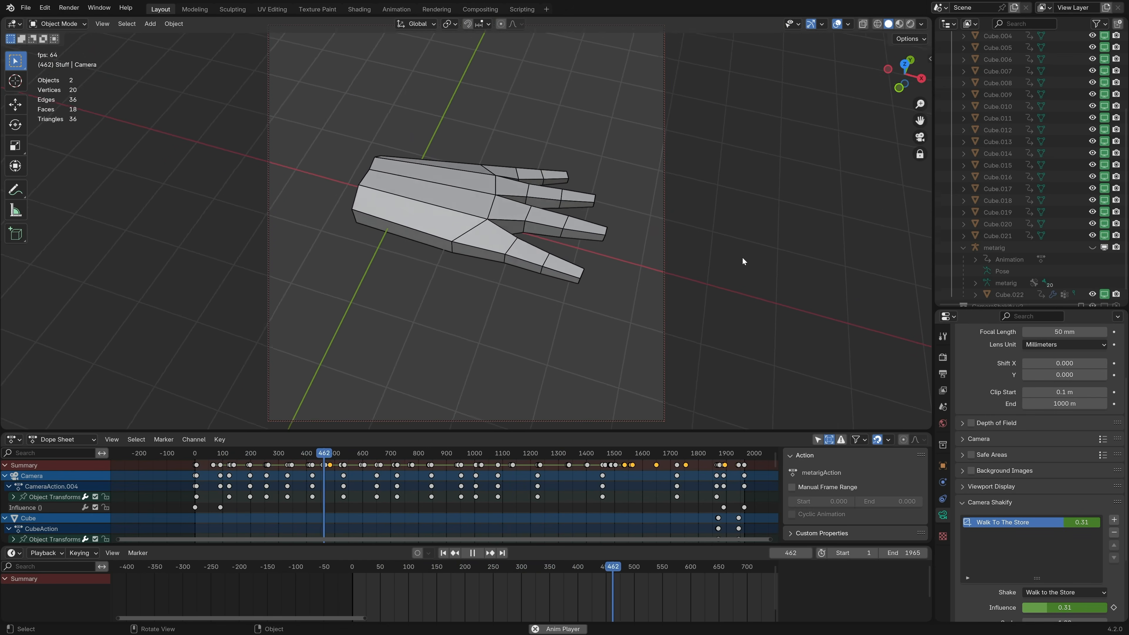
key(space)
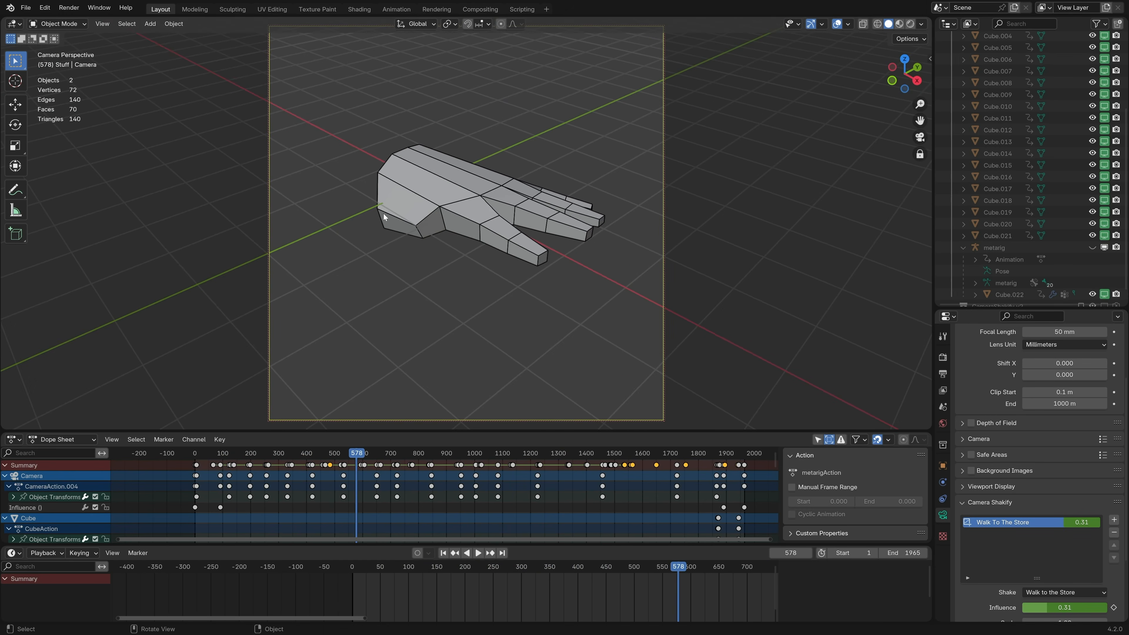
- Start a new General file and put its default cube into Edit Mode
click(26, 7)
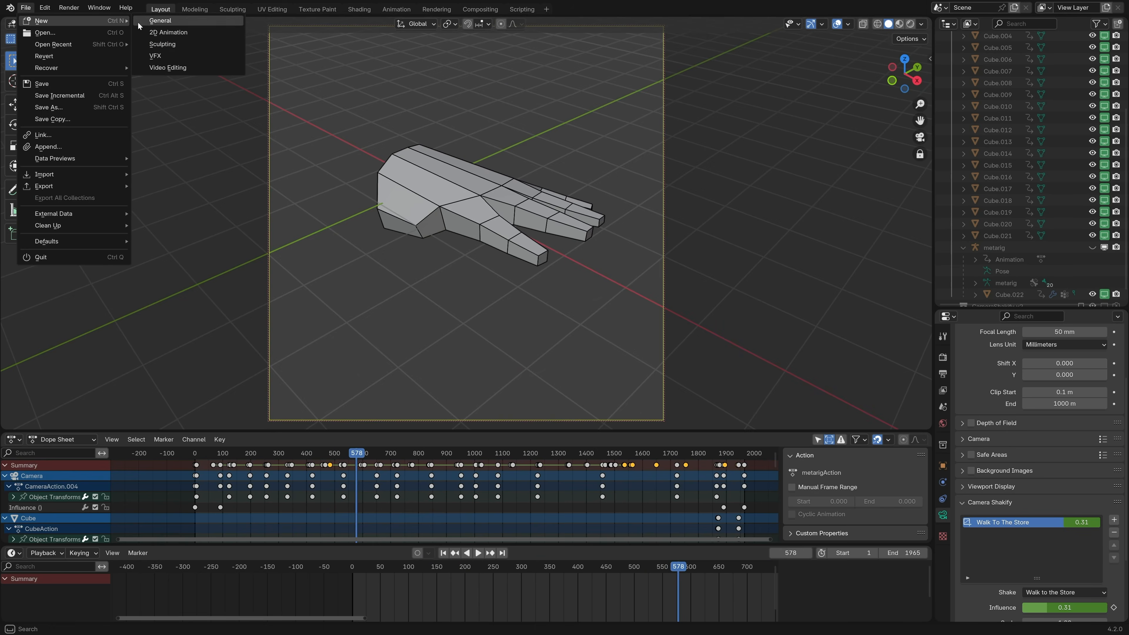
click(160, 20)
key(Tab)
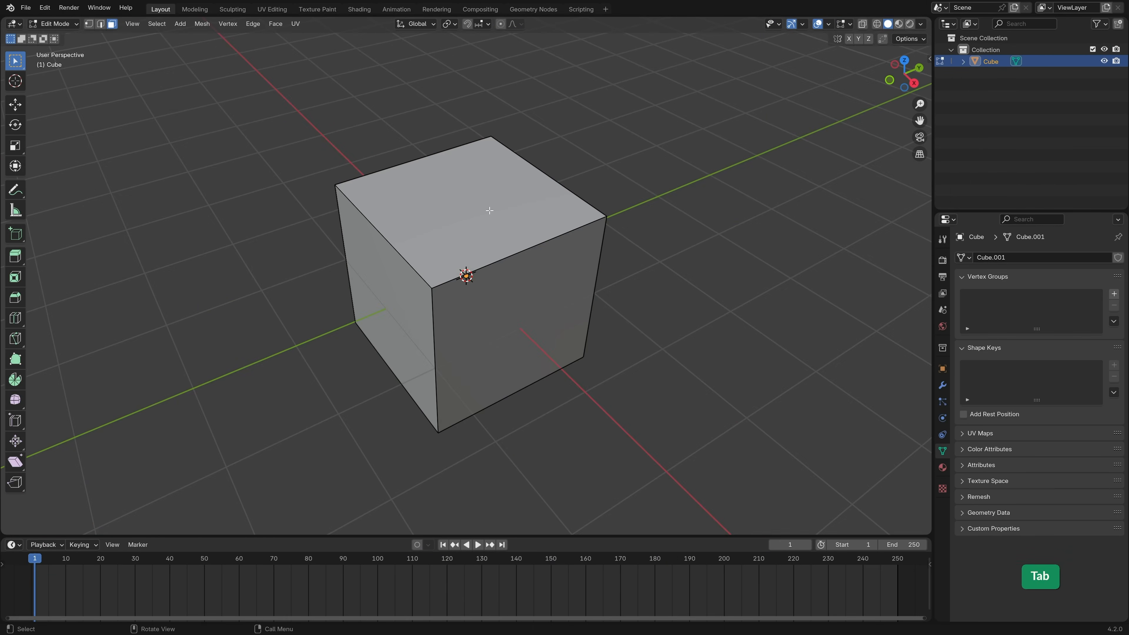
- Inset the cube's top face and extrude the inner face upward into a smaller block
click(490, 210)
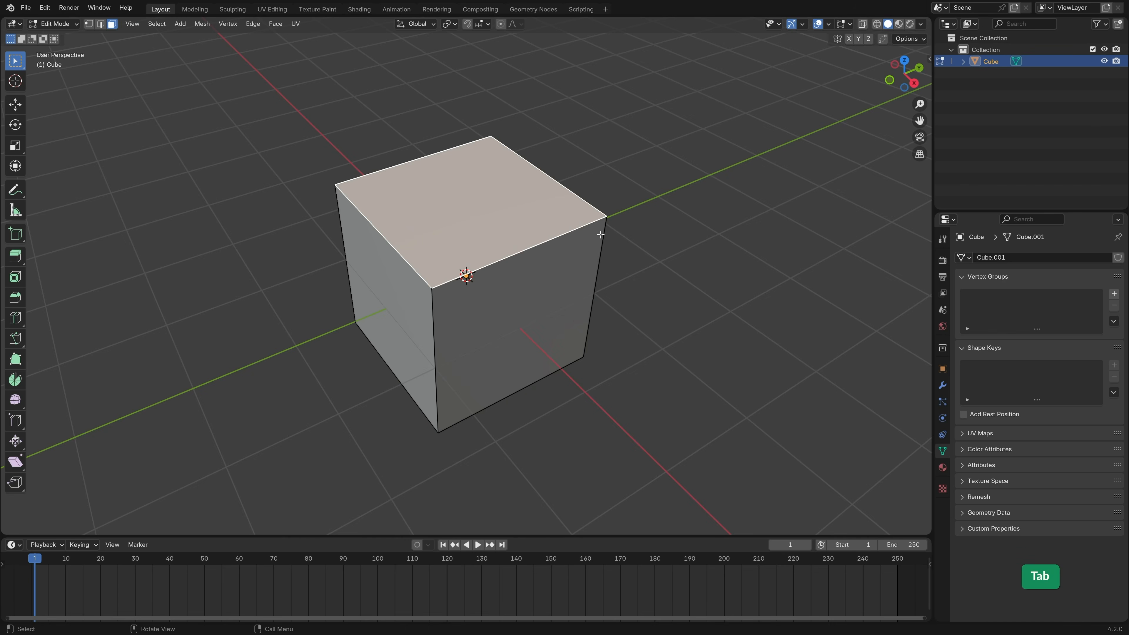
key(i)
click(580, 200)
key(e)
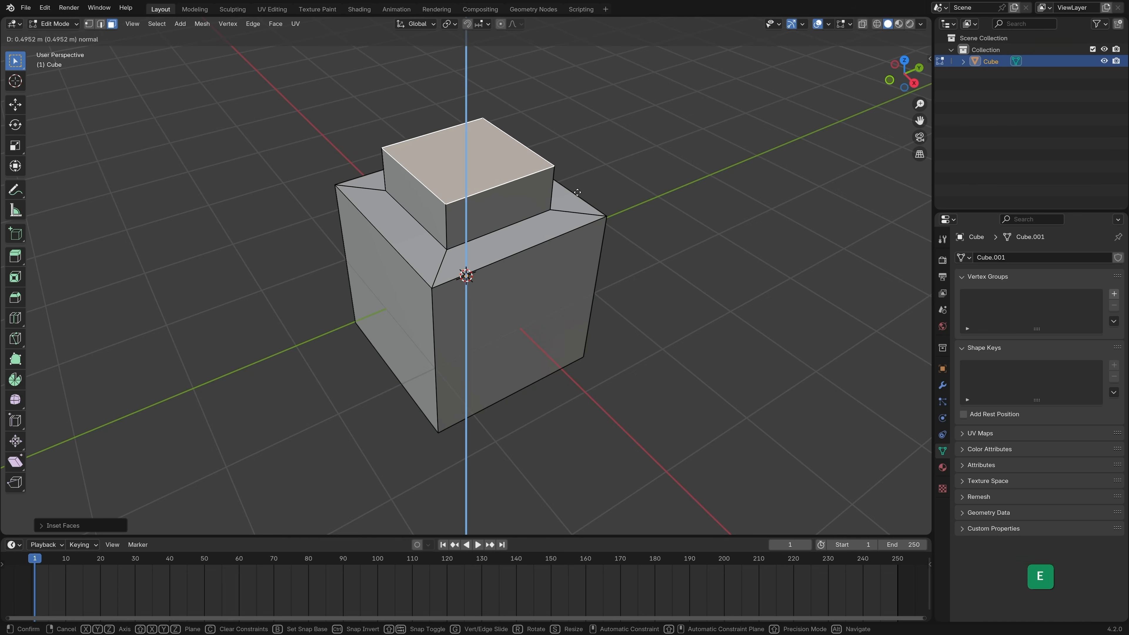
click(573, 163)
- Inset the raised block's top face by about 0.3 m, extrude it down into a recess and return to Object Mode
key(i)
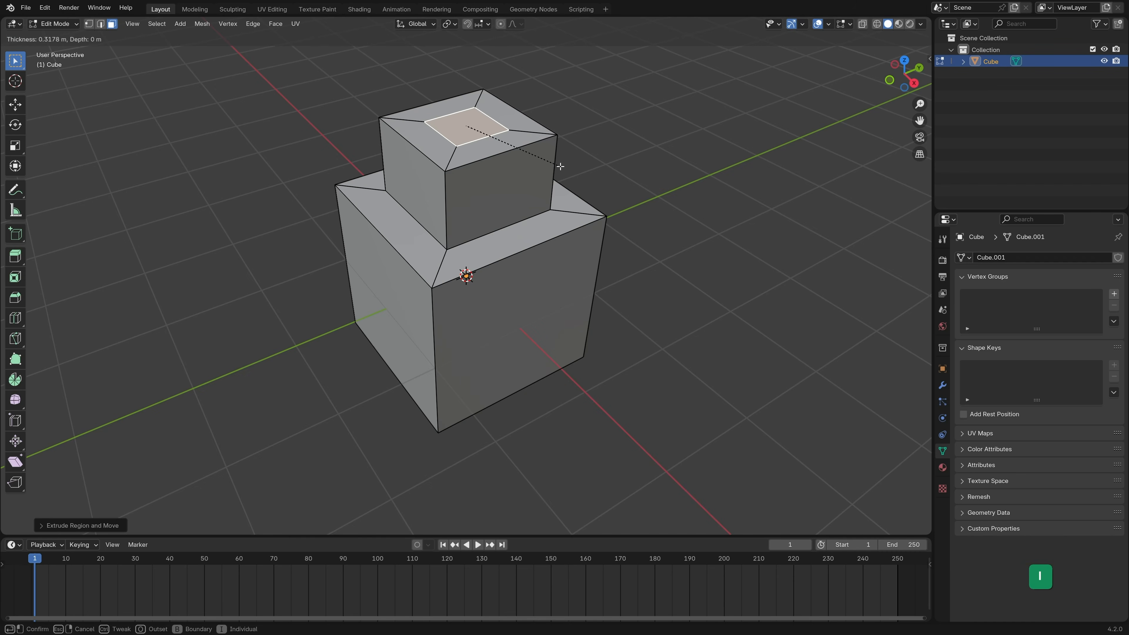
click(562, 169)
key(e)
click(560, 188)
key(Tab)
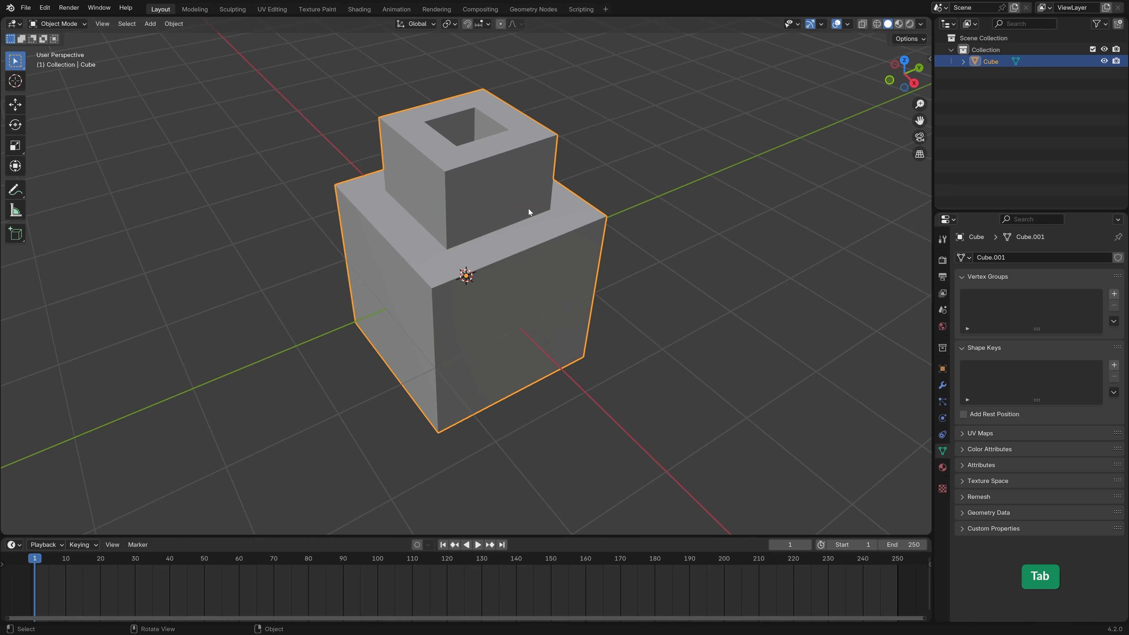
middle_drag(524, 171, 527, 206)
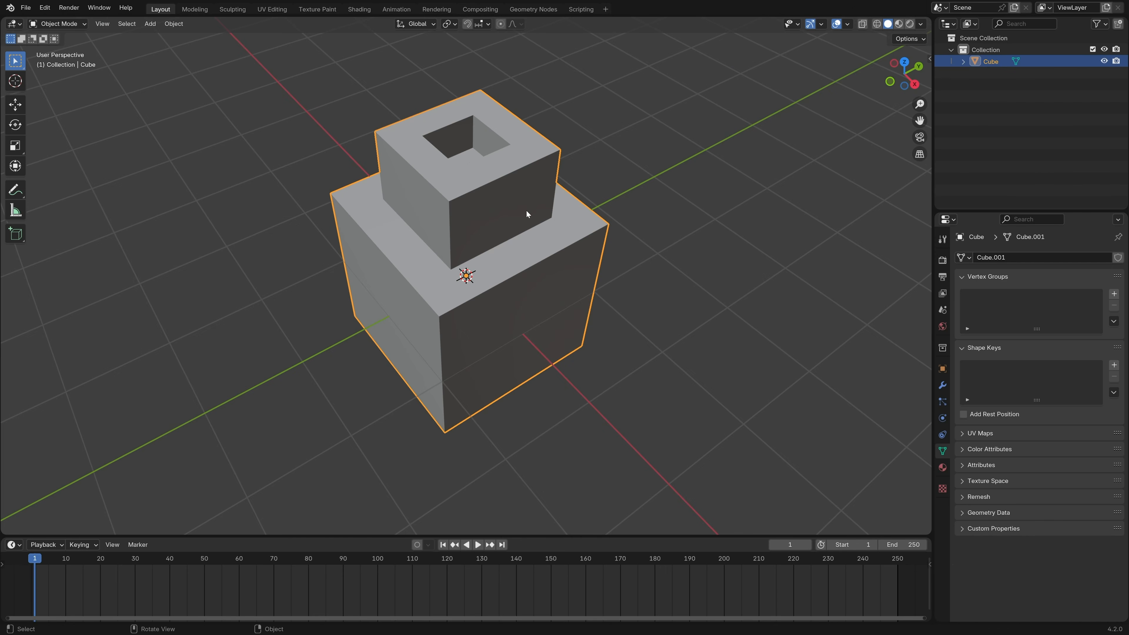
- Delete the modelled cube and add a fresh cube mesh in its place
key(x)
click(533, 262)
key(shift+a)
mouse_move(503, 262)
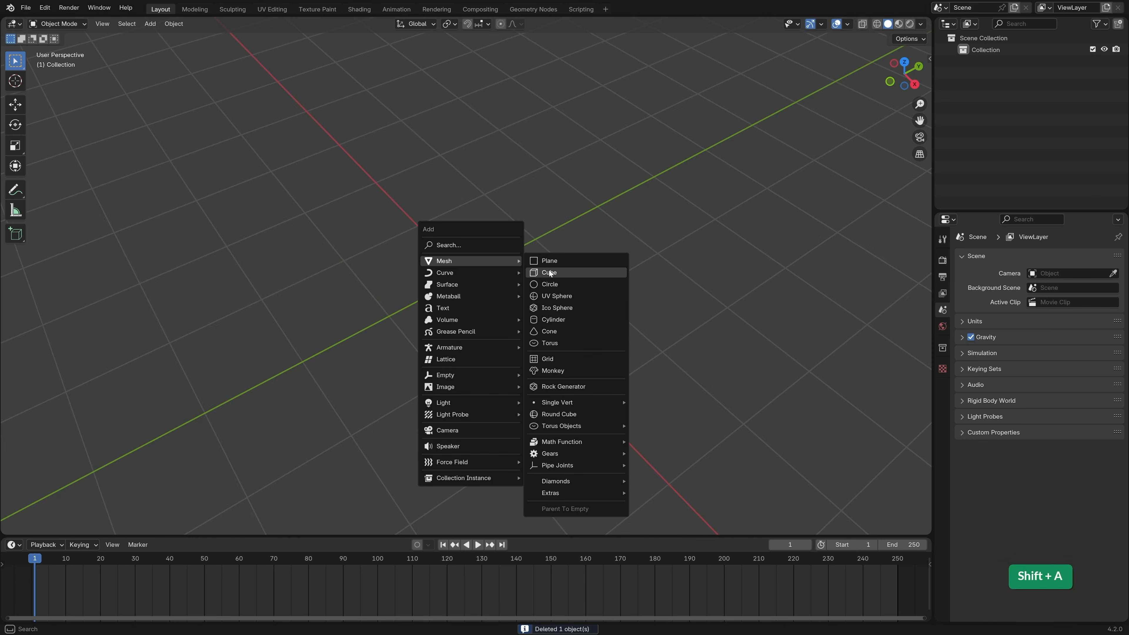
click(550, 272)
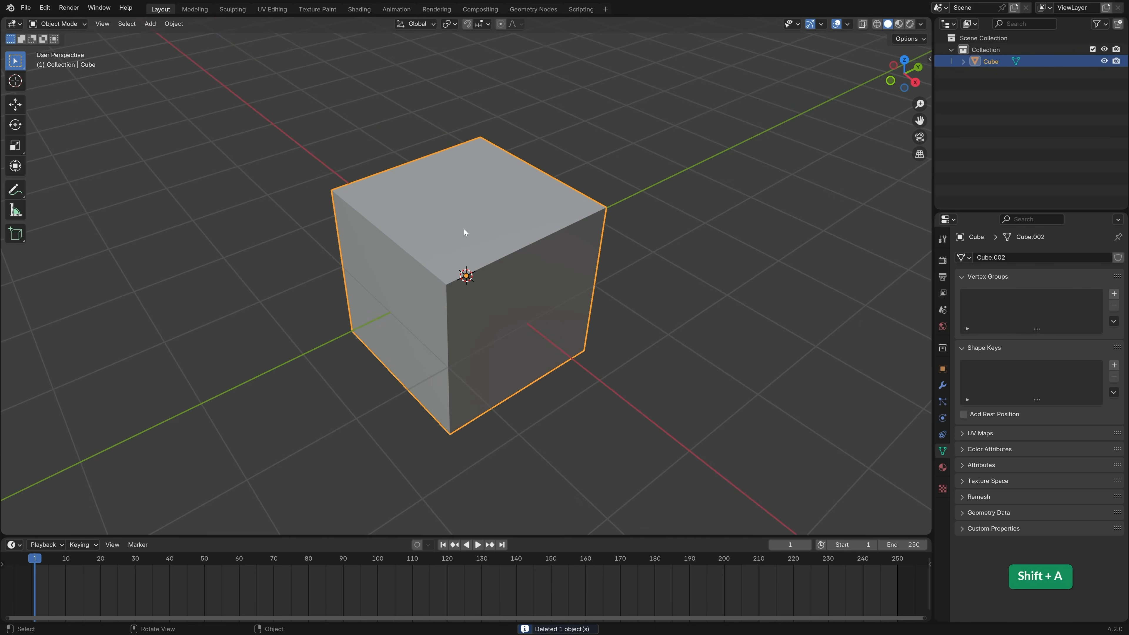
- Inset the new cube's top face by about 0.5 m and return to Object Mode
key(Tab)
click(519, 211)
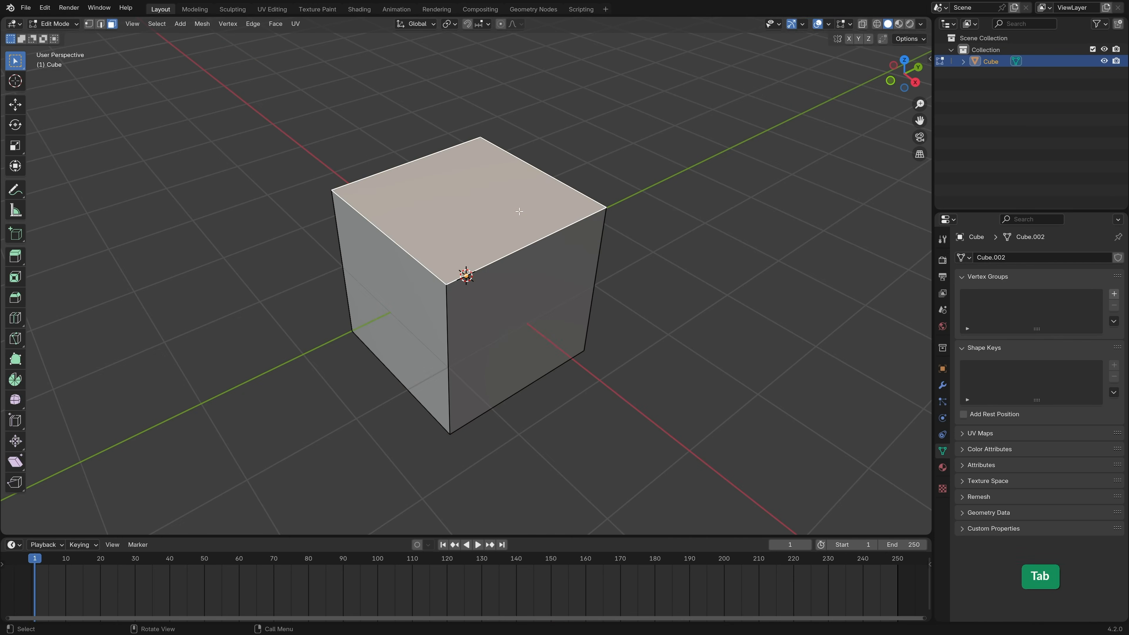
key(i)
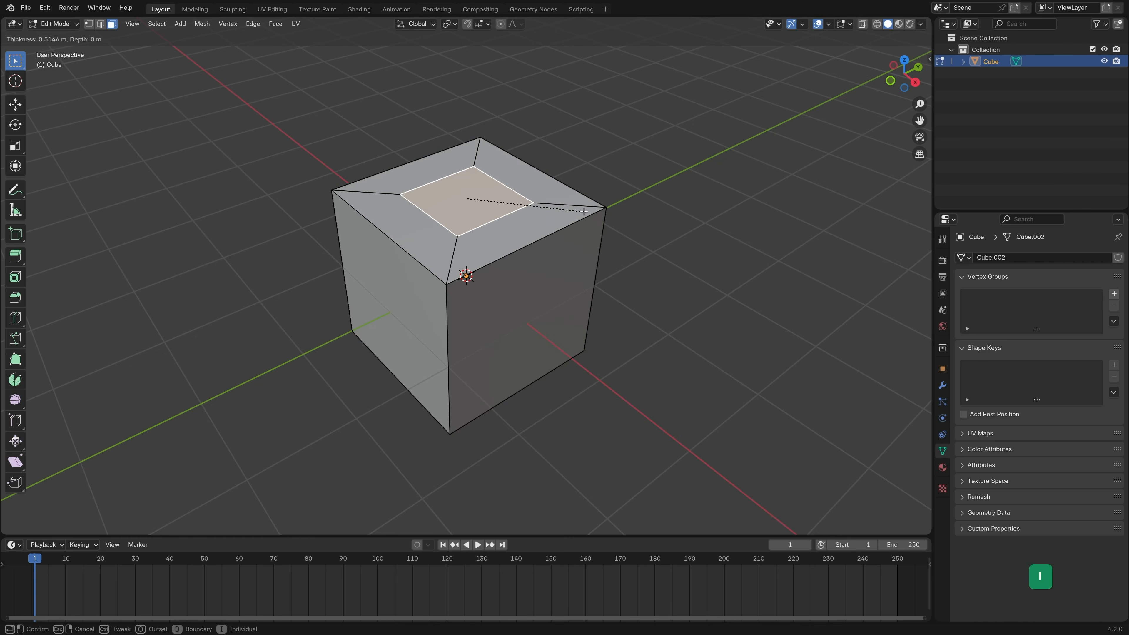
click(583, 215)
key(Tab)
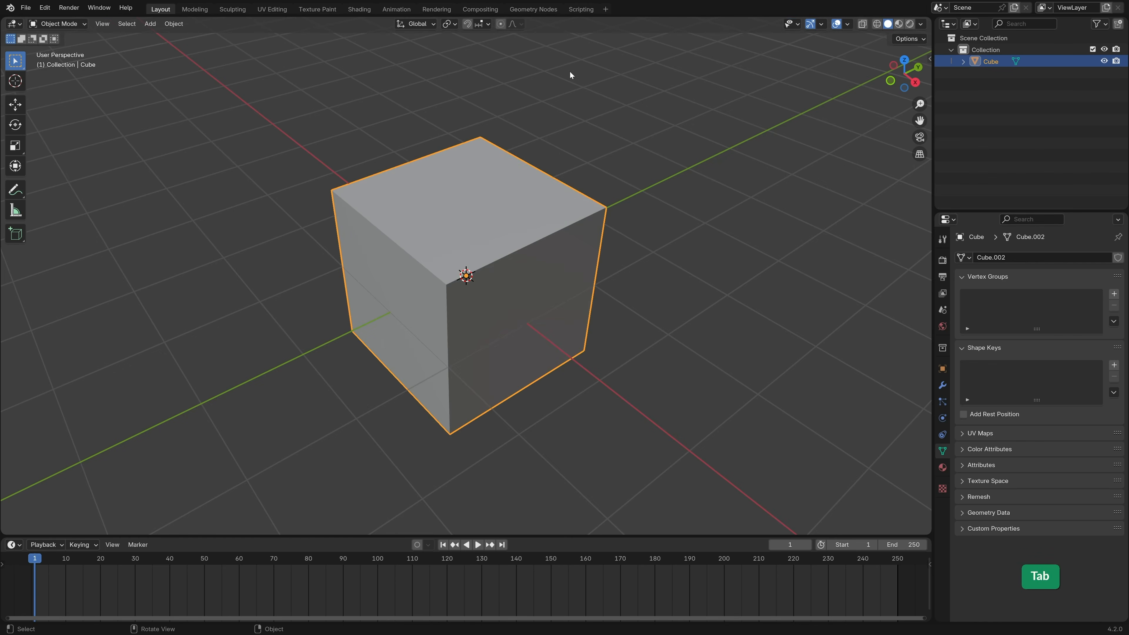
- Turn on the wireframe overlay in the viewport and deselect the cube
click(847, 24)
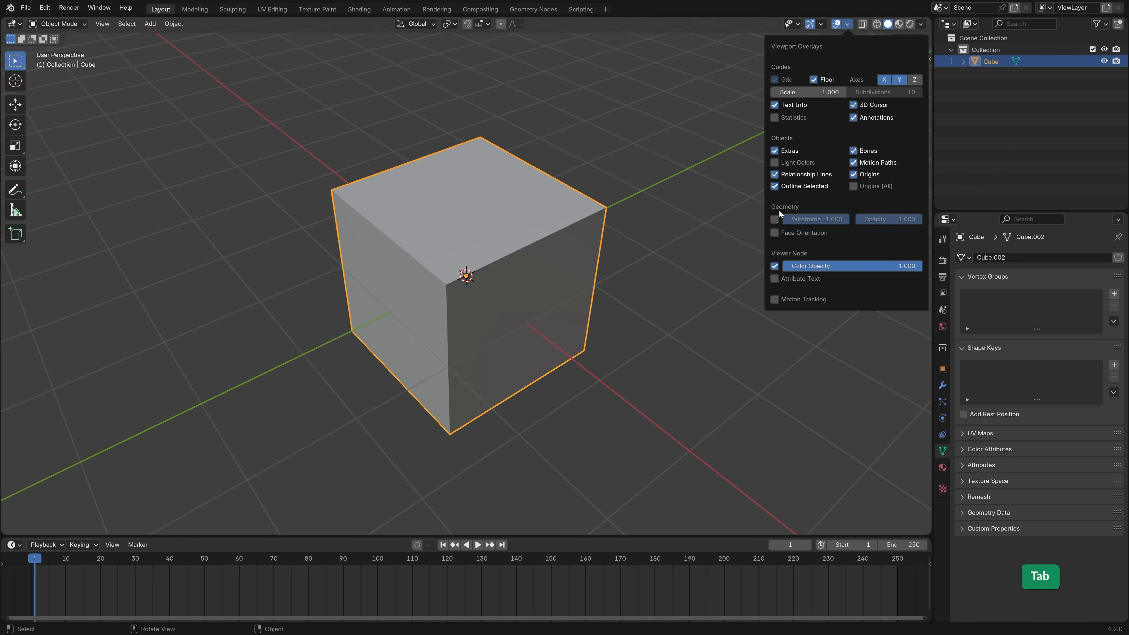
click(778, 218)
click(687, 159)
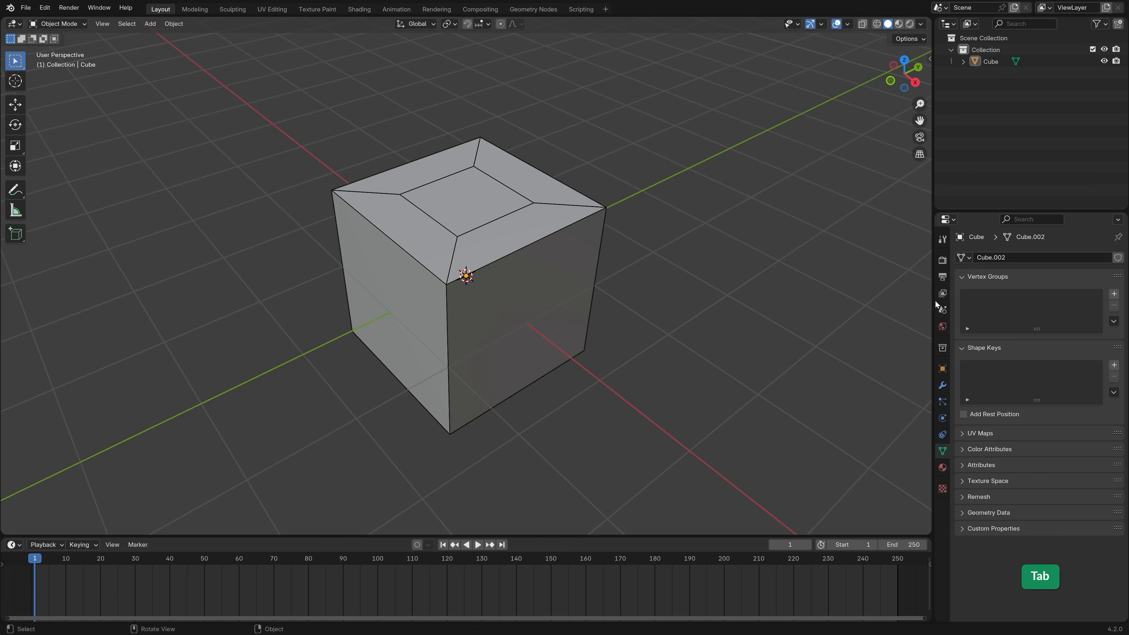
- Add a basis and a second shape key to the inset cube and set the second key's value to 1
click(1114, 365)
click(1115, 365)
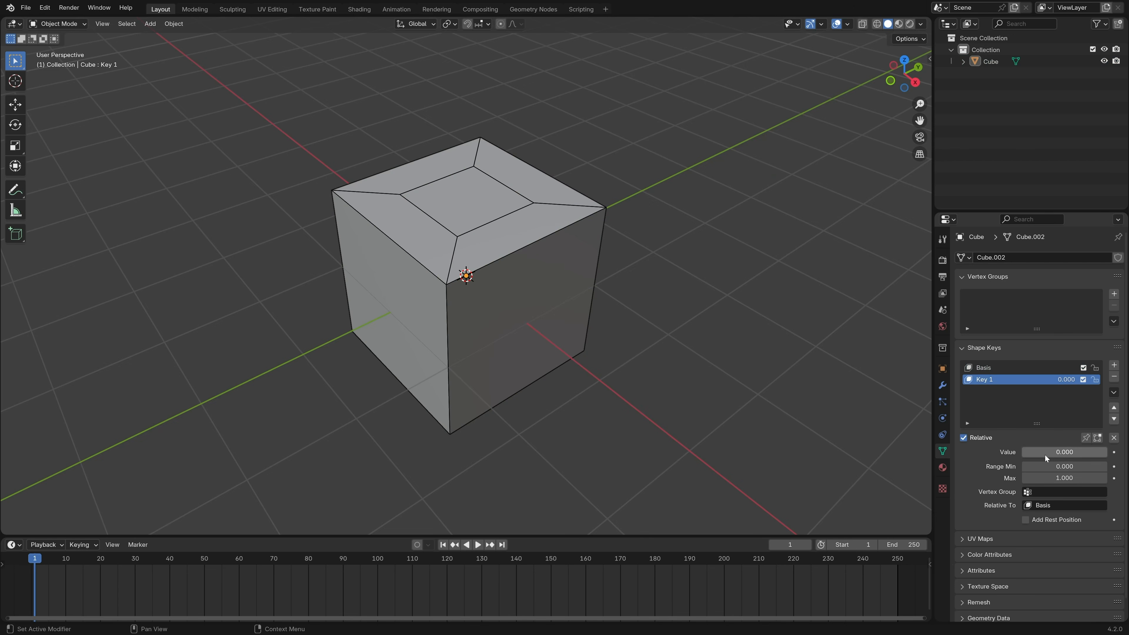
drag(1045, 456, 1107, 456)
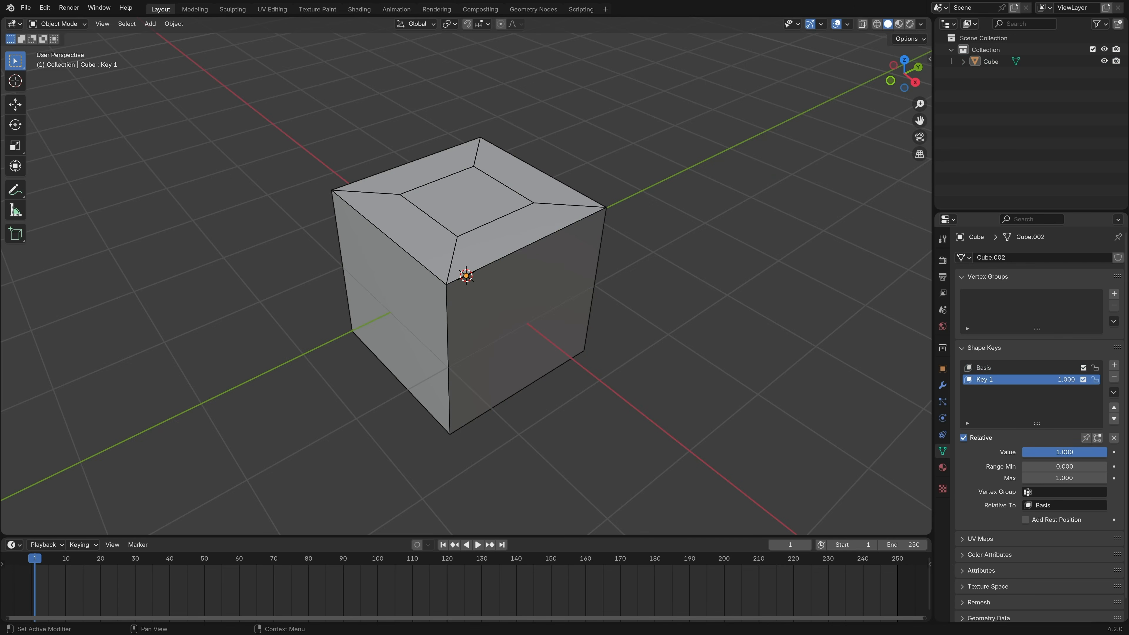
- Edge-slide the inner top face out to the cube's outer edges in the active shape key, then set the key's value to 0 in Object Mode
click(463, 198)
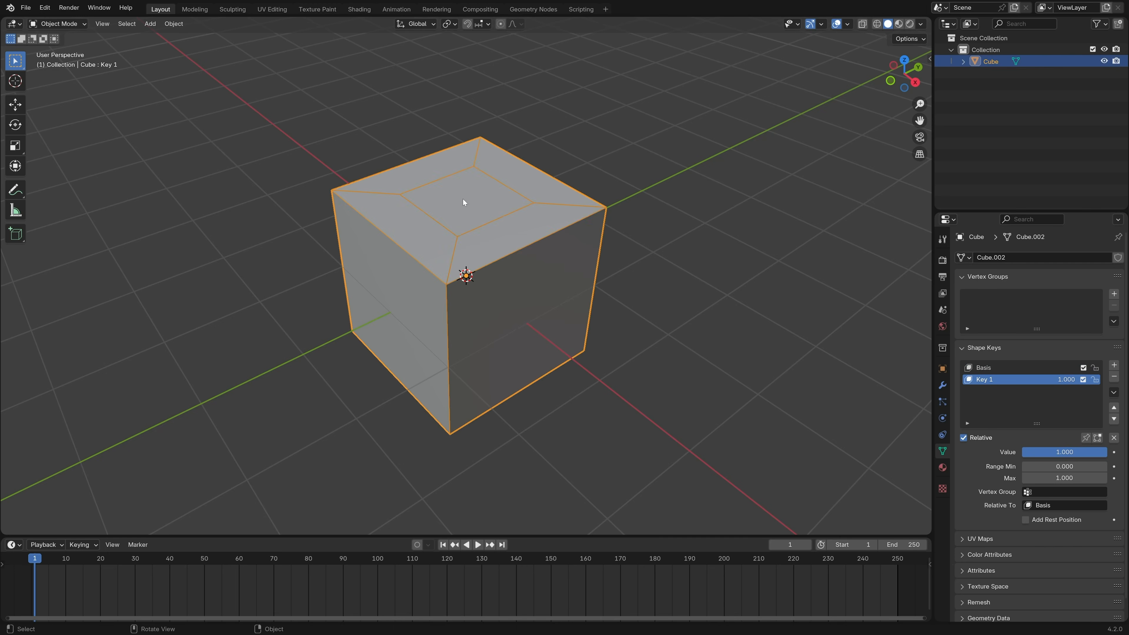
key(Tab)
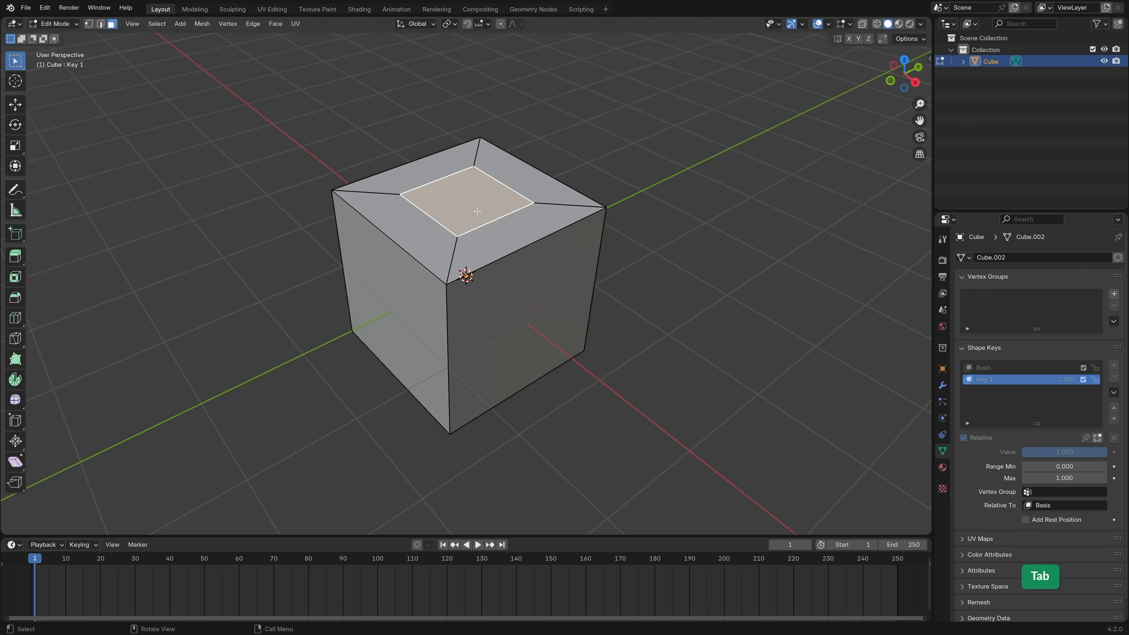
key(s)
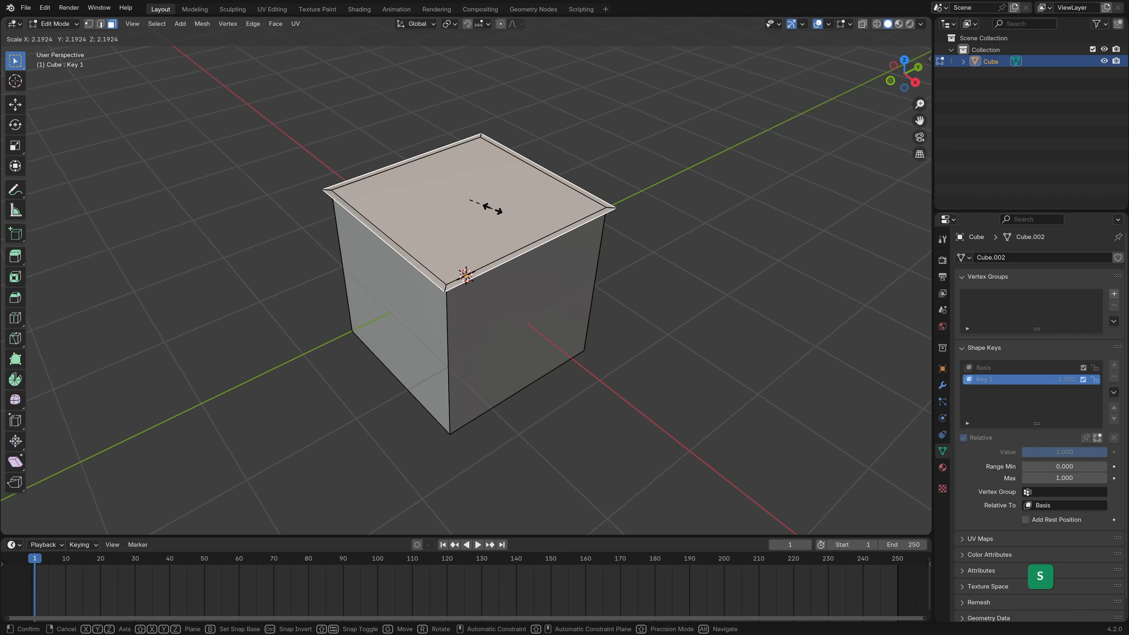
click(482, 210)
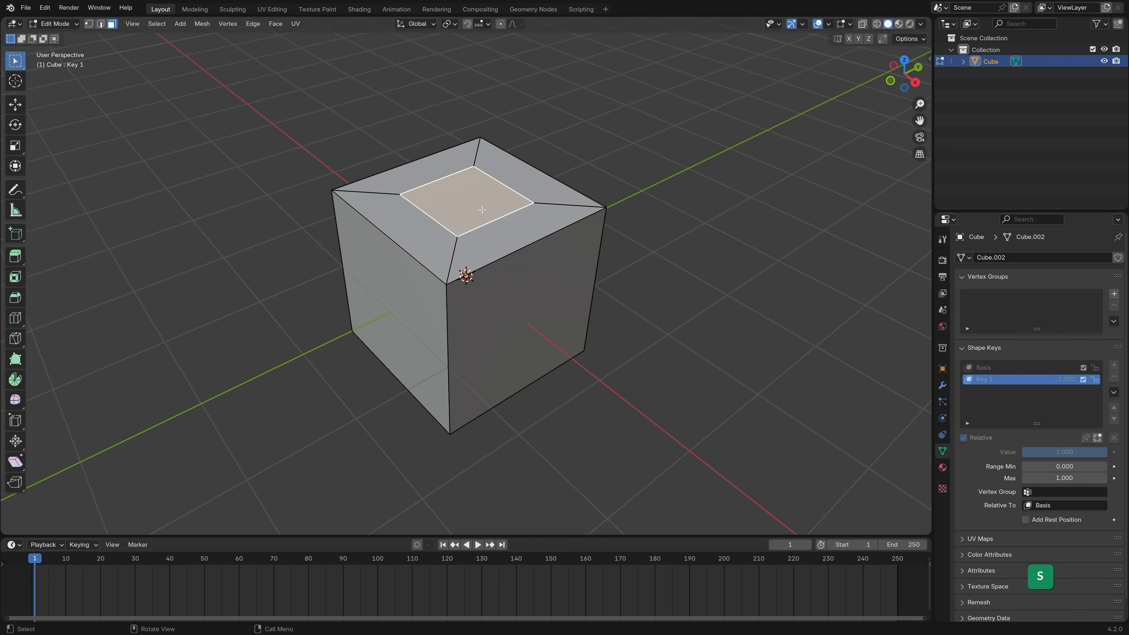
key(g)
key(g)
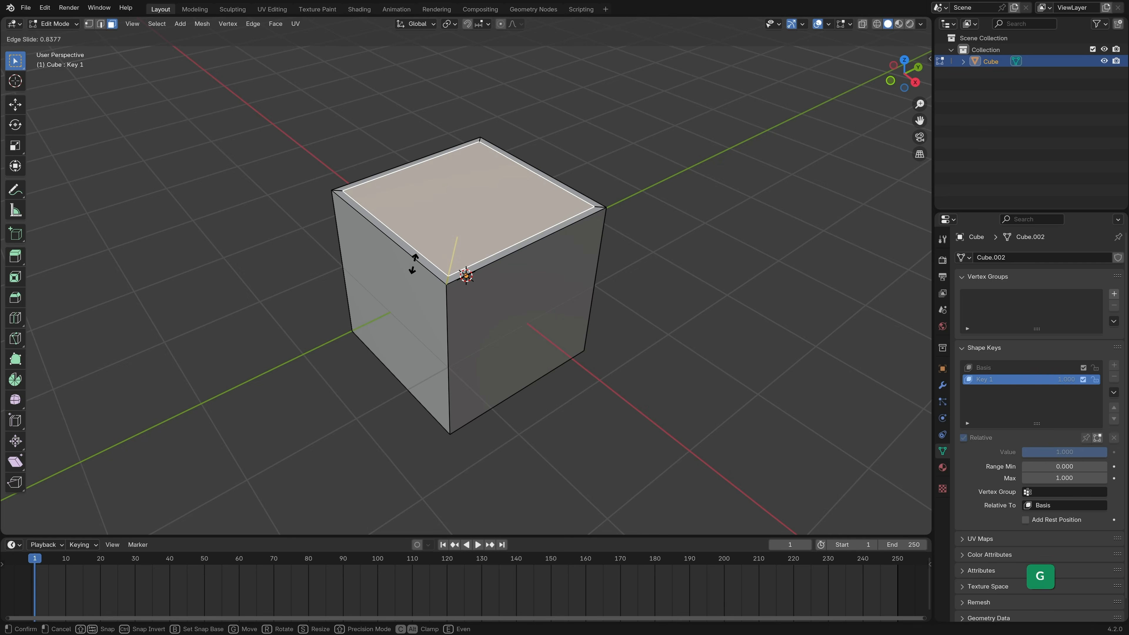
click(360, 282)
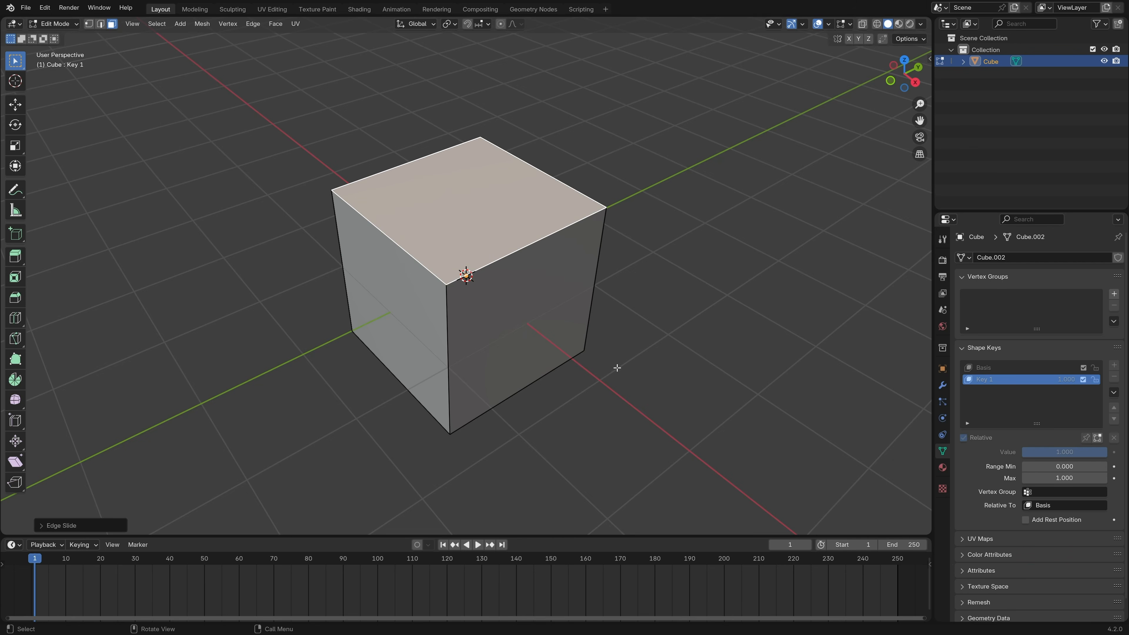
key(Tab)
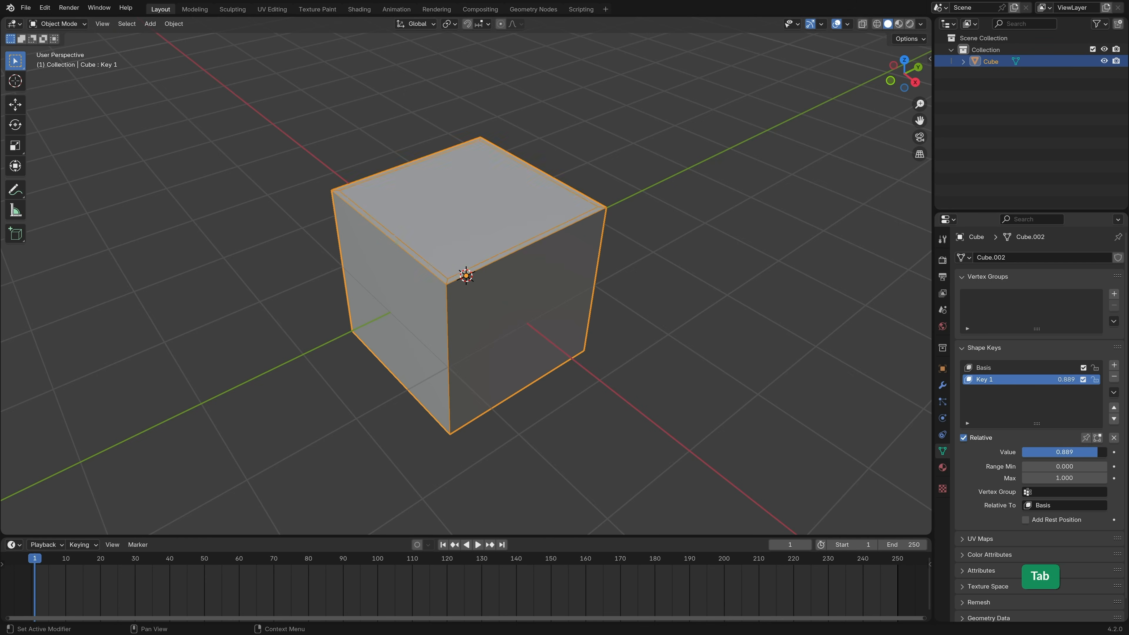
drag(1098, 452, 1015, 452)
click(656, 336)
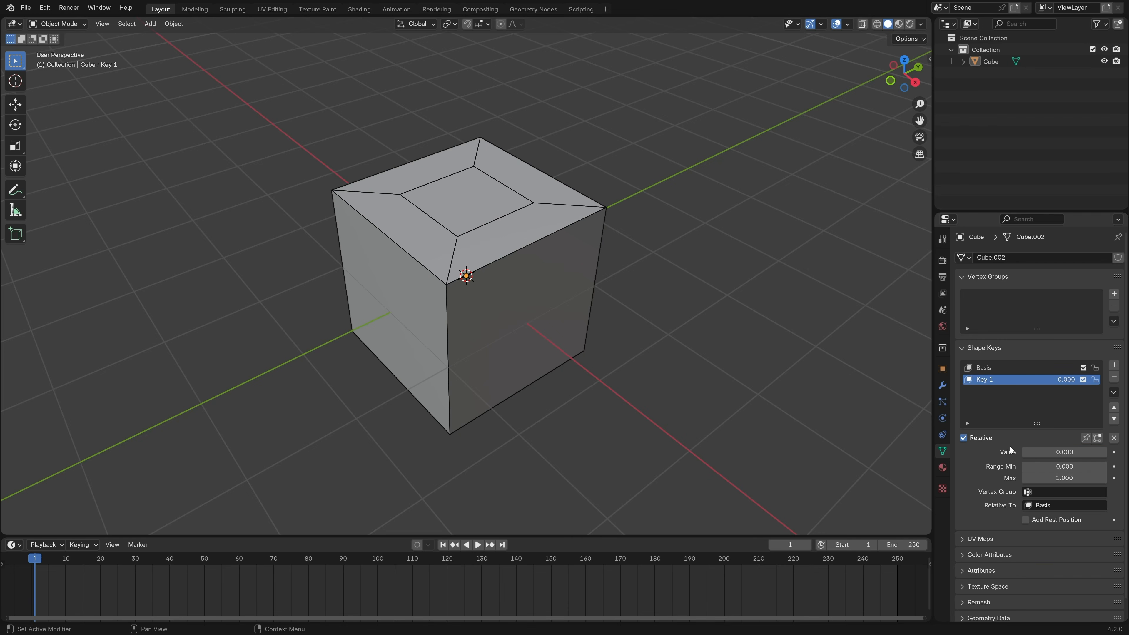
- Duplicate the cube in place and hide the original
click(964, 62)
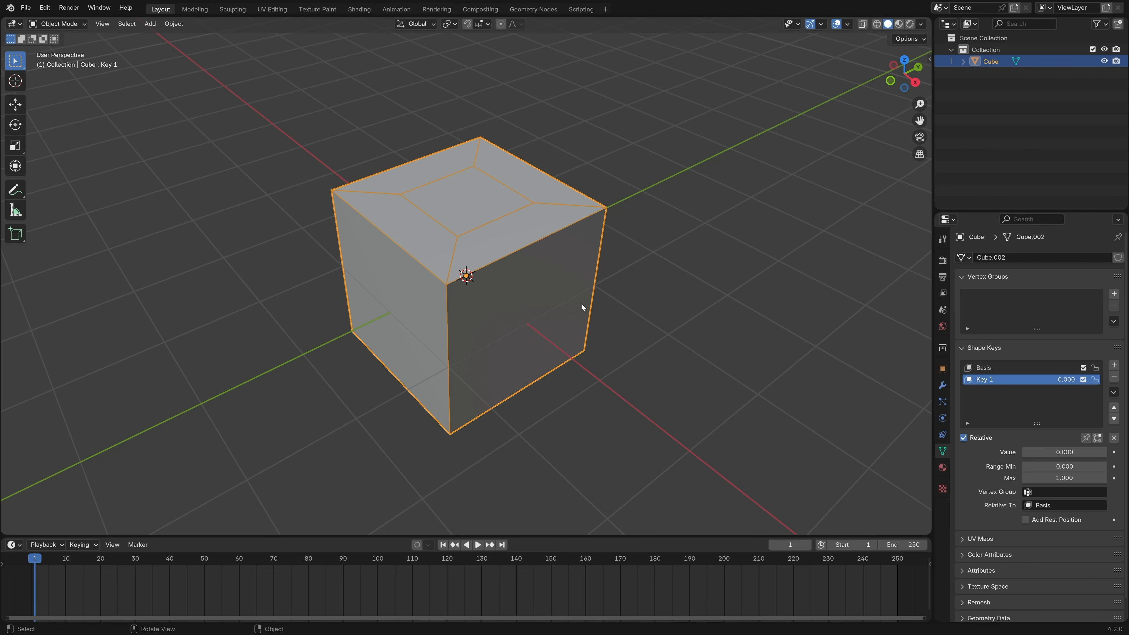
key(shift+d)
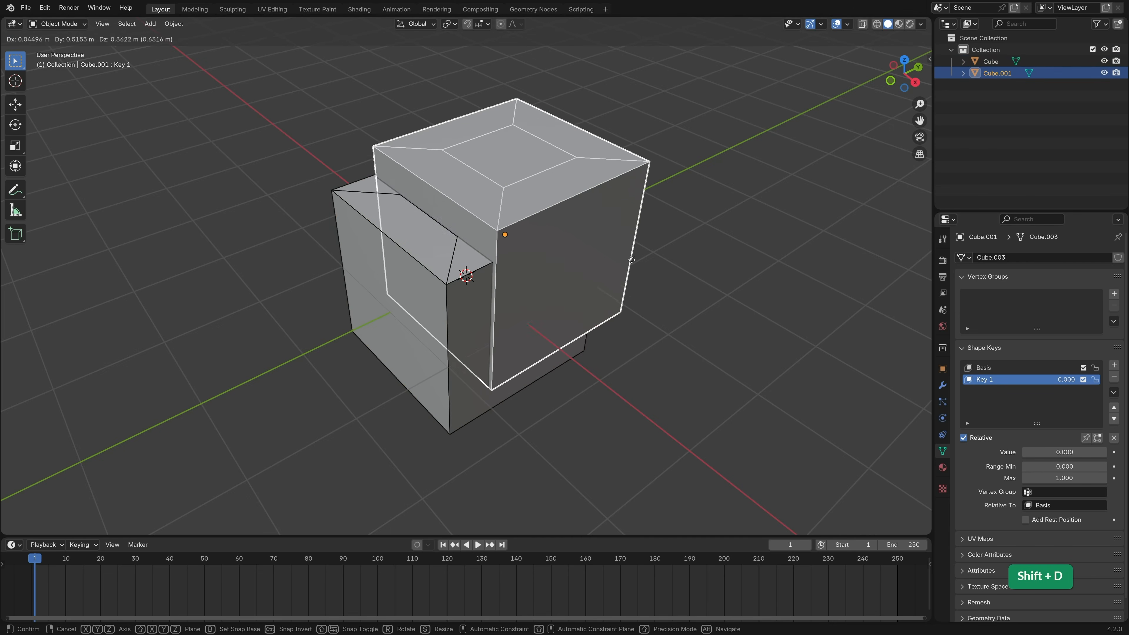
right_click(639, 258)
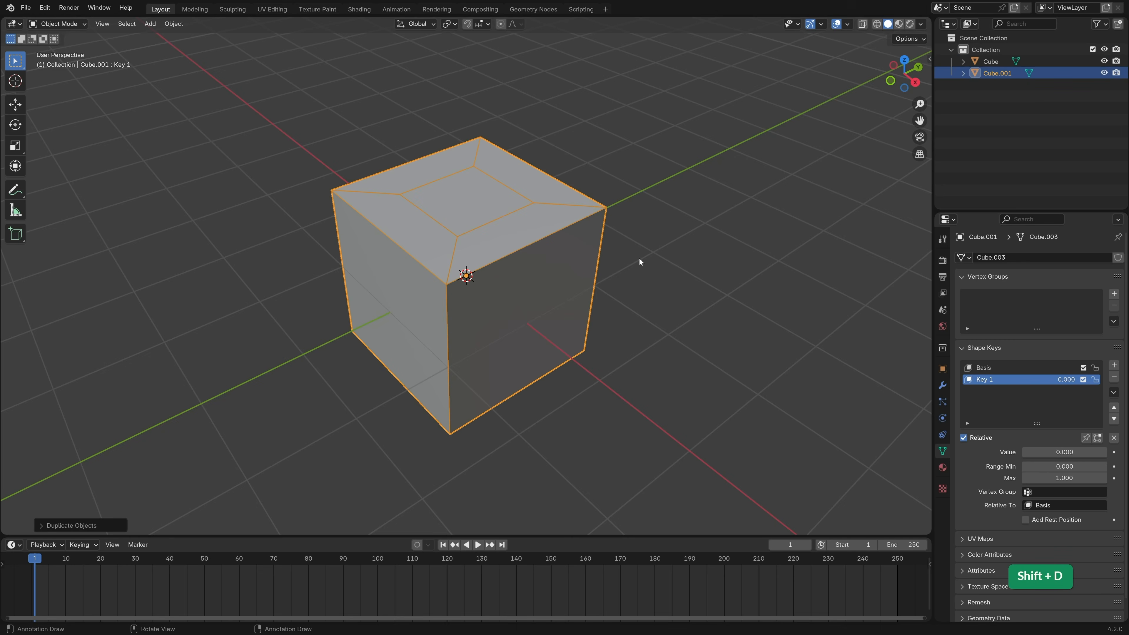
click(1104, 61)
key(g)
right_click(491, 256)
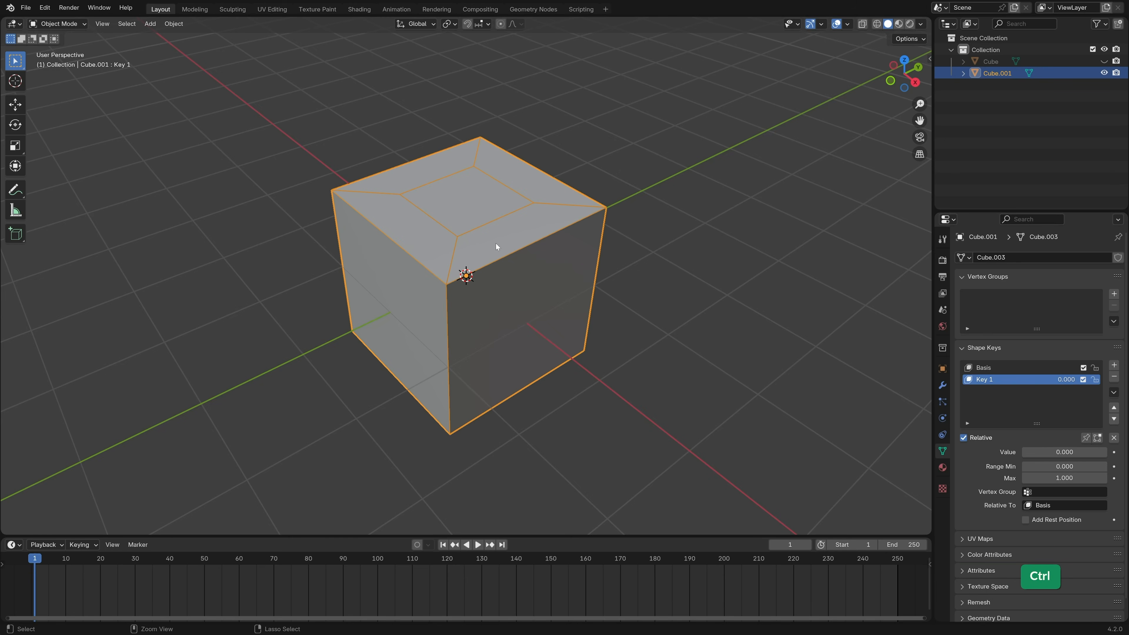
- Apply Visual Geometry to Mesh to the visible duplicate and keep it selected
key(ctrl+a)
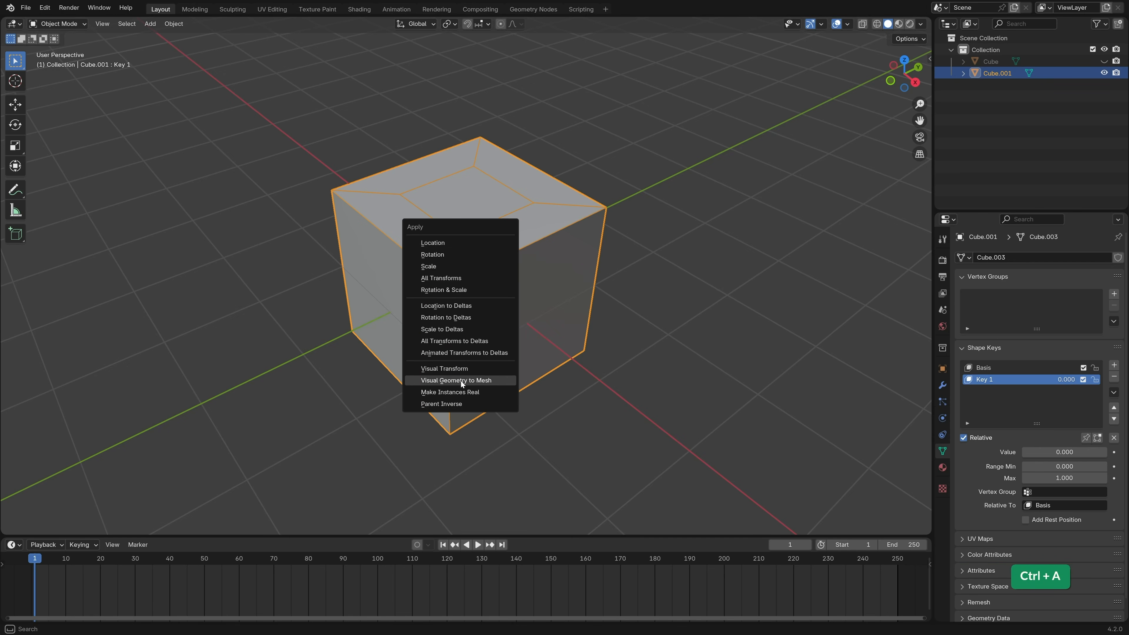
click(497, 382)
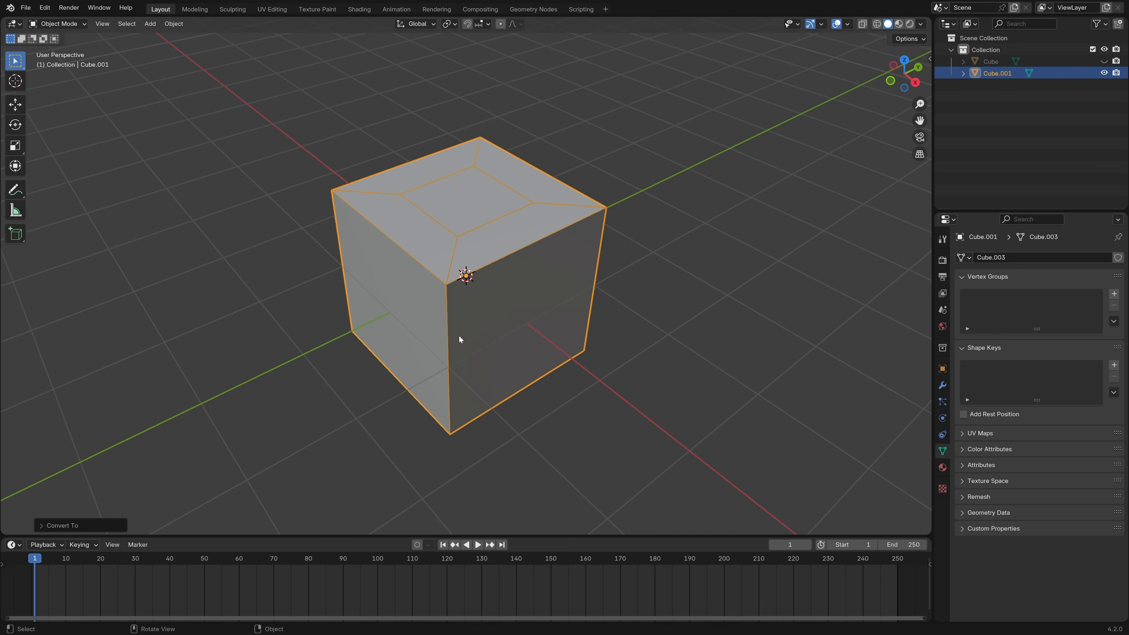
click(628, 193)
click(522, 194)
- Extrude the duplicate's inner top face upward into a smaller block and return to Object Mode
key(Tab)
click(481, 203)
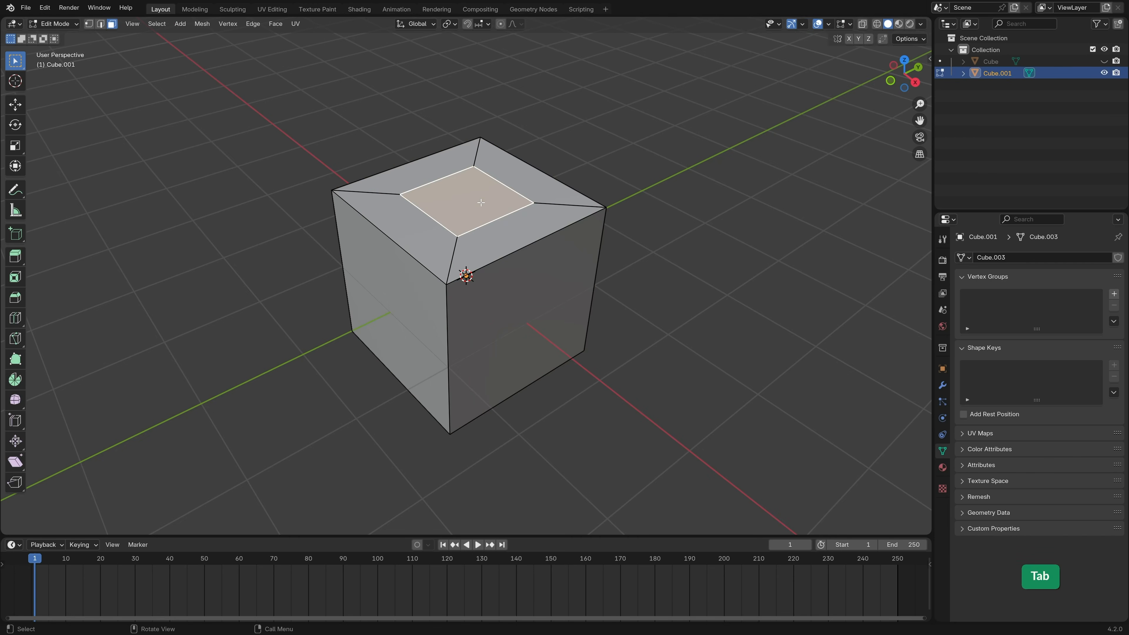
key(e)
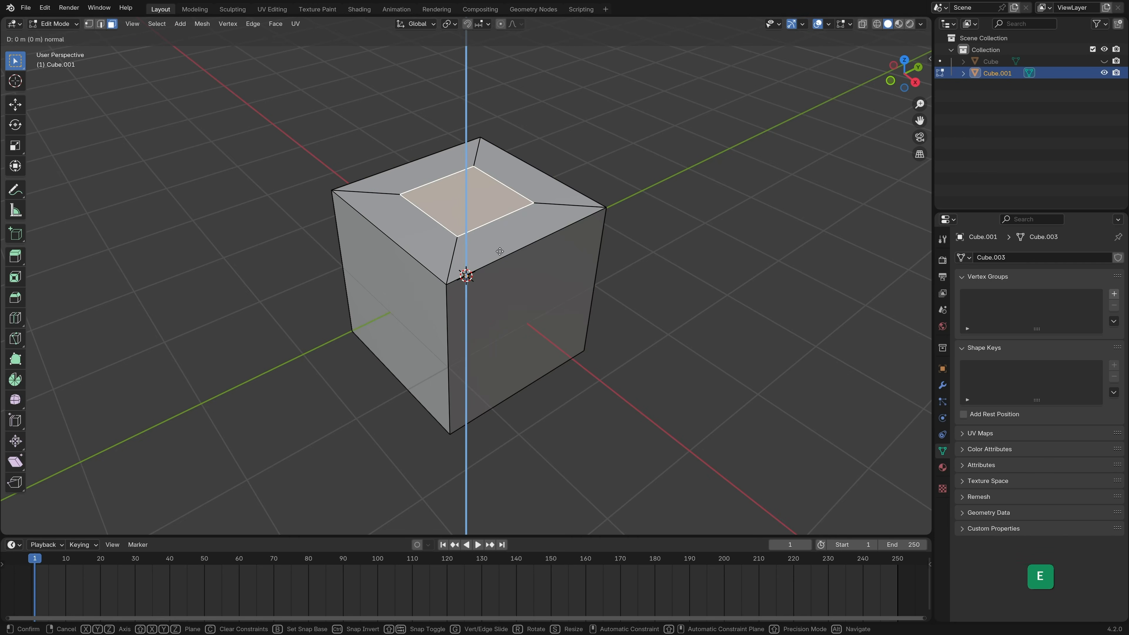
click(498, 188)
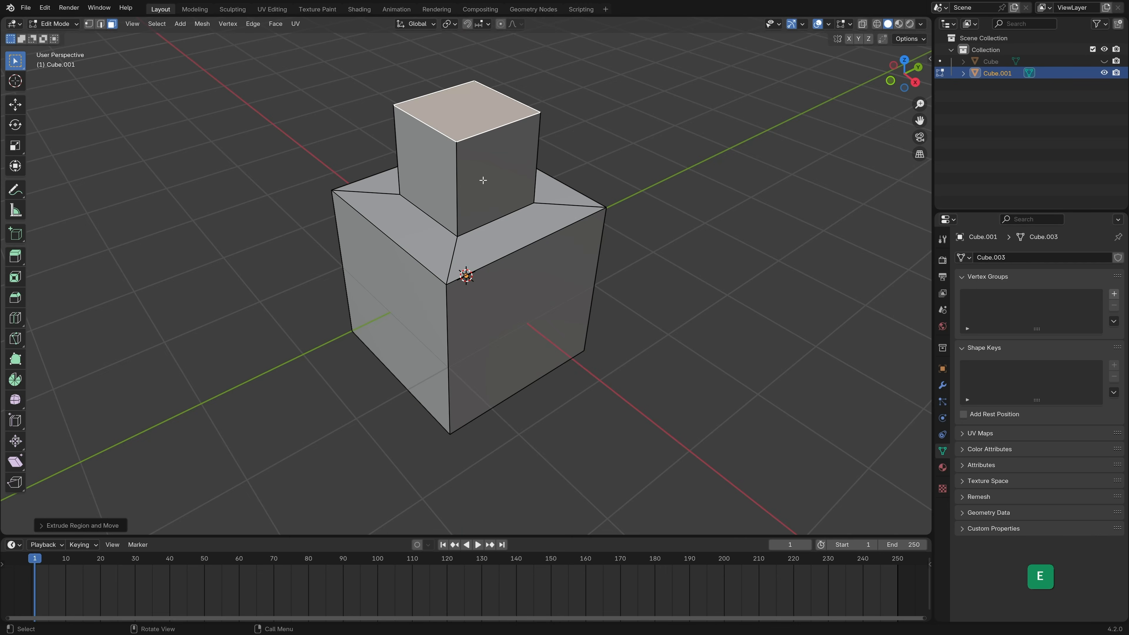
key(Tab)
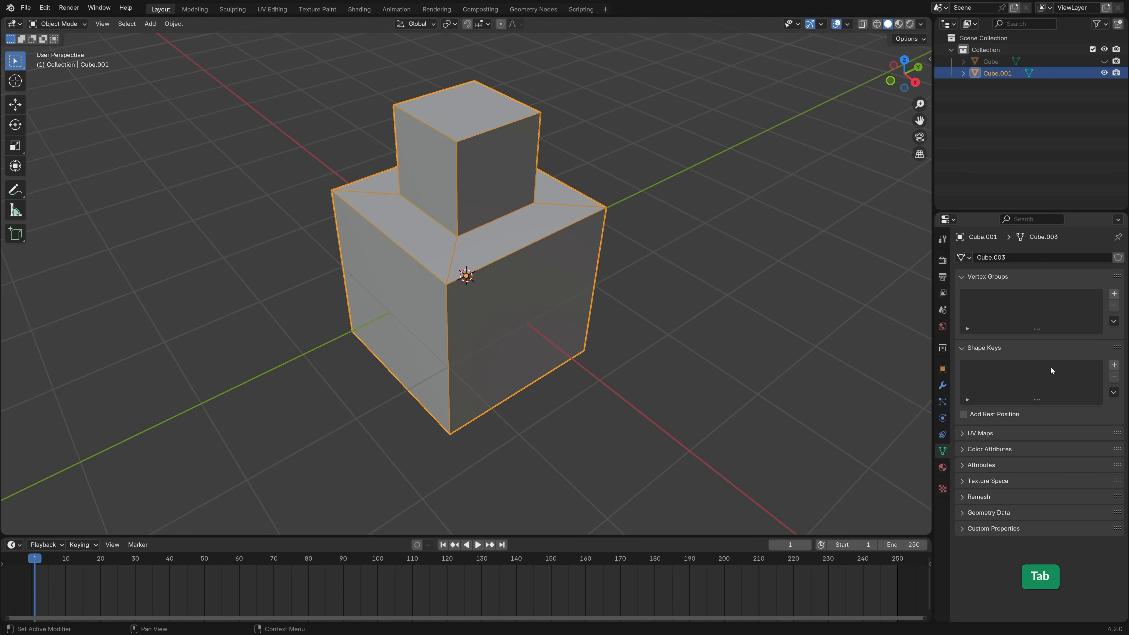
- Add a basis and a second shape key to the extruded duplicate and set the second key's value to 1
click(1113, 365)
click(1114, 365)
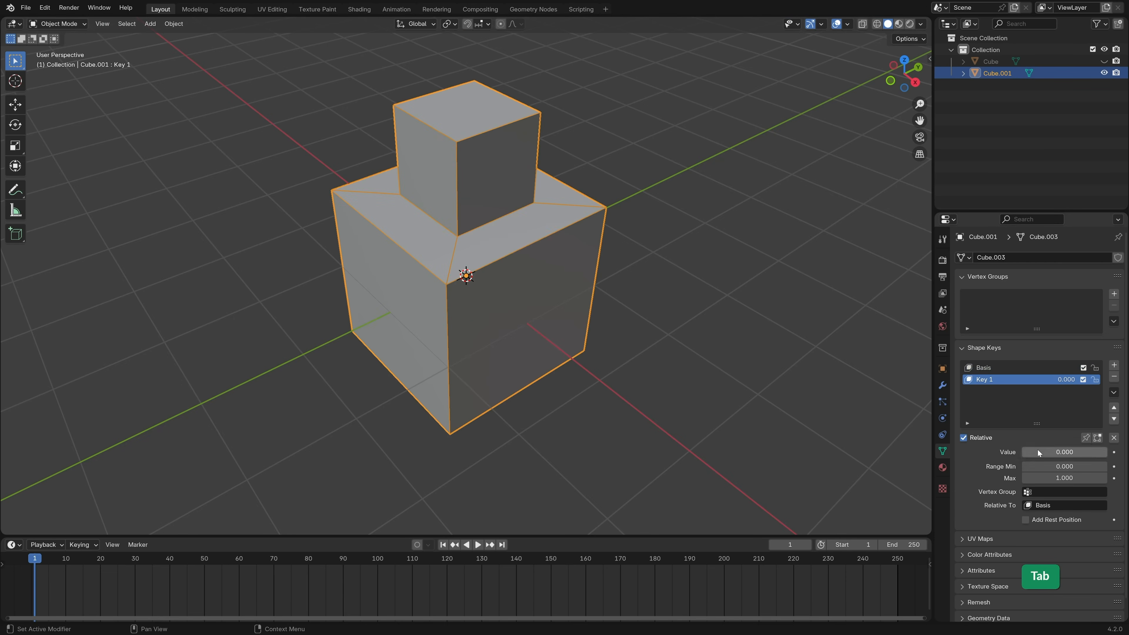
drag(1038, 450, 1103, 454)
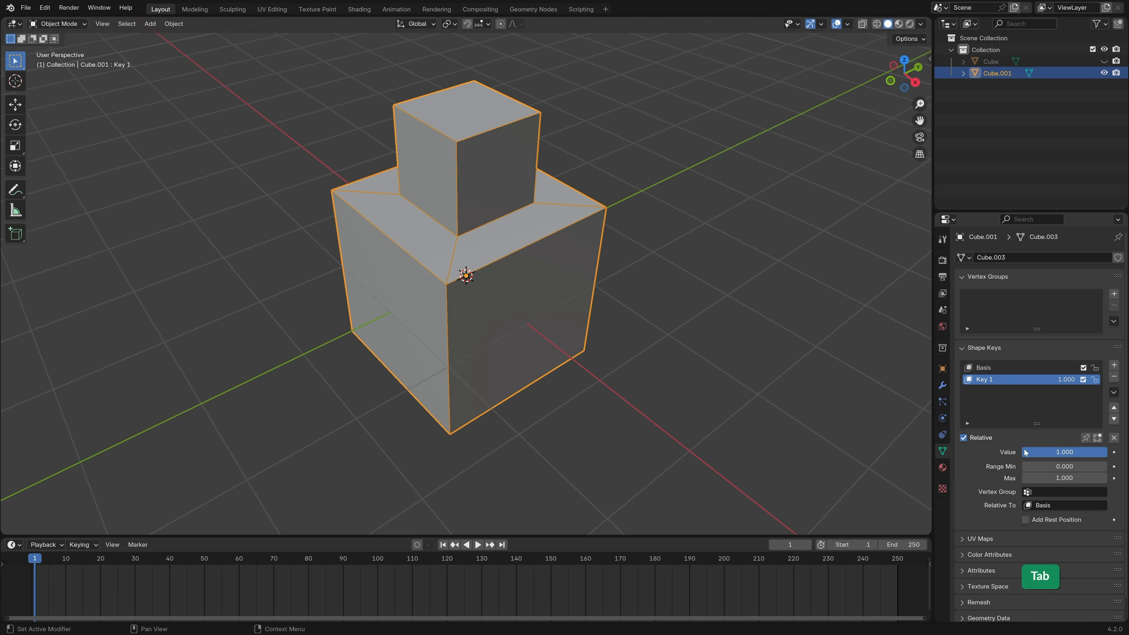
- Edge-slide the raised block's top face down flush with the cube in the active shape key, then set the key's value to 0 in Object Mode
key(Tab)
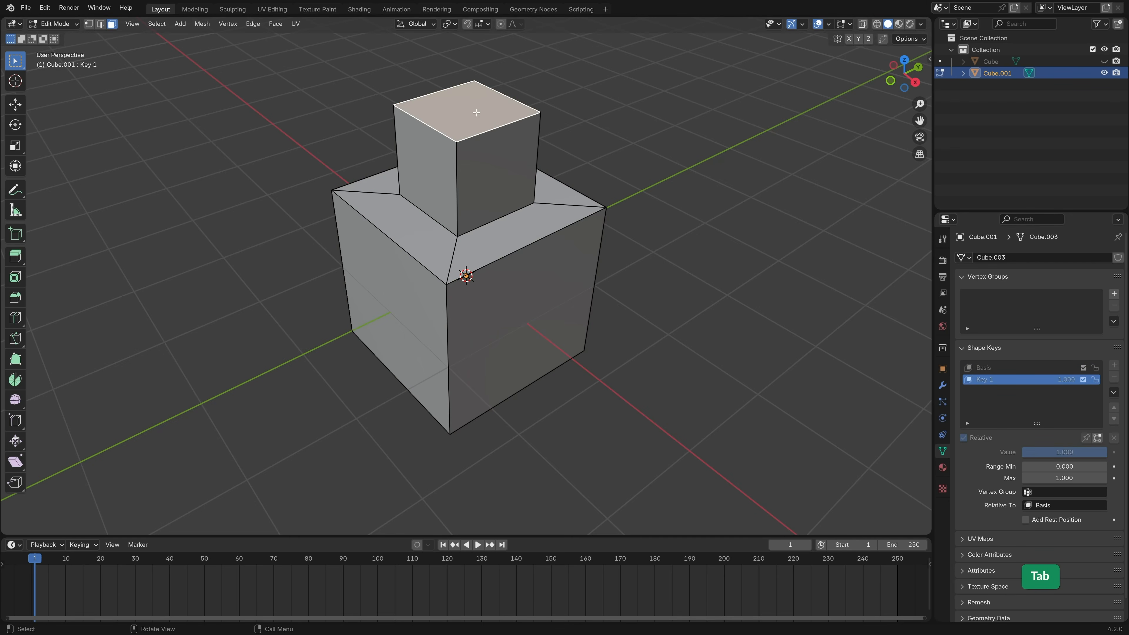
key(g)
key(g)
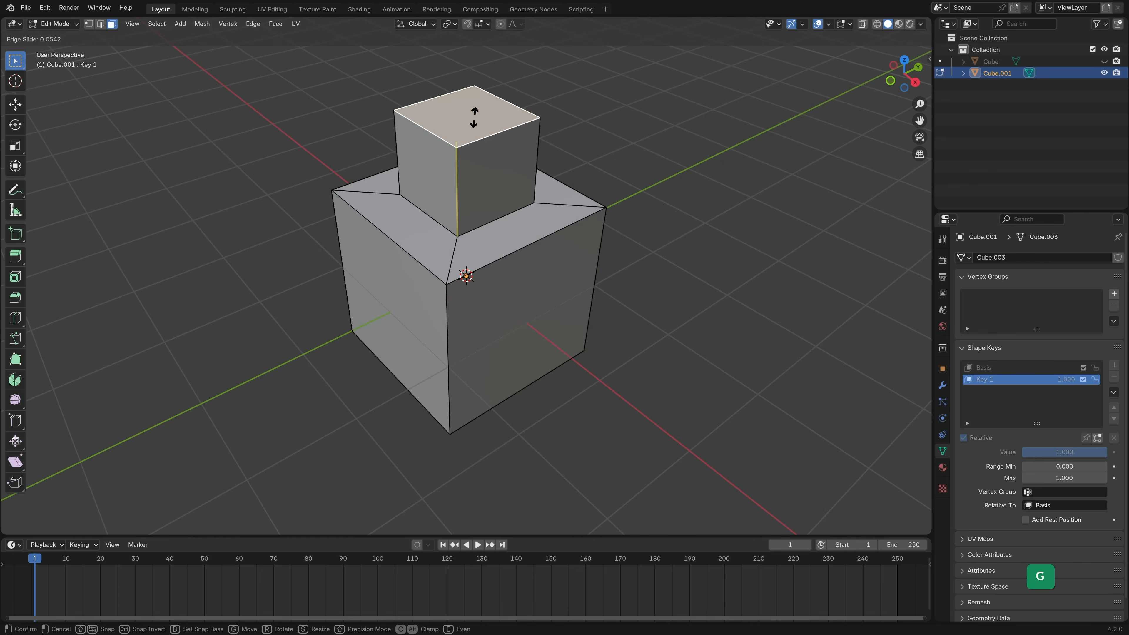
click(456, 203)
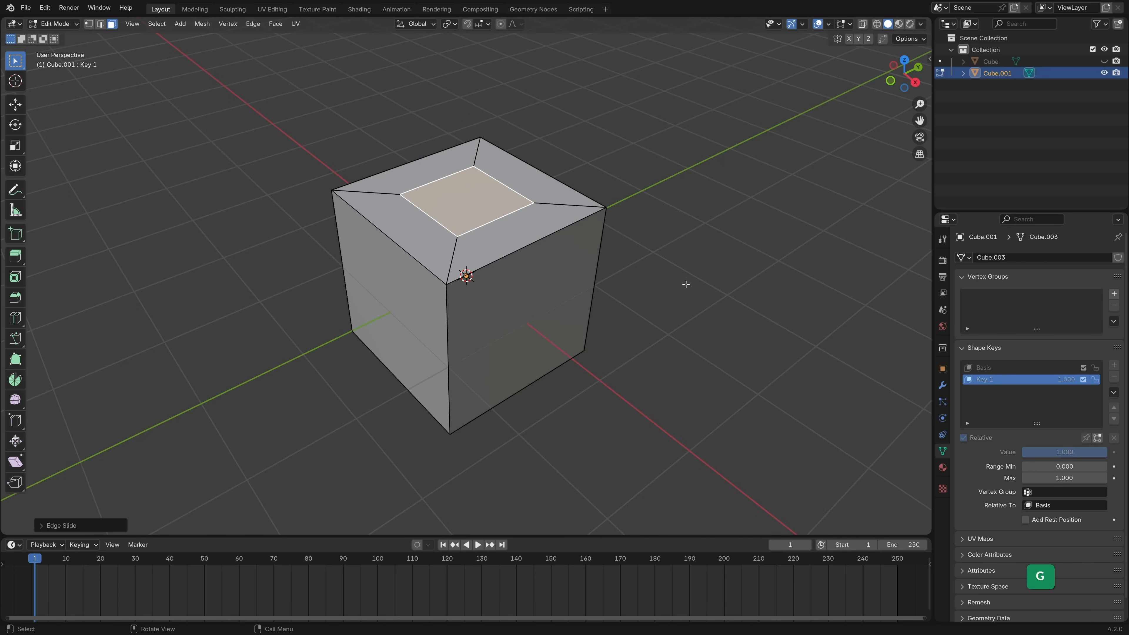
key(Tab)
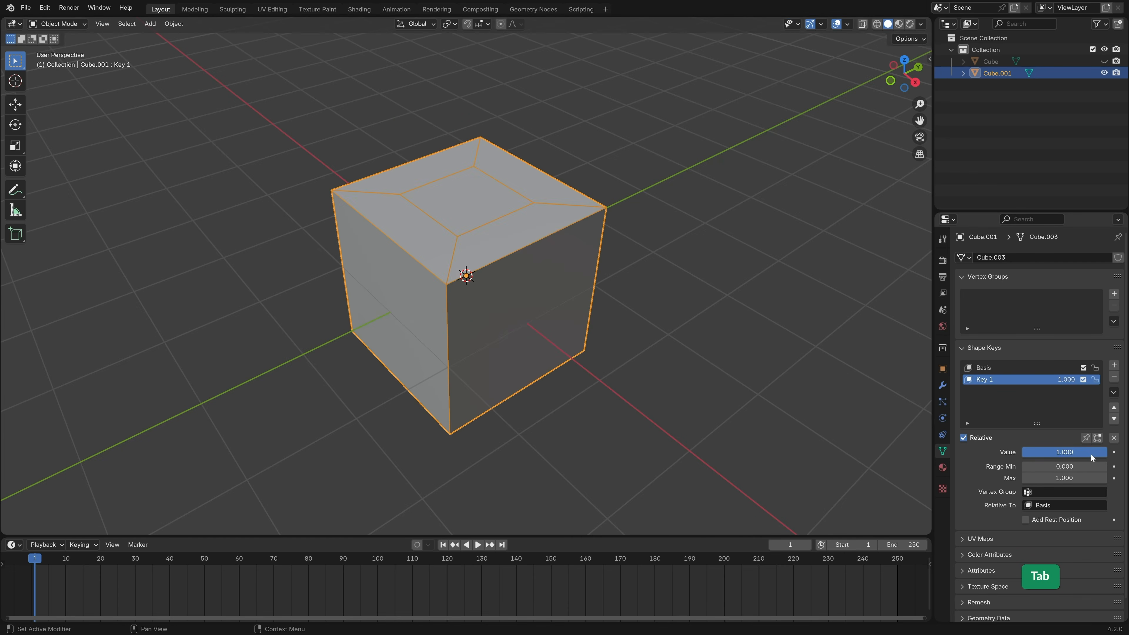
drag(1091, 454, 1006, 455)
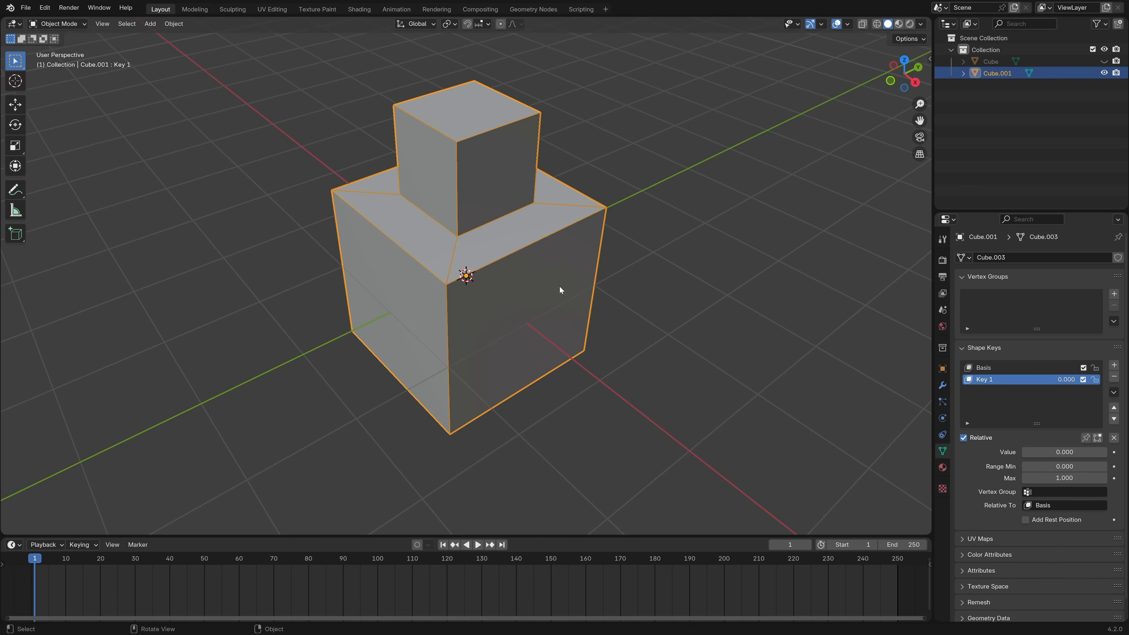
- Duplicate the extruded cube slightly above its source and hide the source cube
key(shift+d)
click(529, 233)
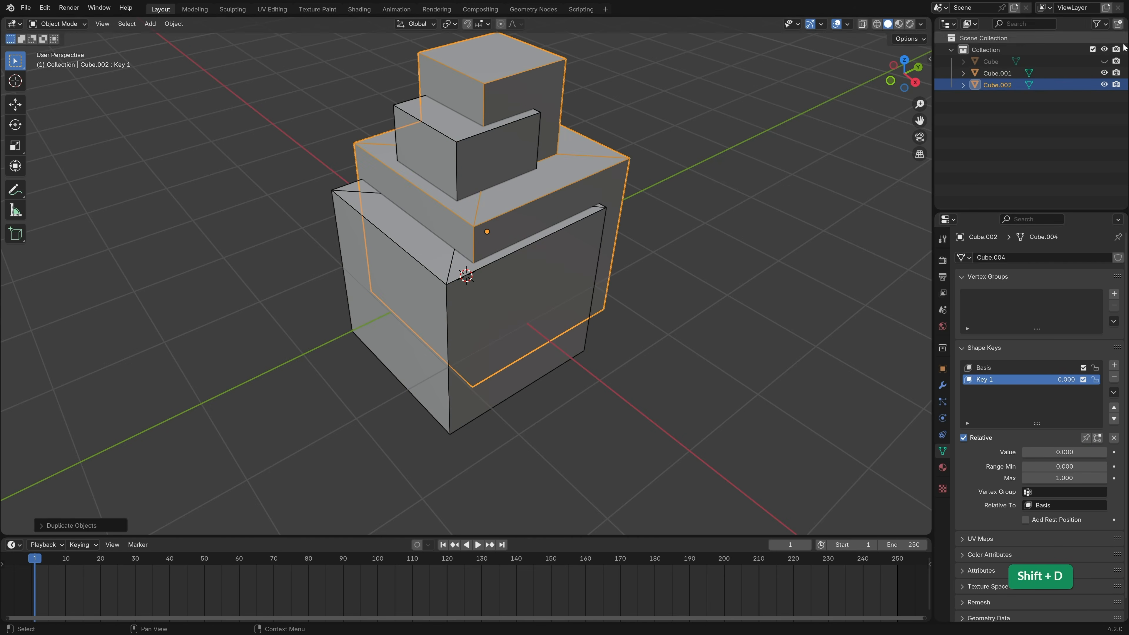
click(1104, 73)
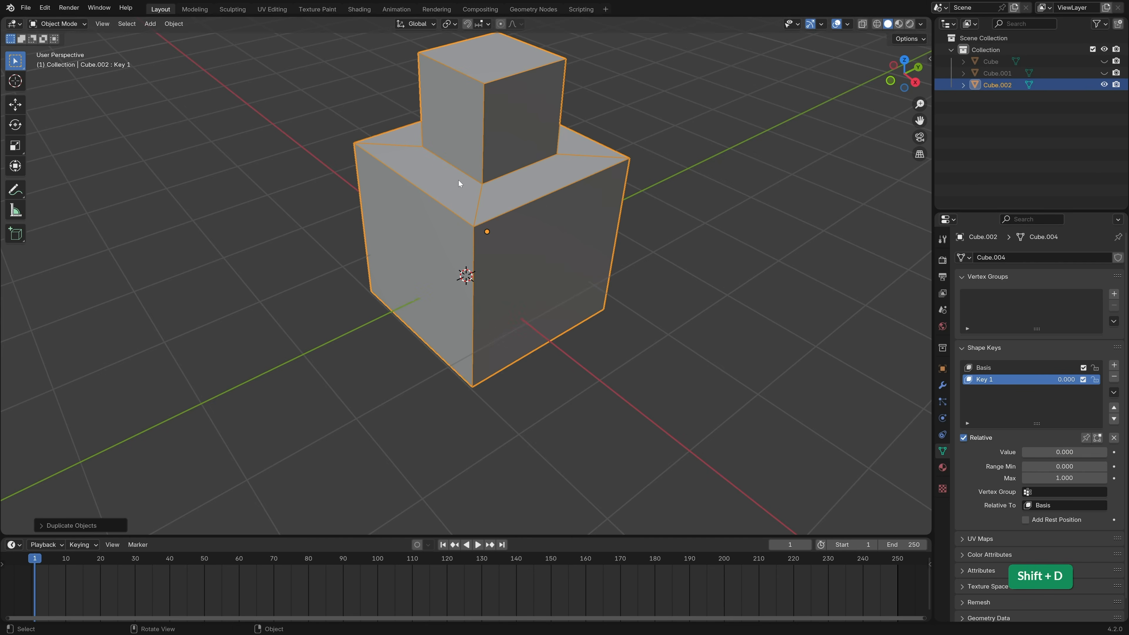
key(g)
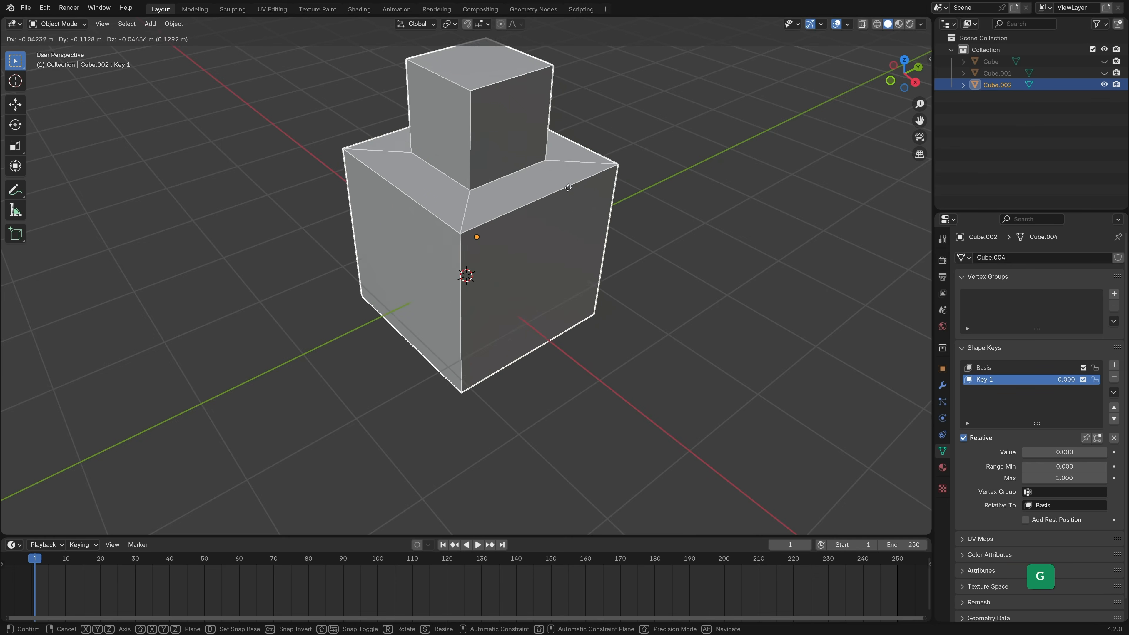
right_click(574, 142)
- Apply Visual Geometry to Mesh to the new extruded duplicate
shift+middle_drag(573, 140, 549, 222)
key(ctrl+z)
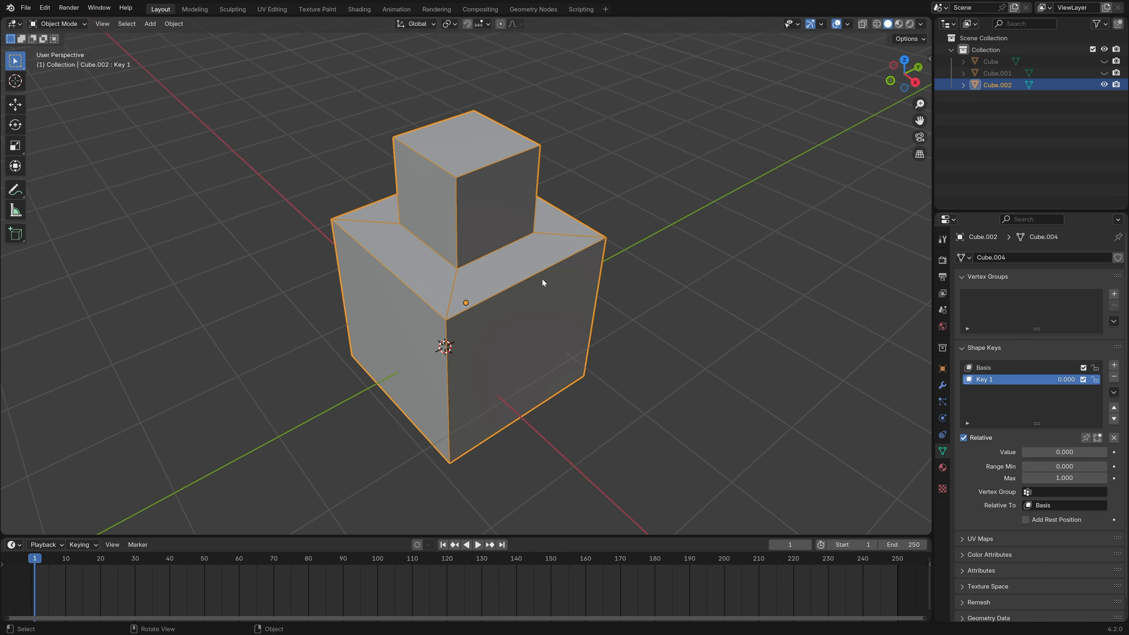
key(ctrl+a)
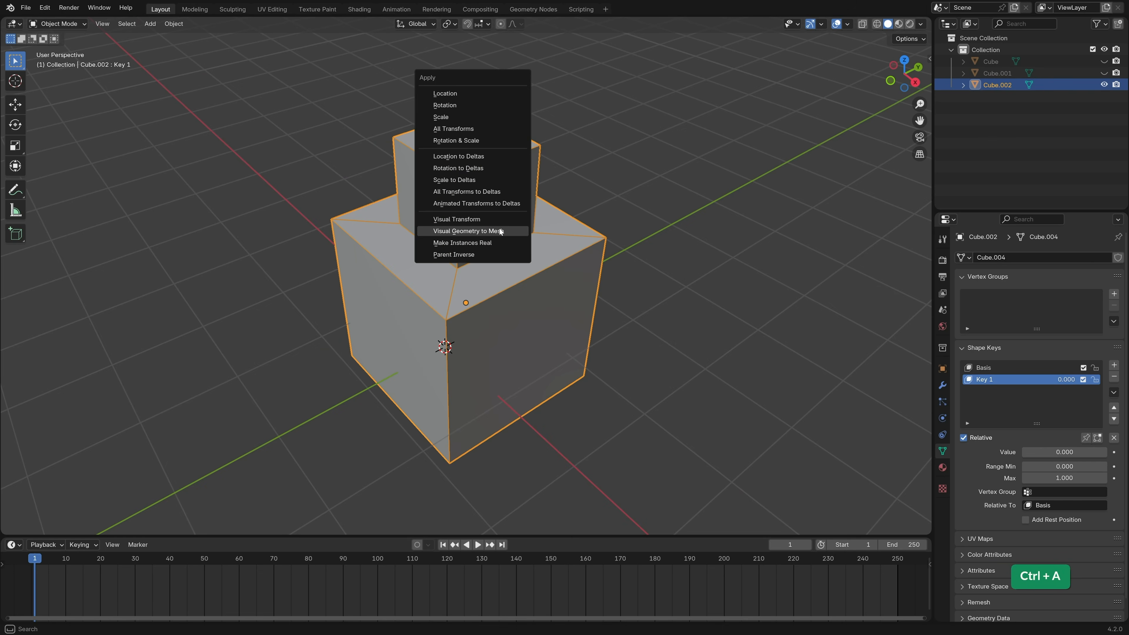
click(513, 231)
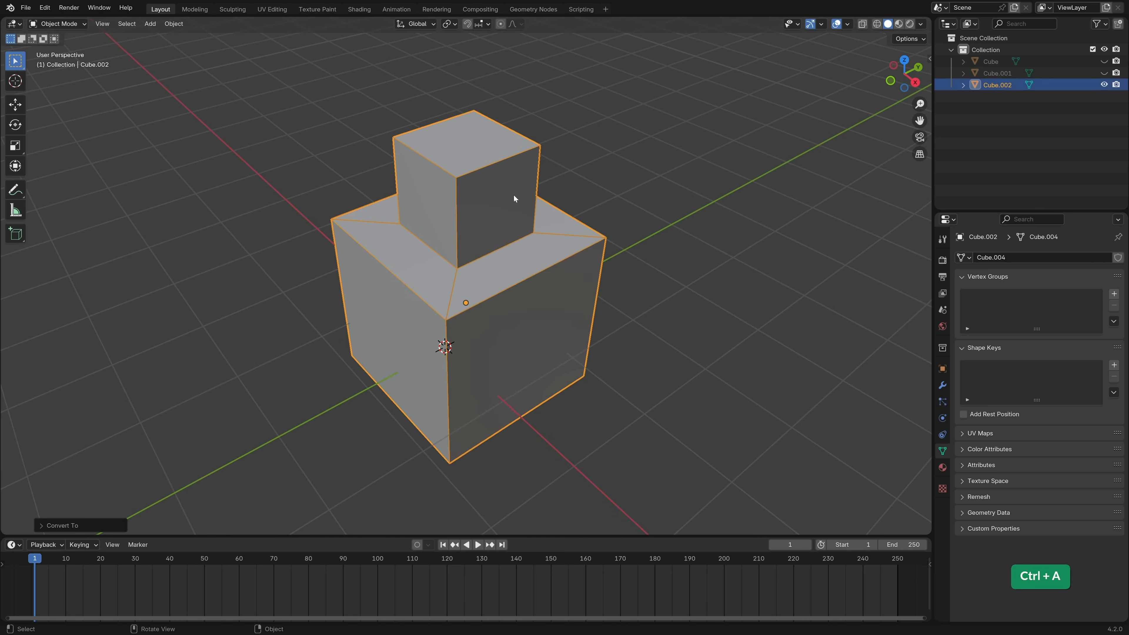
- Inset the raised block's top face in Edit Mode with a thickness of about 0.22 m
key(Tab)
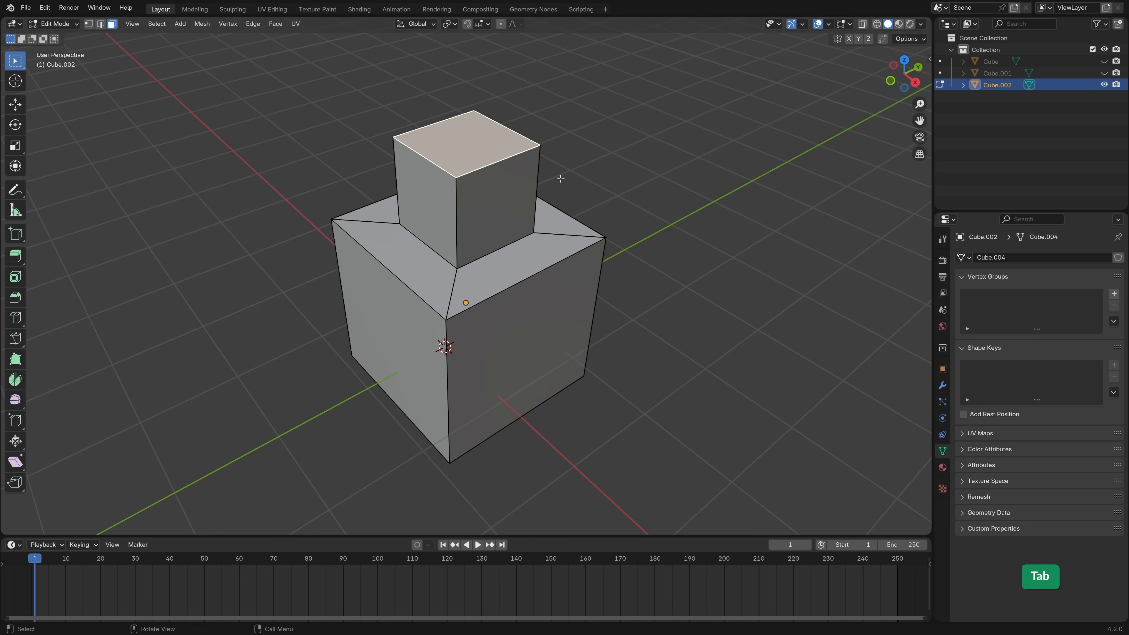
key(i)
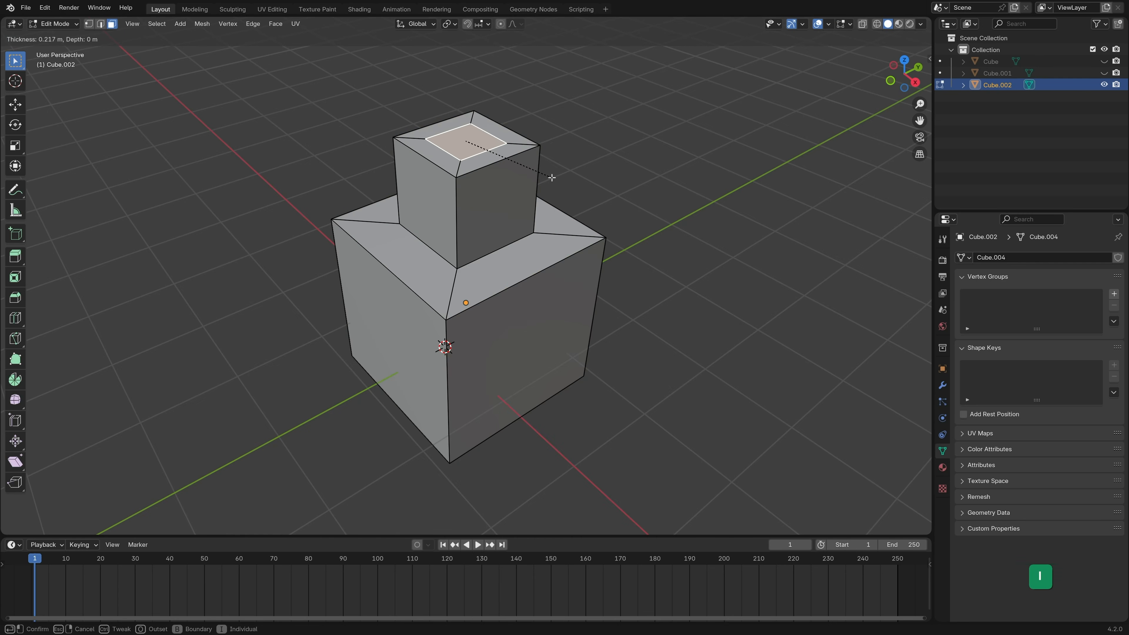
click(551, 177)
- Add a basis and a second shape key to the inset object in Object Mode and set the second key's value to 1
key(Tab)
click(1115, 364)
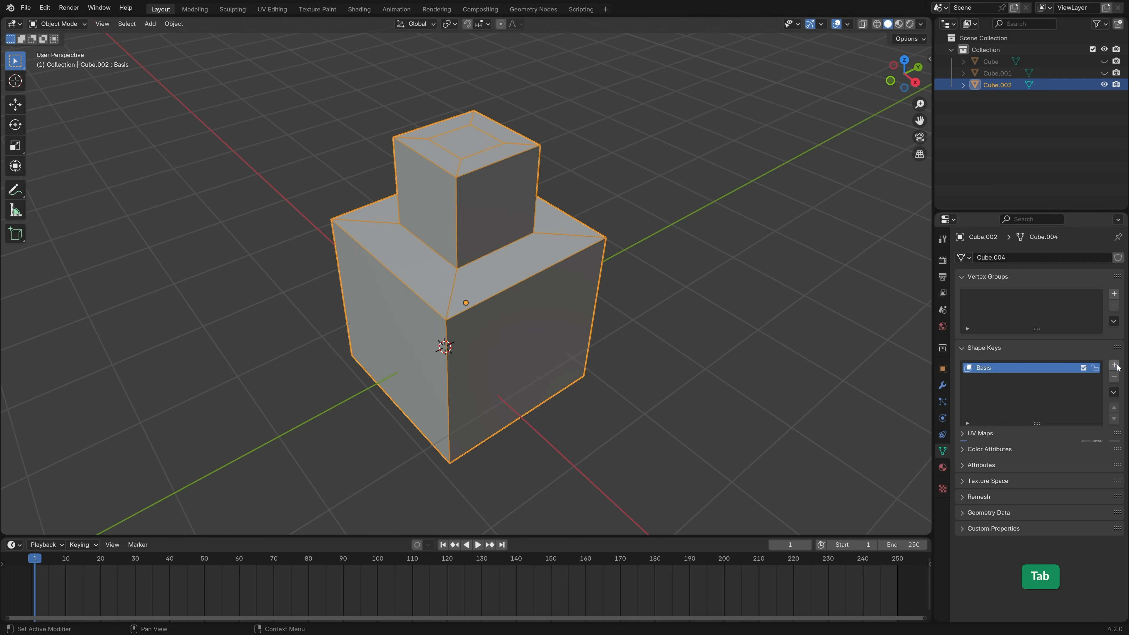
click(1114, 365)
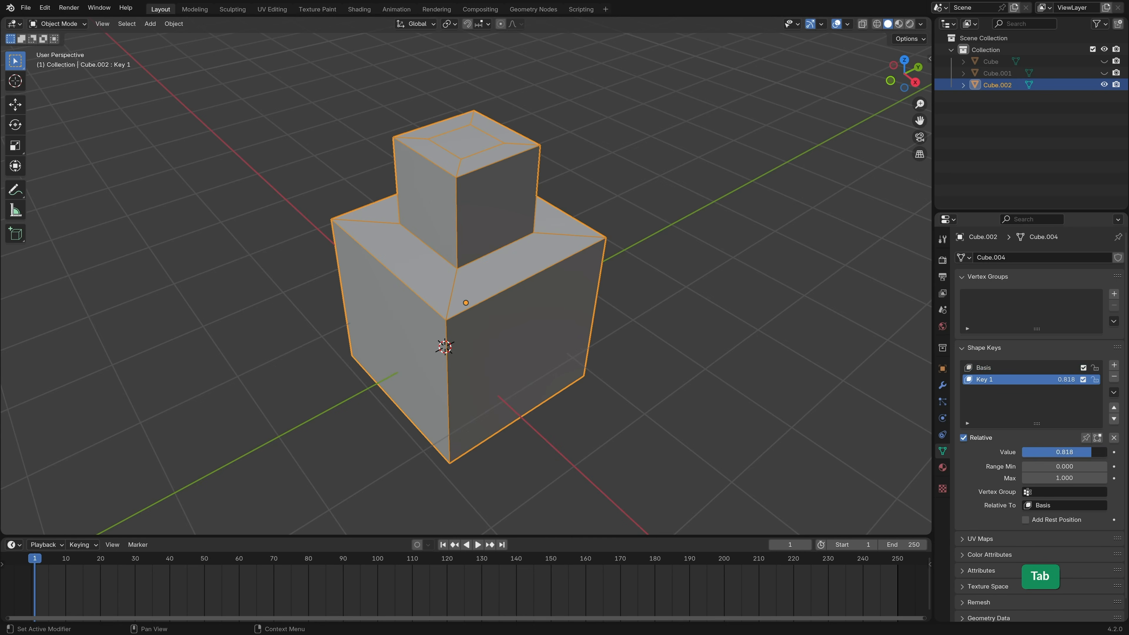
- Edge-slide the inset face out to the block's top edges in Key 1, then set the key's value to 0 in Object Mode
key(Tab)
key(g)
key(g)
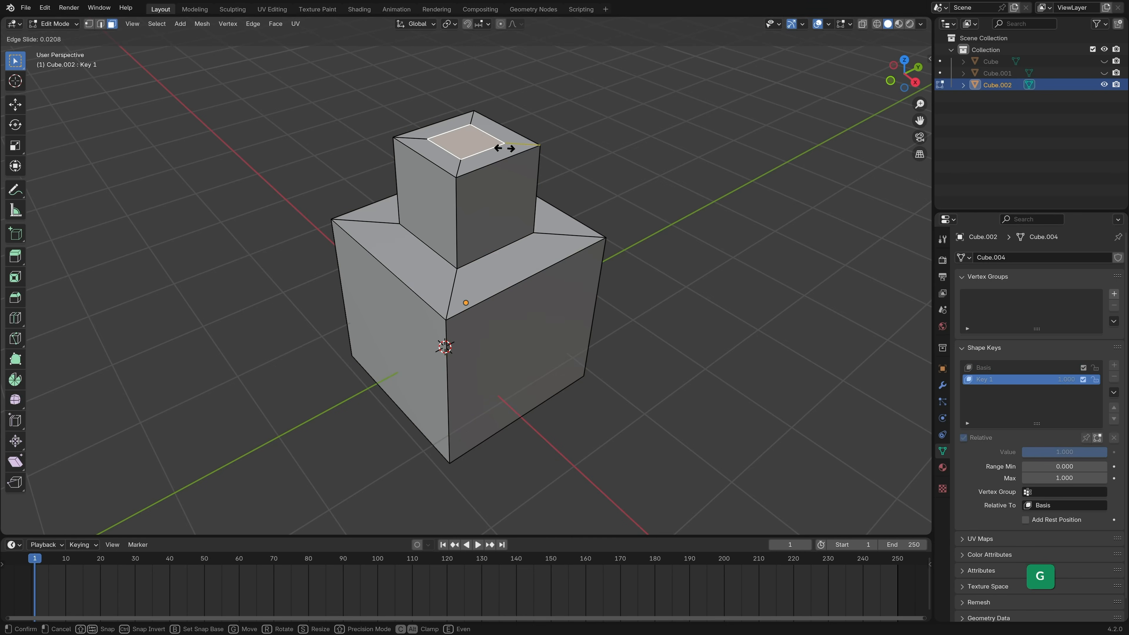
click(597, 142)
key(Tab)
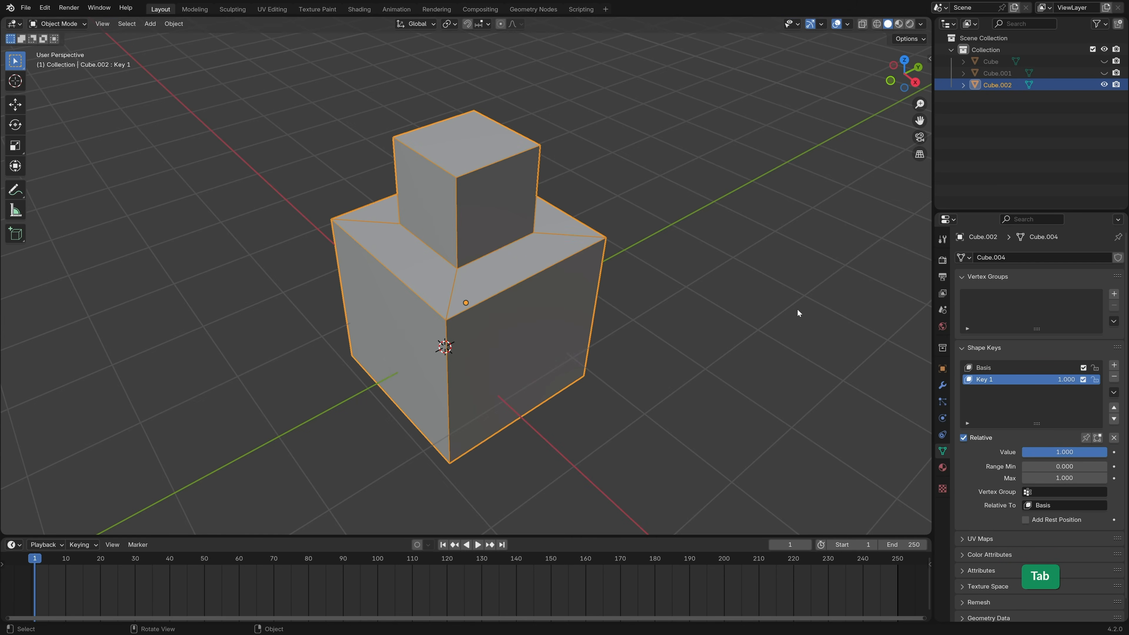
drag(1084, 452, 1023, 452)
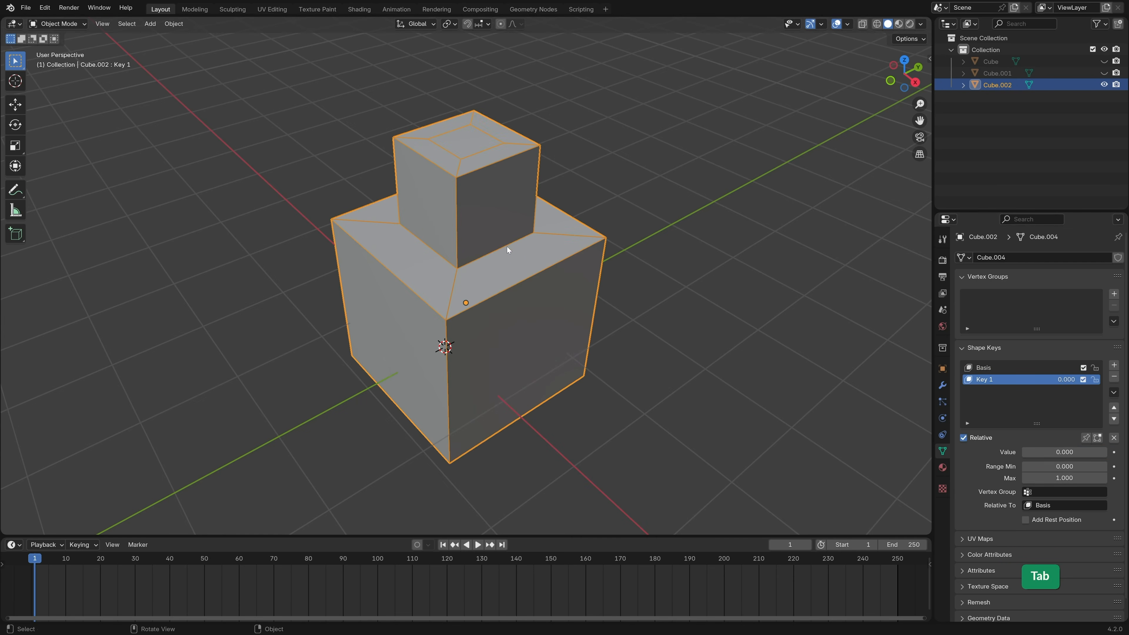
- Duplicate the inset object in place, hide its source, and apply Visual Geometry to Mesh to the duplicate
key(shift+d)
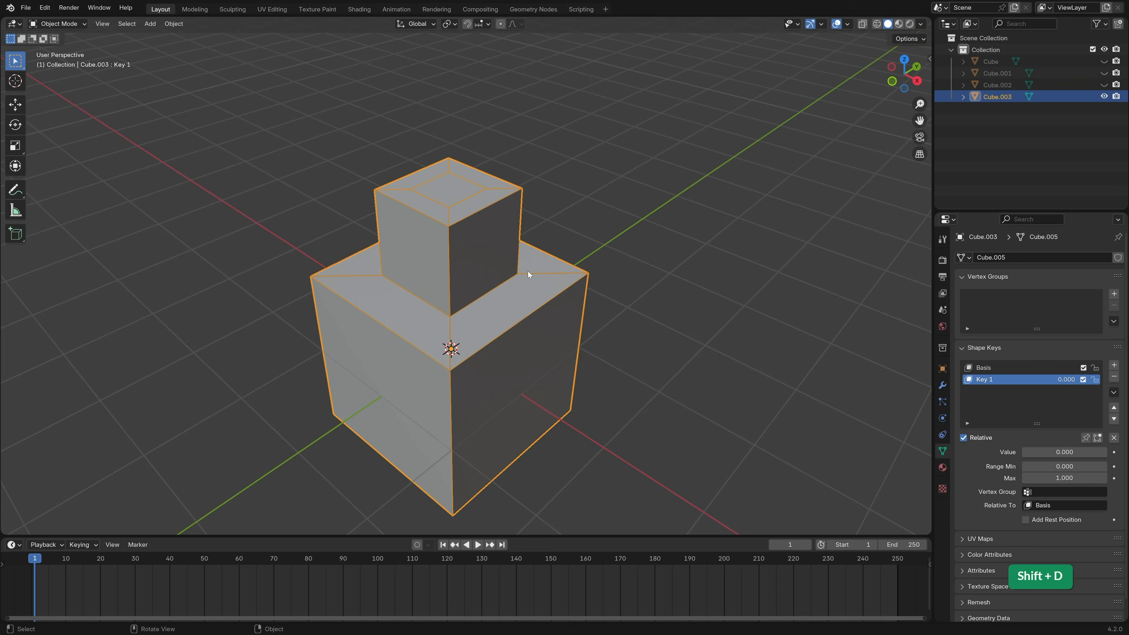
key(g)
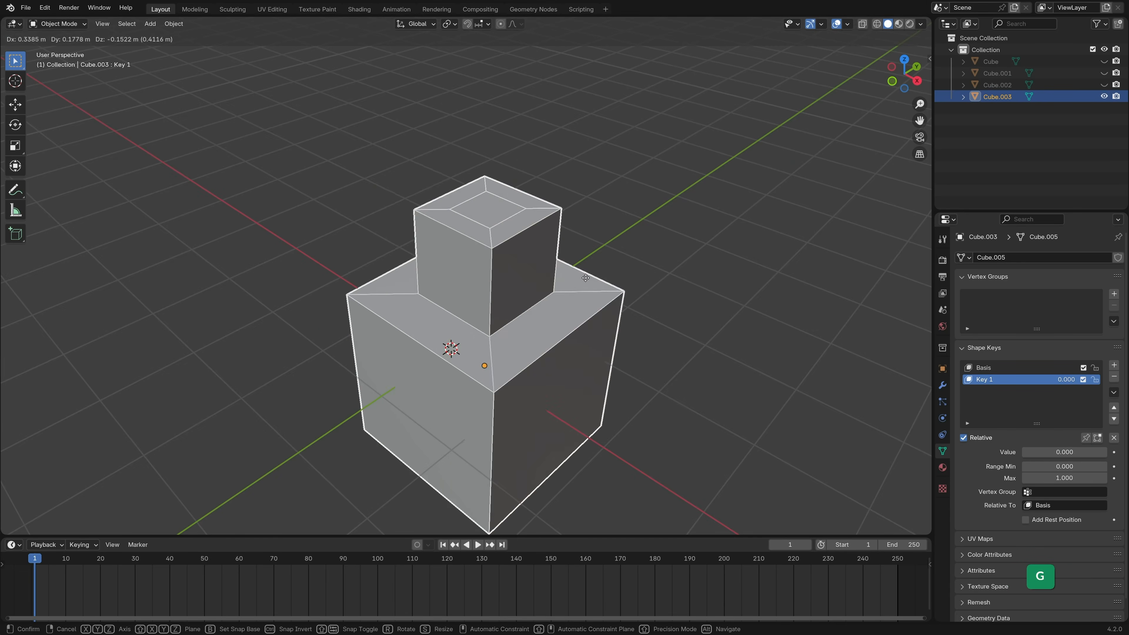
right_click(535, 233)
key(ctrl+a)
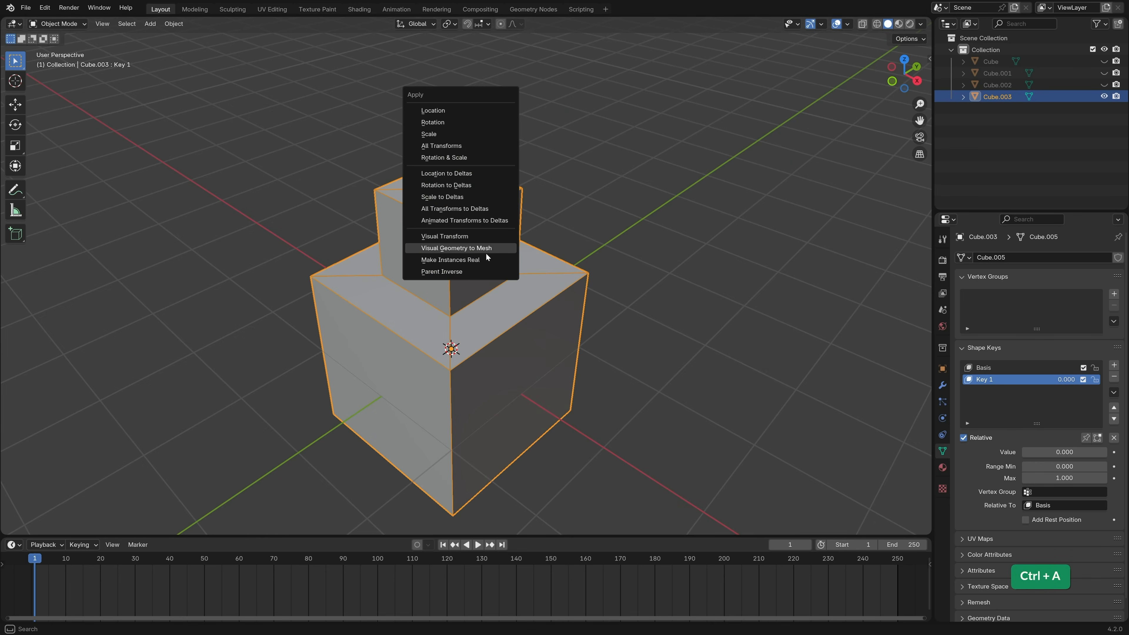
click(489, 249)
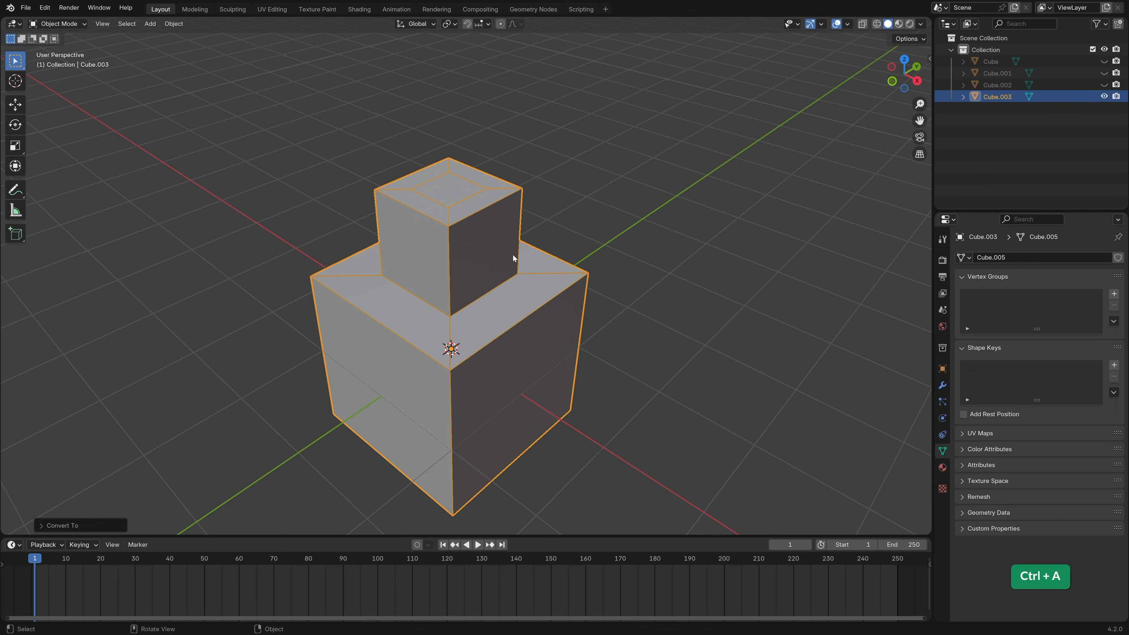
- Extrude the inner top face of the new duplicate down into the raised block to form a square hole
key(Tab)
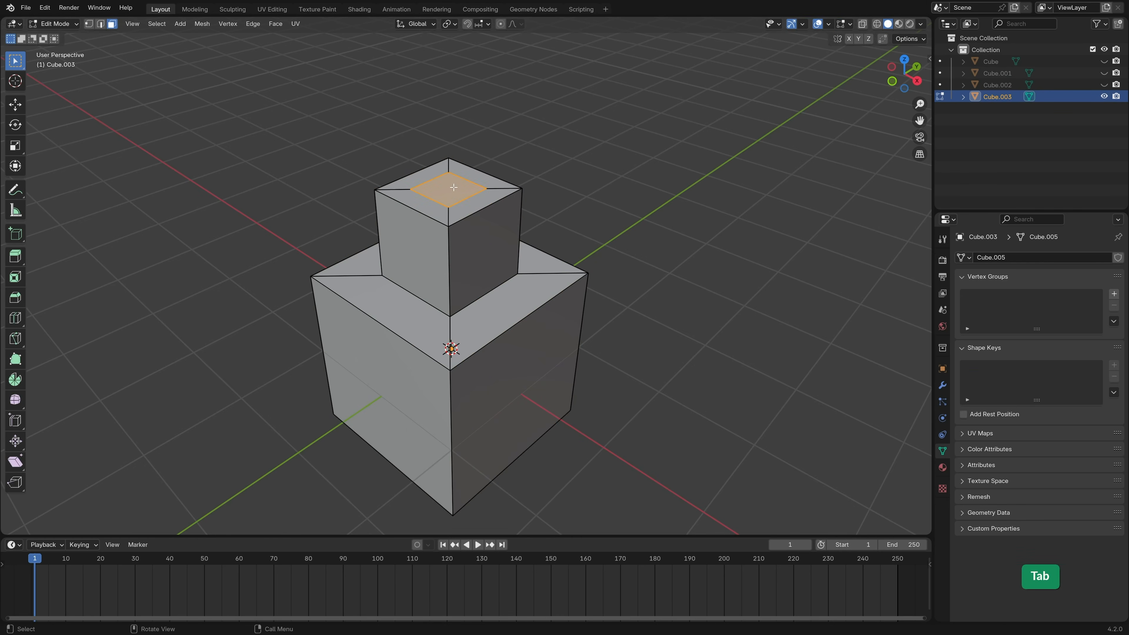
key(e)
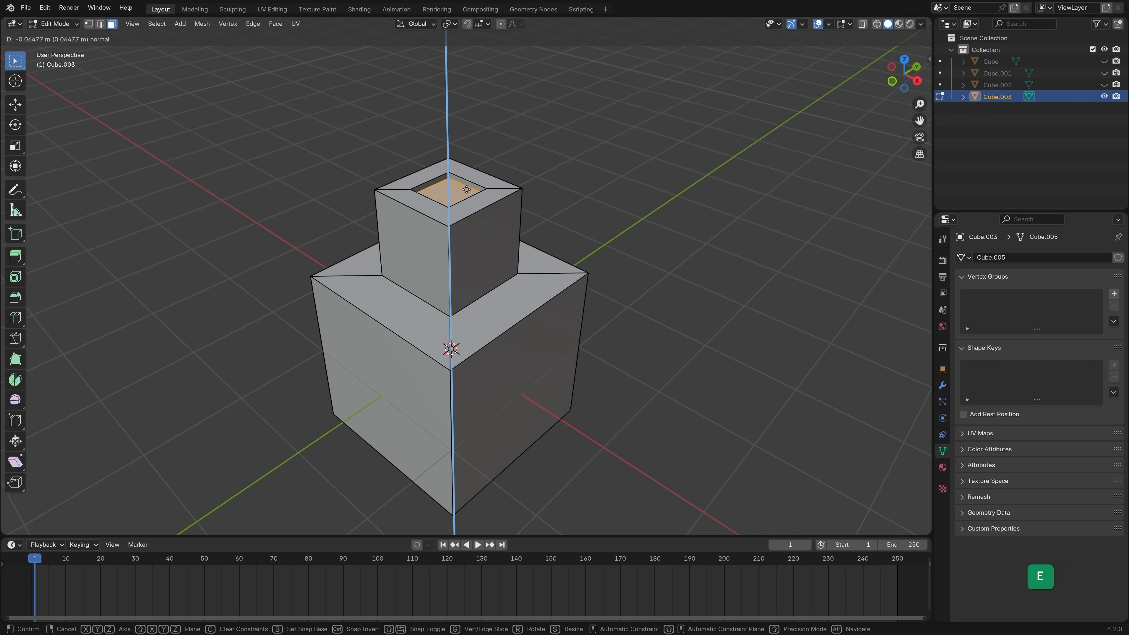
click(489, 267)
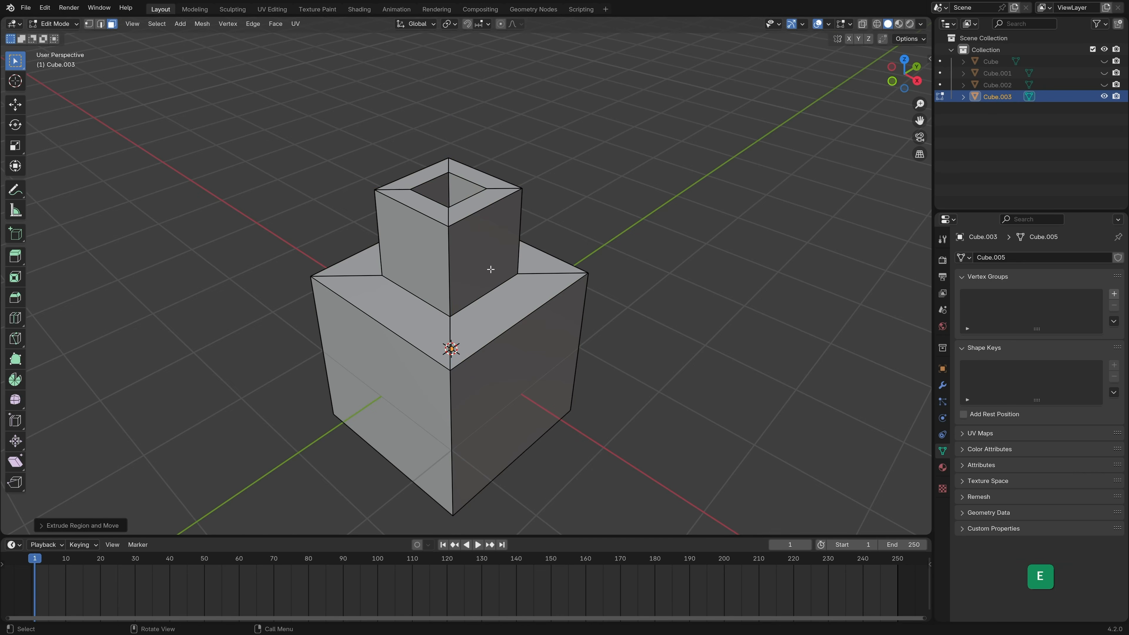
- Add a basis and a second shape key to the hollowed duplicate and set the second key's value to 1
key(Tab)
click(1114, 364)
click(1114, 364)
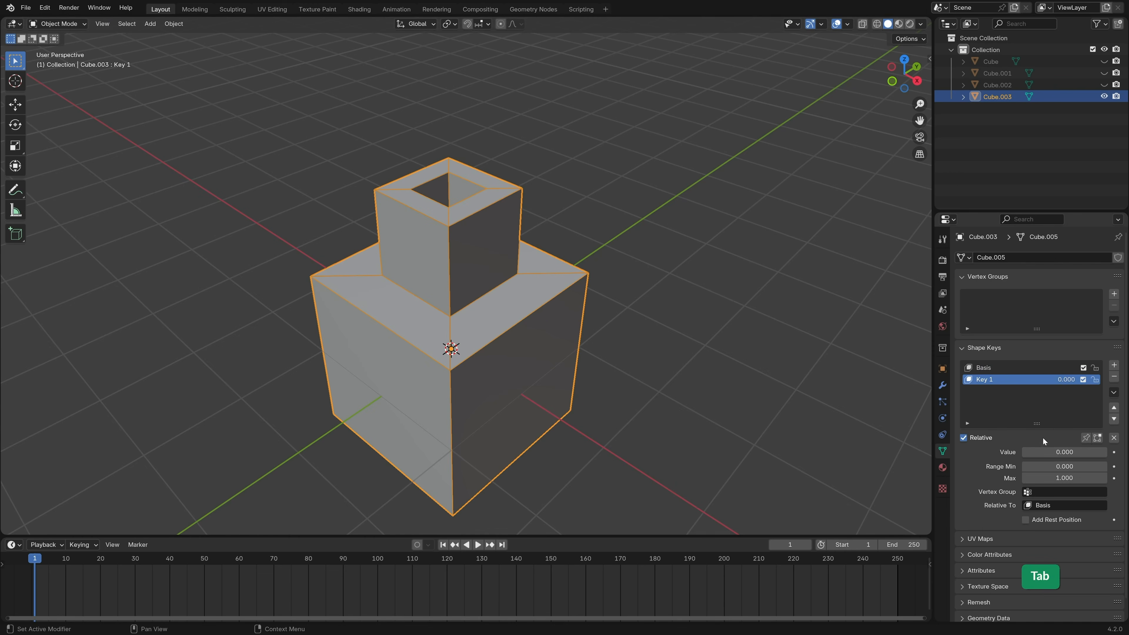
drag(1043, 452, 1108, 452)
- Edge-slide the hole's bottom face up flush with the block's top in Key 1, then set the key's value to 0 in Object Mode
key(Tab)
mouse_move(519, 156)
middle_down()
mouse_move(521, 226)
mouse_move(509, 169)
middle_up()
key(g)
key(g)
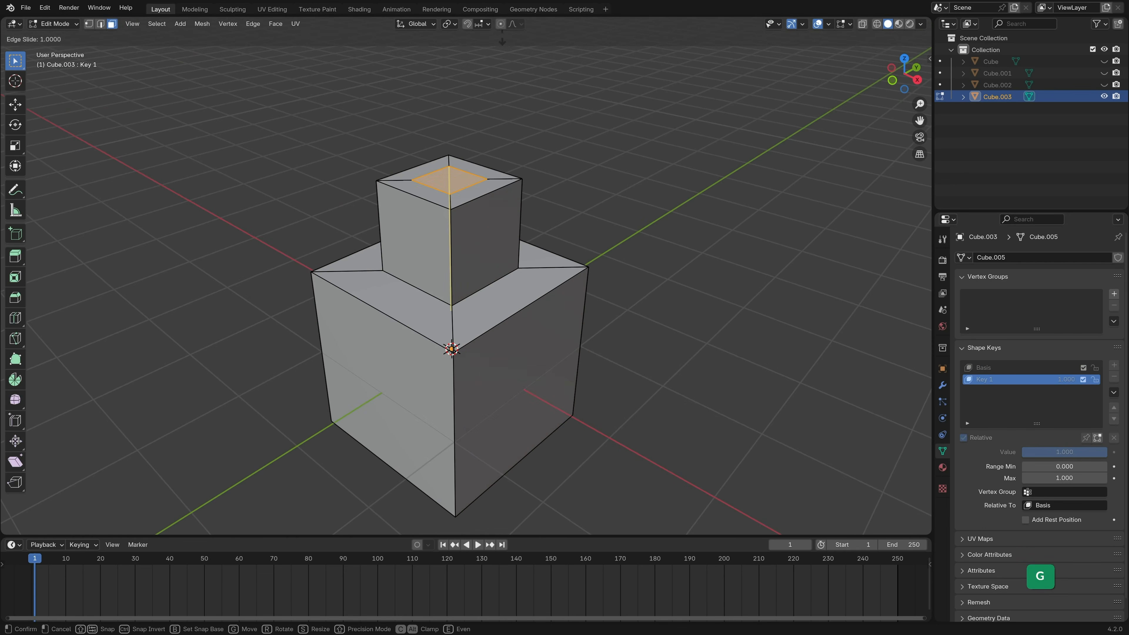
click(480, 160)
key(Tab)
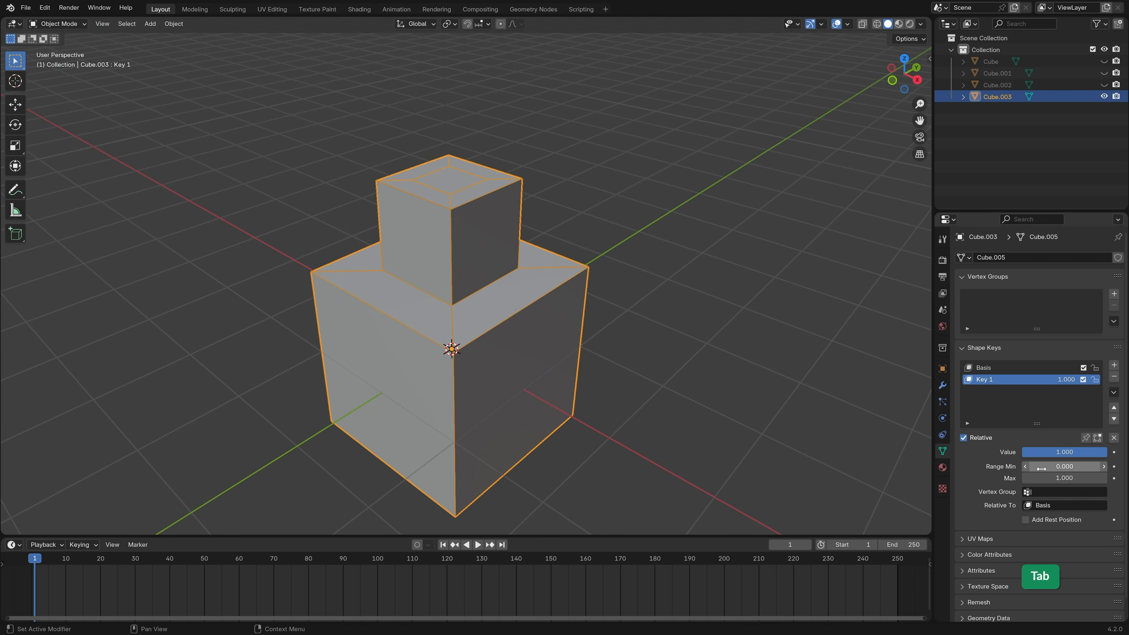
drag(1100, 454, 1036, 453)
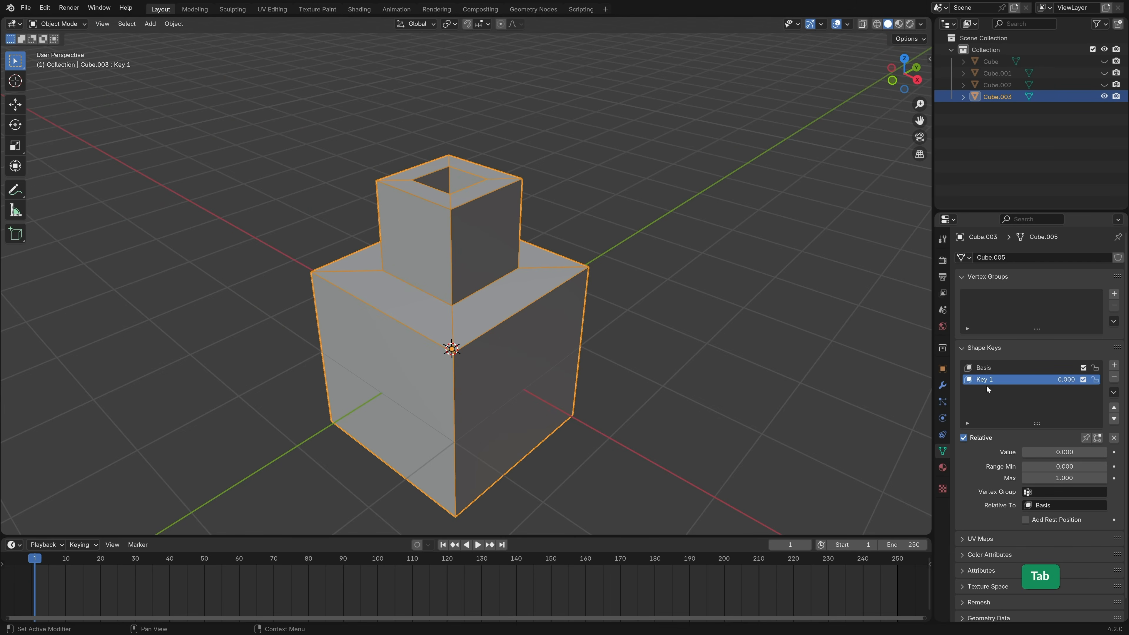
- Hide Cube.003, show and select Cube.002, and set its Key 1 value to 1
click(1105, 97)
click(1105, 85)
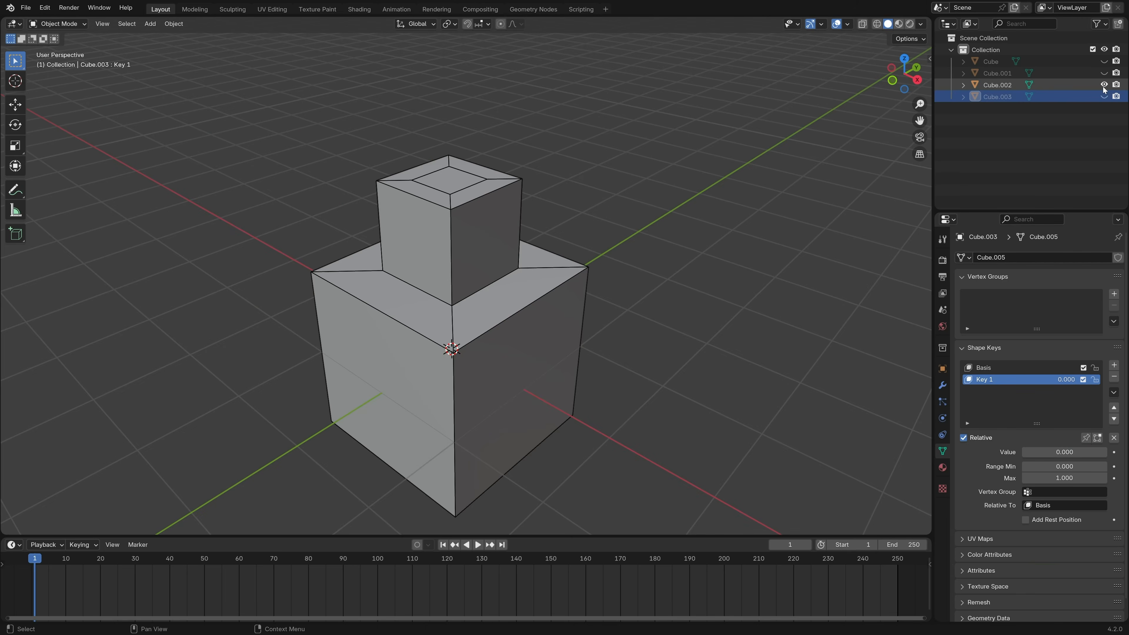
click(1085, 86)
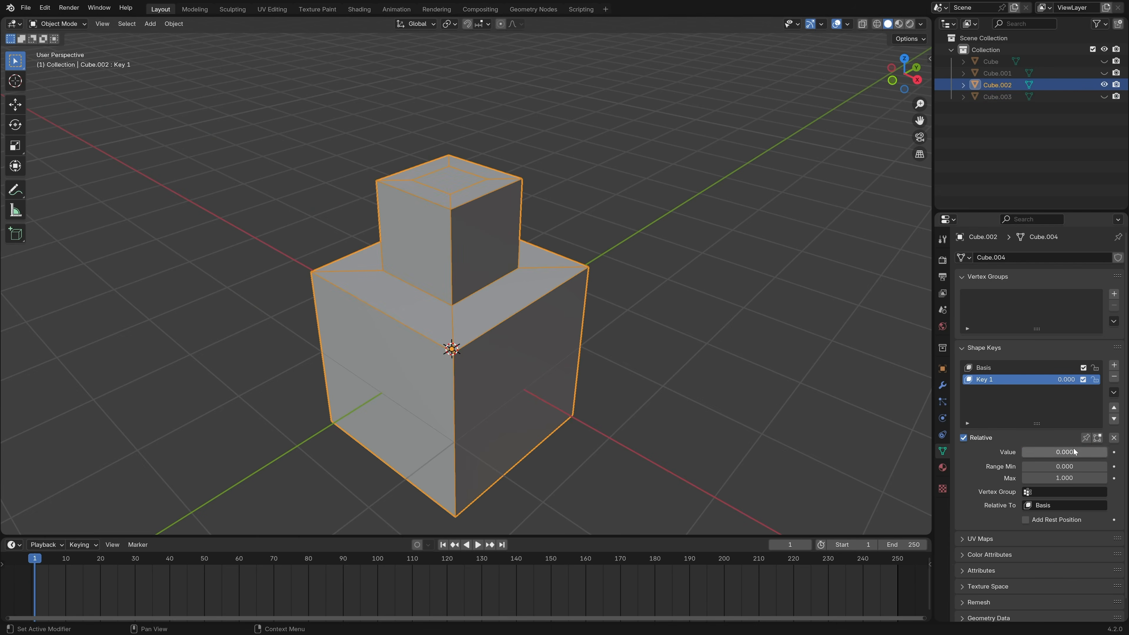
drag(1064, 452, 1107, 452)
- Hide Cube.002, show and select Cube.001, and set its Key 1 value to 1
click(1104, 84)
click(1105, 73)
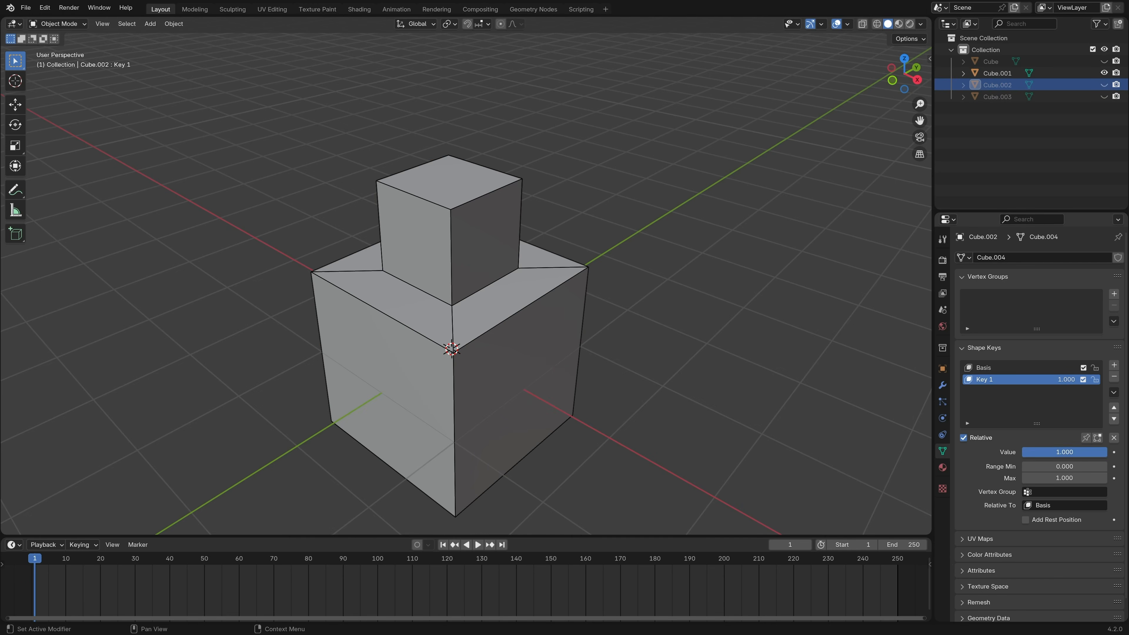
click(1005, 74)
drag(1036, 452, 1107, 452)
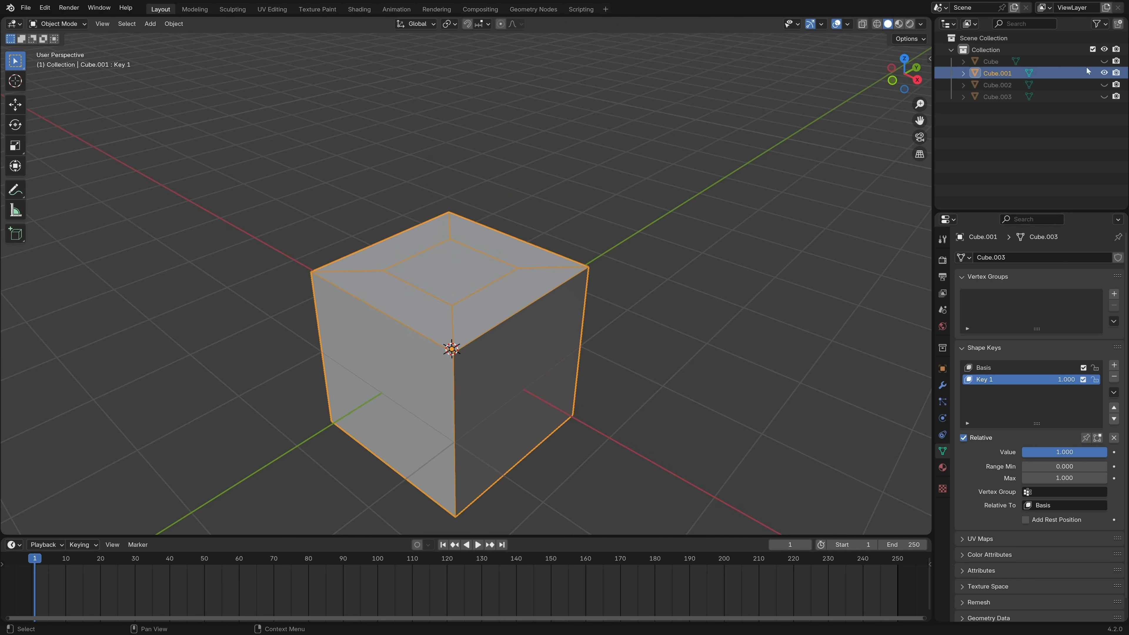
- Show the original Cube, hide Cube.001, and select the original
click(1105, 62)
click(1104, 72)
click(997, 61)
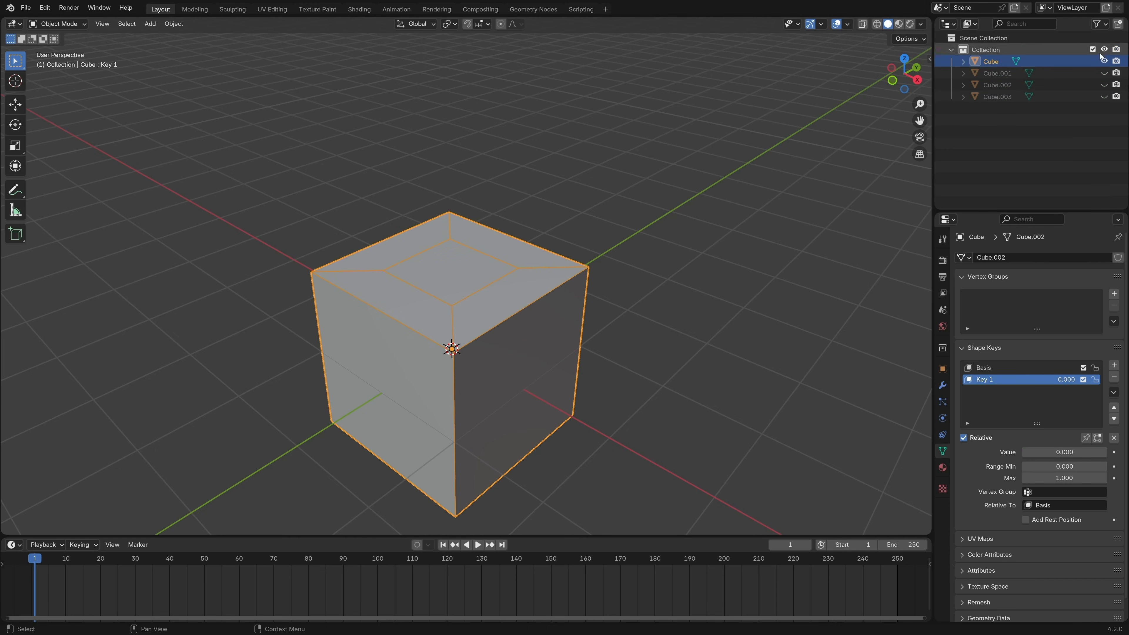
- Enable the Disable in Viewports toggles in the Outliner and unhide Cube.001, Cube.002 and Cube.003
click(1106, 25)
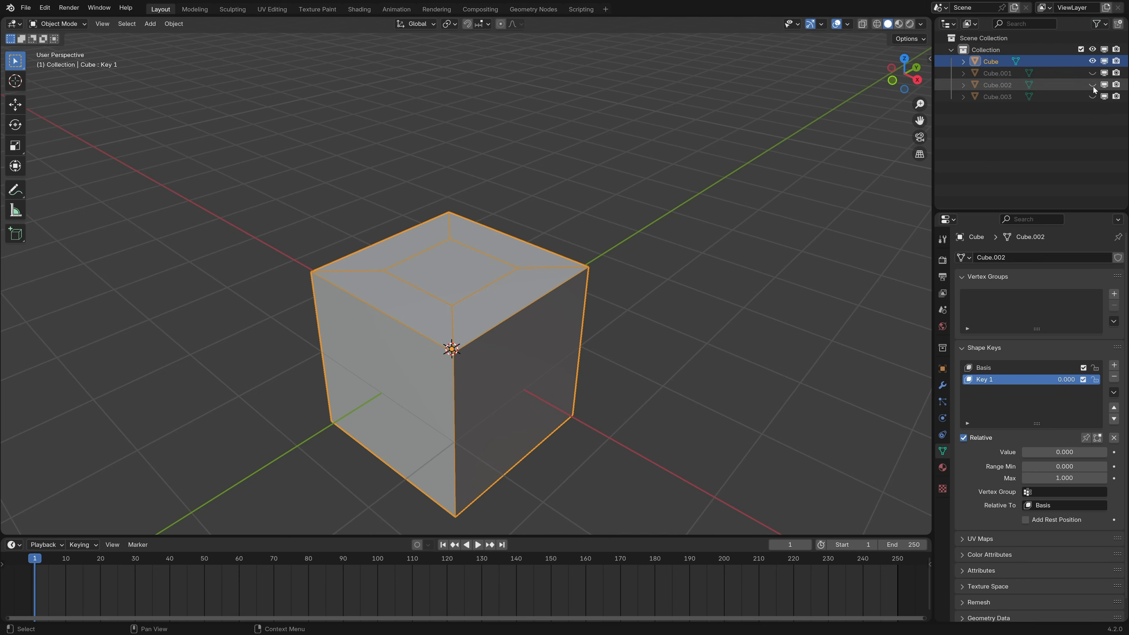
drag(1093, 73, 1091, 99)
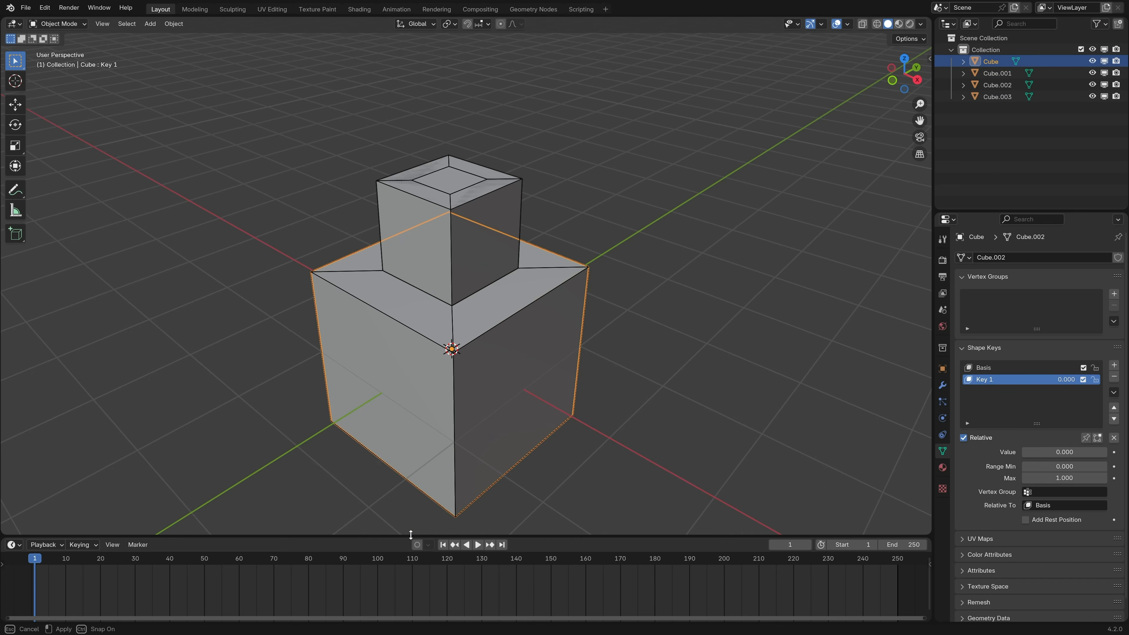
- Enlarge the timeline area upward and split it horizontally into two stacked timelines
drag(412, 539, 412, 415)
drag(932, 414, 928, 426)
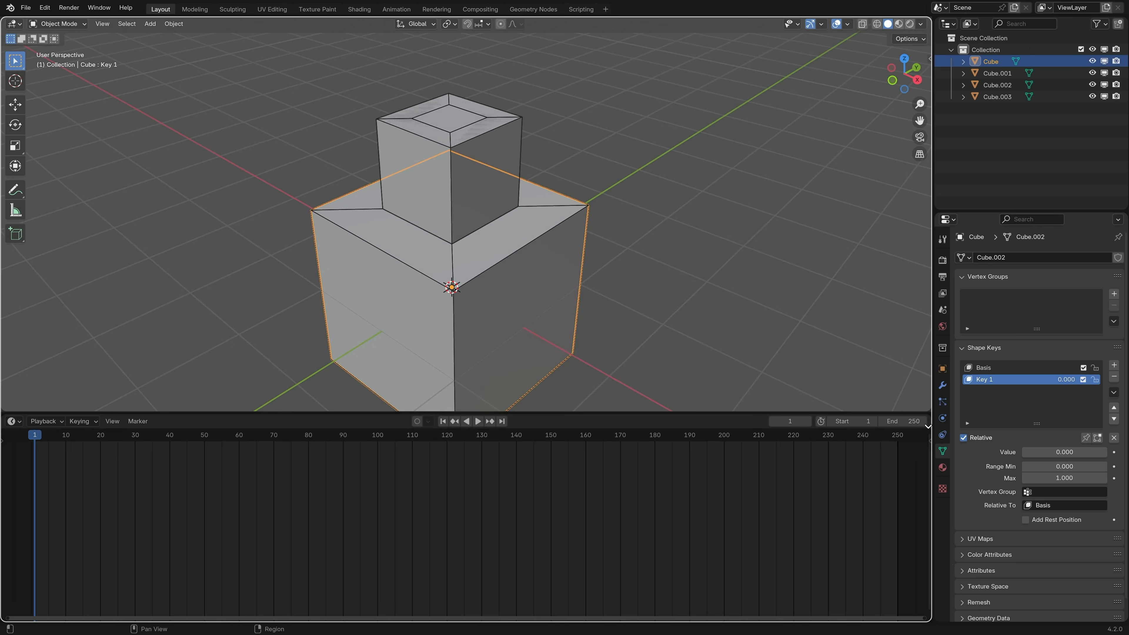
key(Escape)
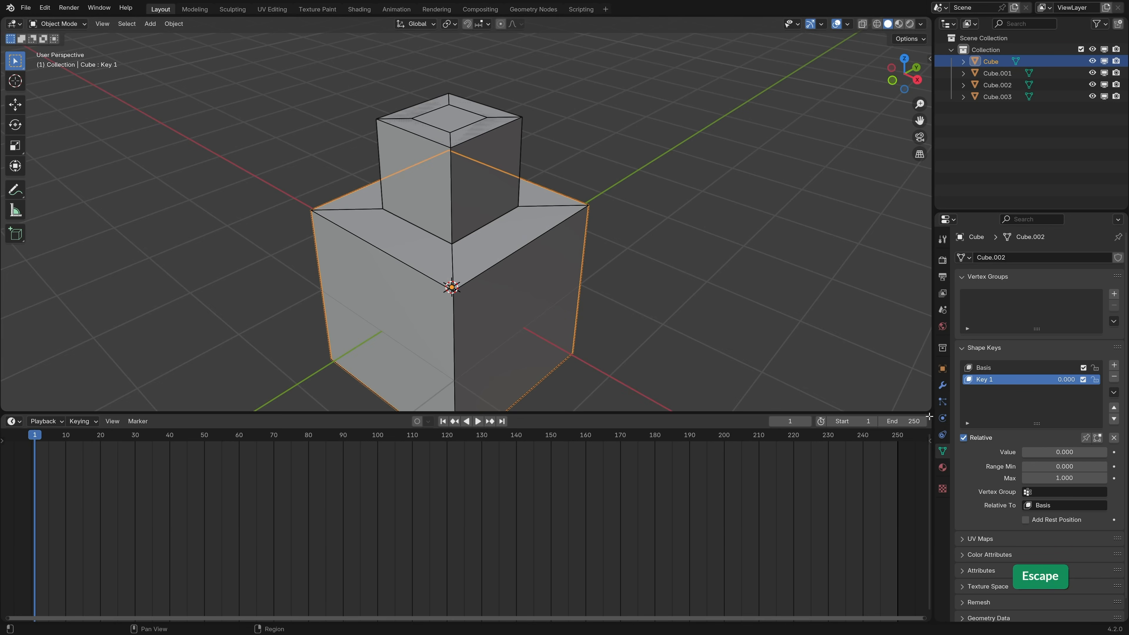
drag(936, 418, 933, 518)
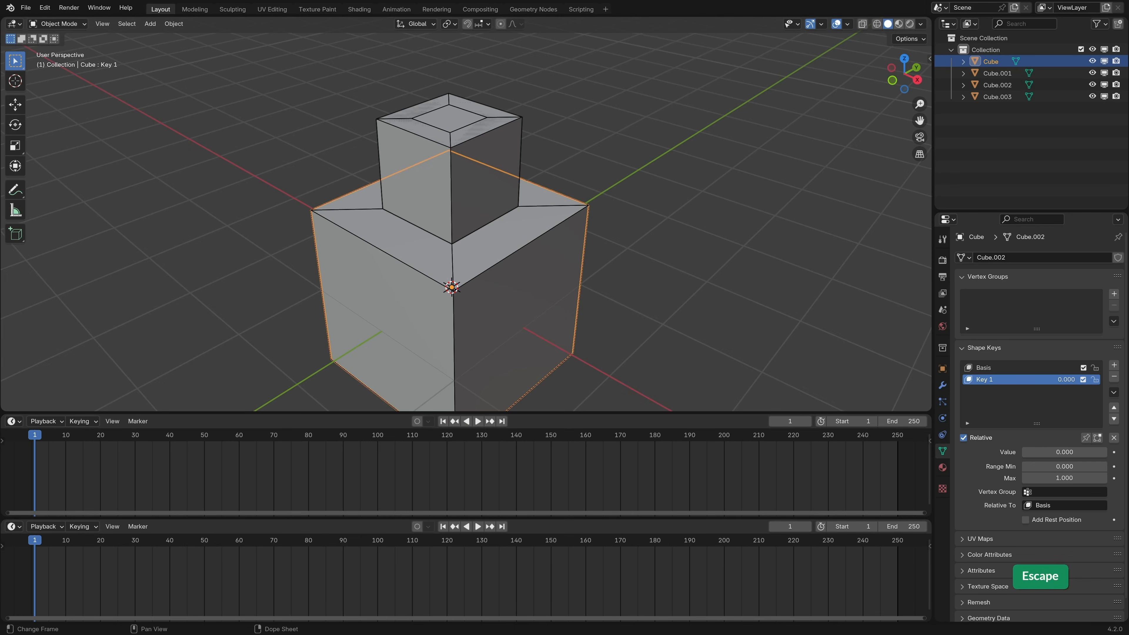
- Turn the upper timeline into a Dope Sheet with Only Show Selected off and Show Hidden on, and reduce its height slightly
click(13, 421)
click(170, 450)
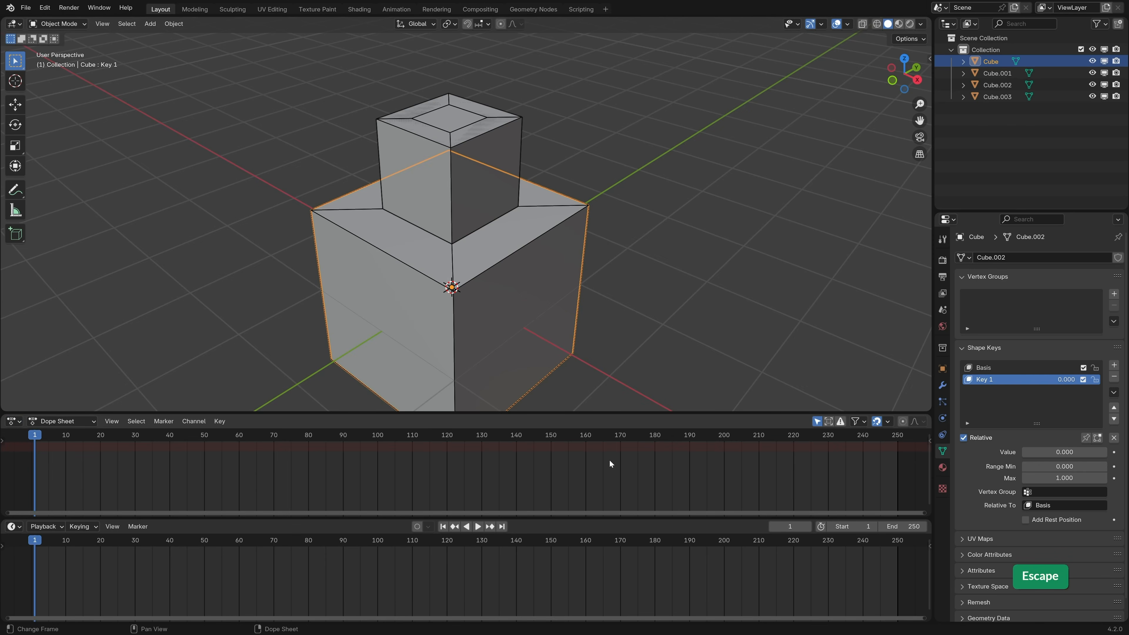
click(819, 422)
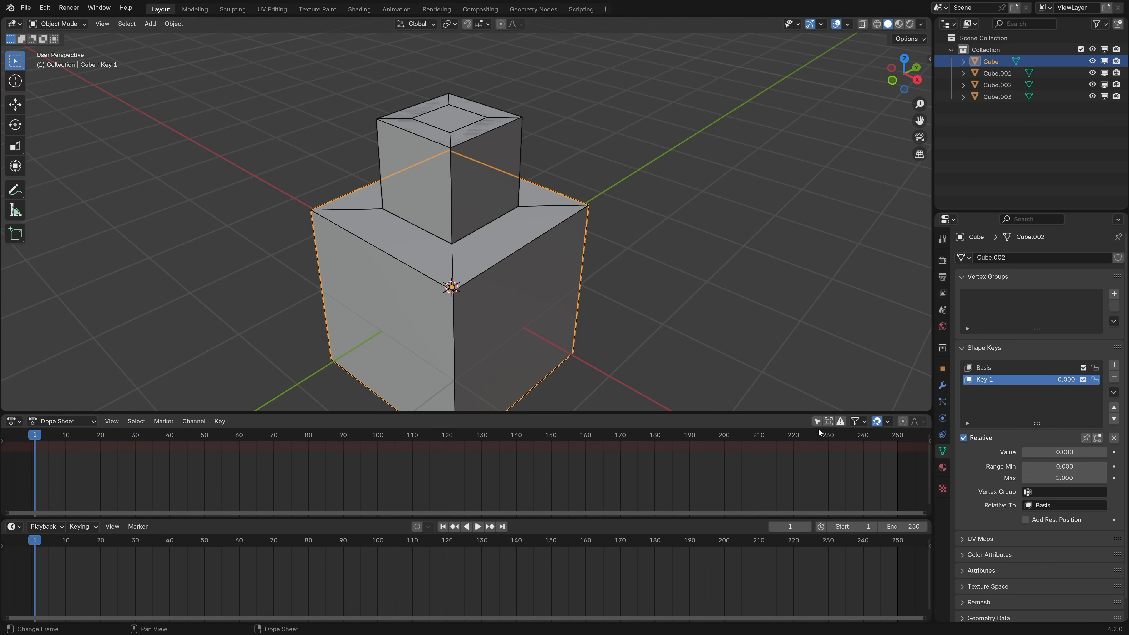
click(833, 424)
drag(461, 516, 461, 490)
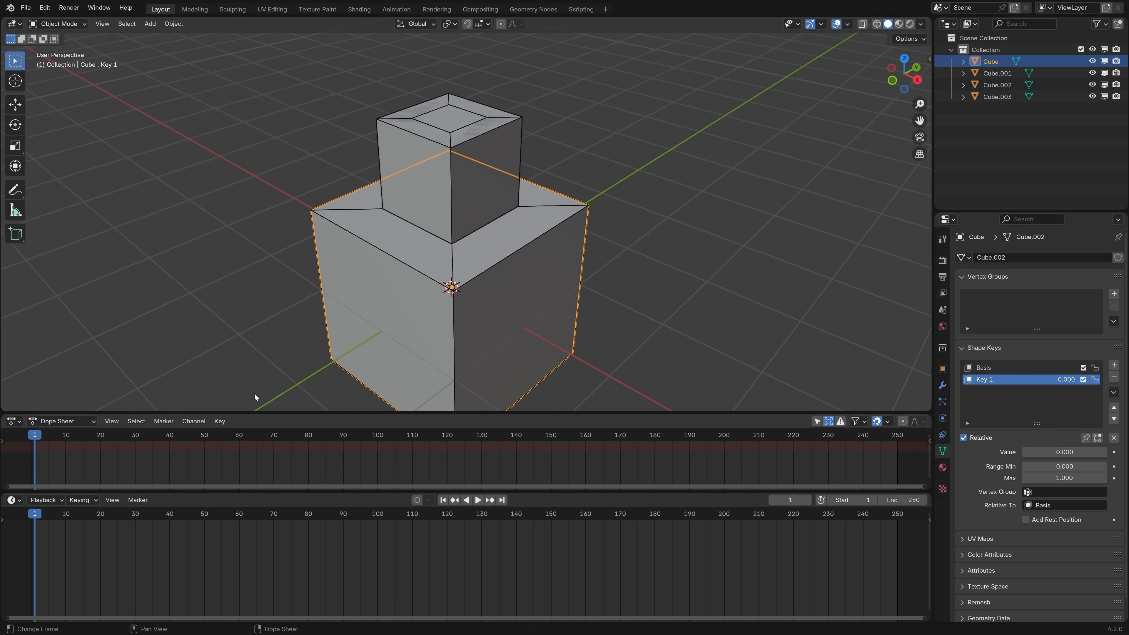
- Hide Cube.001, Cube.002 and Cube.003, and set the current frame to 30 with playback stopped
drag(1092, 73, 1093, 98)
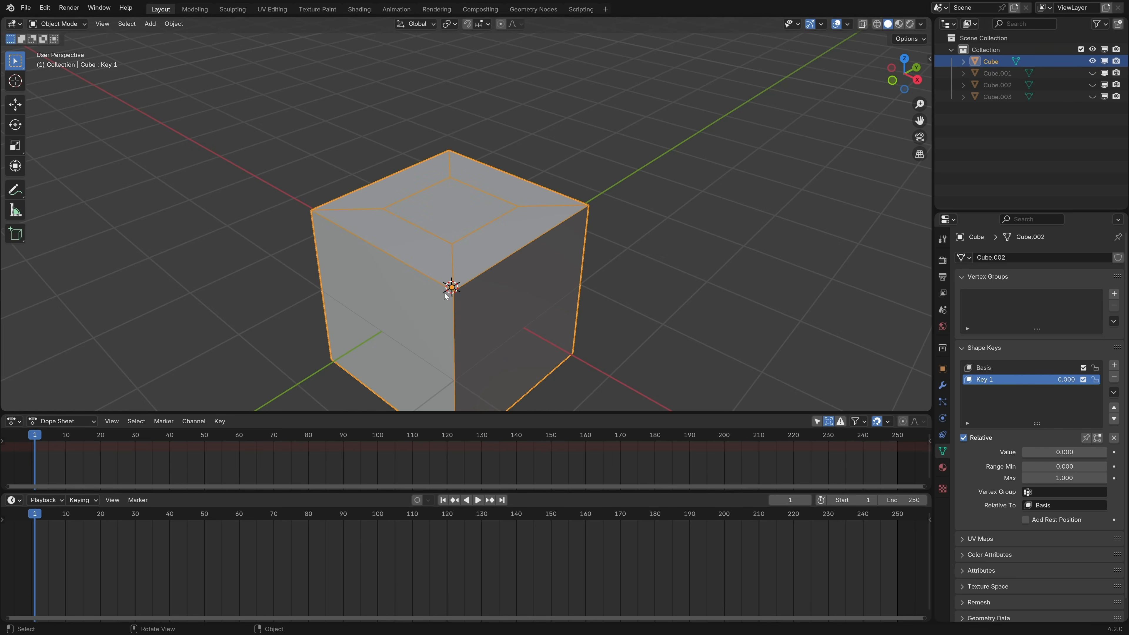
key(space)
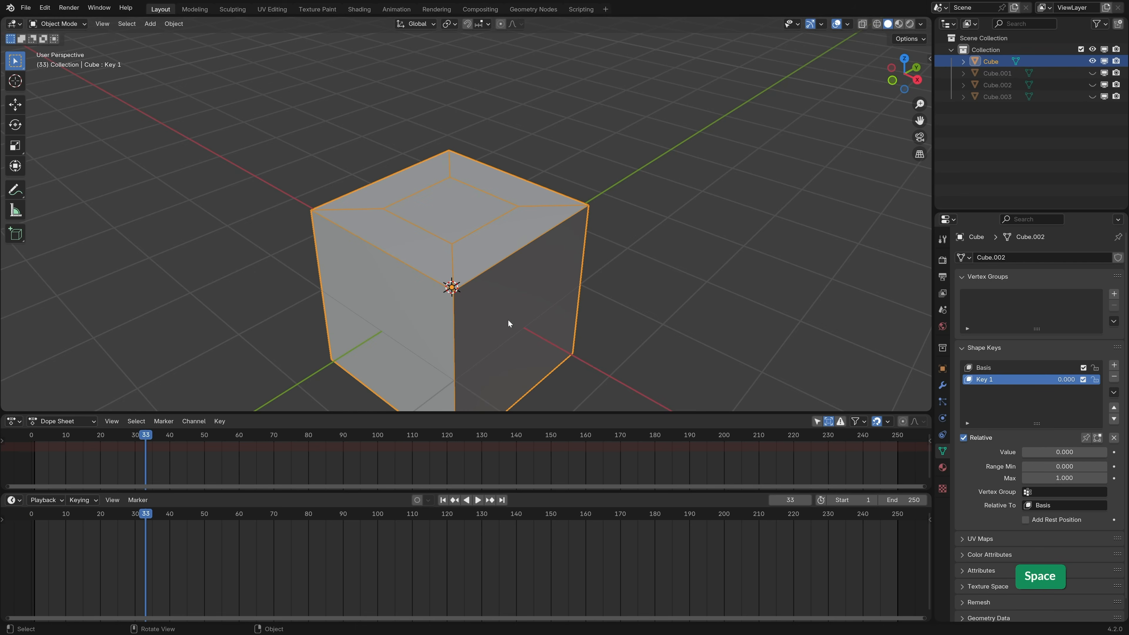
drag(132, 436, 135, 438)
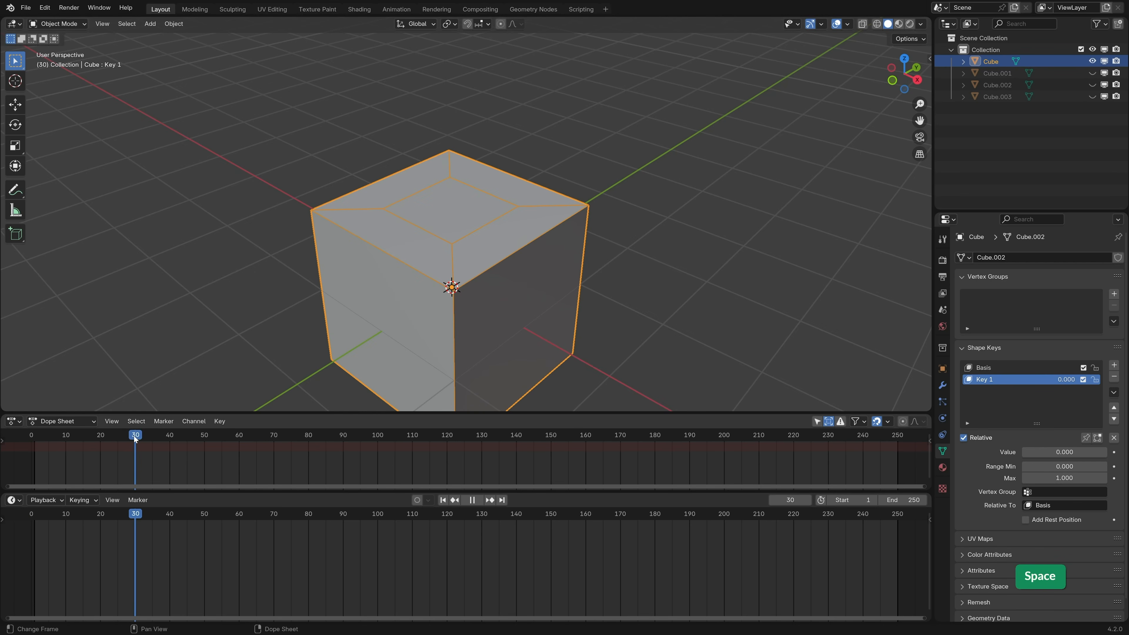
key(space)
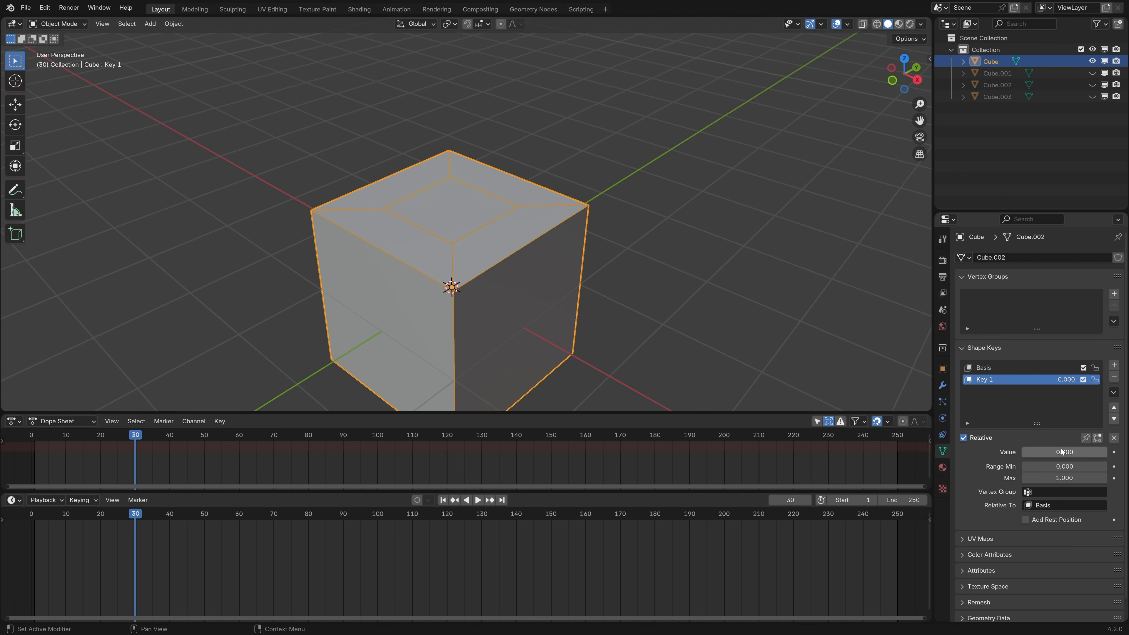
- Keyframe Cube's Key 1 shape key value at 0.000 on frame 30 and at 1.000 on frame 10
key(i)
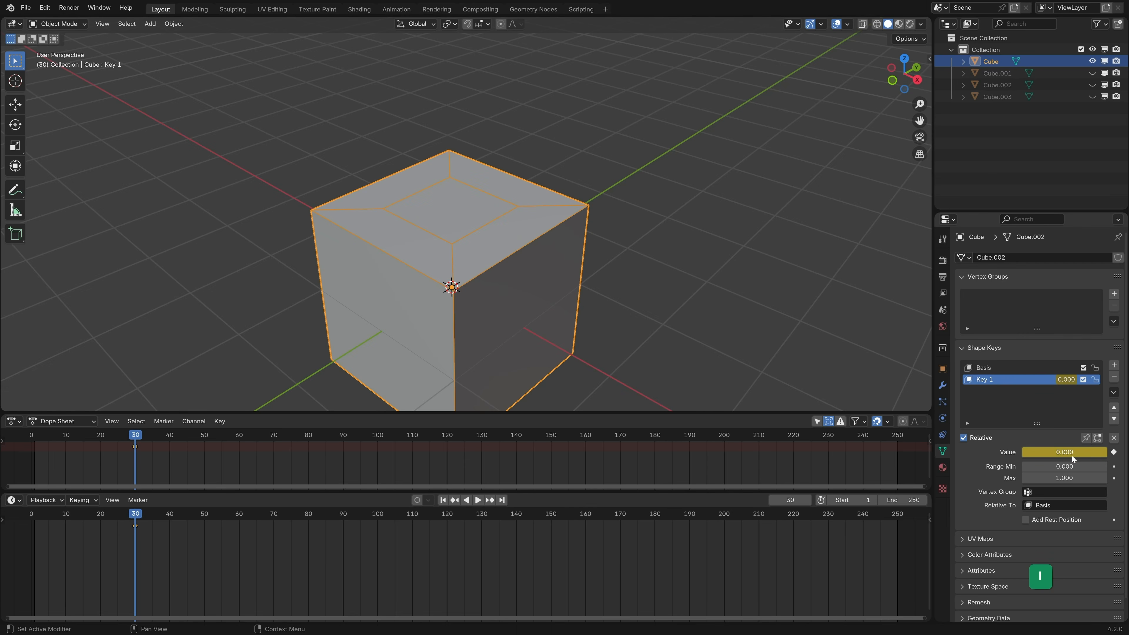
drag(136, 439, 65, 445)
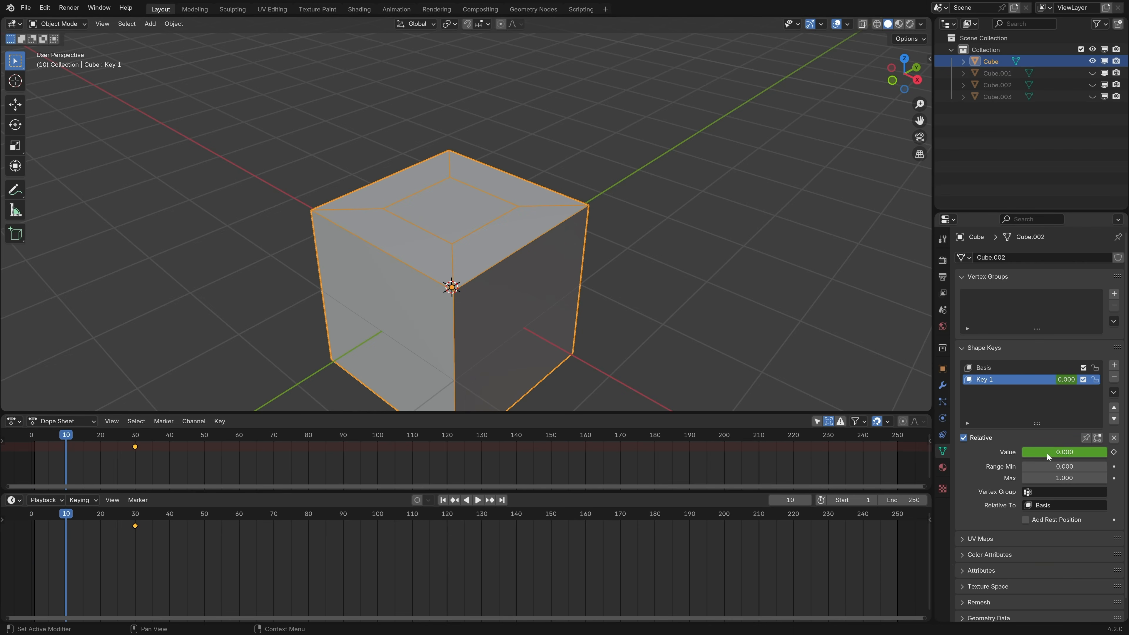
drag(1027, 452, 1109, 452)
key(i)
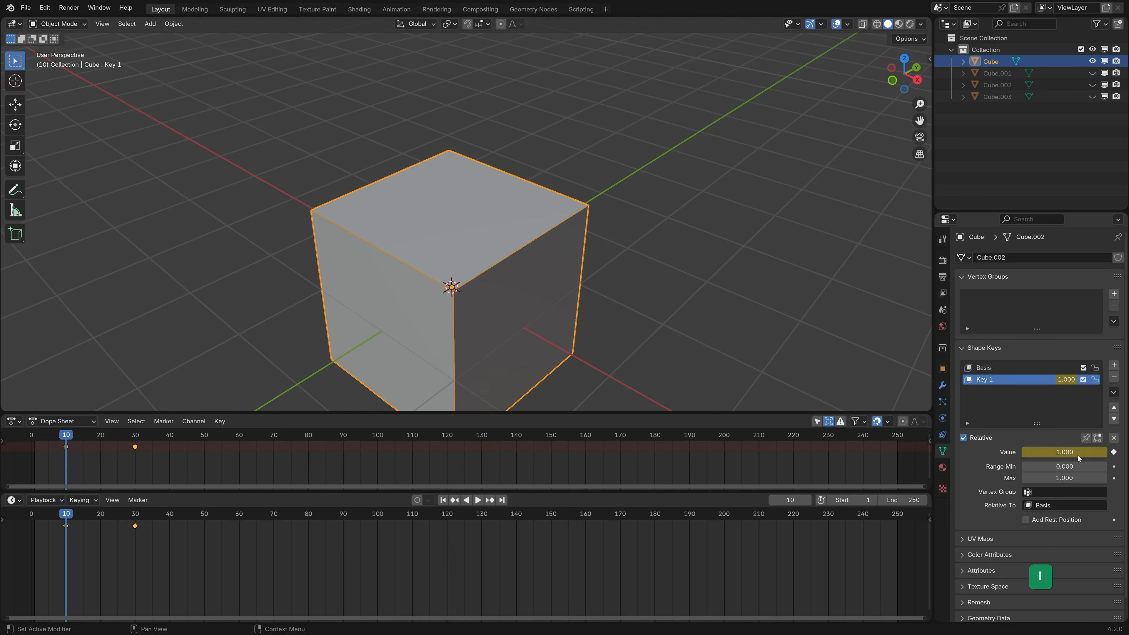
- On frame 30, keyframe the viewport visibility with Cube enabled and Cube.001 disabled
drag(66, 440, 137, 434)
click(261, 259)
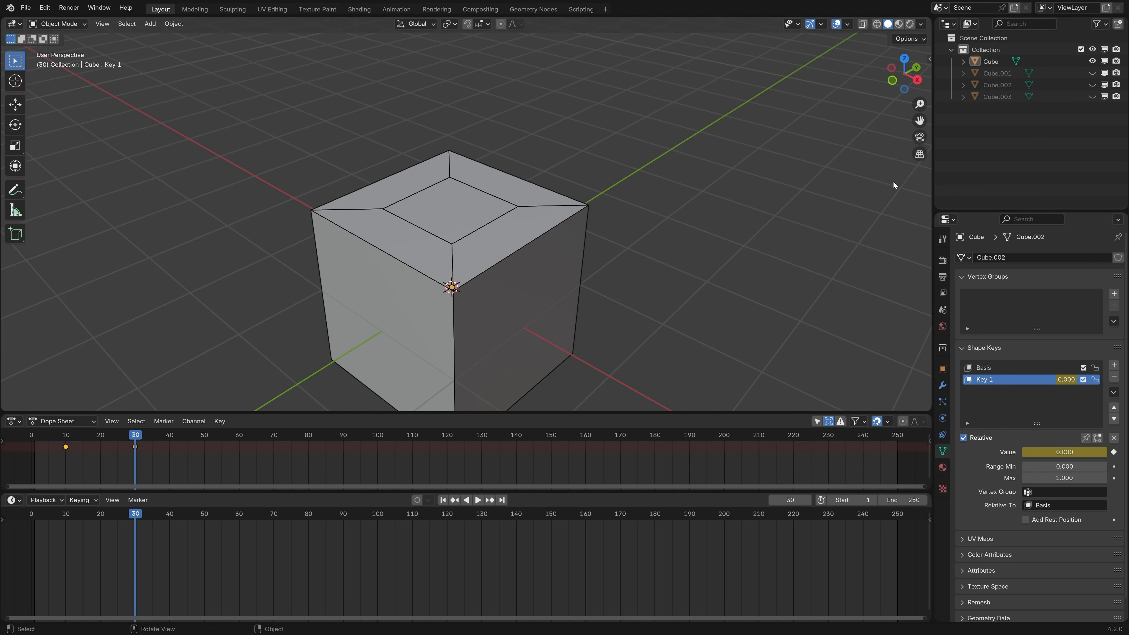
ctrl+click(1105, 62)
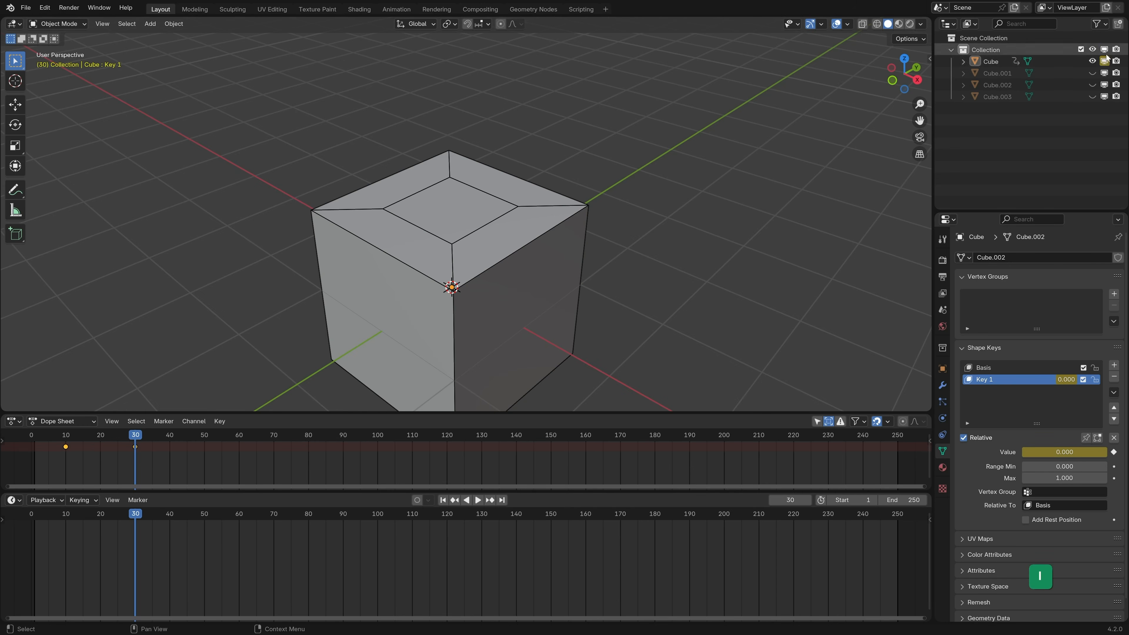
click(1105, 74)
click(1105, 74)
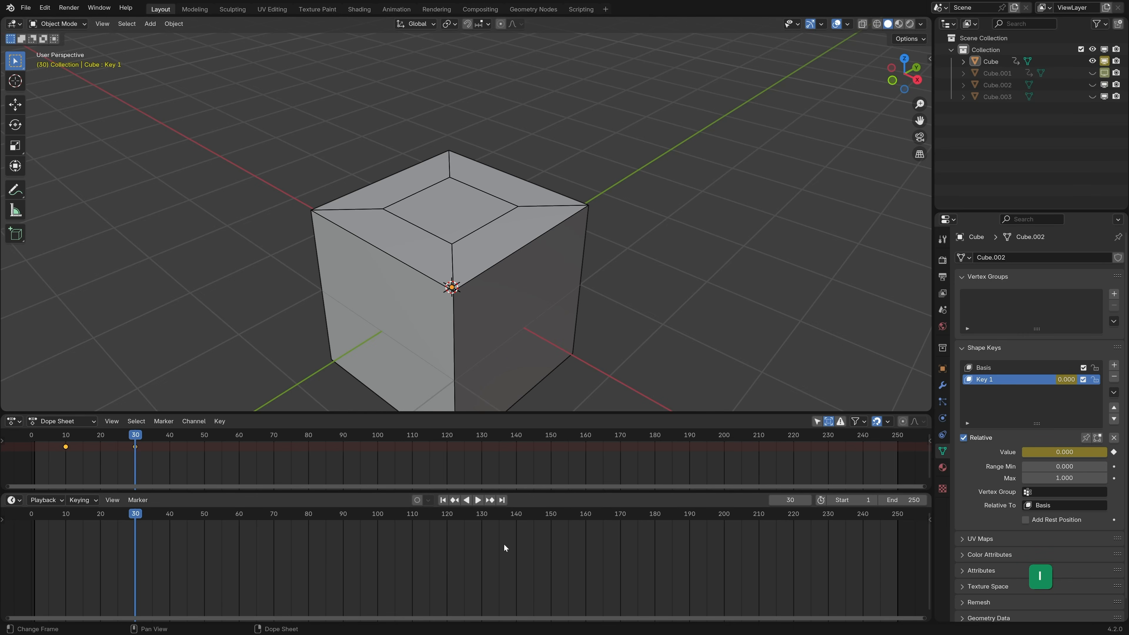
- On frame 31, unhide Cube.001, then keyframe the viewport visibility with Cube.001 enabled and Cube disabled
key(Right)
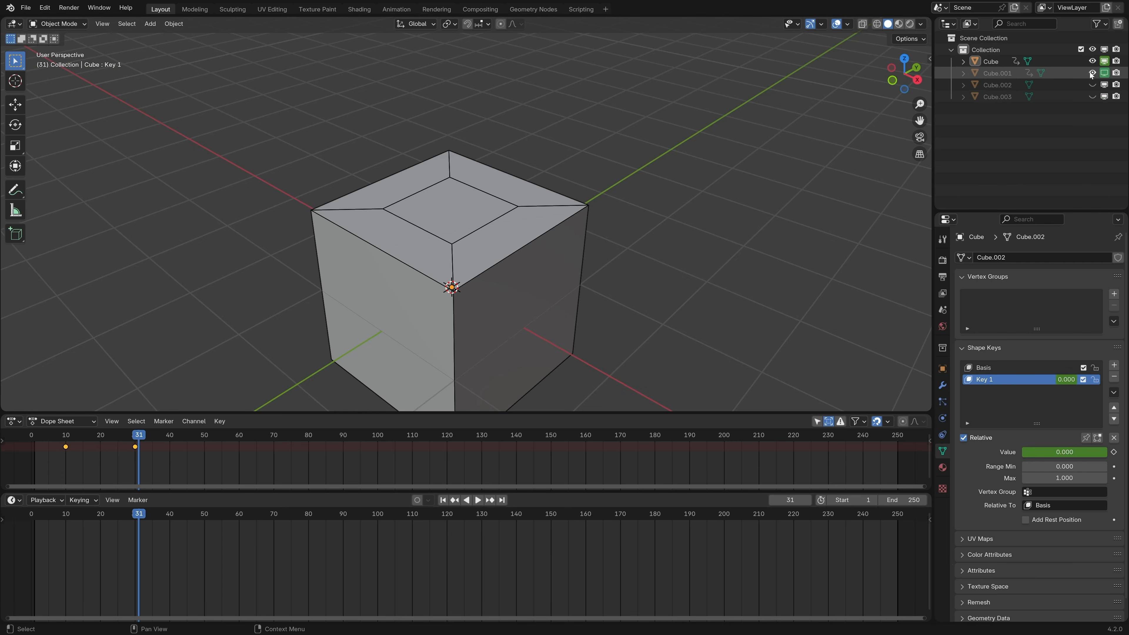
click(1106, 74)
key(i)
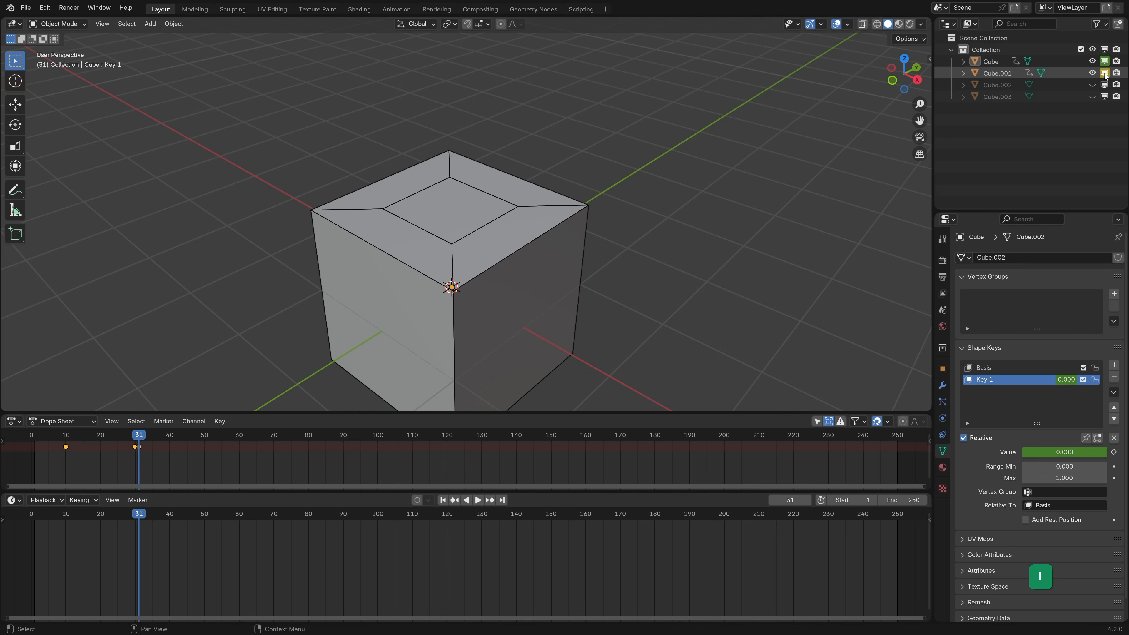
click(1105, 61)
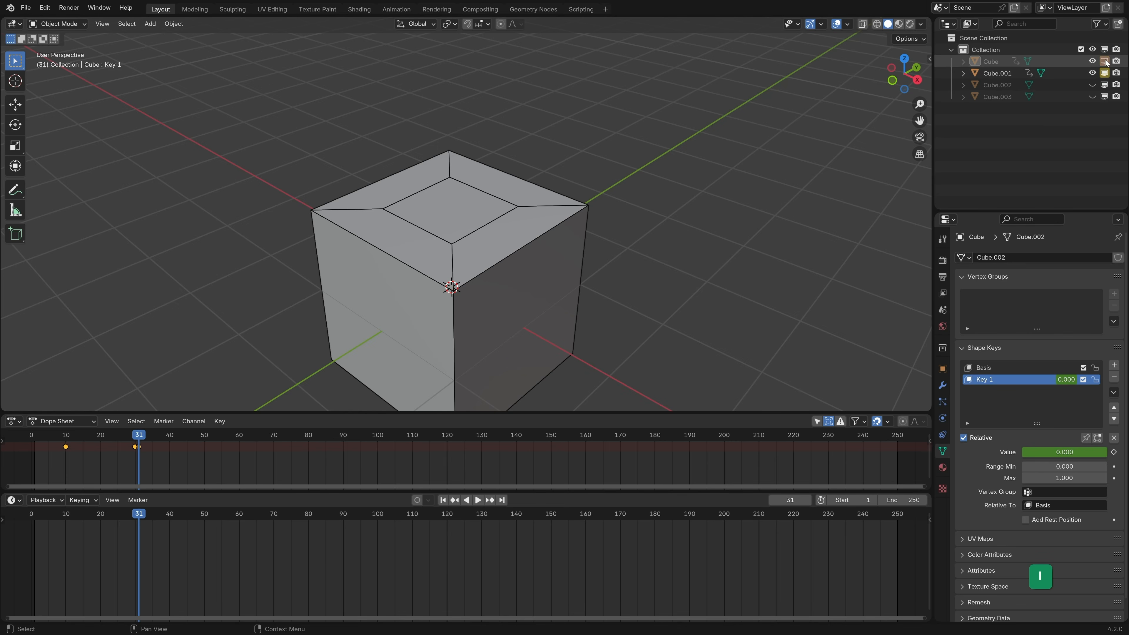
key(i)
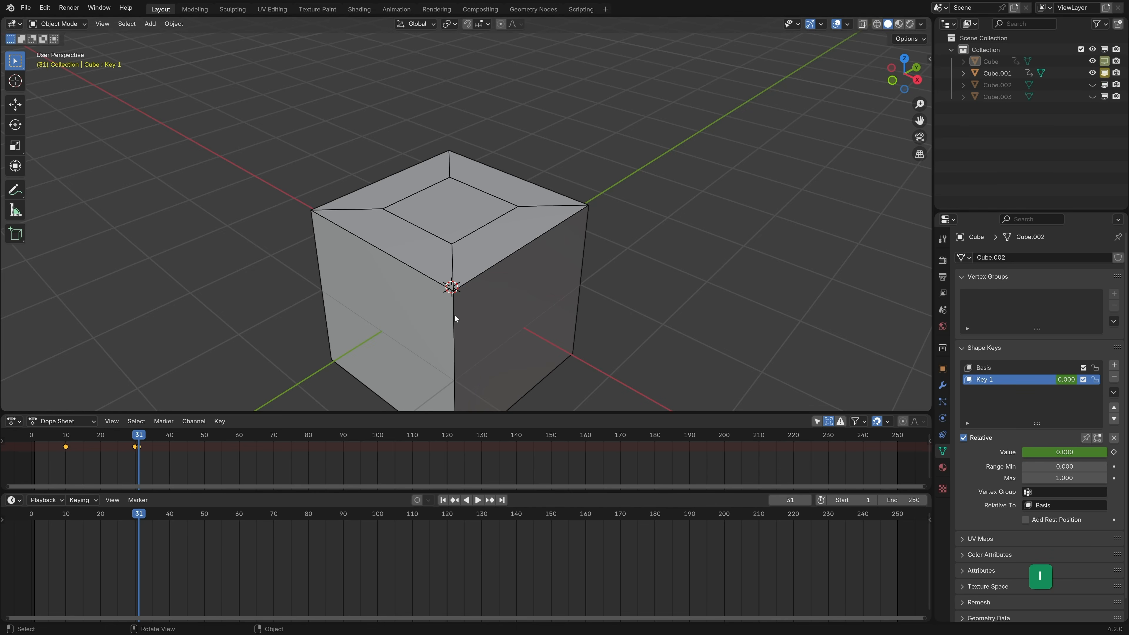
- Step back and forth between frames 30 and 31 to examine the visibility switch from Cube to Cube.001
key(Left)
key(Right)
key(Left)
key(Right)
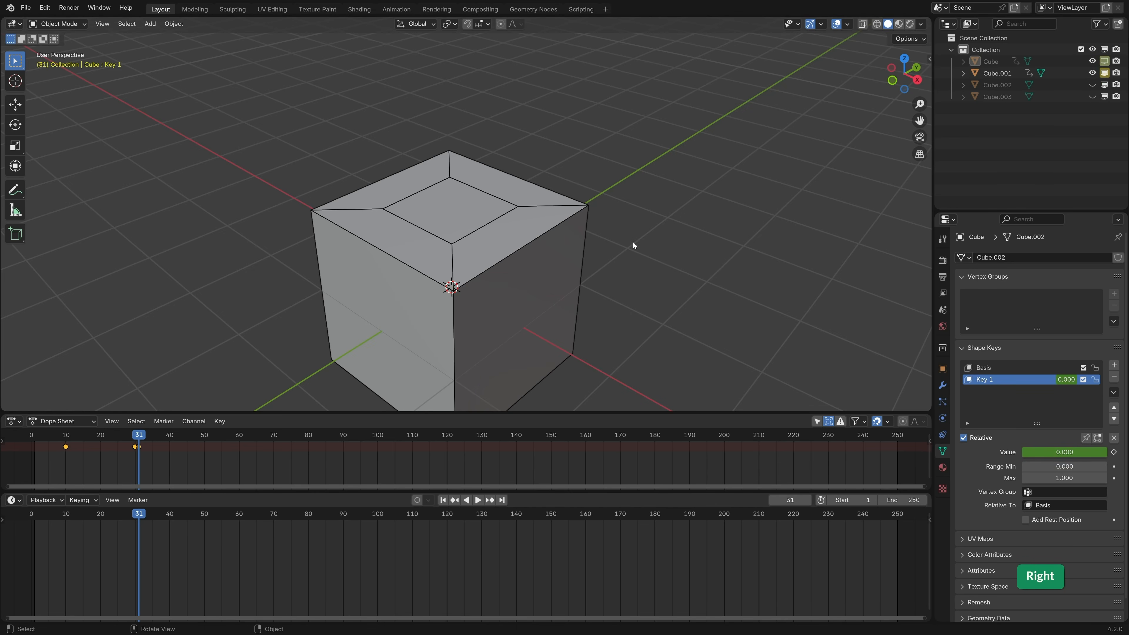
key(Left)
click(996, 65)
key(Right)
key(Left)
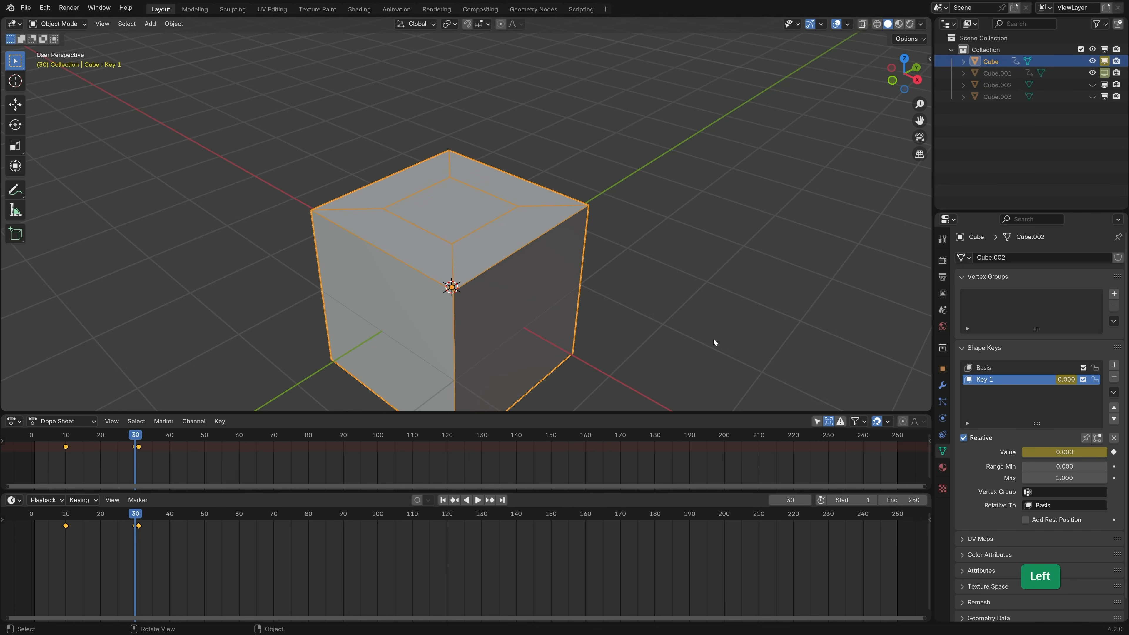
click(664, 371)
key(Right)
key(Left)
key(Right)
key(Left)
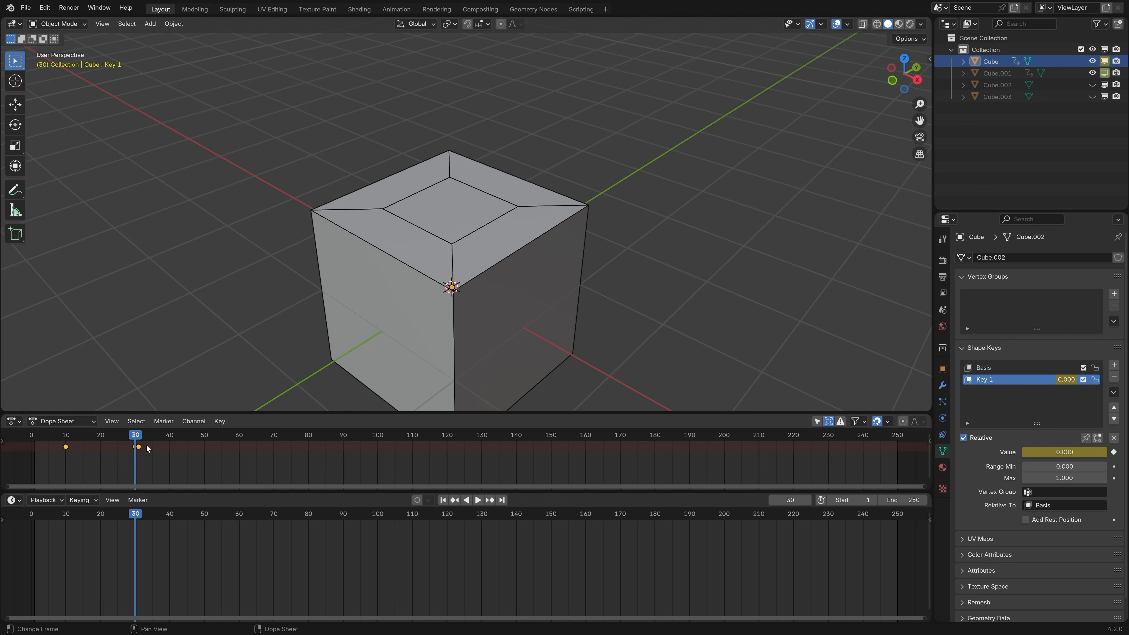
key(Right)
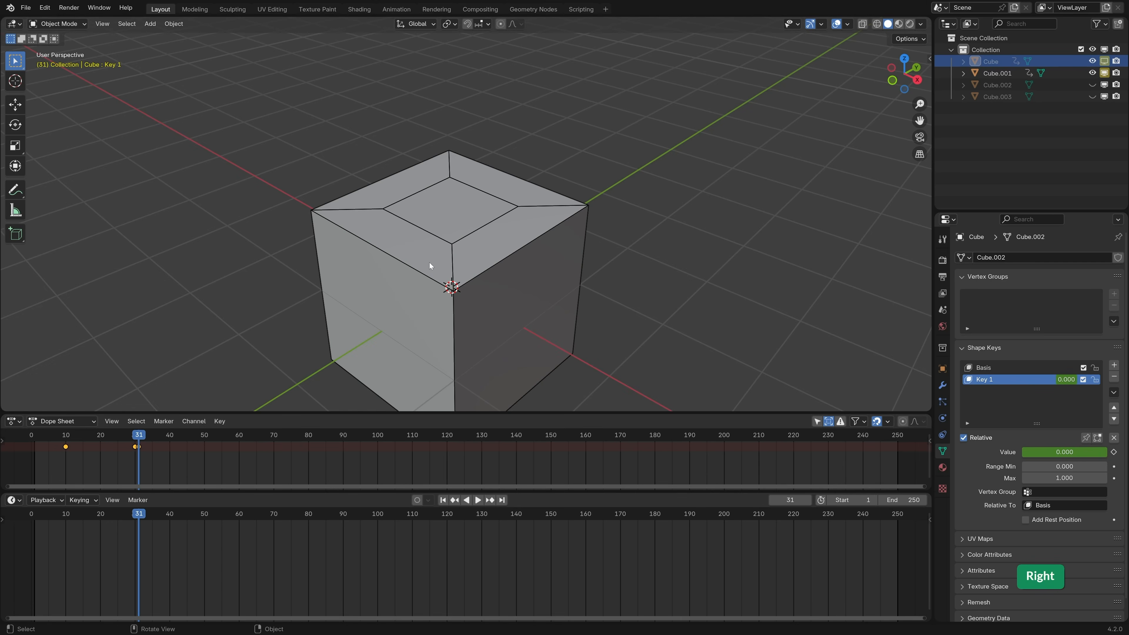
- Keyframe Cube.001's Key 1 shape key value at 1.000 on frame 31 and at 0.000 on frame 60
click(1006, 74)
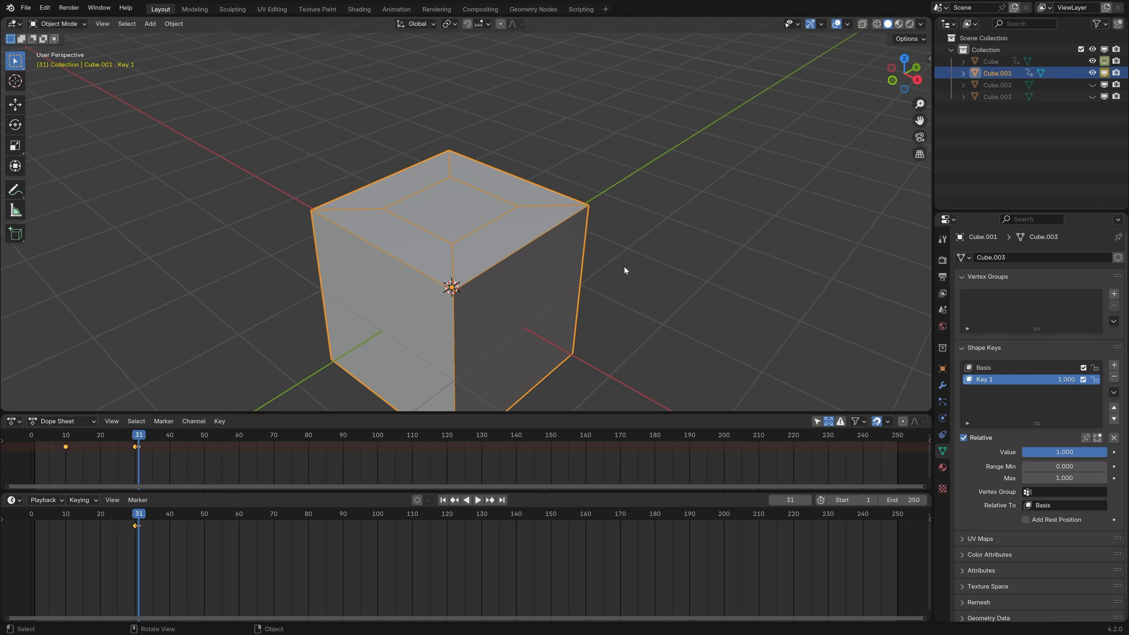
mouse_move(1103, 452)
mouse_down()
mouse_move(1021, 452)
mouse_move(1106, 452)
mouse_up()
key(i)
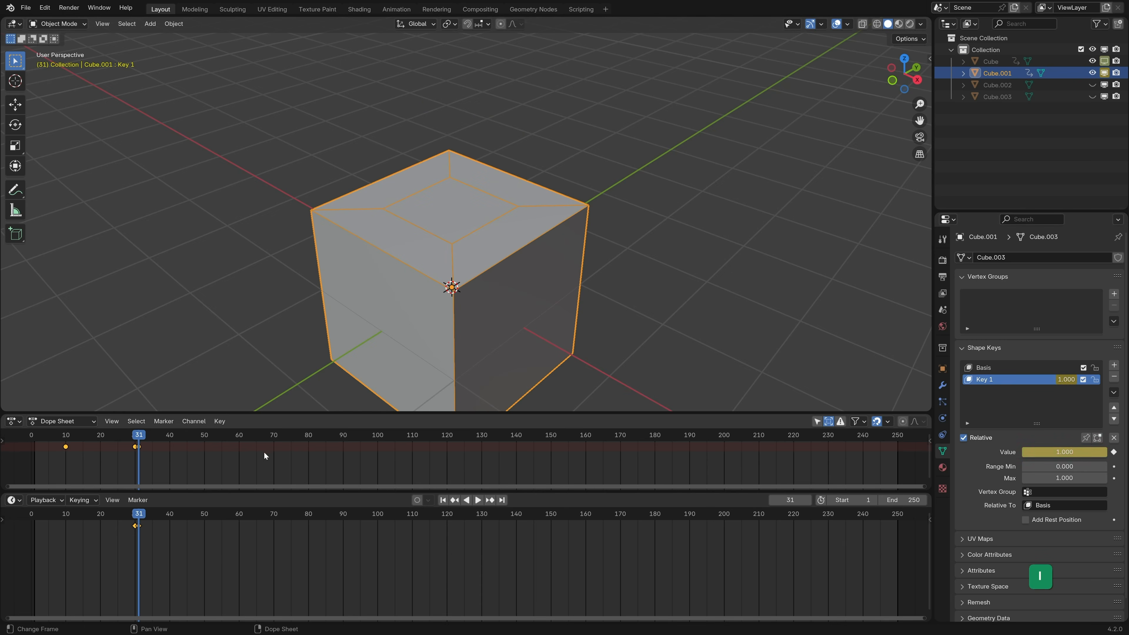
drag(130, 437, 240, 442)
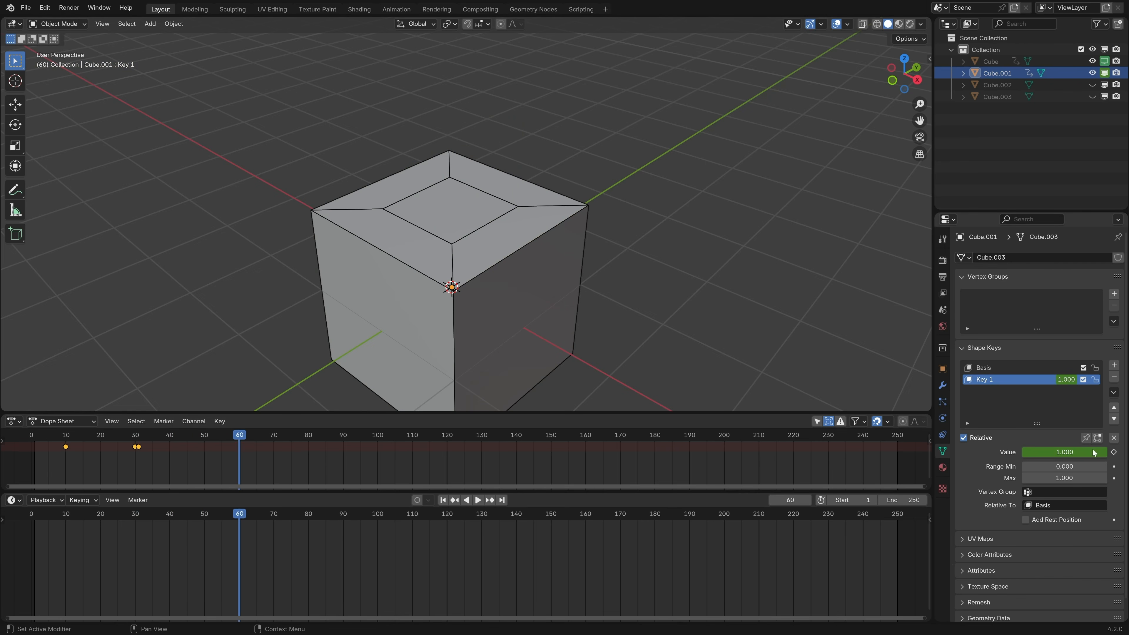
drag(1066, 453, 980, 453)
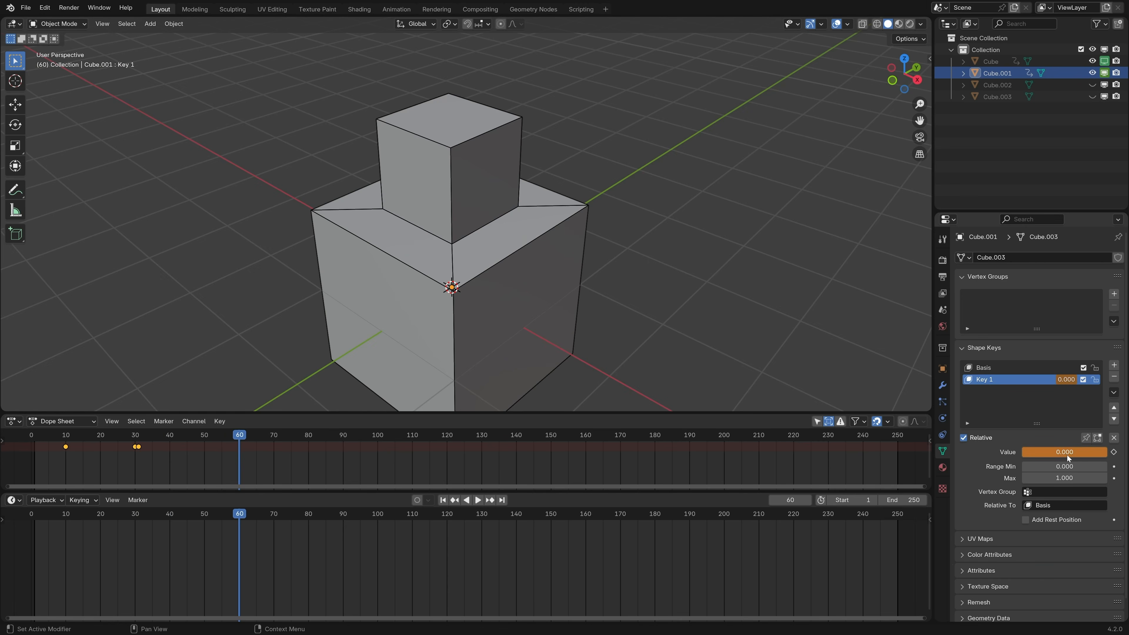
key(i)
- On frame 60, unhide Cube.002 and keyframe the viewport visibility with Cube.001 enabled and Cube.002 disabled
mouse_move(236, 433)
mouse_down()
mouse_move(64, 441)
mouse_move(238, 449)
mouse_up()
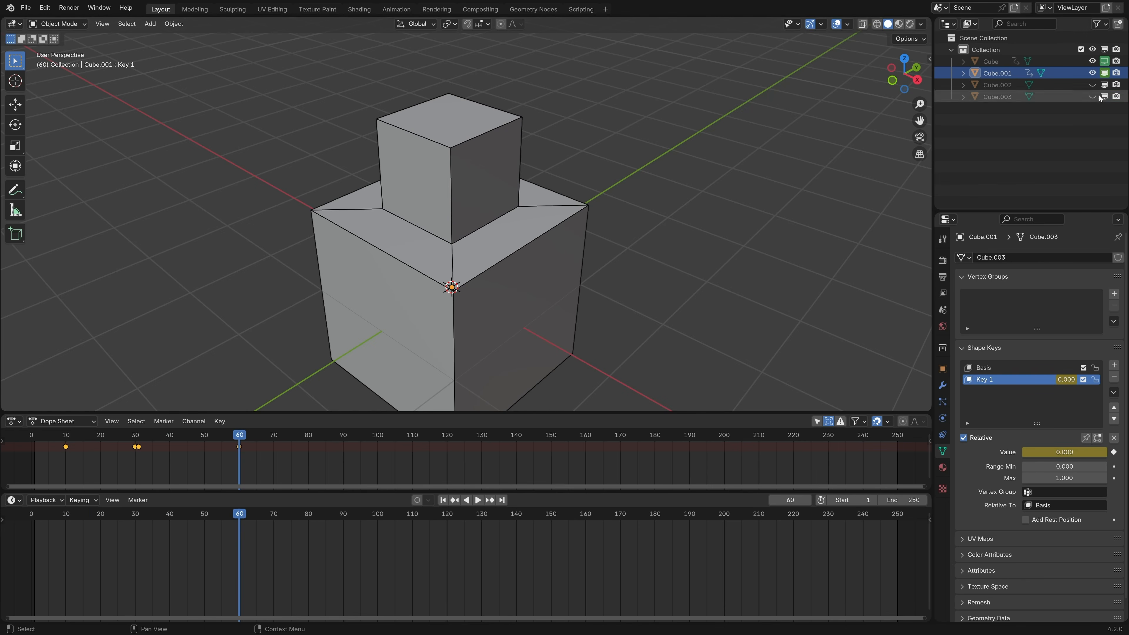
click(1092, 84)
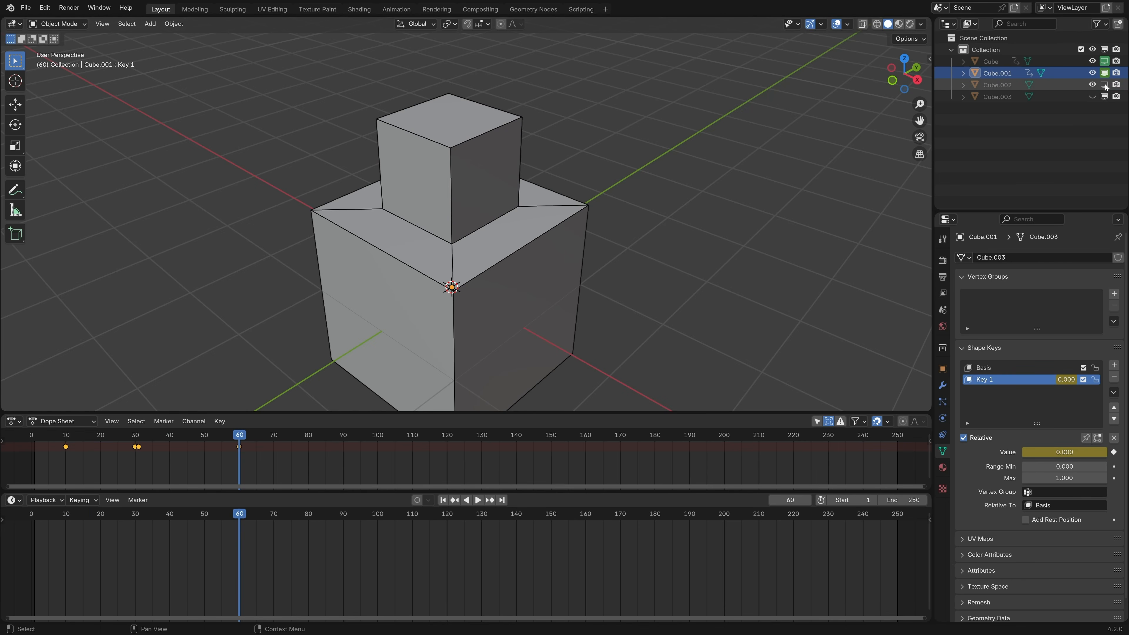
key(i)
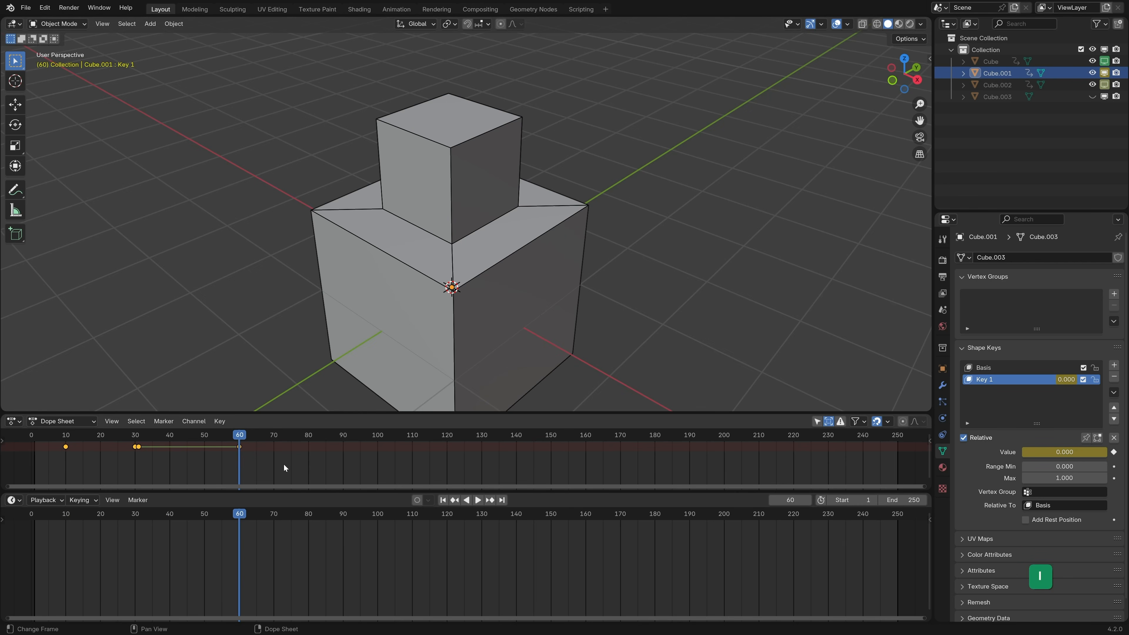
- Step back and forth between frames 60 and 61 to examine each cube's viewport visibility
key(Right)
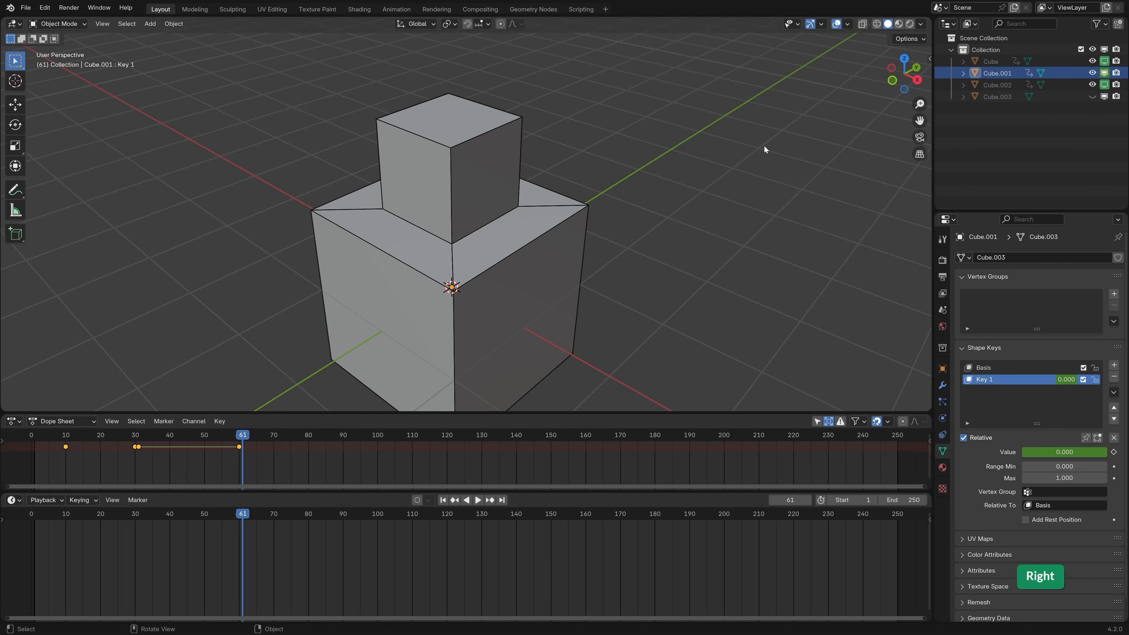
key(Left)
key(Right)
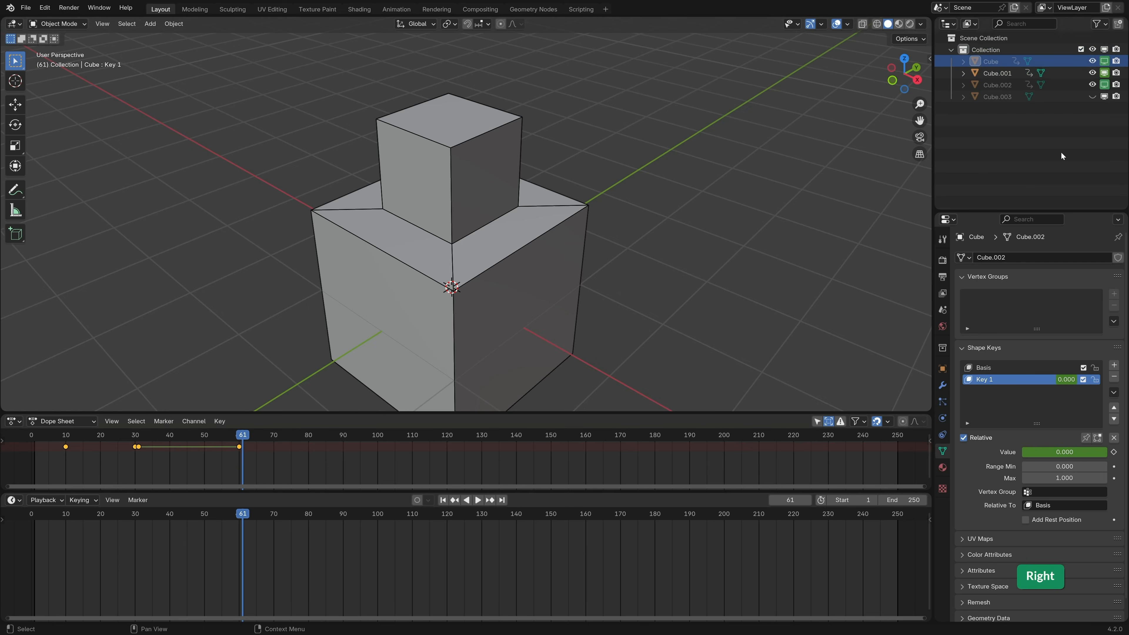
key(Left)
key(Right)
key(Left)
key(Right)
key(Left)
key(Right)
key(Left)
key(Right)
key(Left)
key(Right)
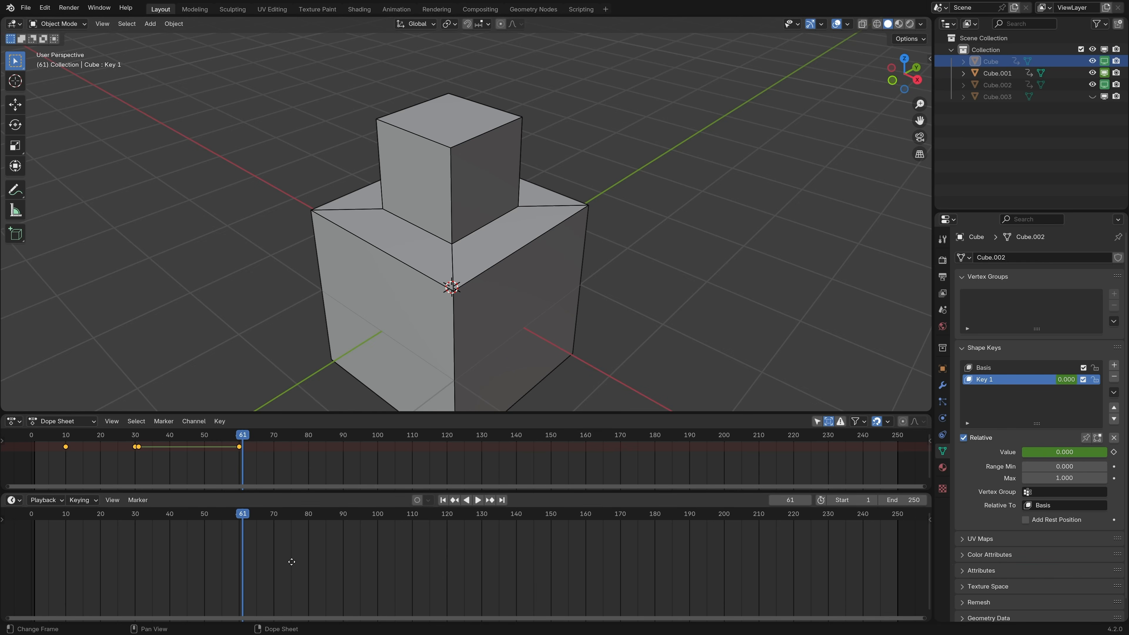
middle_drag(289, 561, 329, 599)
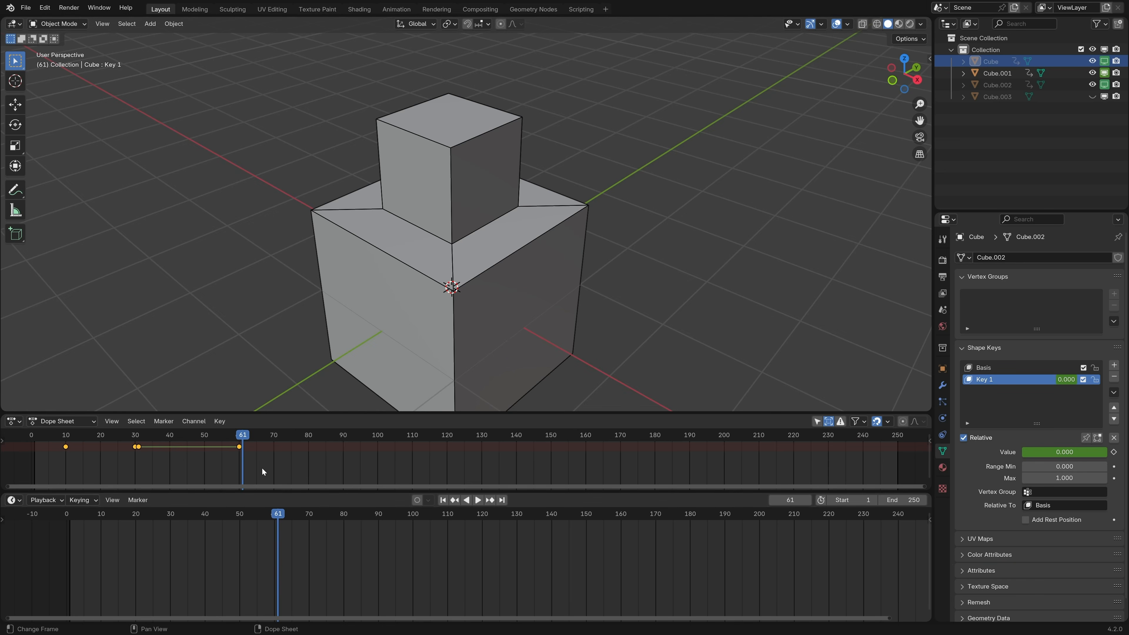
- On frame 61, keyframe the viewport visibility with Cube.001 disabled and Cube.002 enabled
key(Left)
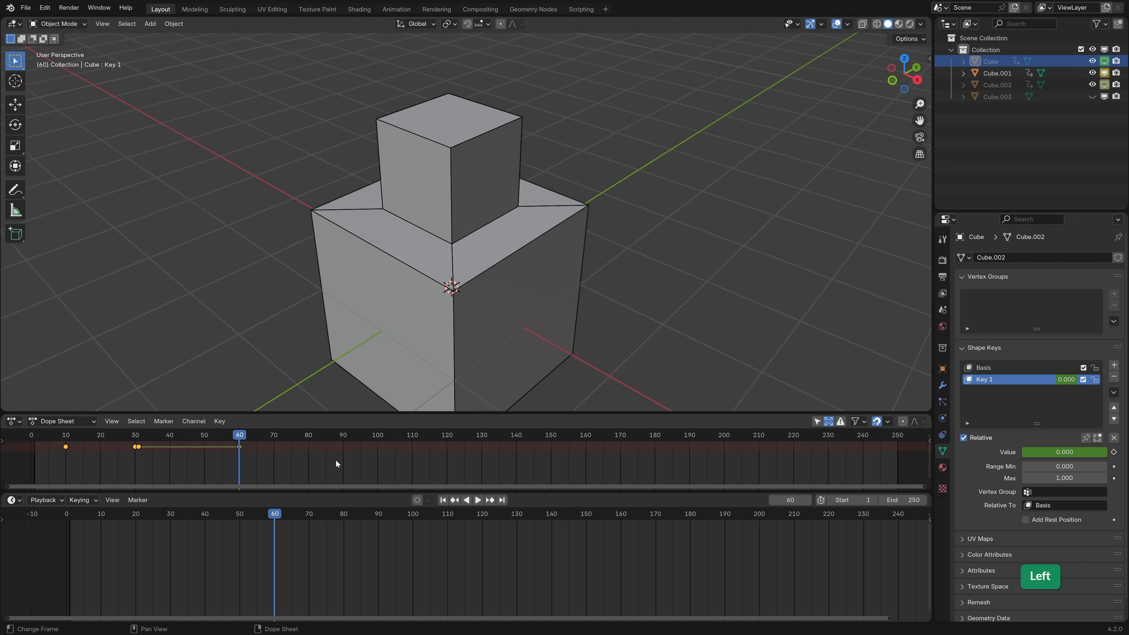
key(Right)
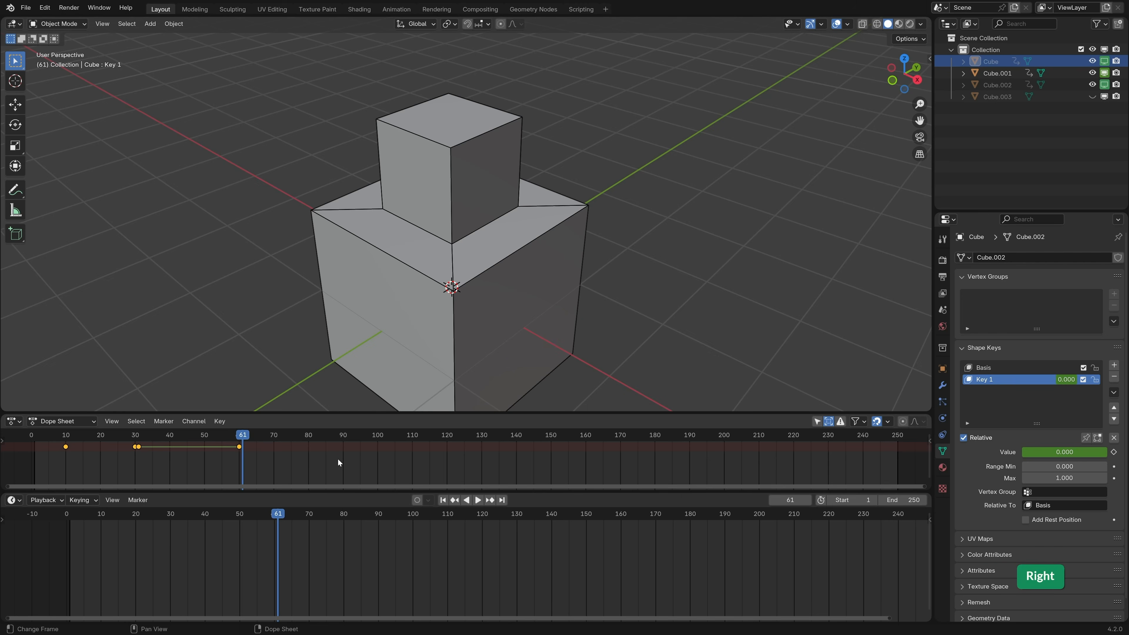
click(1104, 74)
click(1104, 84)
key(i)
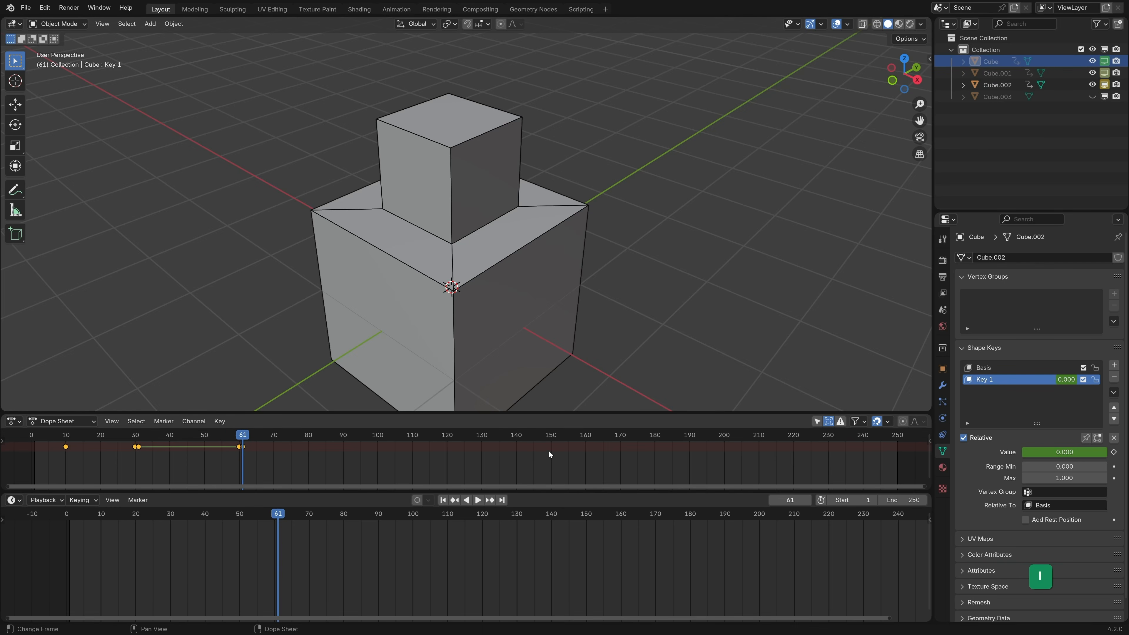
- Compare frames 60 and 61 to check the visibility switch from Cube.001 to Cube.002
key(Left)
key(Right)
key(Left)
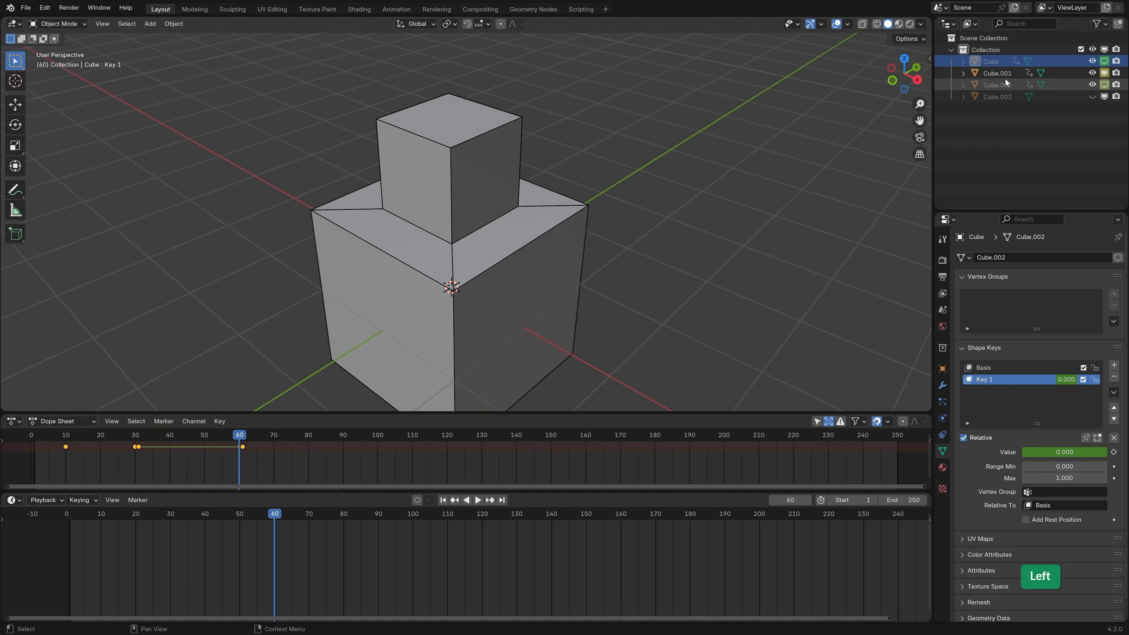
key(Right)
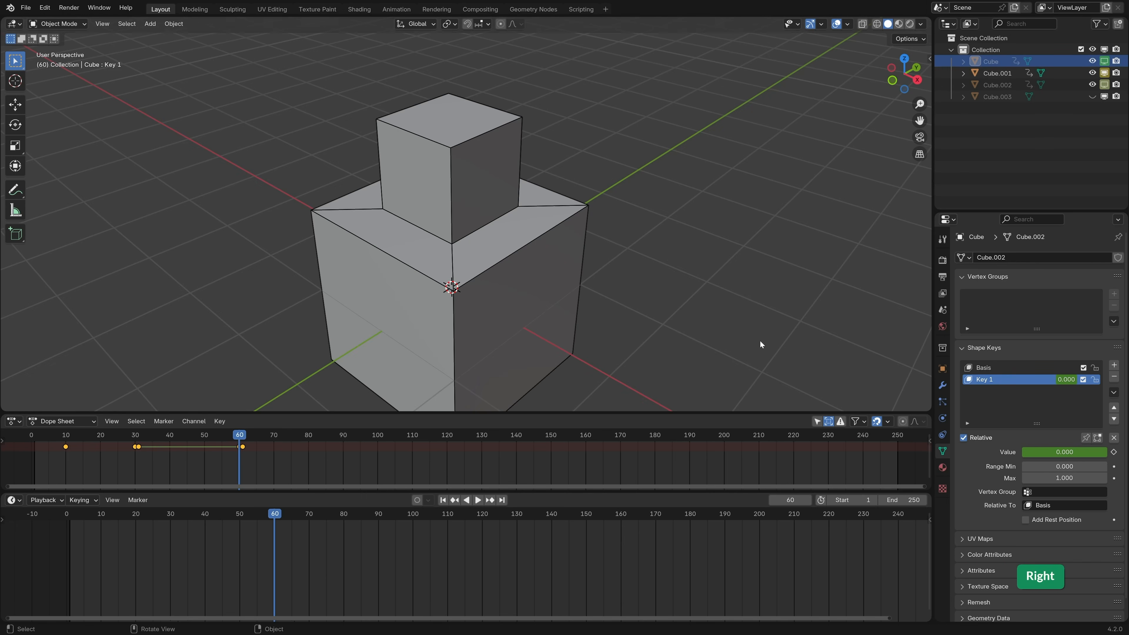
key(Left)
key(Right)
key(Right)
key(Left)
key(Right)
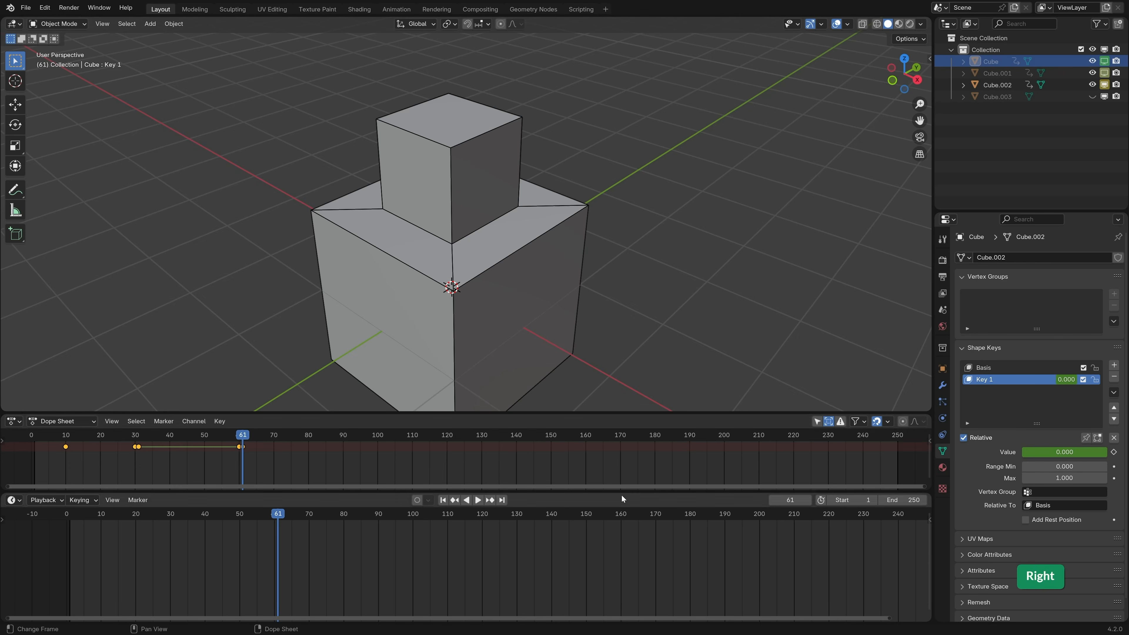
- Keyframe Cube.002's Key 1 shape key value at 1.000 on frame 61 and at 0.000 on frame 89
click(999, 85)
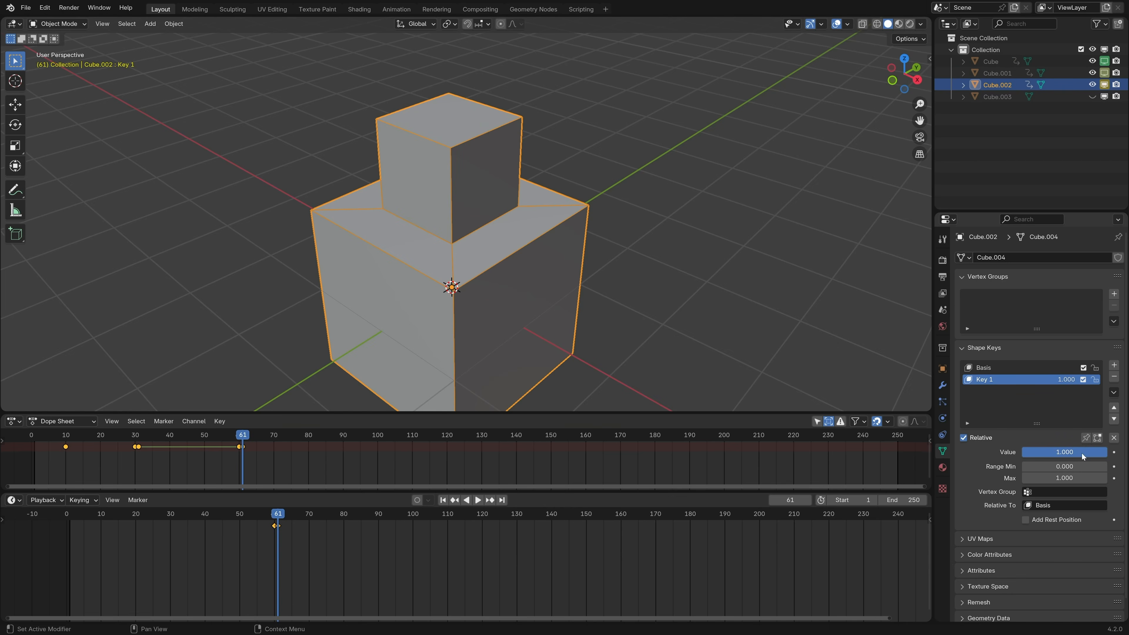
key(i)
drag(246, 435, 340, 436)
drag(1057, 455, 1027, 452)
key(i)
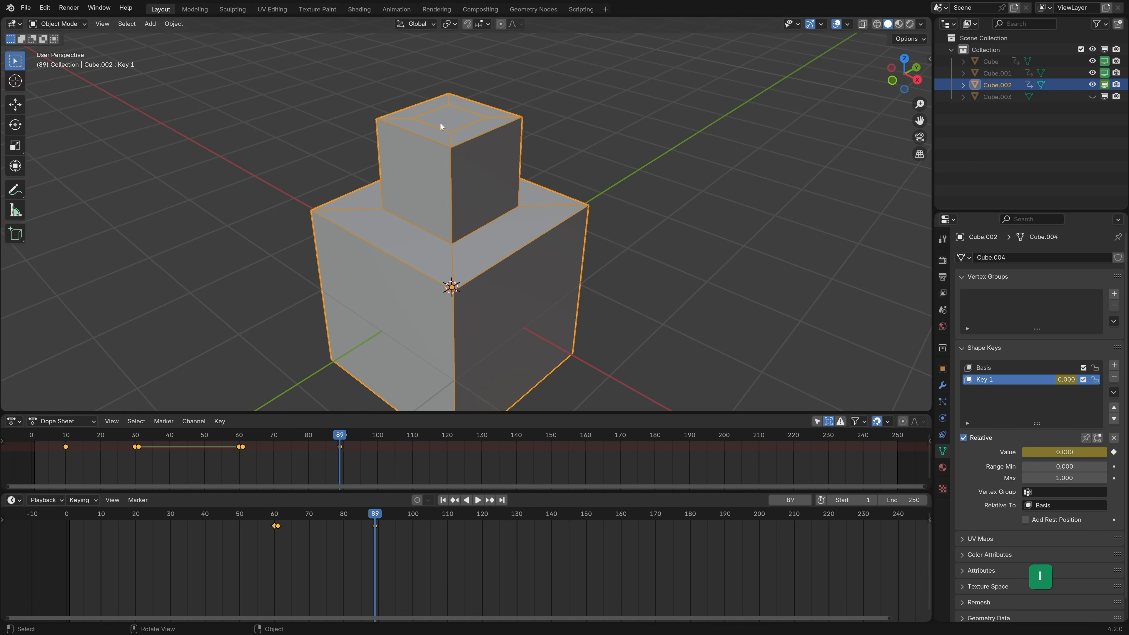
- Unhide Cube.003 and, on frame 89, keyframe the viewport visibility with Cube.002 enabled and Cube.003 disabled
mouse_move(335, 438)
mouse_down()
mouse_move(96, 467)
mouse_move(338, 456)
mouse_up()
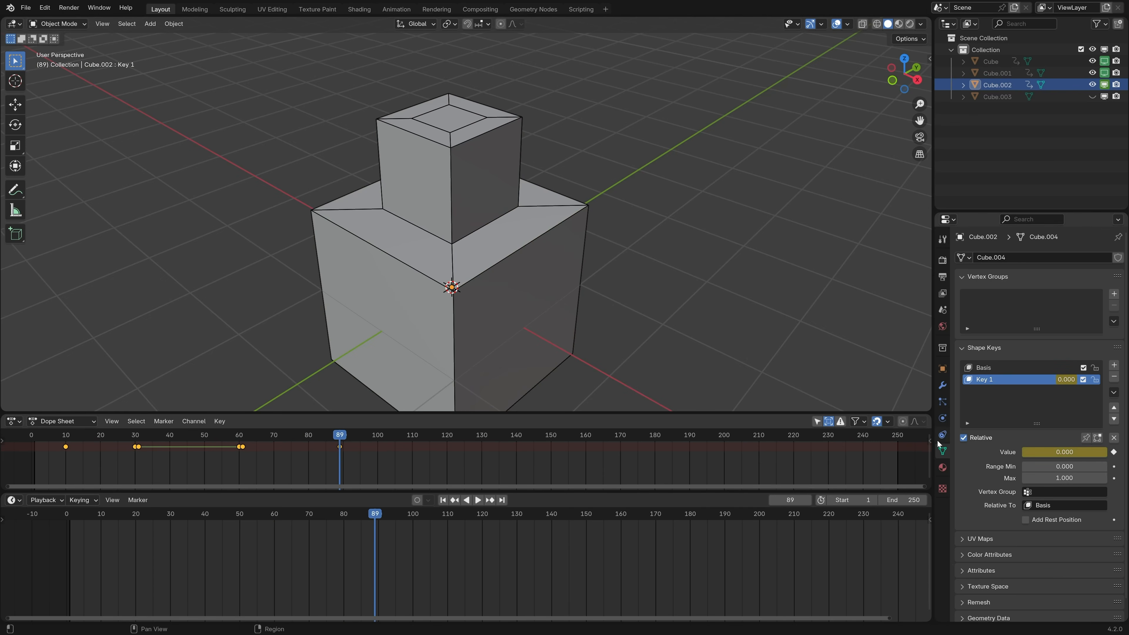
click(1093, 97)
click(1105, 97)
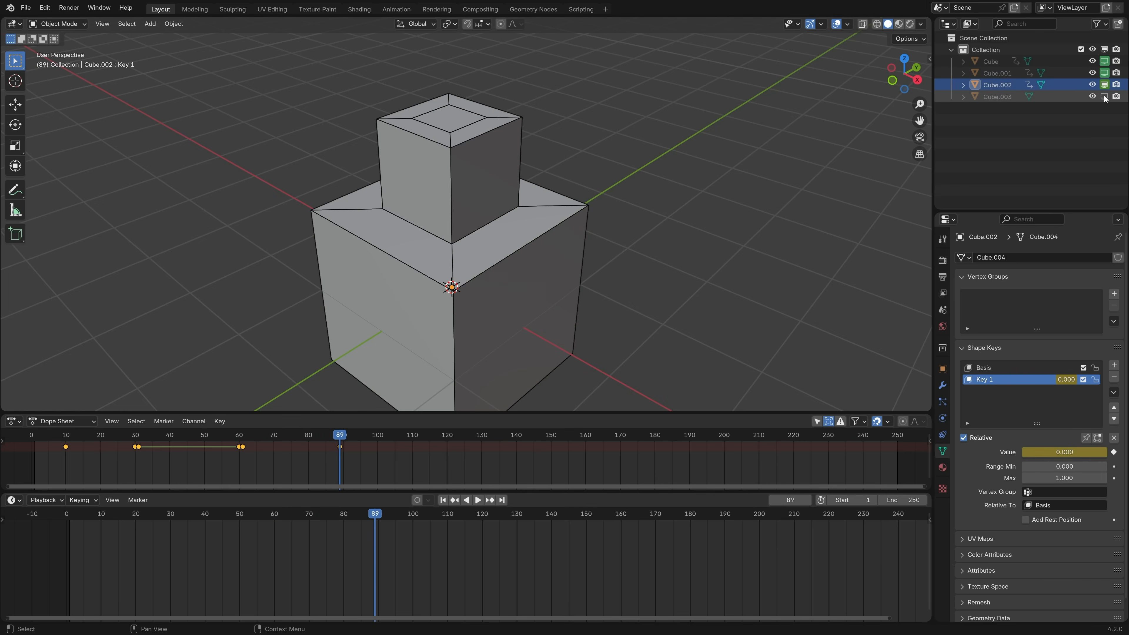
click(1105, 97)
key(i)
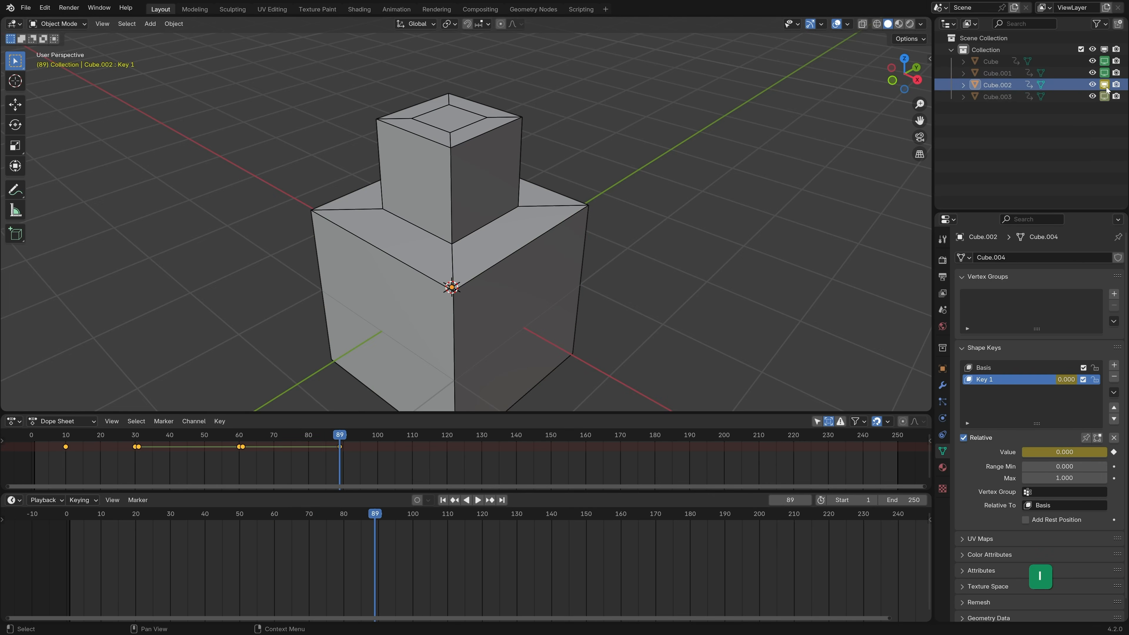
- On frame 90, keyframe the viewport visibility with Cube.002 disabled and Cube.003 enabled
key(Right)
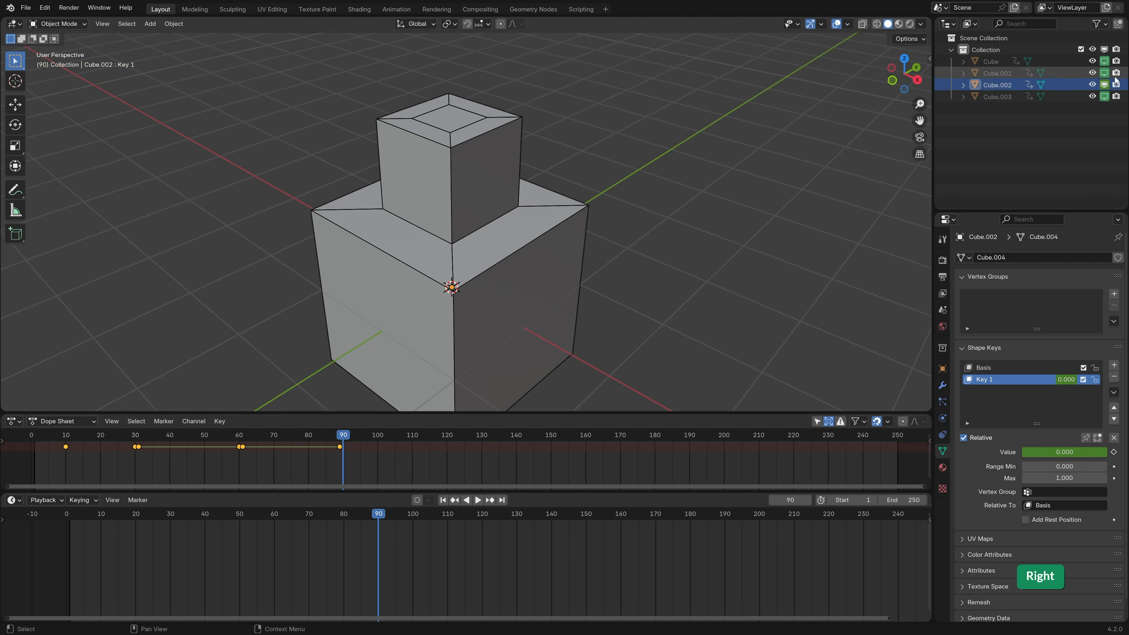
click(1104, 84)
click(1104, 97)
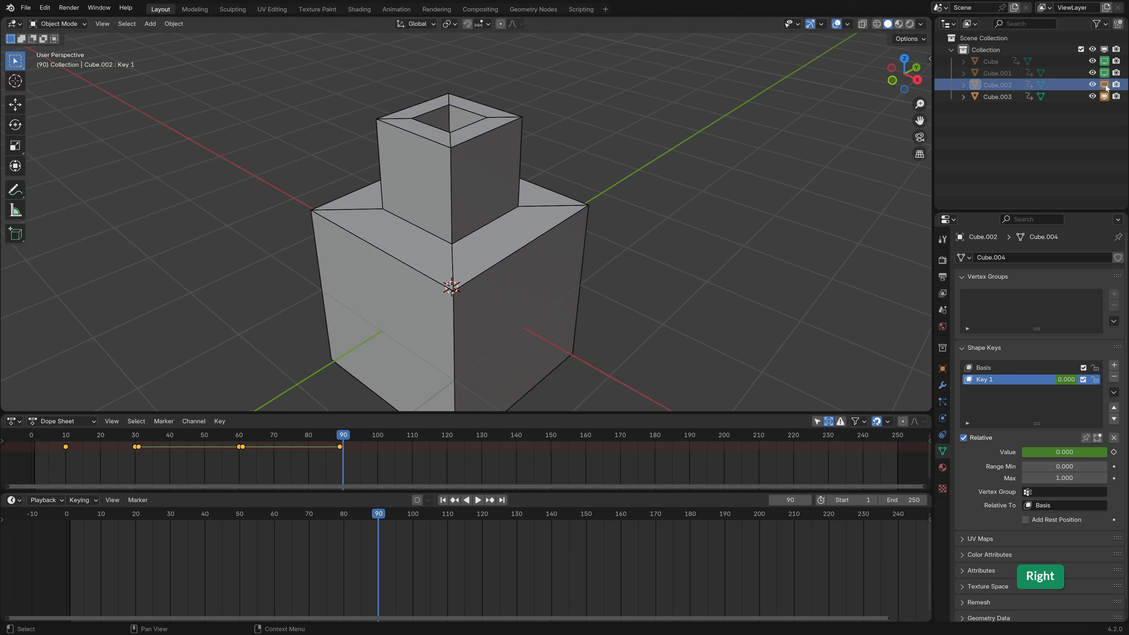
key(i)
- Compare frames 89 and 90 to check the visibility switch from Cube.002 to Cube.003
key(Left)
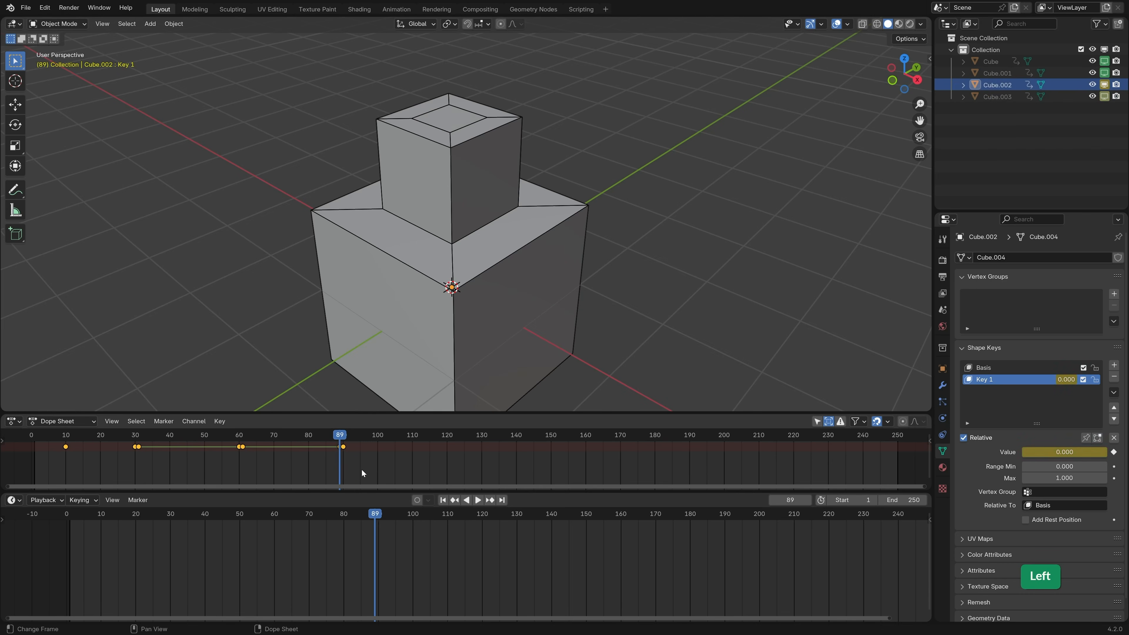
key(Right)
key(Left)
key(Right)
key(Left)
key(Right)
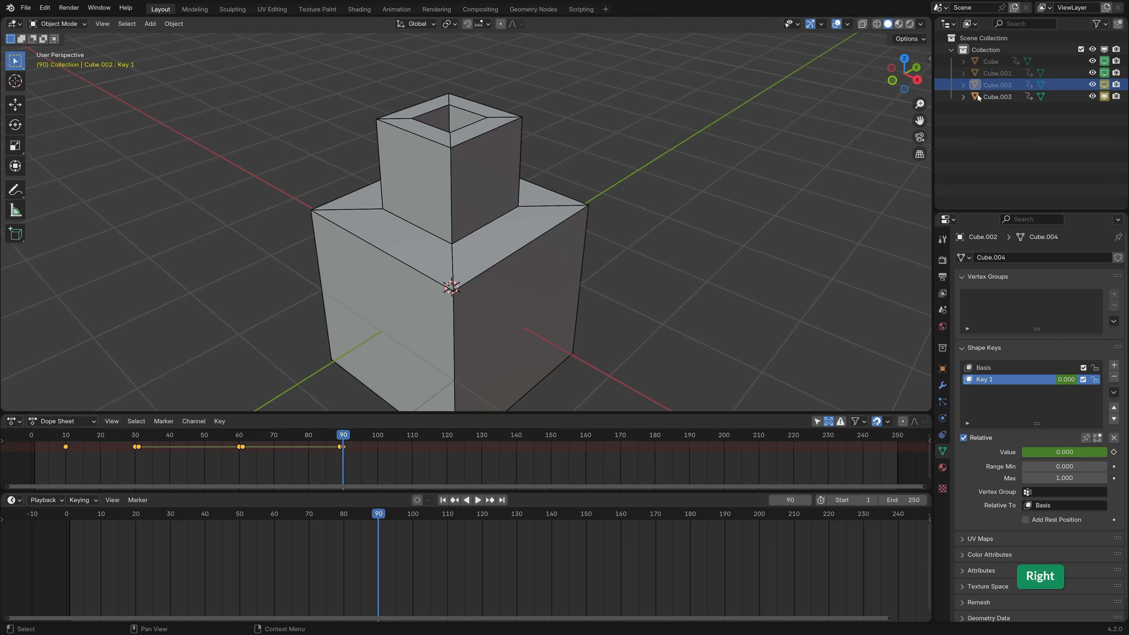
- Keyframe Cube.003's Key 1 shape key value at 1.000 on frame 90 and at 0.000 on frame 116
click(1005, 96)
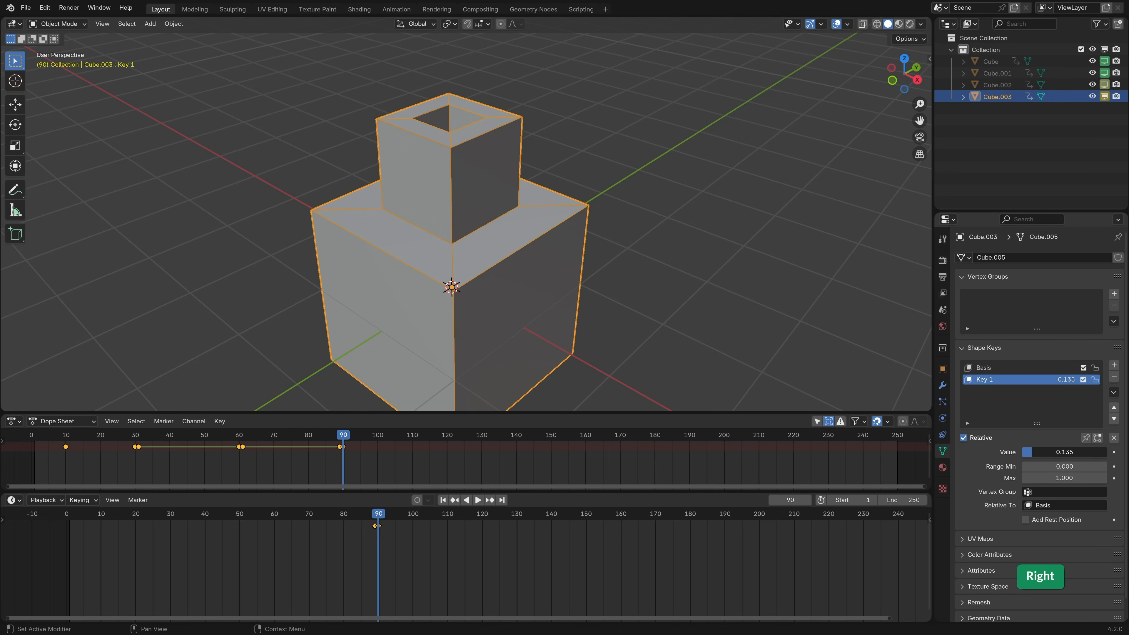
drag(1036, 452, 1107, 452)
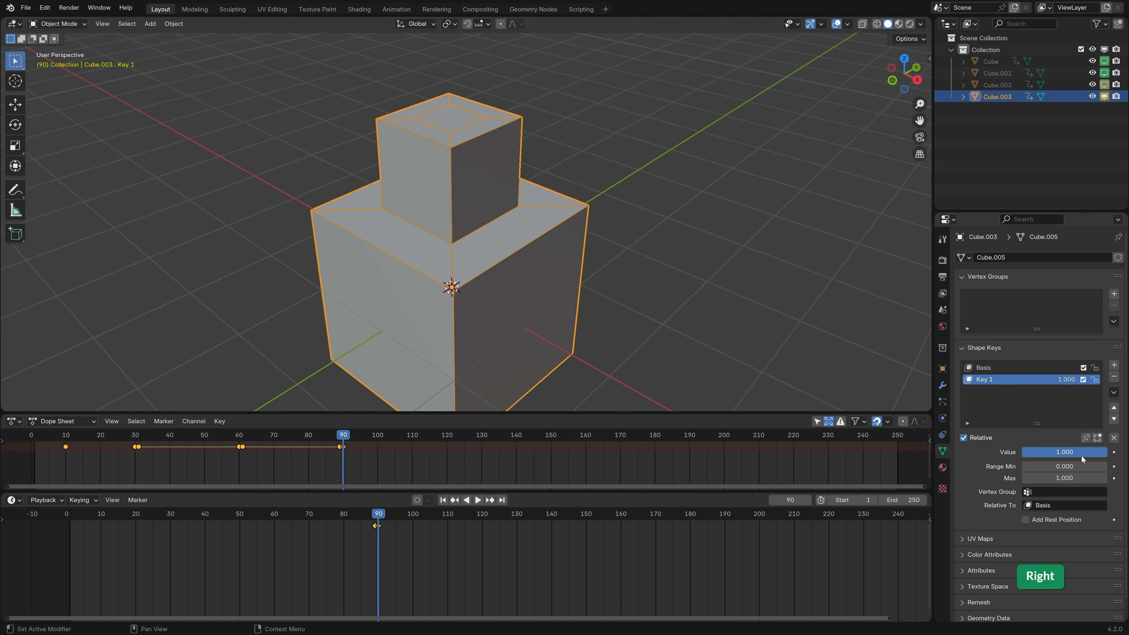
key(i)
drag(348, 440, 433, 442)
drag(1074, 451, 1065, 452)
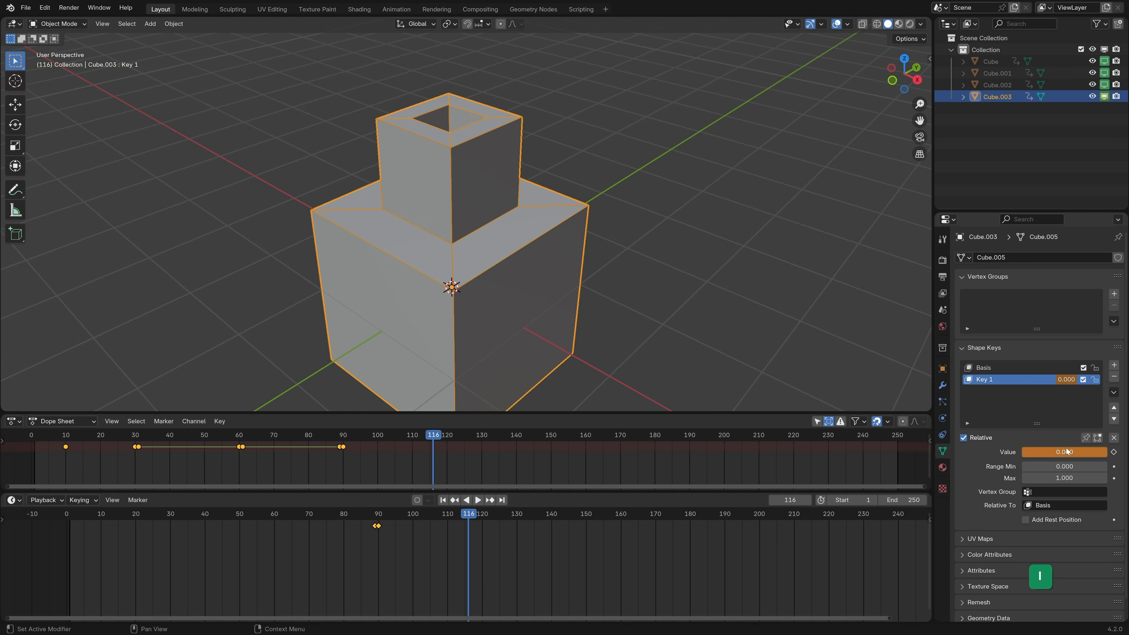
key(i)
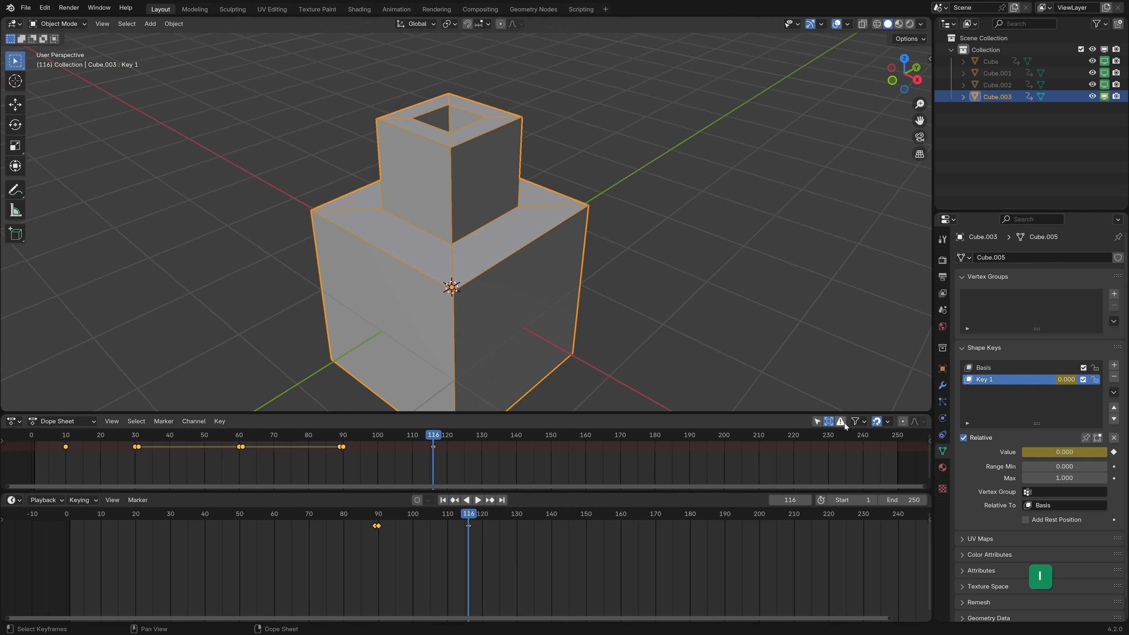
- Set the scene's end frame to 120 and its frame rate to 60 fps
click(943, 261)
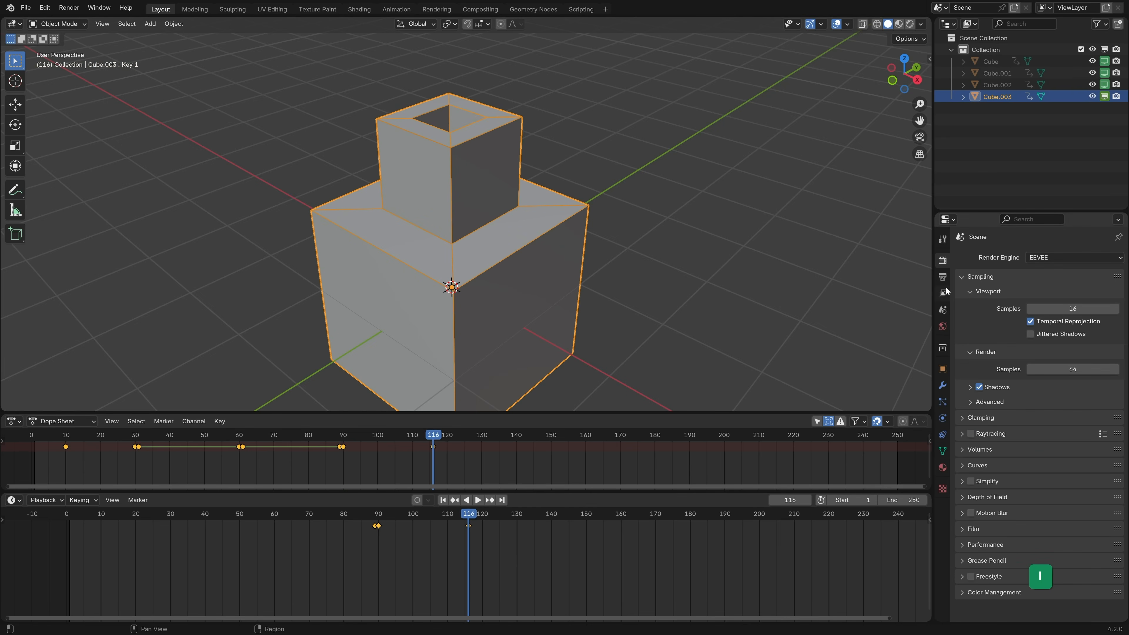
click(943, 277)
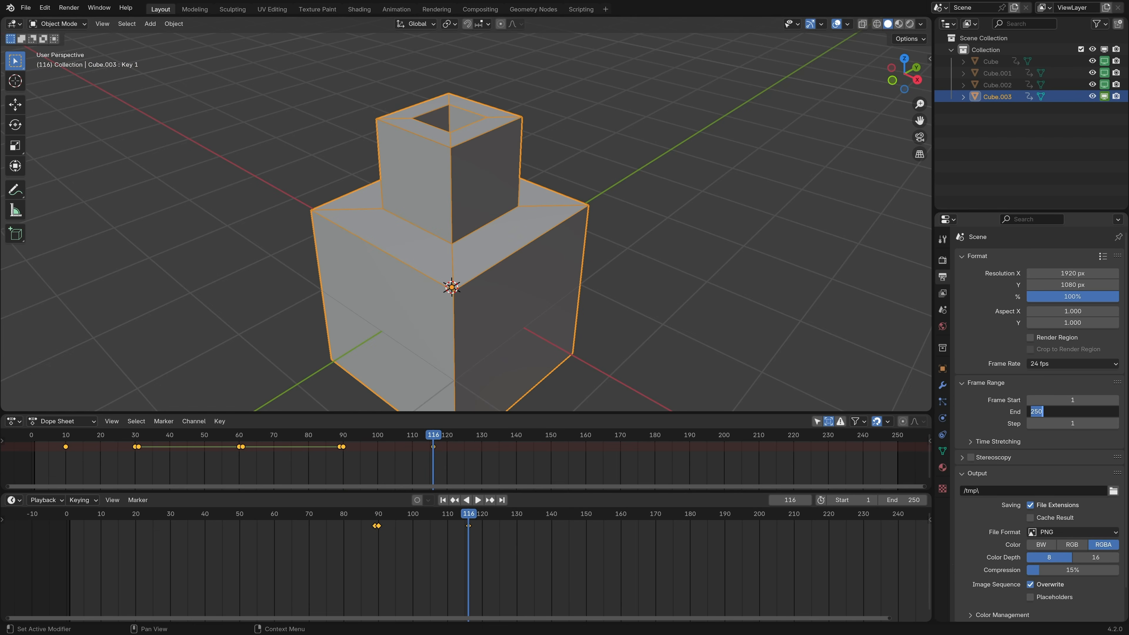
text(120)
key(Return)
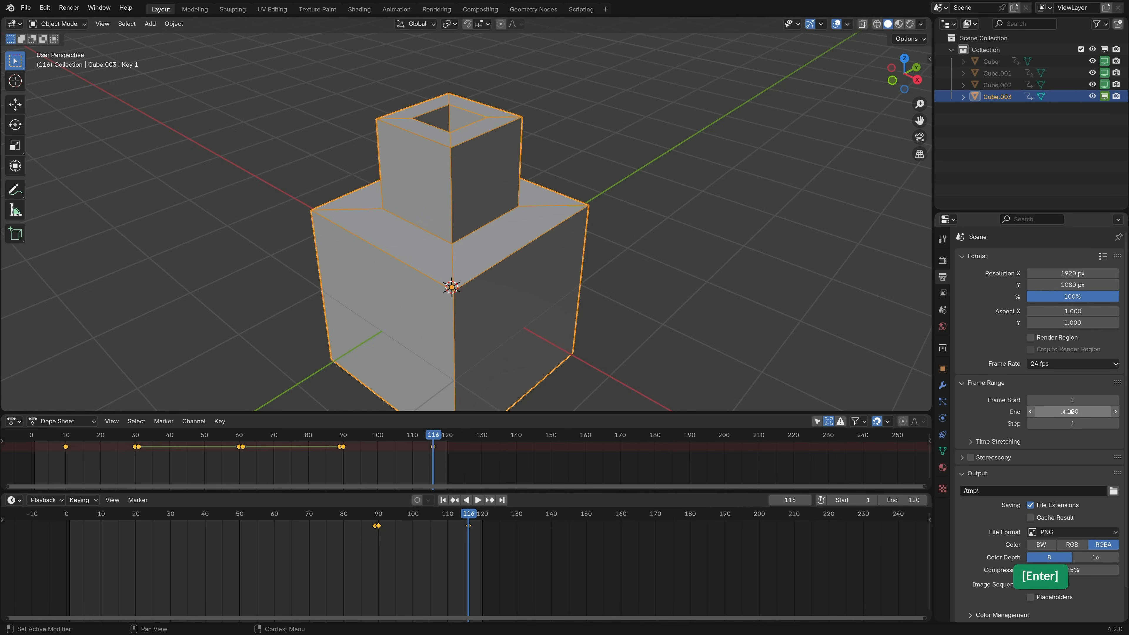
click(1057, 364)
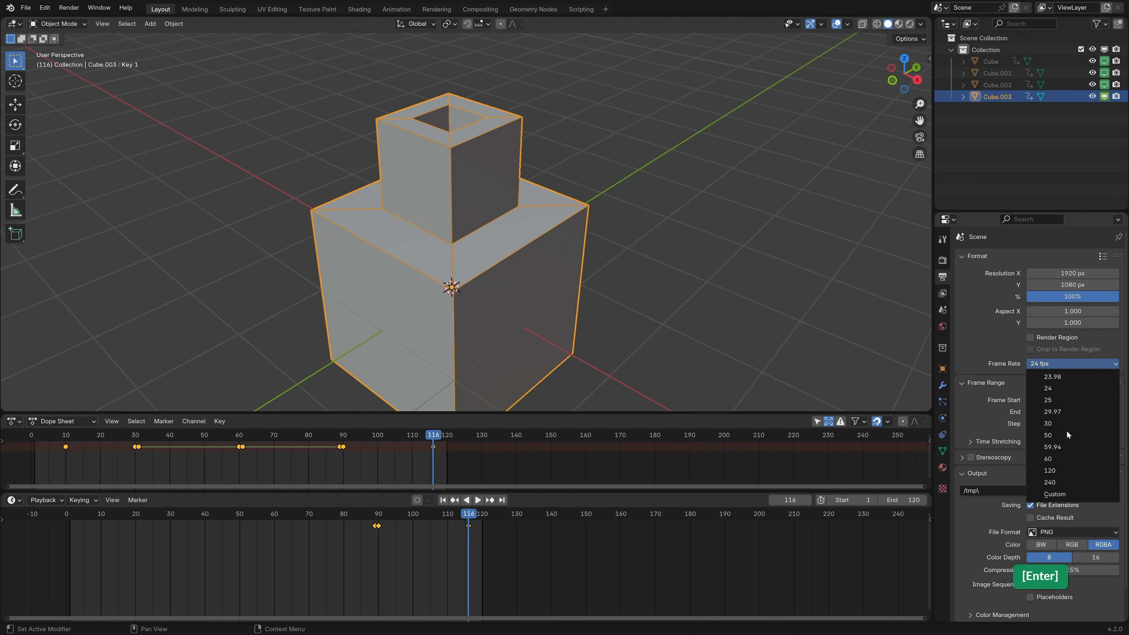
click(1070, 462)
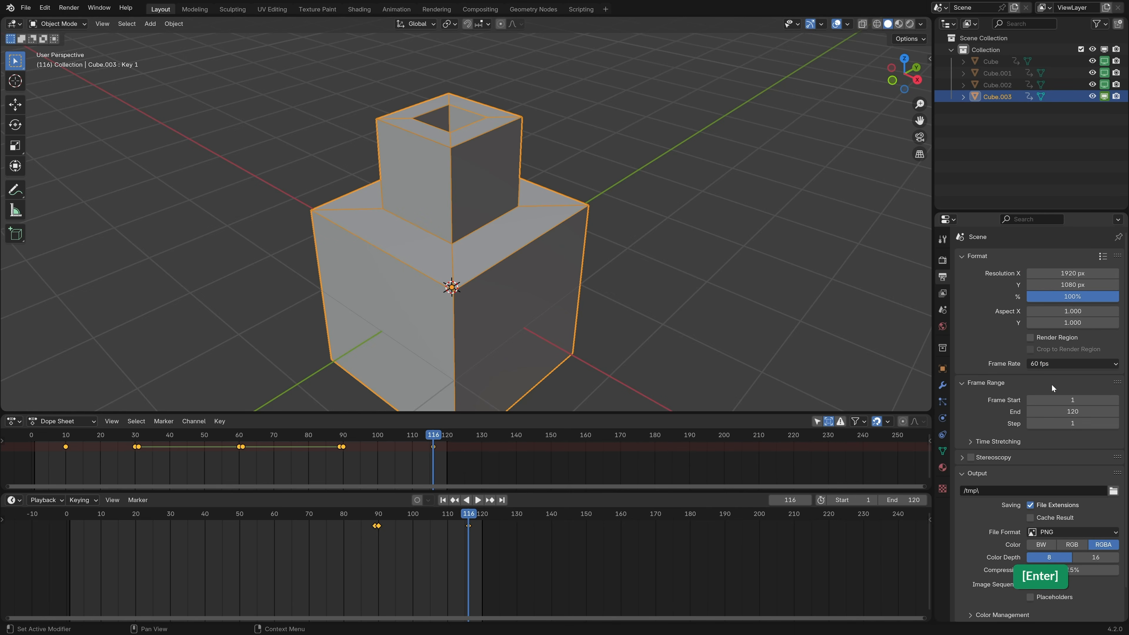
- Play back the animation to check its timing at 60 fps
middle_drag(433, 461, 611, 461)
key(space)
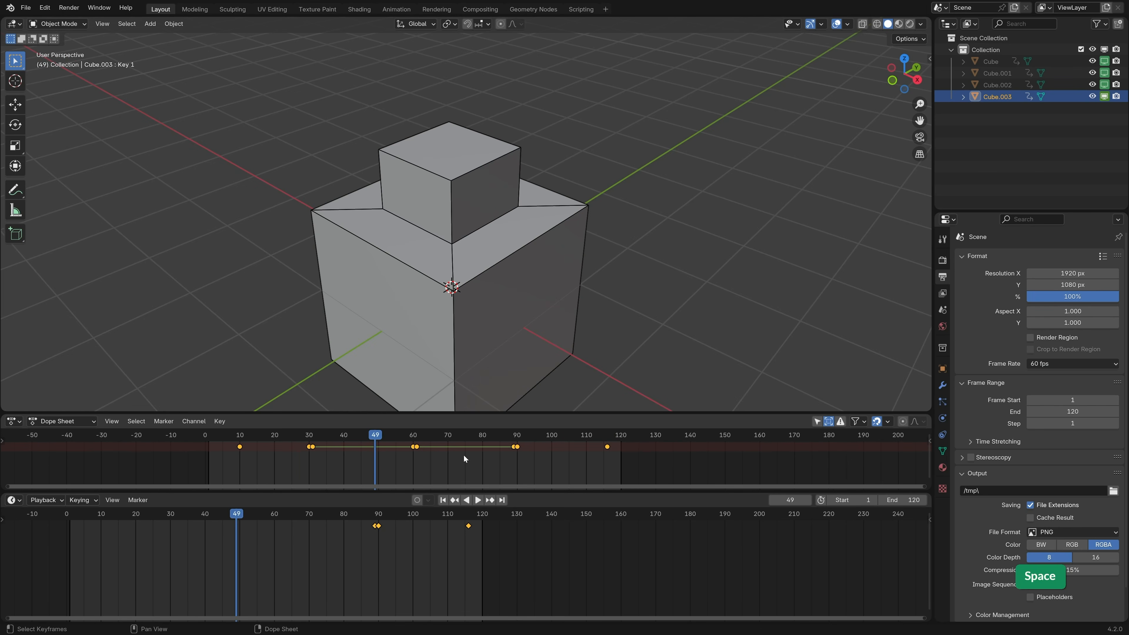
scroll(463, 455, down, 2)
- Scale all keyframes outward from frame 1 so the last one lands at about frame 245
click(292, 432)
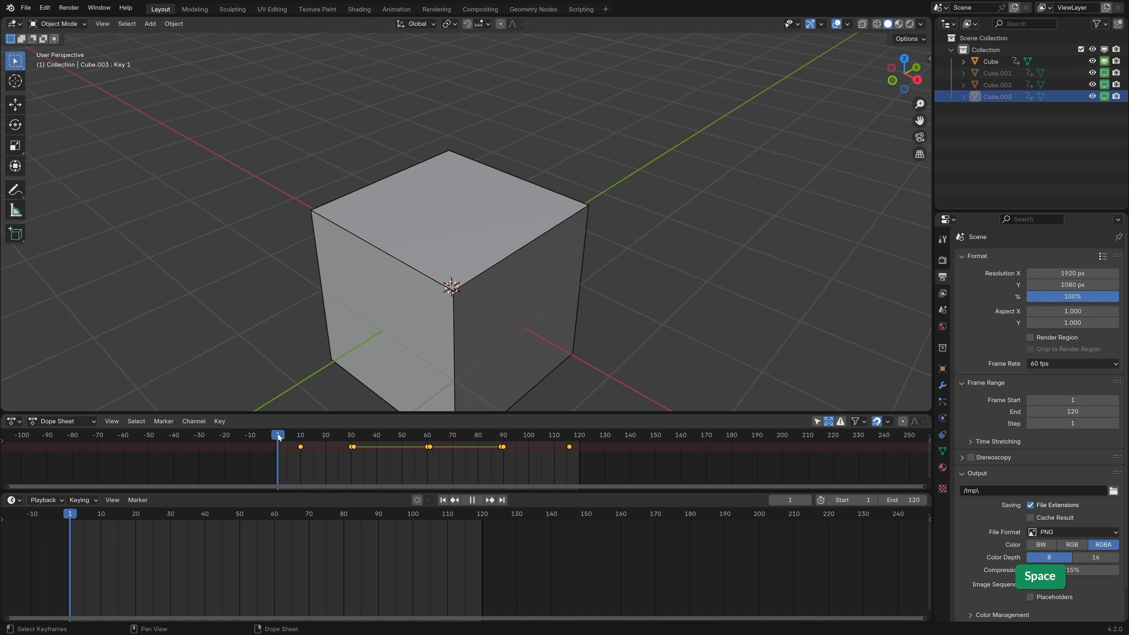
scroll(281, 440, down, 2)
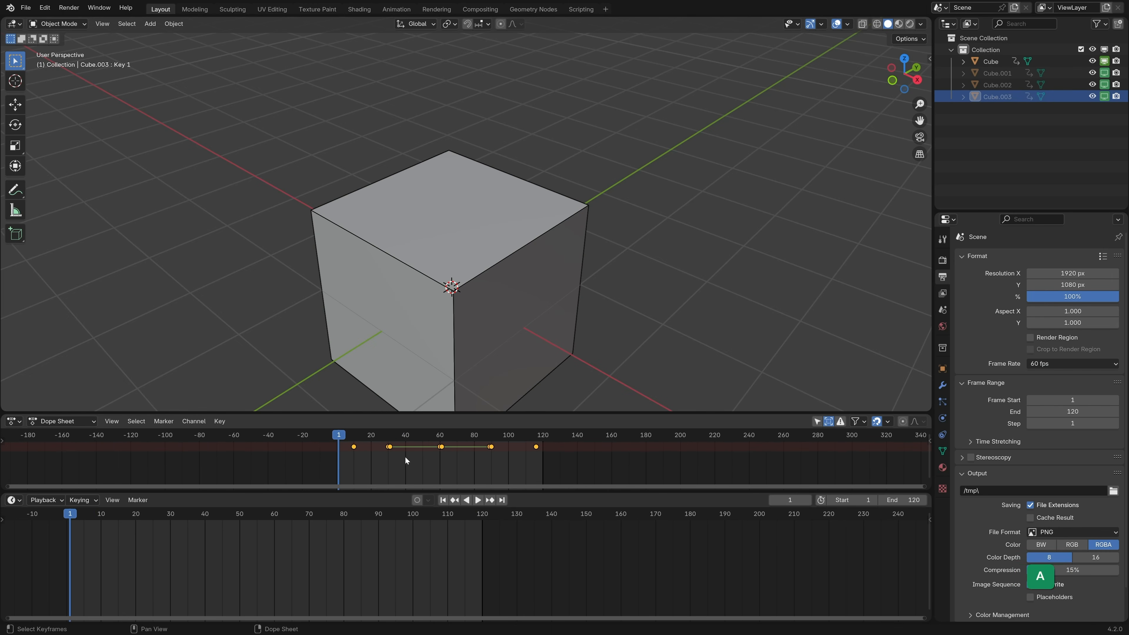
key(s)
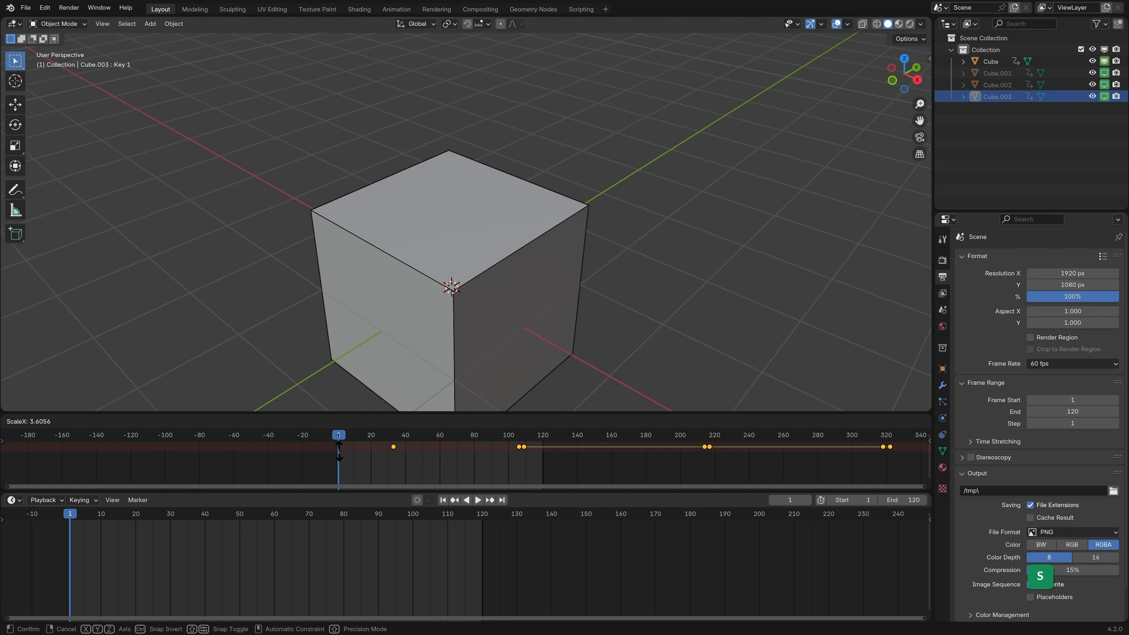
key(shift)
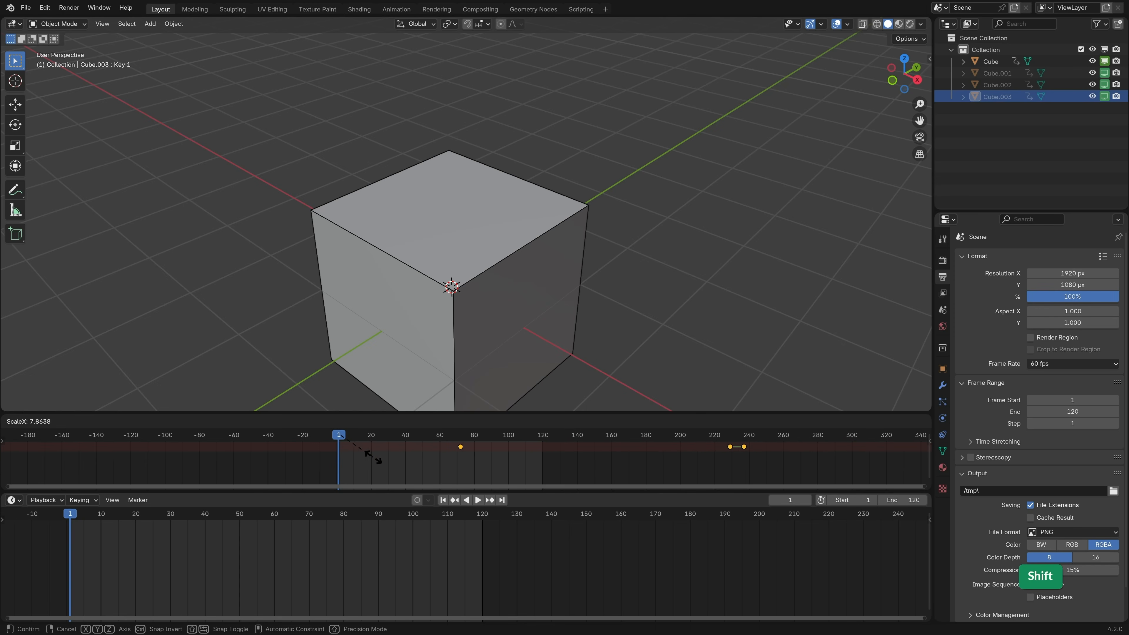
click(365, 435)
- Set the scene's end frame to 240 and play back the stretched animation
key(space)
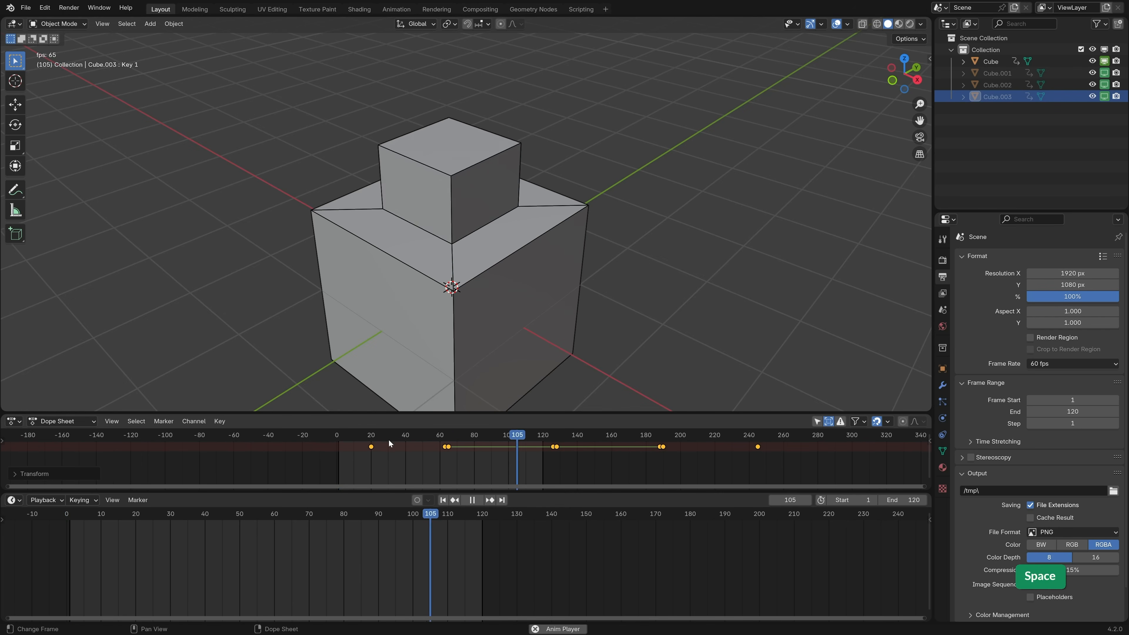
click(736, 435)
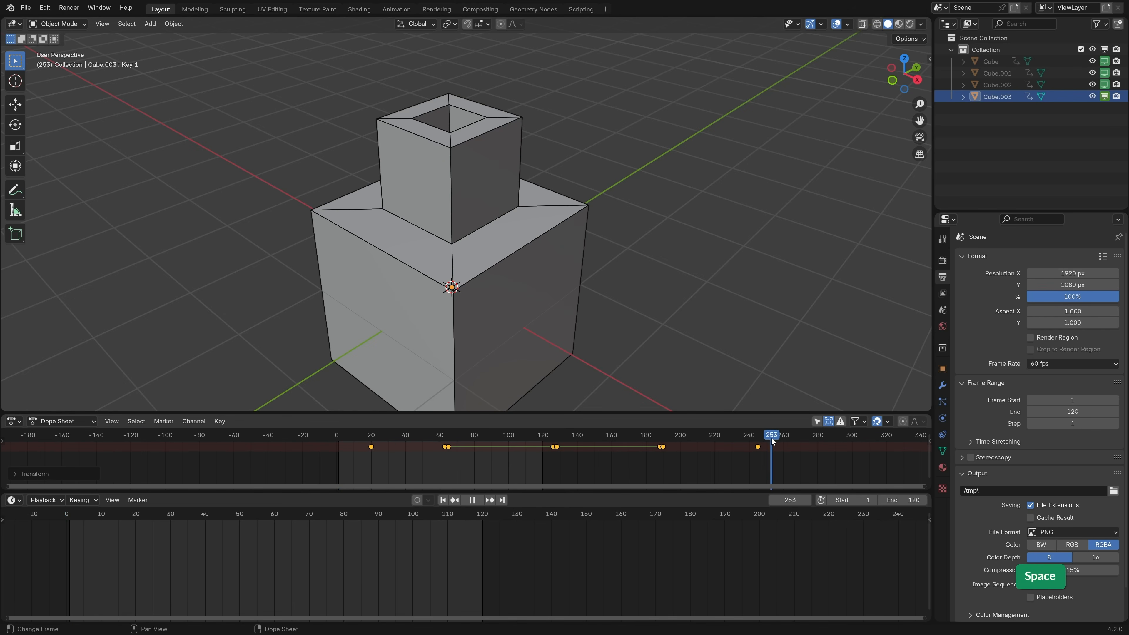
drag(765, 442, 763, 438)
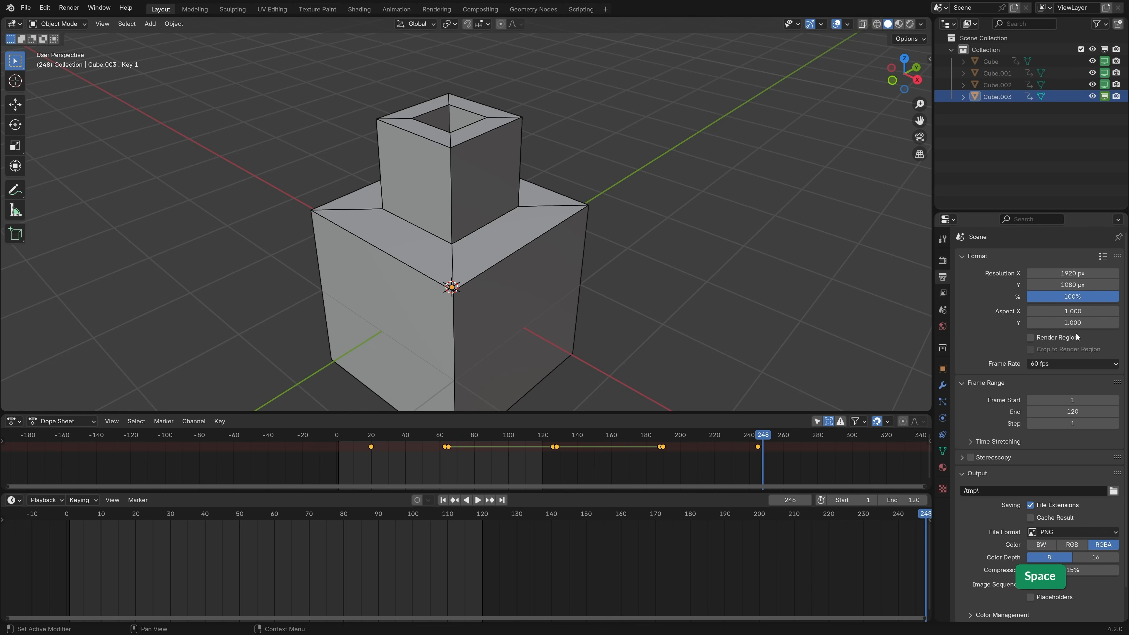
text(240)
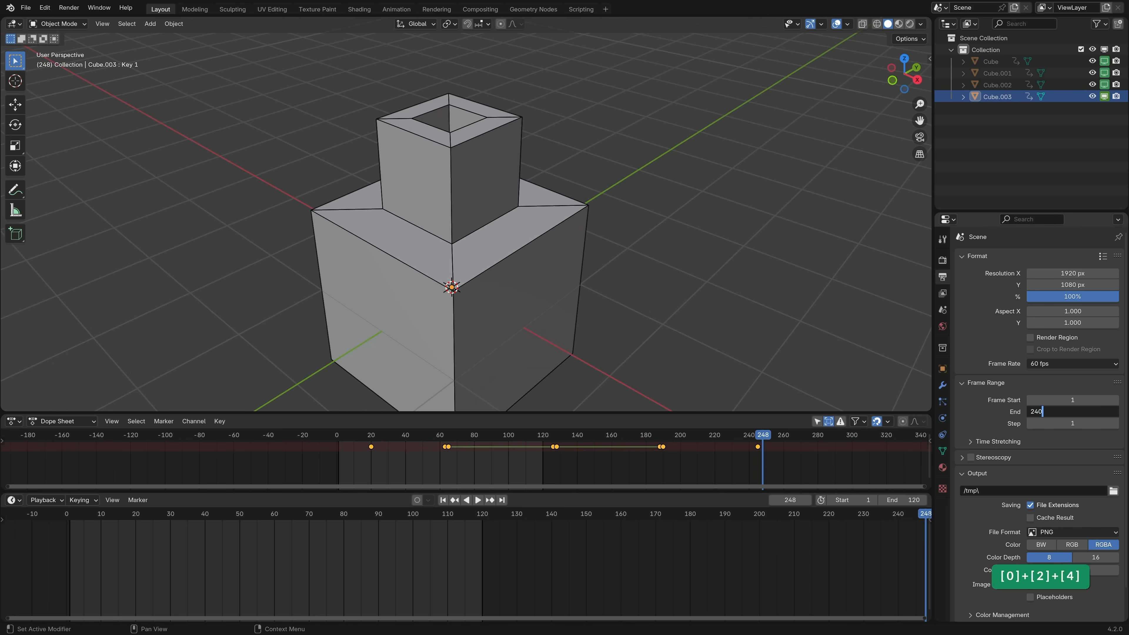
key(Return)
key(space)
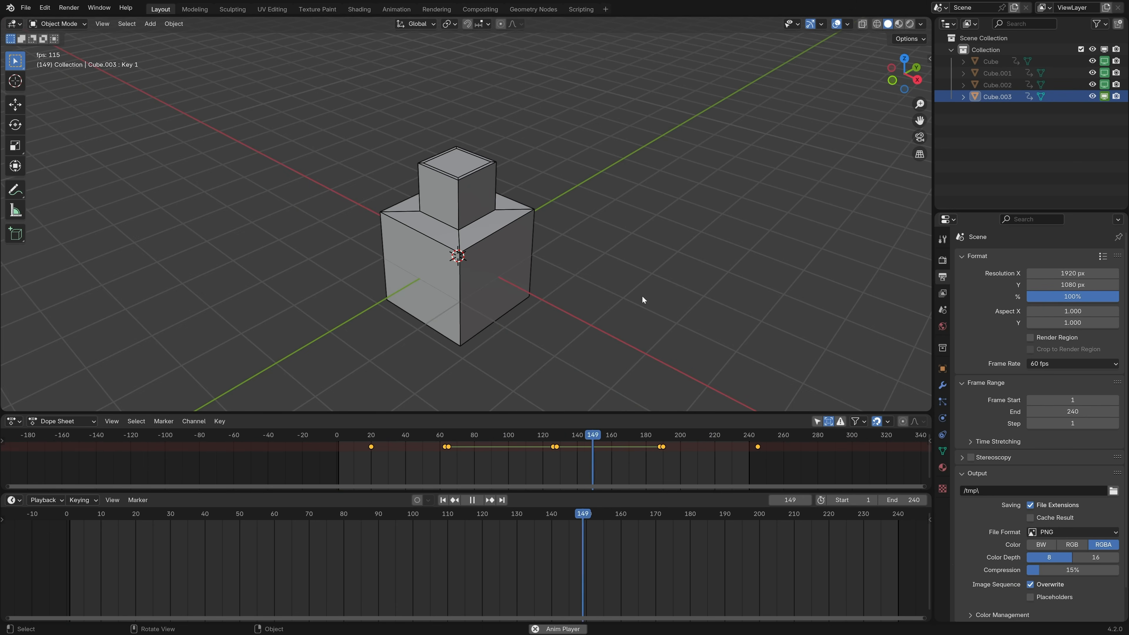
key(space)
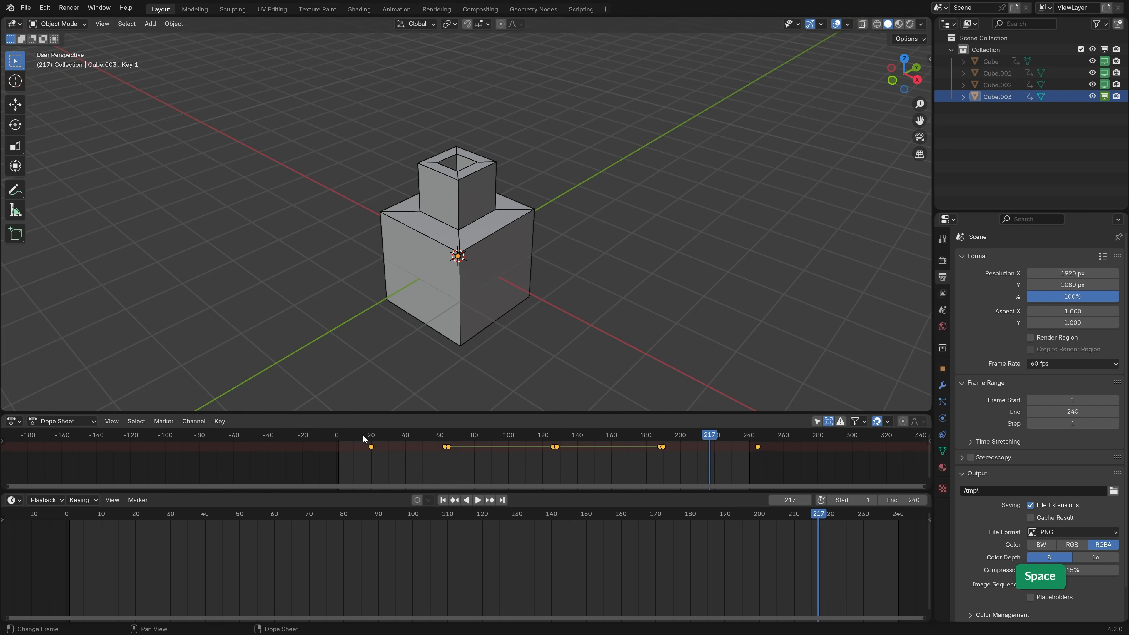
- Move to frame 62, add a camera and align it to the current view
drag(363, 435, 443, 435)
key(shift+a)
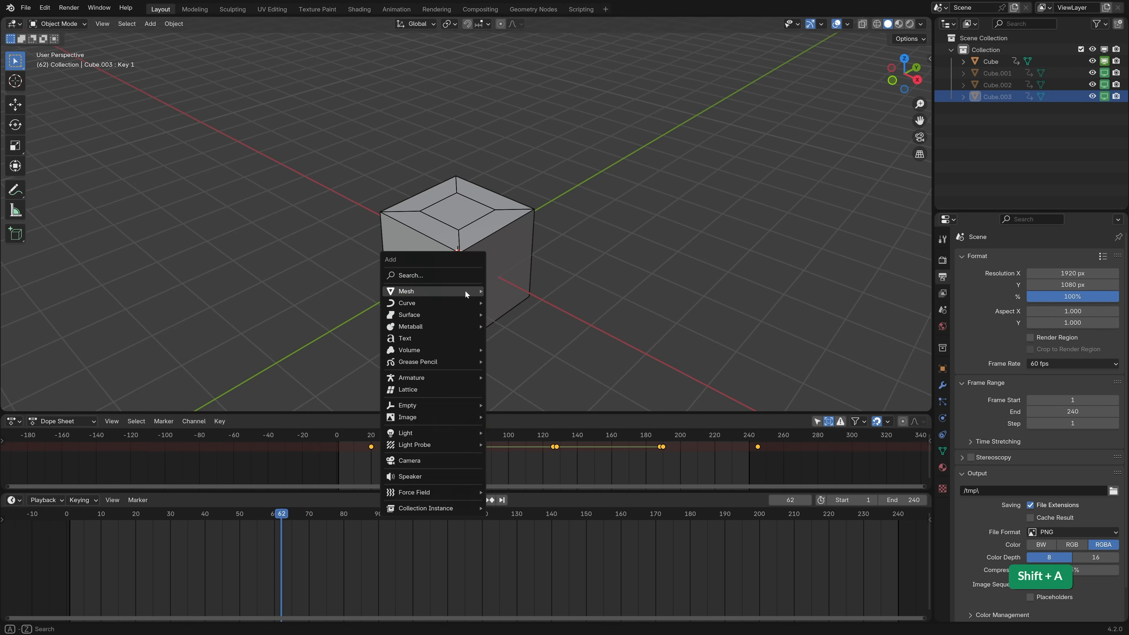
click(451, 461)
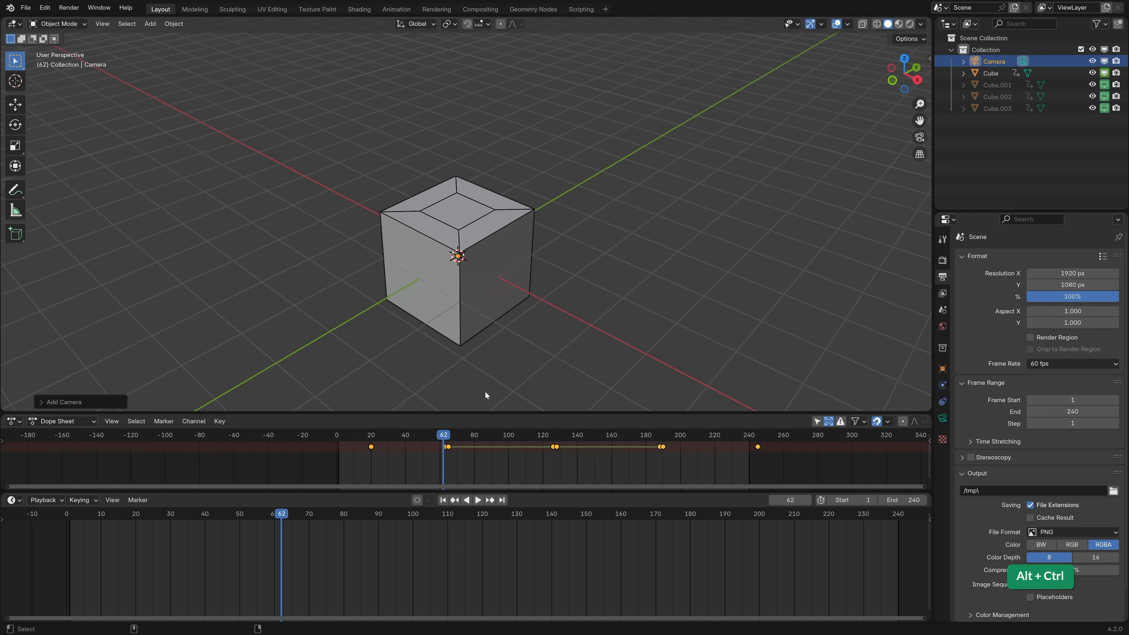
key(ctrl+alt+KP_0)
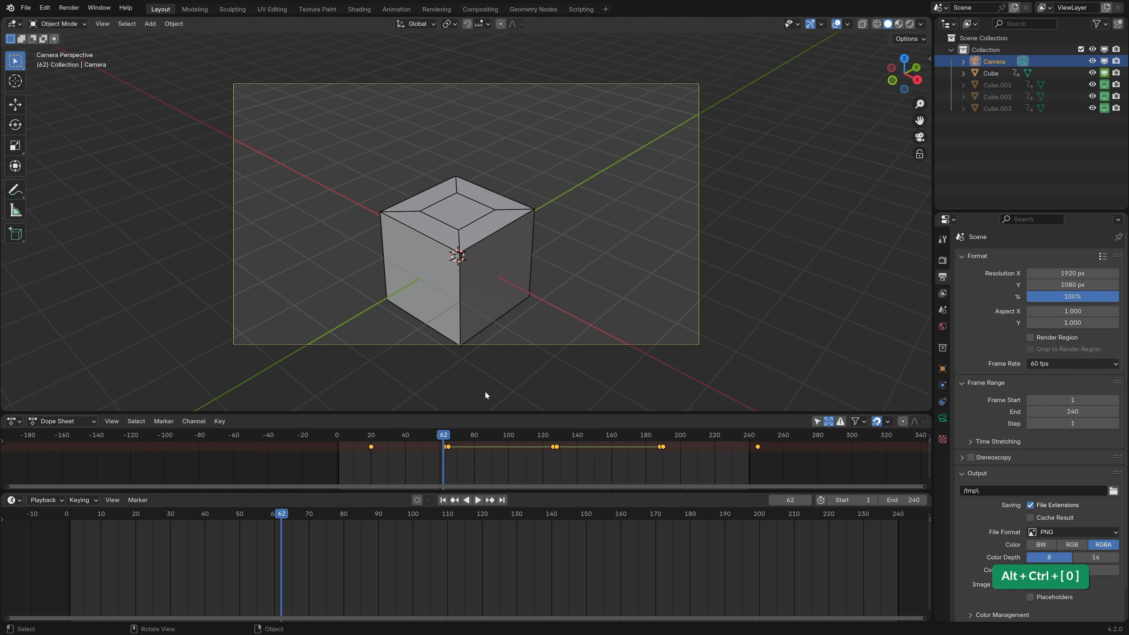
- Lock the camera to the view and reframe the cube near the middle of the shot from a more rotated angle
shift+click(507, 269)
key(q)
click(474, 266)
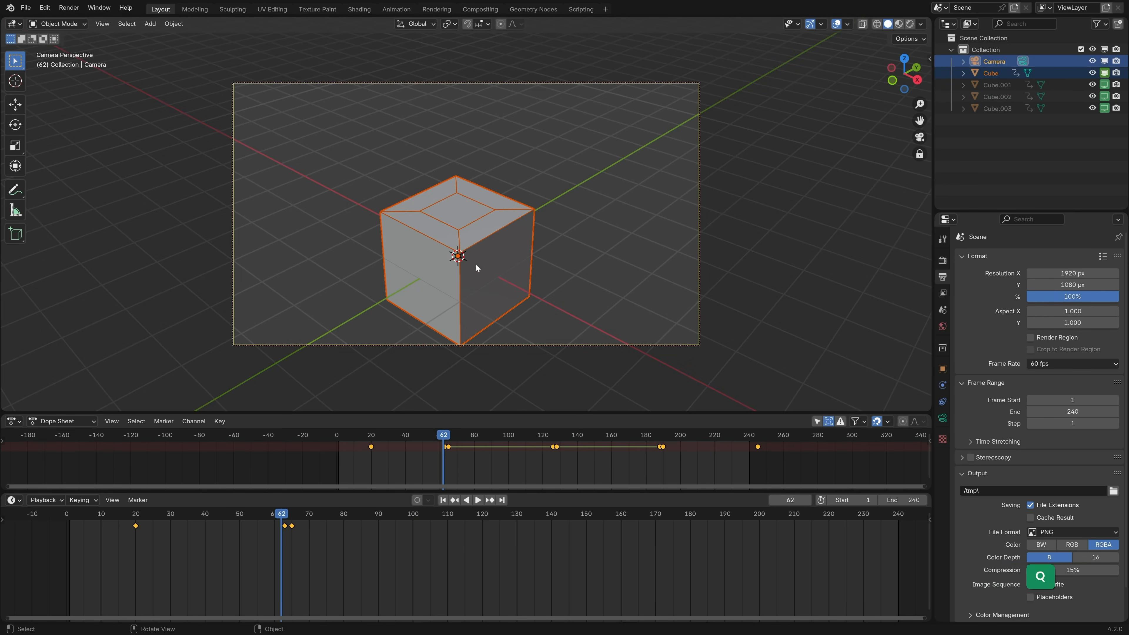
key(q)
shift+middle_drag(499, 285, 567, 246)
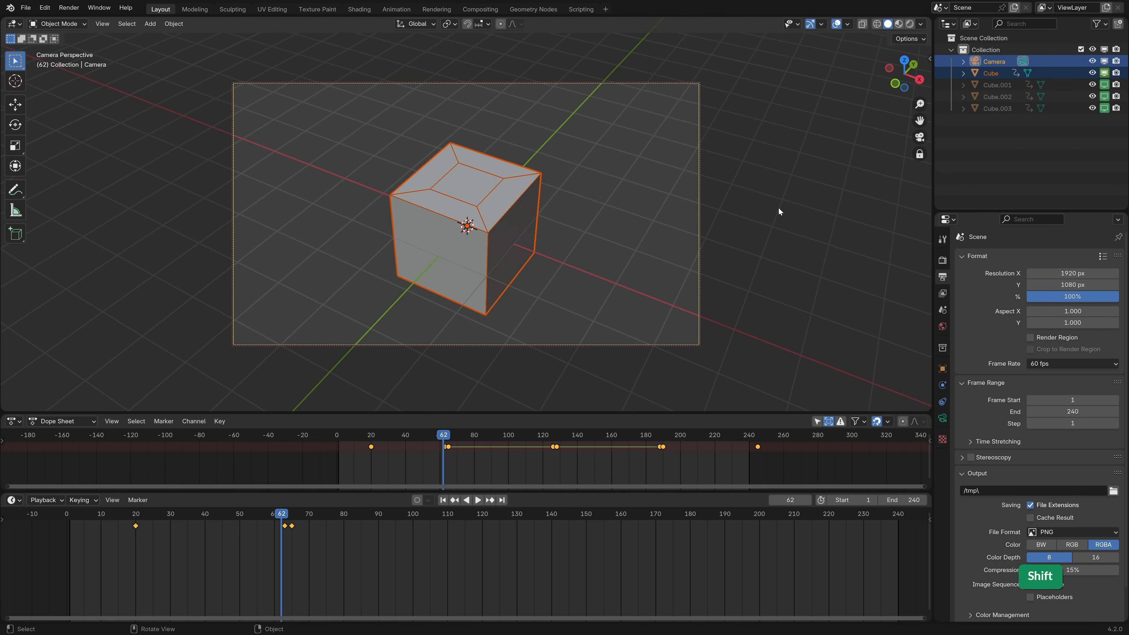
click(779, 211)
shift+middle_drag(513, 216, 508, 217)
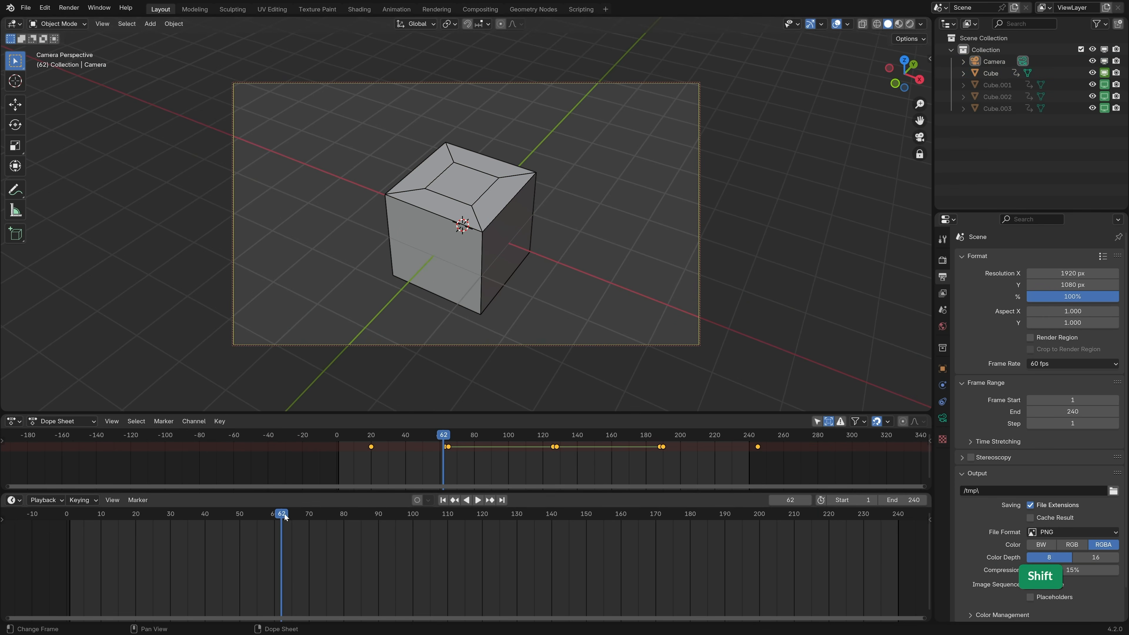
- Try to keyframe the camera at frames 0, 93 and 179, reframing the cube from a different angle for the later two
drag(284, 513, 34, 527)
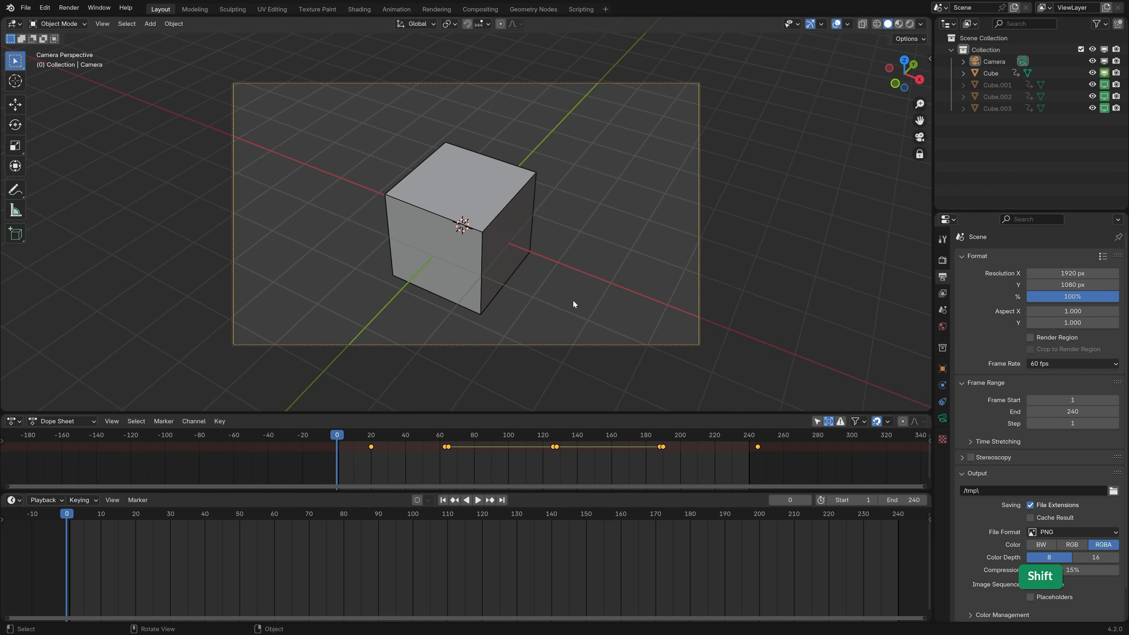
key(i)
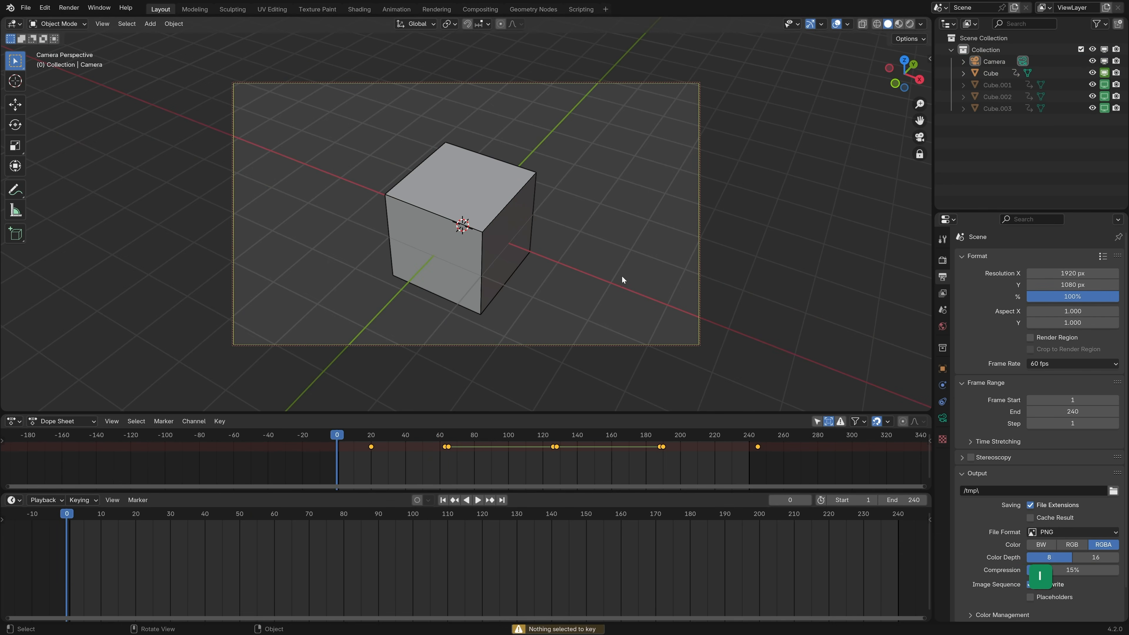
drag(374, 435, 497, 438)
middle_drag(555, 187, 533, 197)
mouse_move(534, 197)
shift+middle_down()
mouse_move(551, 227)
mouse_move(528, 204)
shift+middle_up()
scroll(551, 227, up, 3)
key(i)
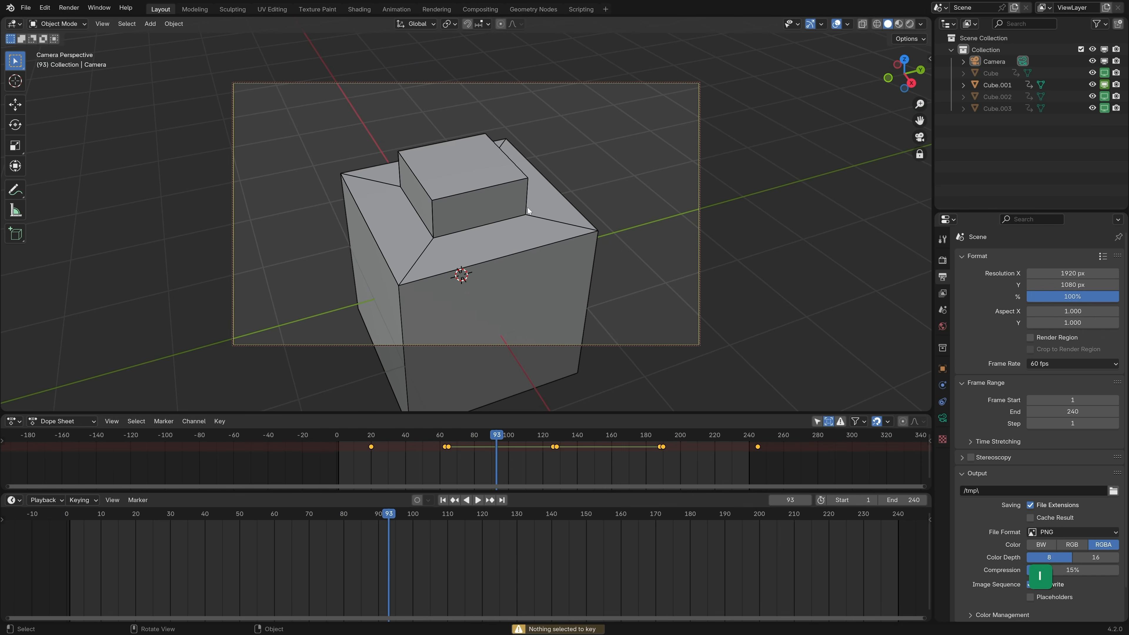
drag(502, 439, 644, 440)
middle_drag(666, 290, 560, 286)
key(i)
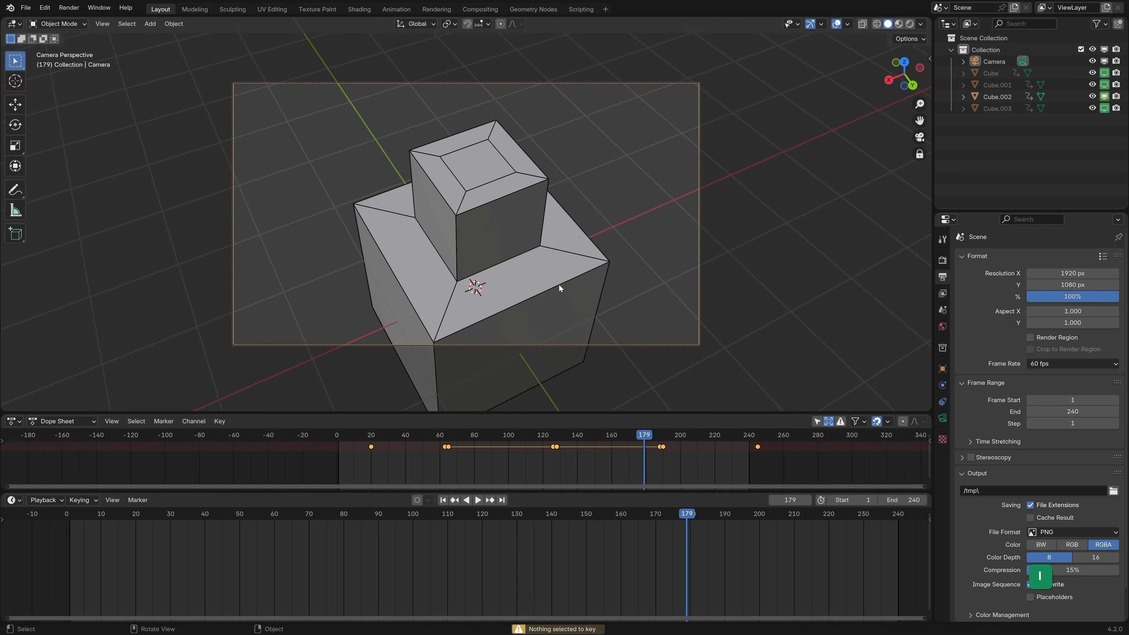
- Select the camera and keyframe it at frame 1 with the whole cube in shot, and at frame 52 from a rotated angle
drag(643, 440, 338, 448)
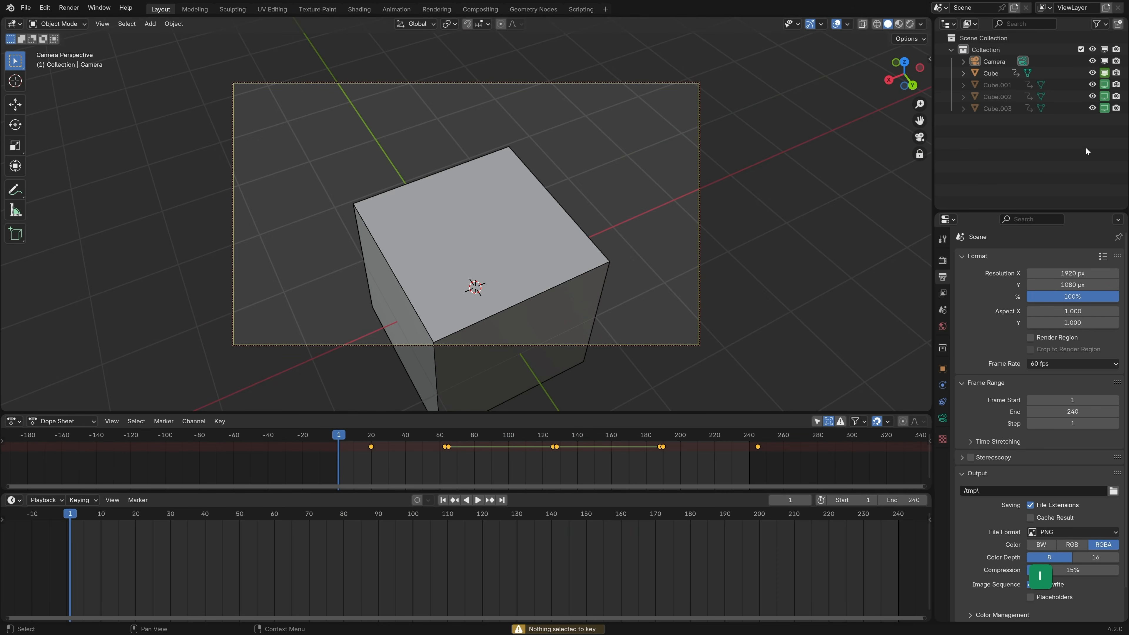
click(995, 61)
middle_drag(494, 308, 547, 283)
scroll(582, 295, down, 2)
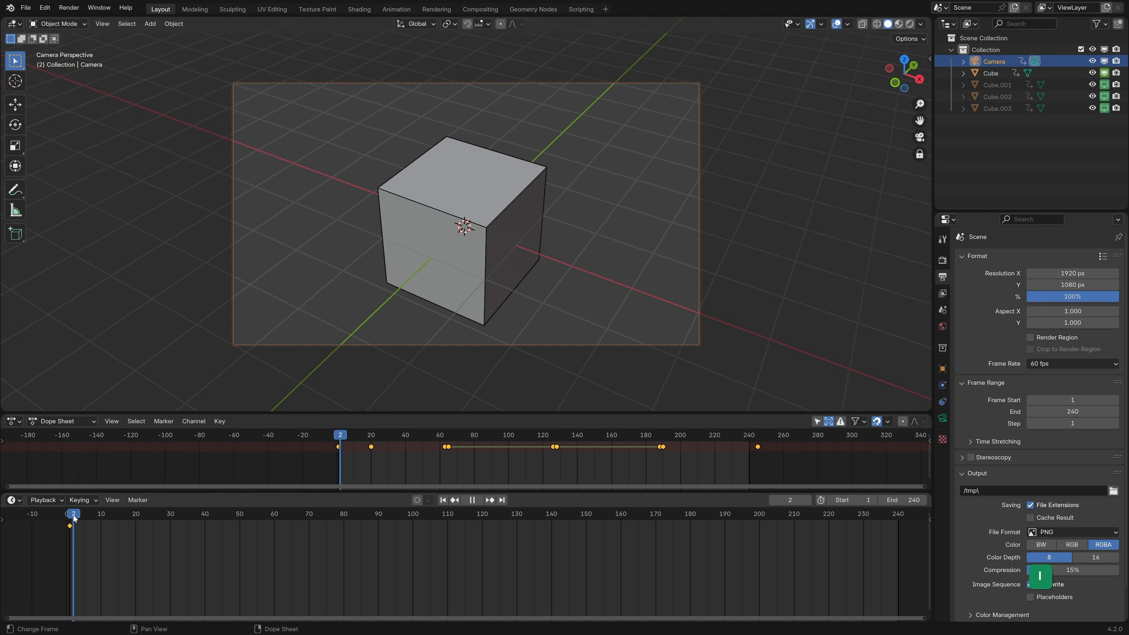
drag(71, 518, 246, 537)
middle_drag(587, 250, 534, 280)
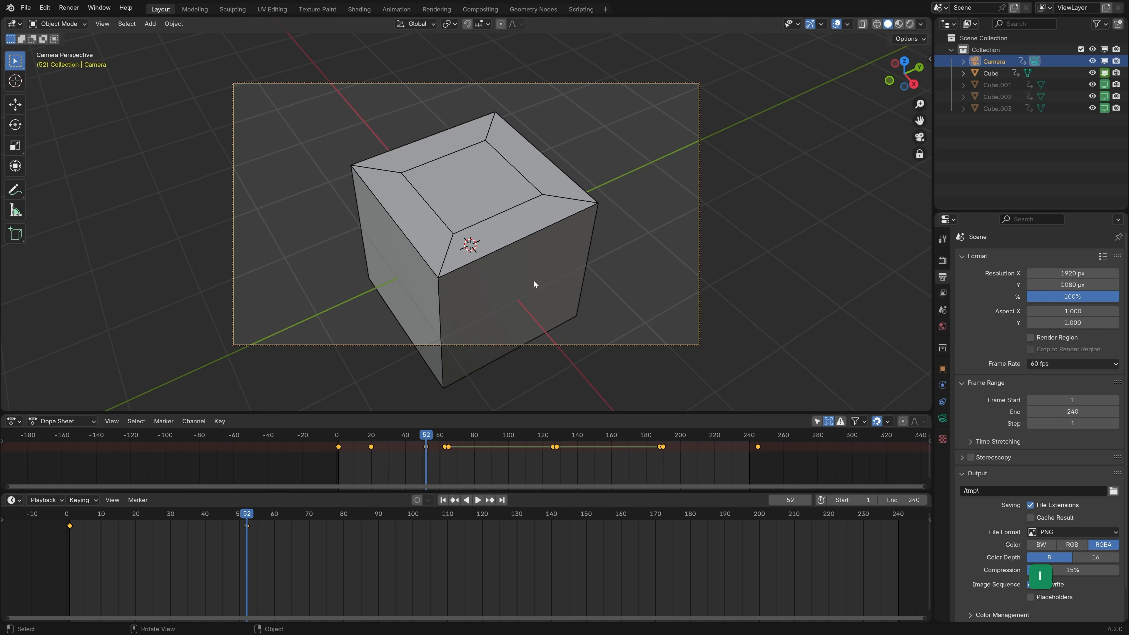
- Keyframe the camera at frame 115 from a low side angle and at frame 170 looking down on the extruded block
drag(224, 528, 467, 524)
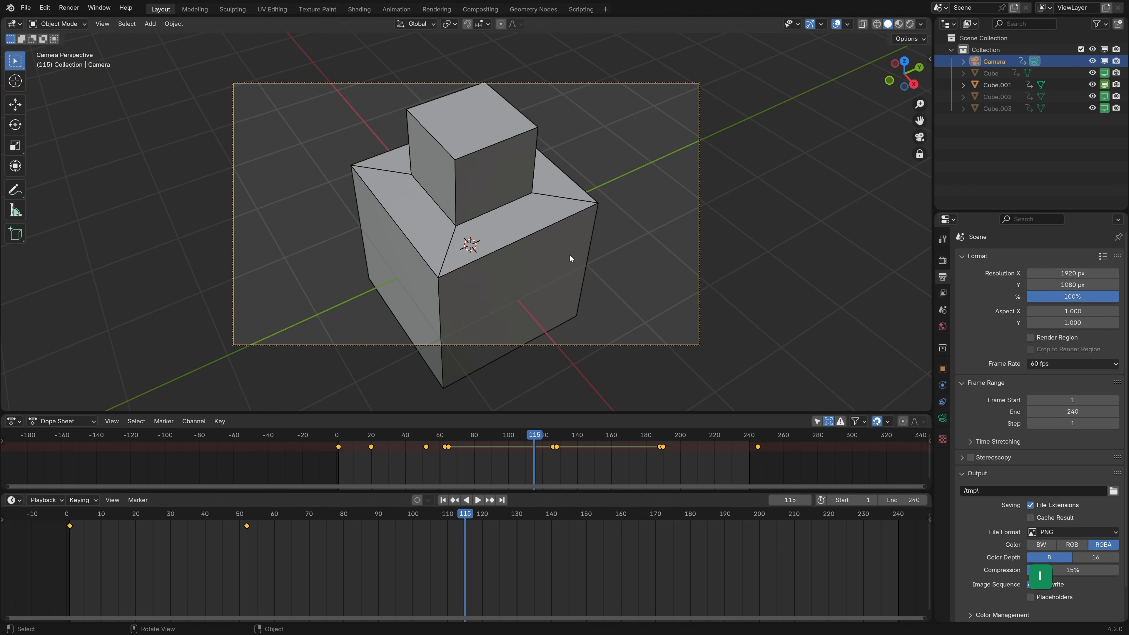
middle_drag(570, 255, 476, 272)
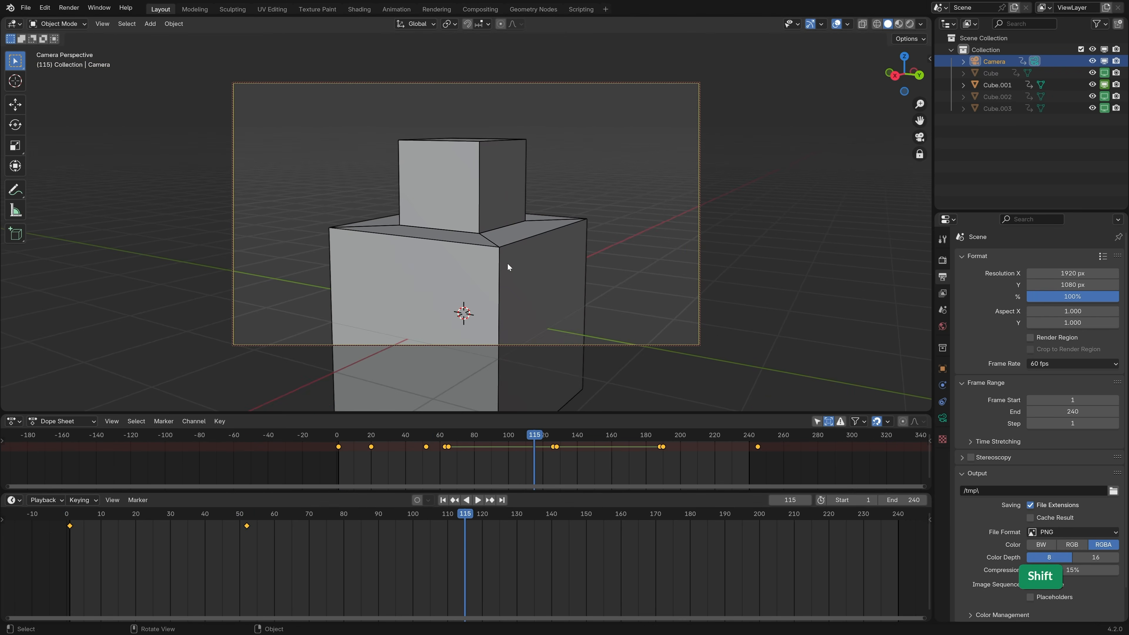
drag(470, 519, 655, 511)
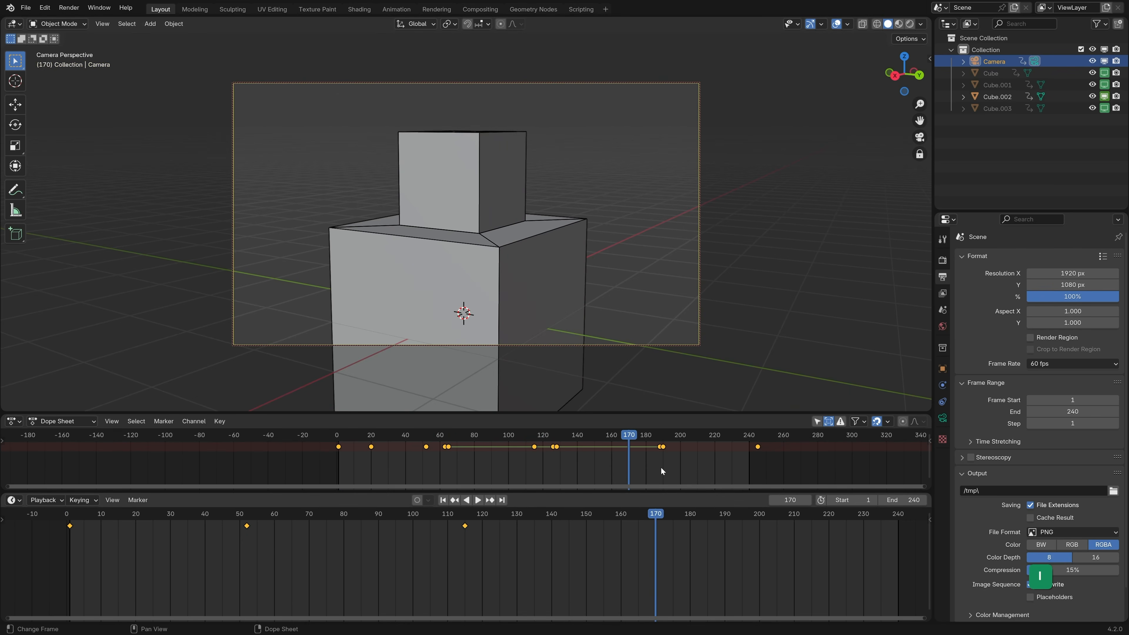
middle_drag(567, 269, 560, 332)
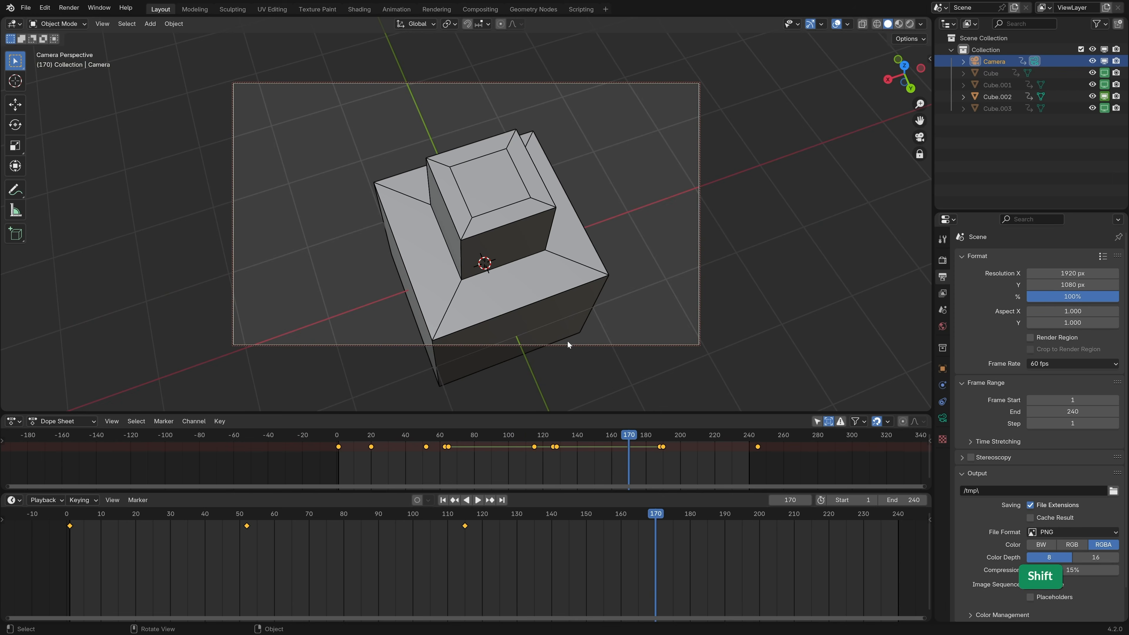
key(i)
- Keyframe a close-up of the recessed top block at frame 210 and play back the camera animation
drag(680, 527, 794, 517)
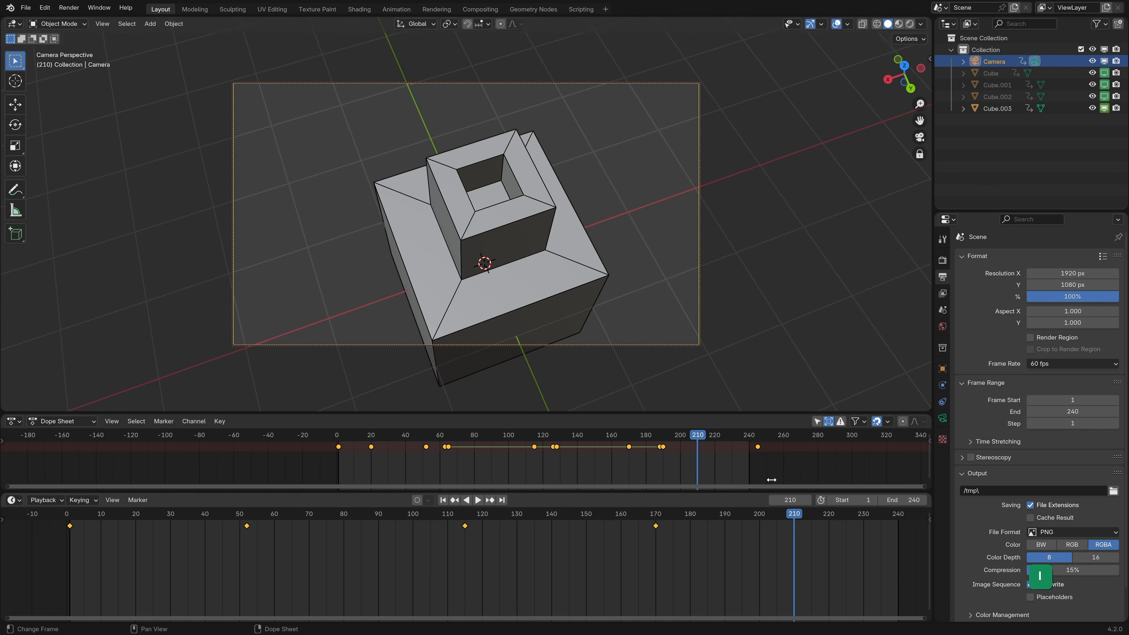
scroll(556, 320, up, 5)
shift+middle_drag(562, 310, 527, 324)
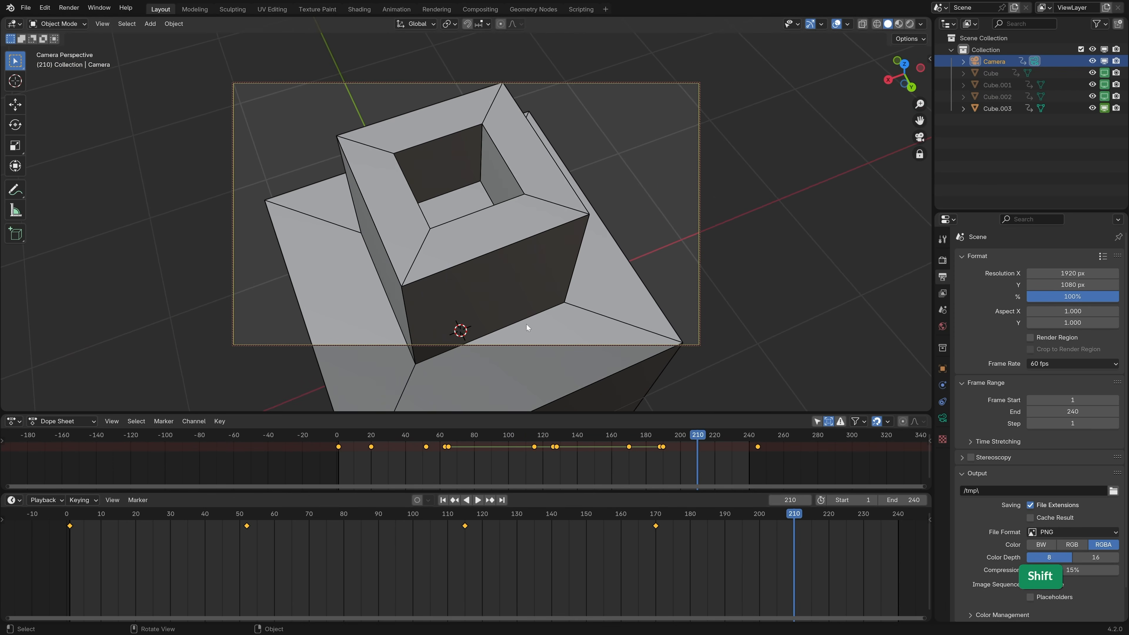
key(space)
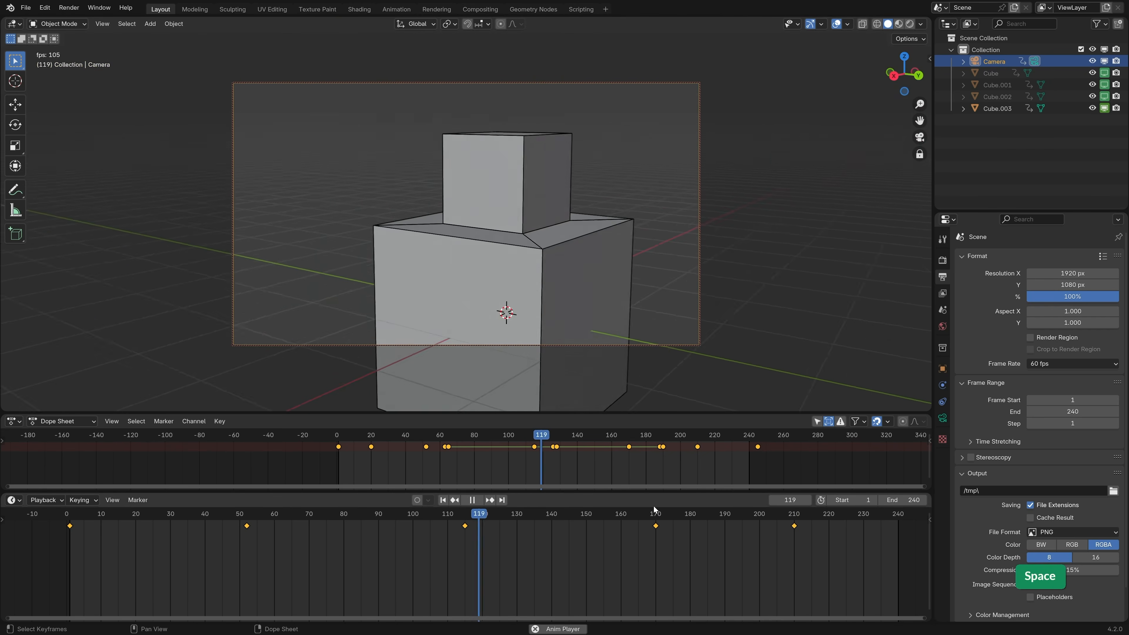
- Recentre the model in the camera frame at frames 84 and 28, keyframing the camera at each
drag(95, 518, 358, 526)
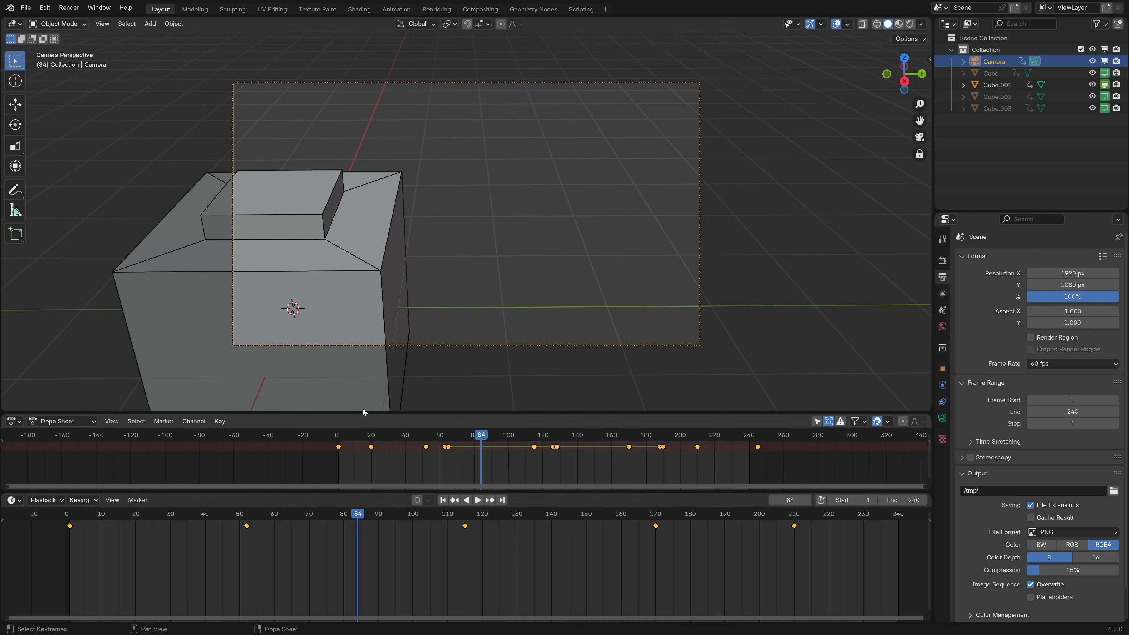
shift+middle_drag(376, 302, 520, 283)
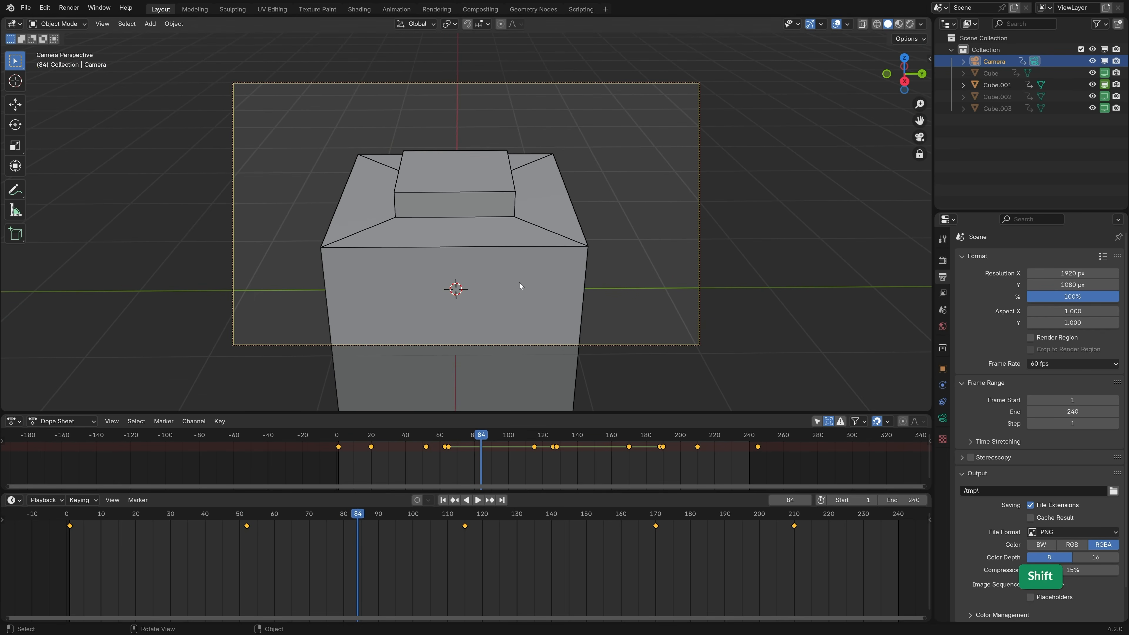
drag(357, 515, 163, 526)
shift+middle_drag(546, 288, 540, 275)
key(i)
- Recentre the model with camera keyframes at about frames 143 and 189, and play back the animation
drag(305, 517, 562, 517)
shift+middle_drag(653, 346, 514, 346)
key(i)
drag(592, 522, 721, 523)
shift+middle_drag(558, 338, 550, 326)
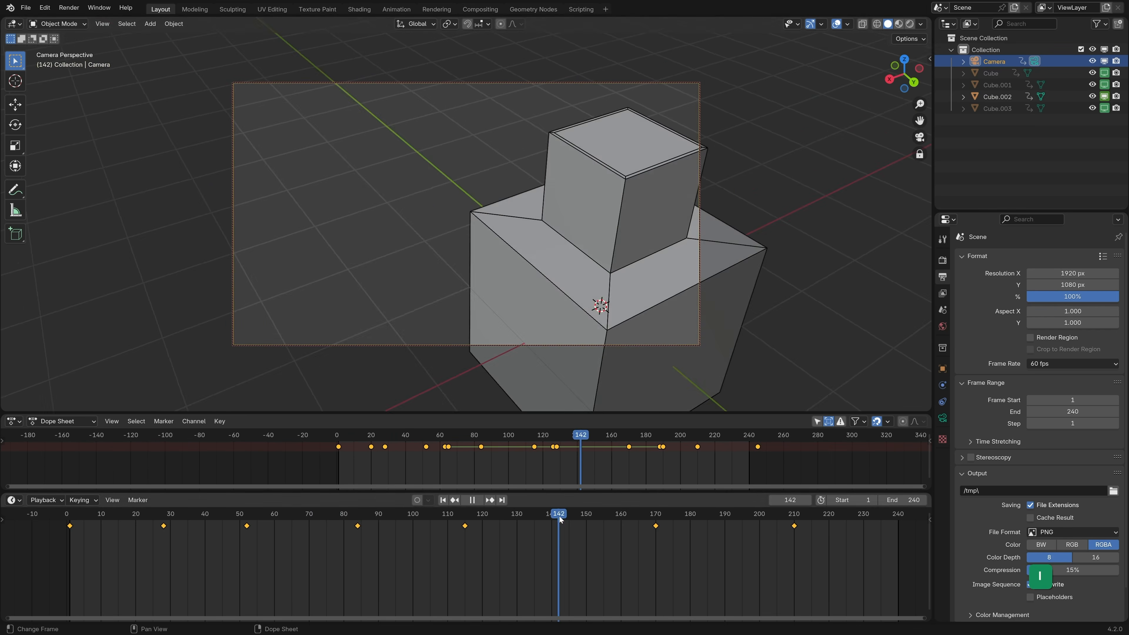
key(i)
key(space)
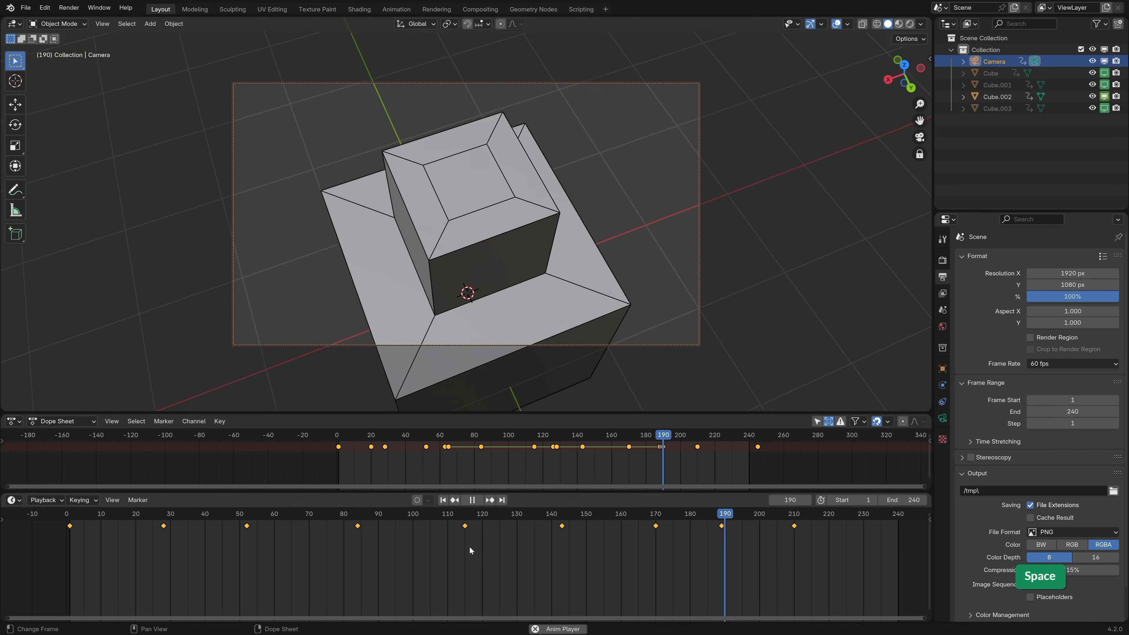
- Recentre the model in the camera frame and keyframe the camera at frames 100 and 110
click(297, 518)
drag(297, 518, 413, 519)
shift+middle_drag(454, 342, 505, 338)
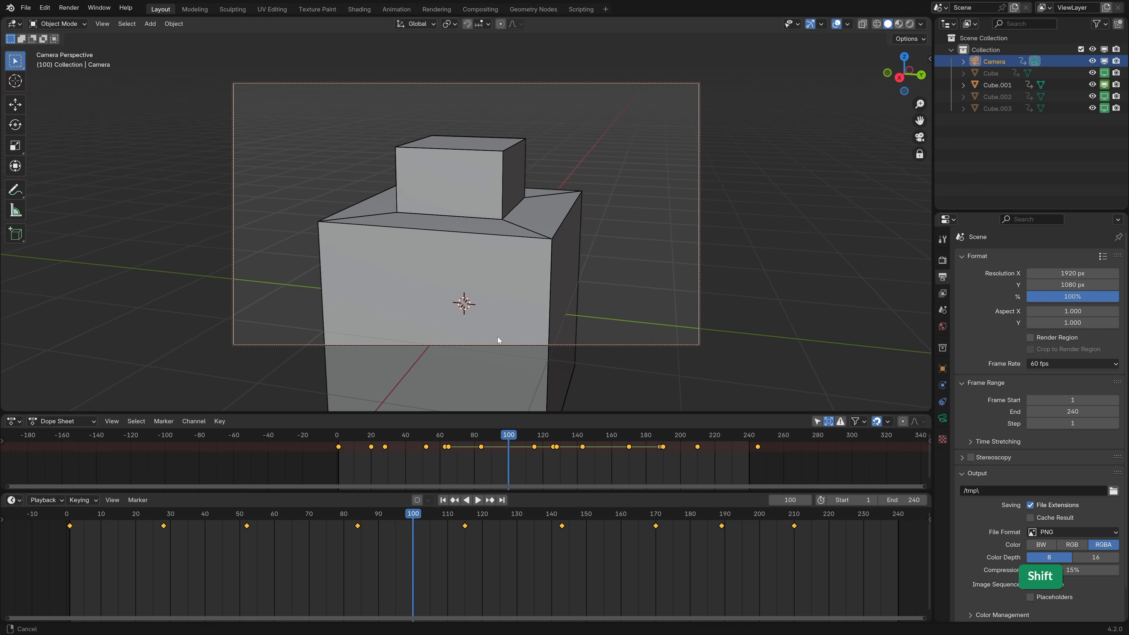
key(i)
mouse_move(425, 522)
mouse_down()
mouse_move(458, 520)
mouse_move(444, 519)
mouse_up()
shift+middle_drag(437, 319, 475, 330)
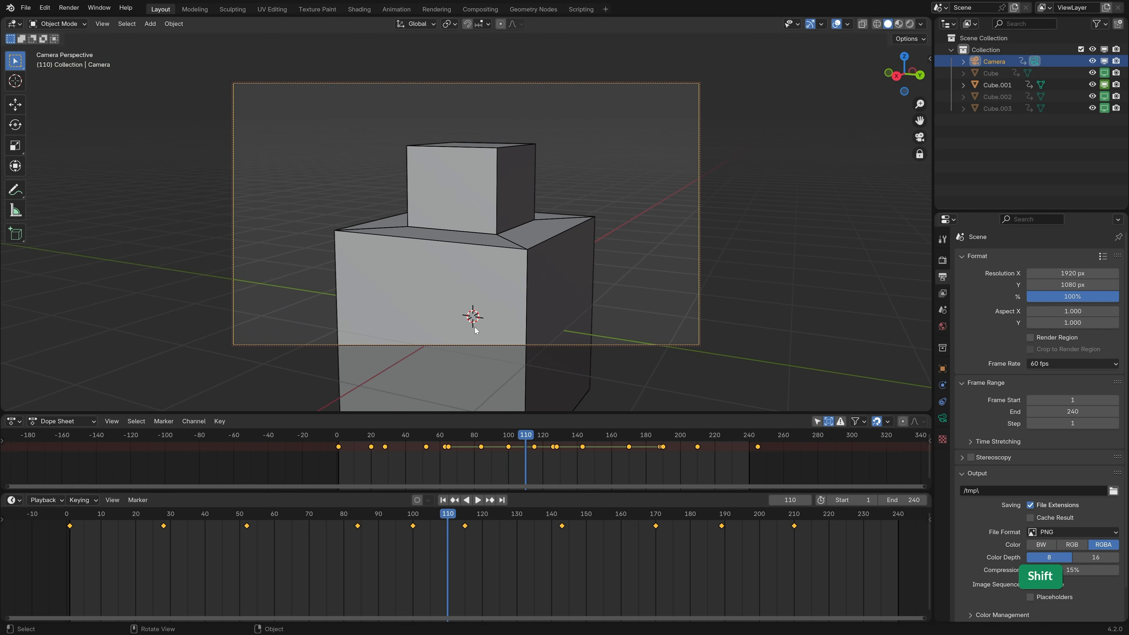
- Recentre the model in the shot and keyframe the camera at frames 130 and 161
drag(453, 516, 517, 517)
click(513, 516)
shift+middle_drag(547, 356, 526, 354)
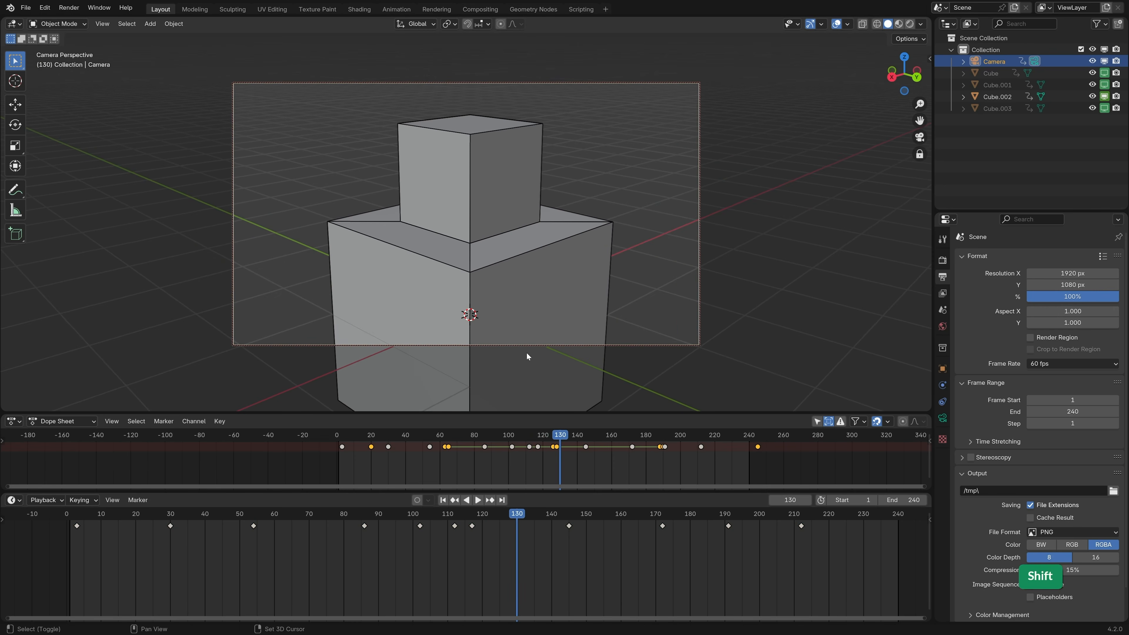
key(space)
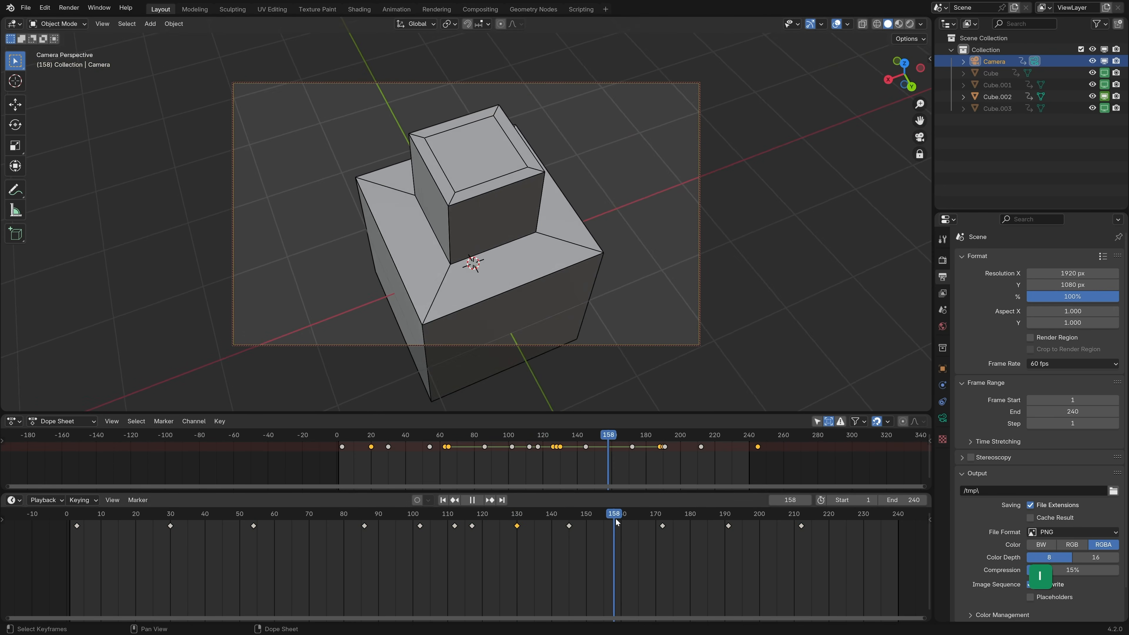
shift+middle_drag(542, 329, 531, 337)
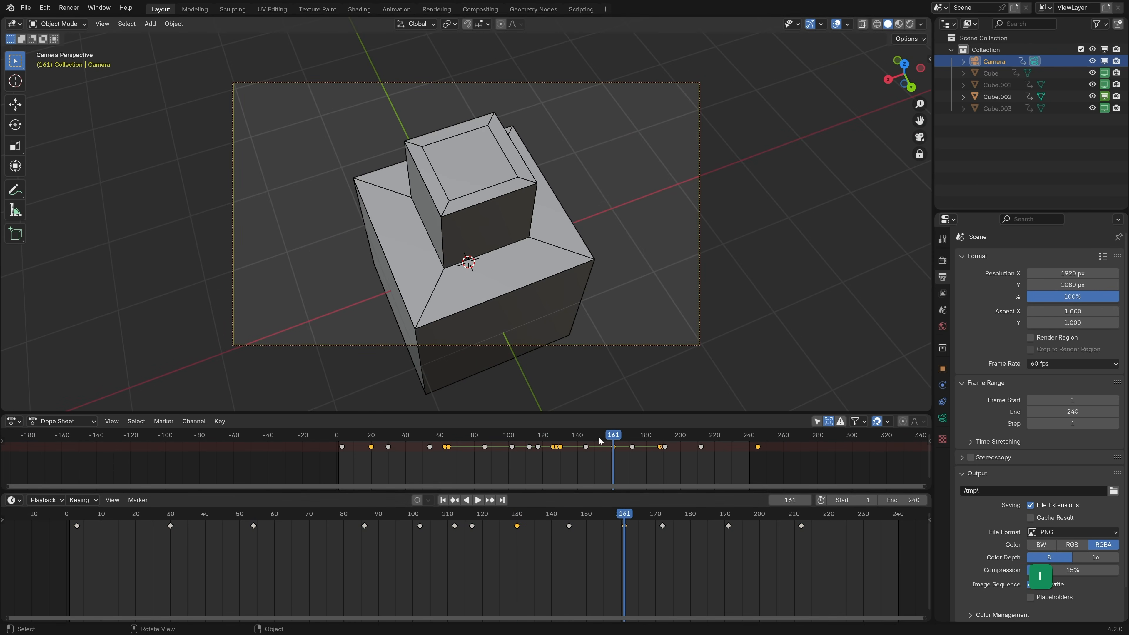
- Recentre the model with a camera keyframe at frame 180 and play back the animation to check the framing
drag(712, 515, 690, 515)
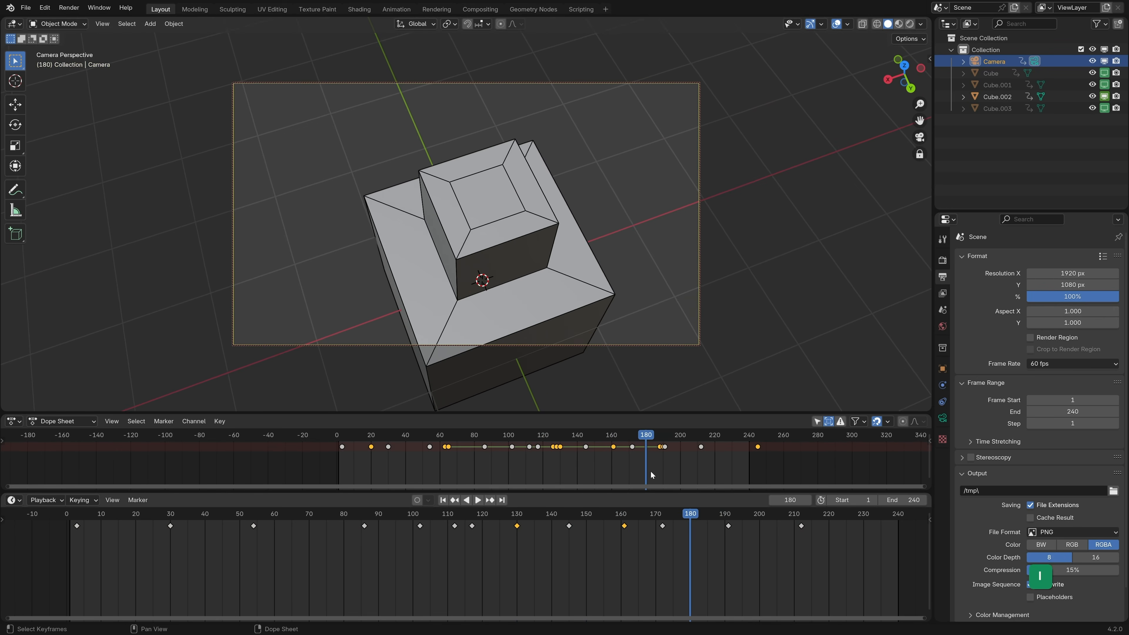
shift+middle_drag(520, 372, 499, 358)
key(i)
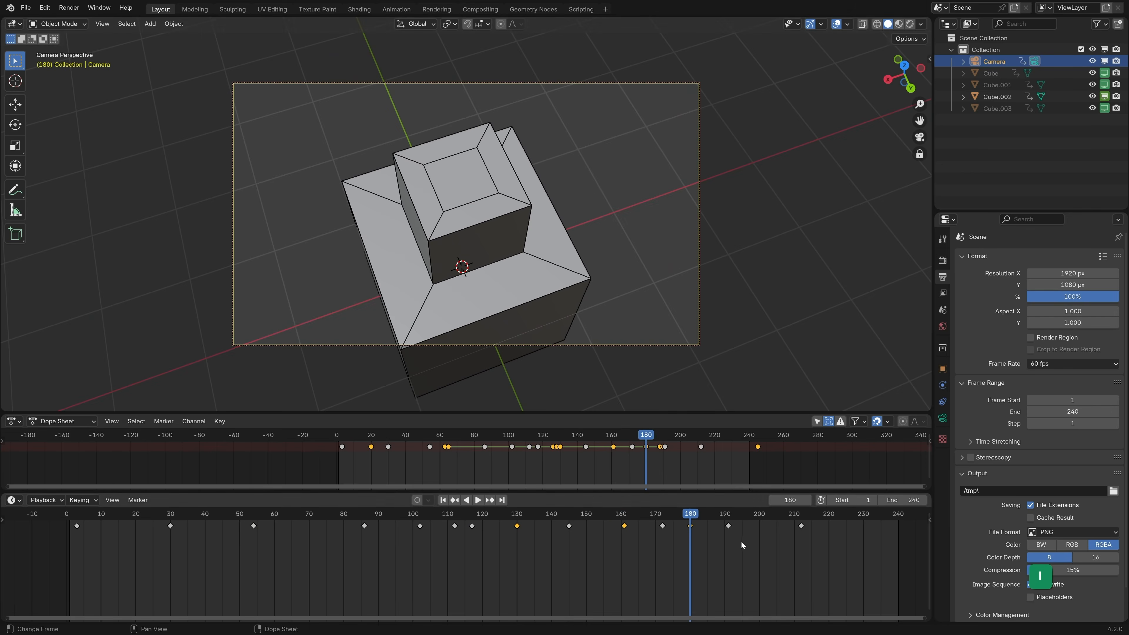
key(space)
drag(379, 524, 167, 516)
key(space)
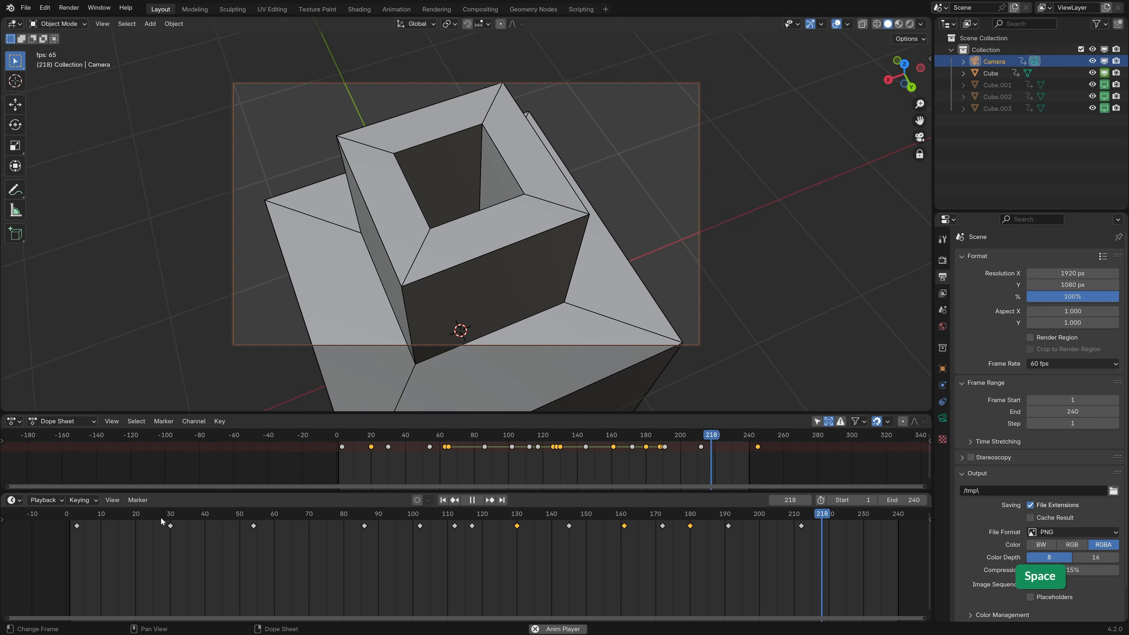
key(space)
- Set the scene's end frame to 500
scroll(406, 533, down, 10)
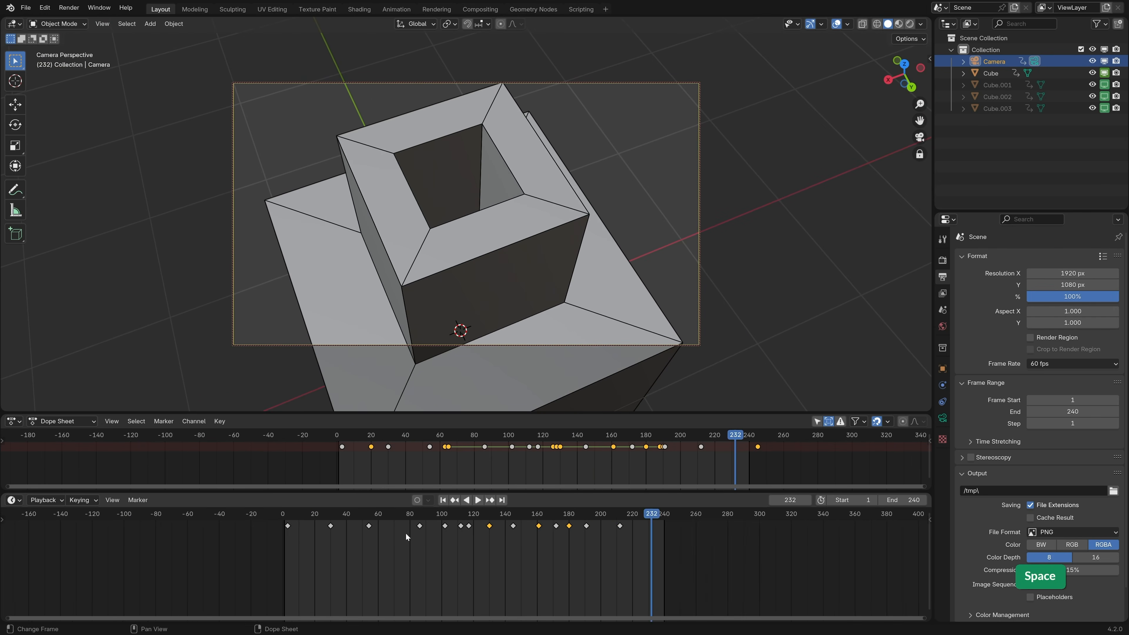
scroll(458, 463, down, 3)
scroll(524, 555, down, 7)
scroll(441, 472, down, 4)
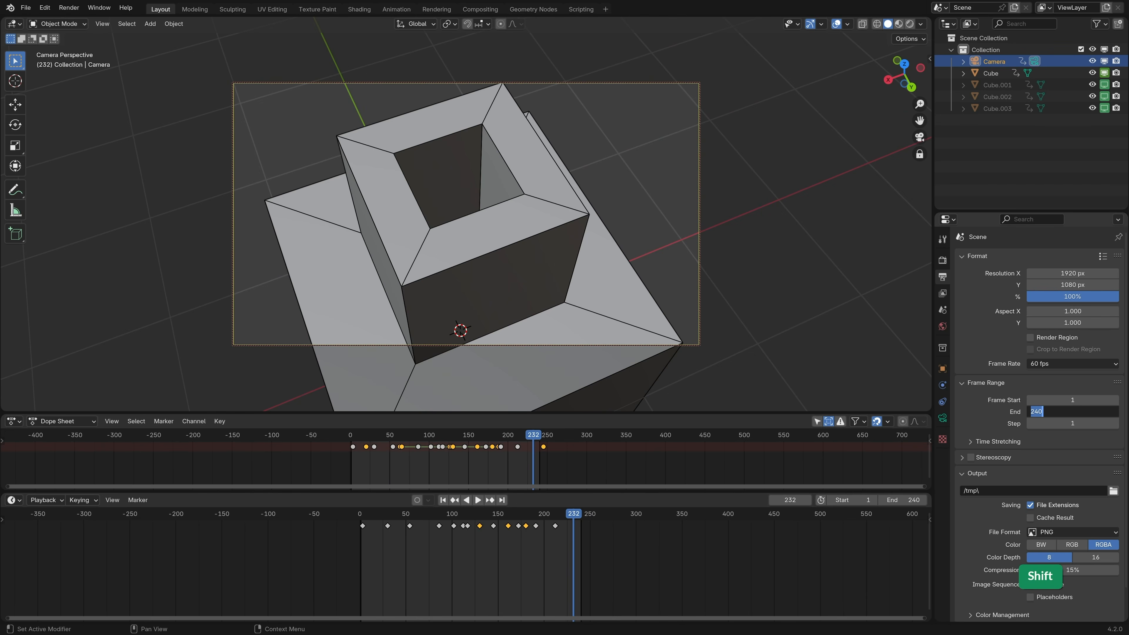
text(00)
key(Return)
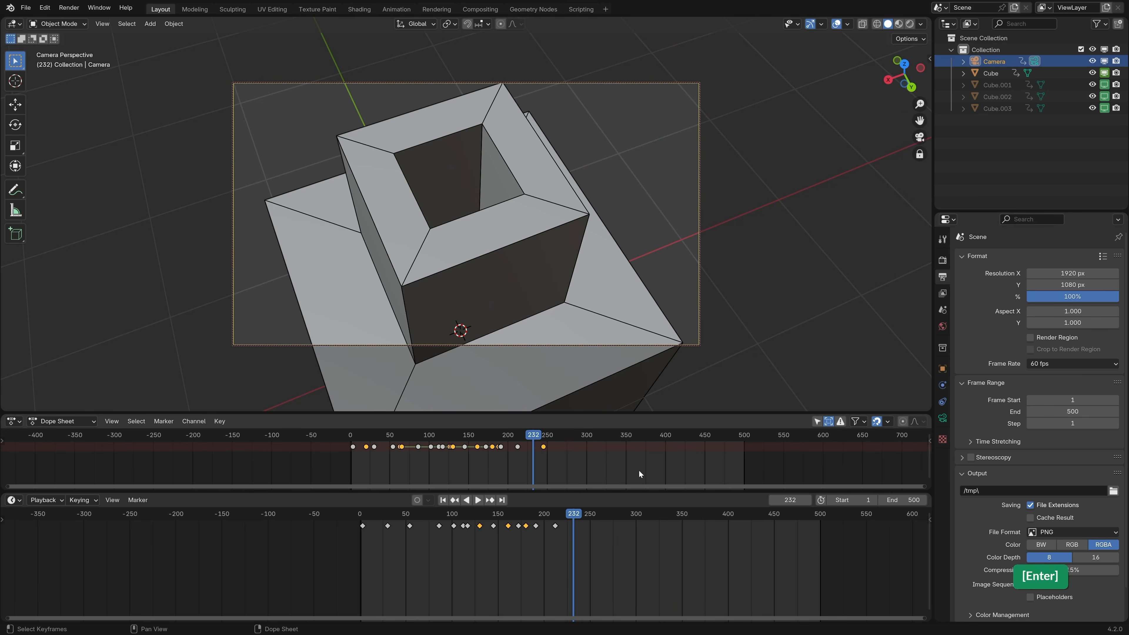
- Scale all keyframes outward from frame 0 so the last one lands at about frame 500, and play back the result
shift+scroll(513, 460, right, 3)
click(263, 436)
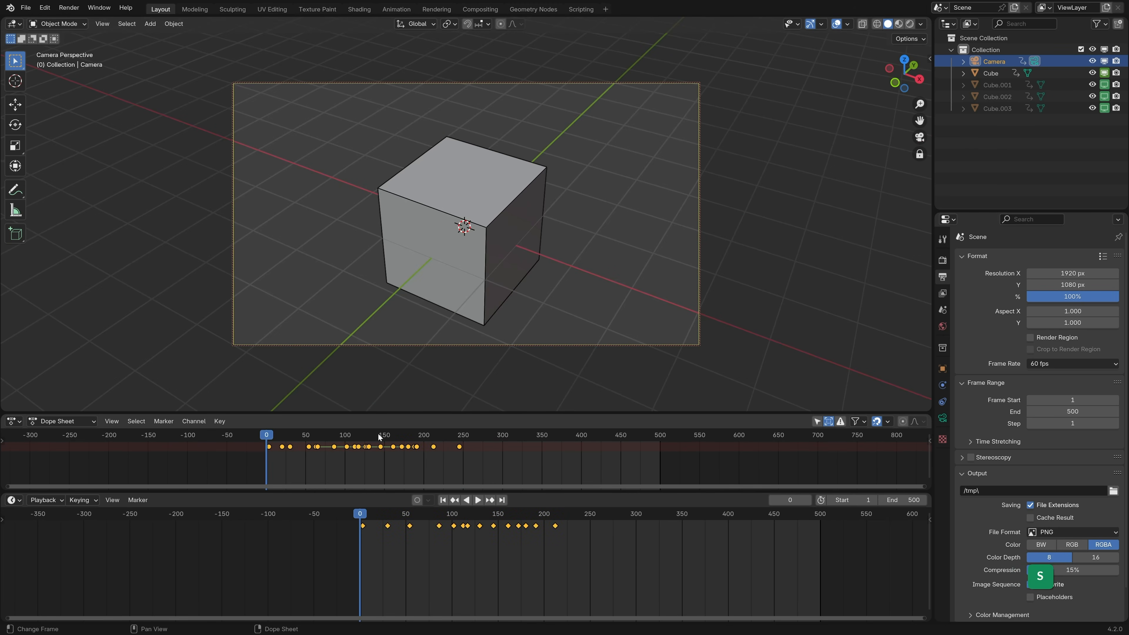
key(s)
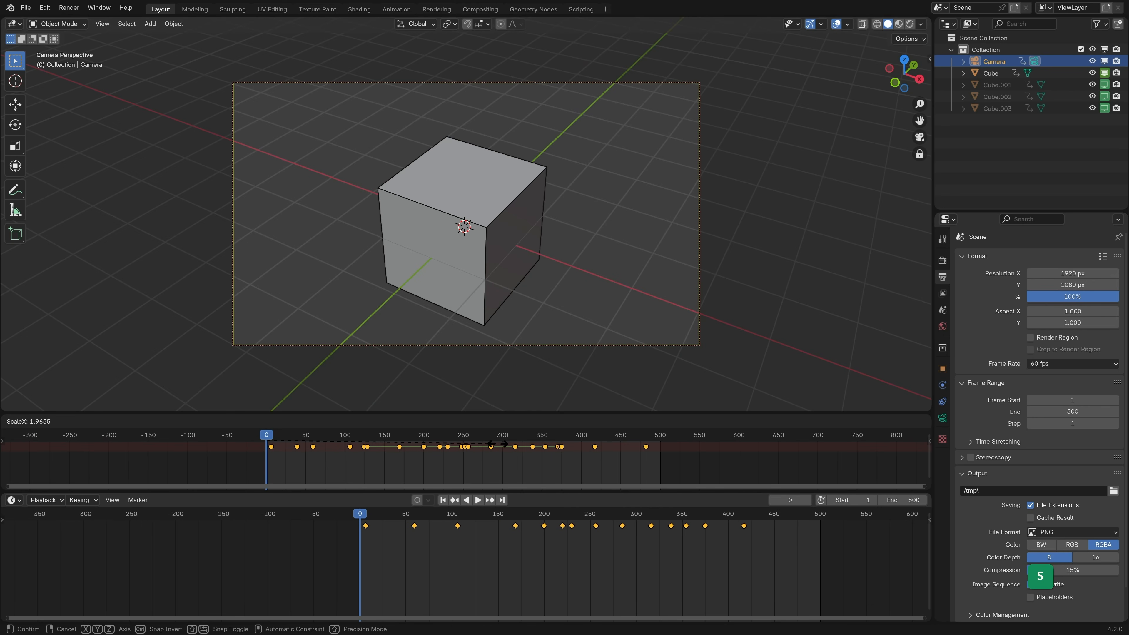
click(505, 443)
key(space)
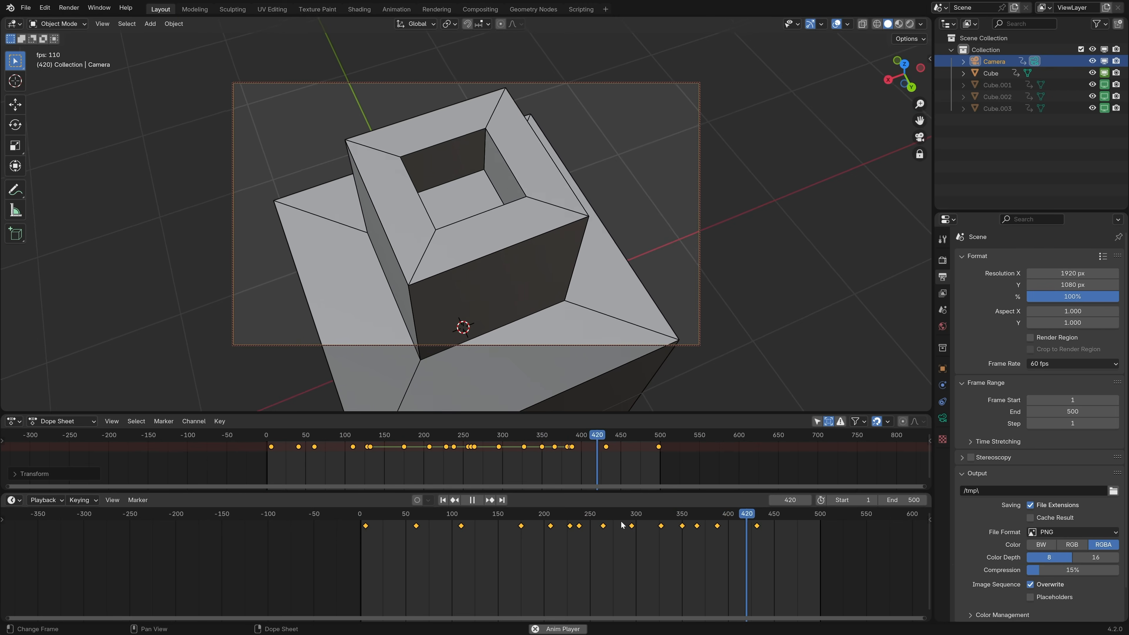
key(space)
- Recentre the model in the shot at the camera keyframe near frame 350 and re-key the camera there
mouse_move(681, 516)
mouse_down()
mouse_move(638, 516)
mouse_move(706, 516)
mouse_move(661, 516)
mouse_up()
click(490, 500)
shift+middle_drag(569, 301, 537, 275)
key(i)
- Reframe the model at the camera keyframe on frame 366, re-key the camera and play back the animation
click(490, 500)
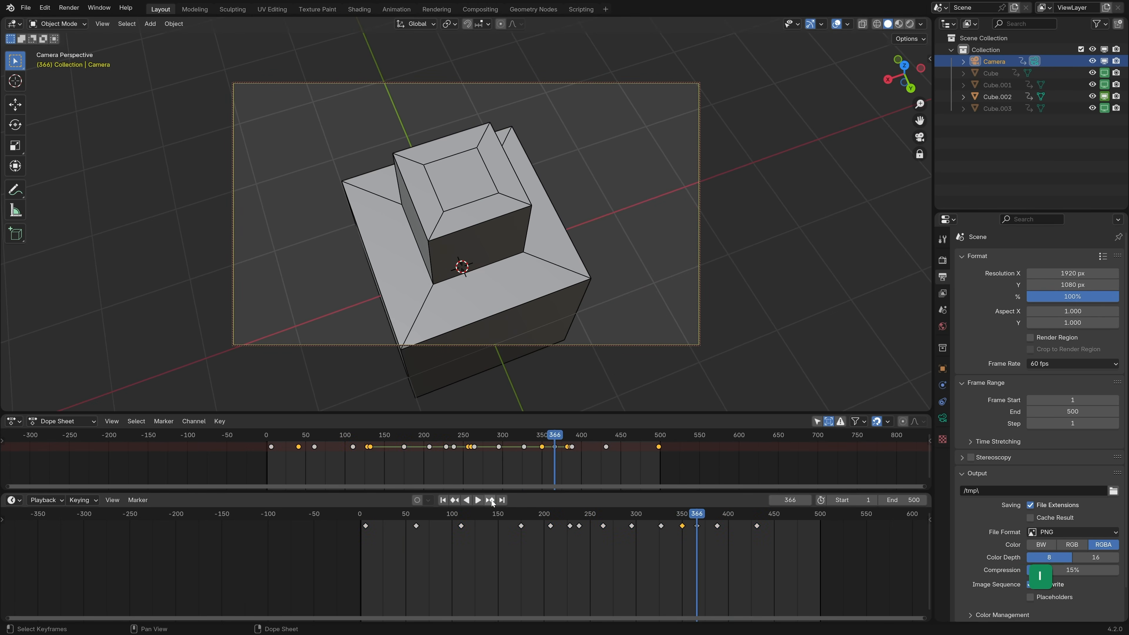
shift+middle_drag(558, 335, 558, 318)
key(space)
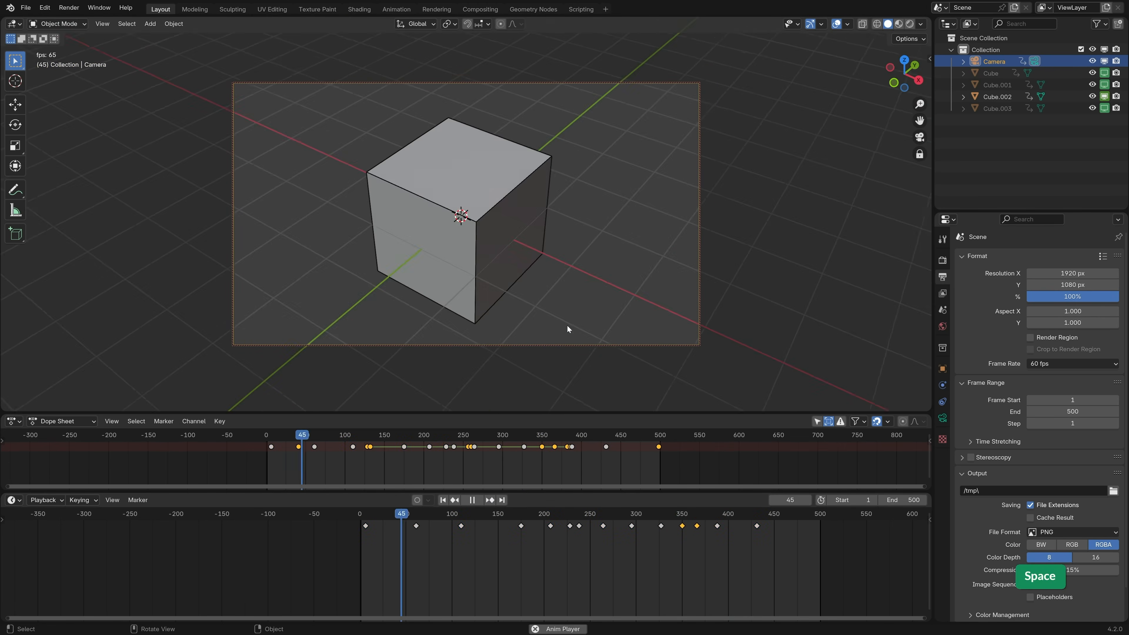
key(space)
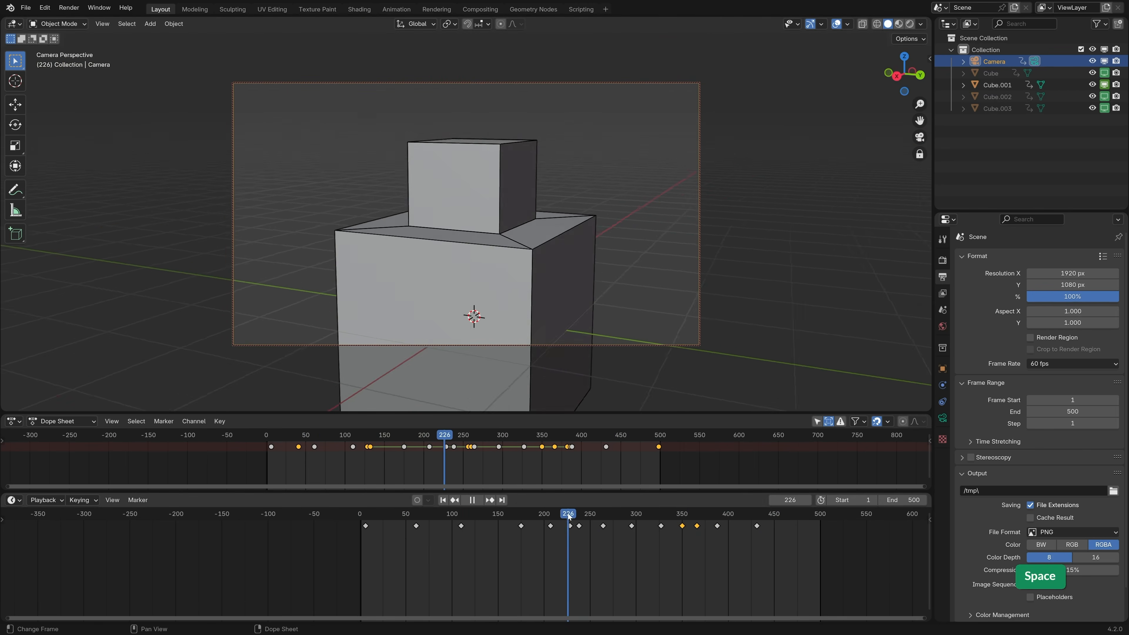
- Adjust the framing at the camera keyframe near frame 238, re-key the camera there and play back the animation
click(454, 500)
click(491, 500)
click(455, 500)
click(454, 500)
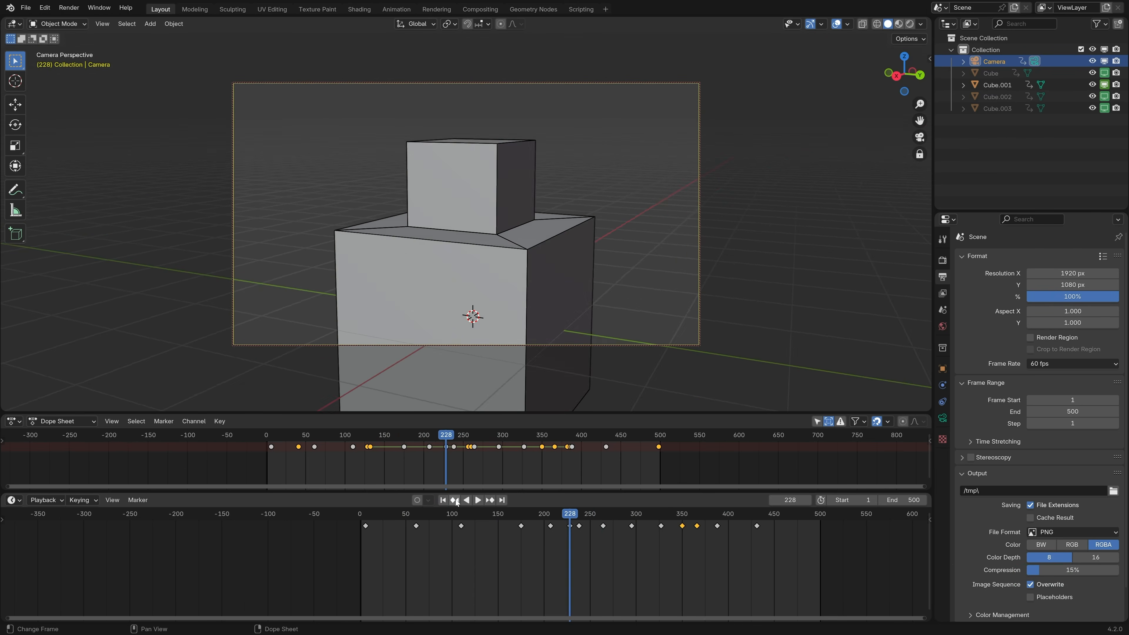
click(490, 500)
shift+middle_drag(492, 361, 501, 364)
key(i)
click(551, 516)
key(space)
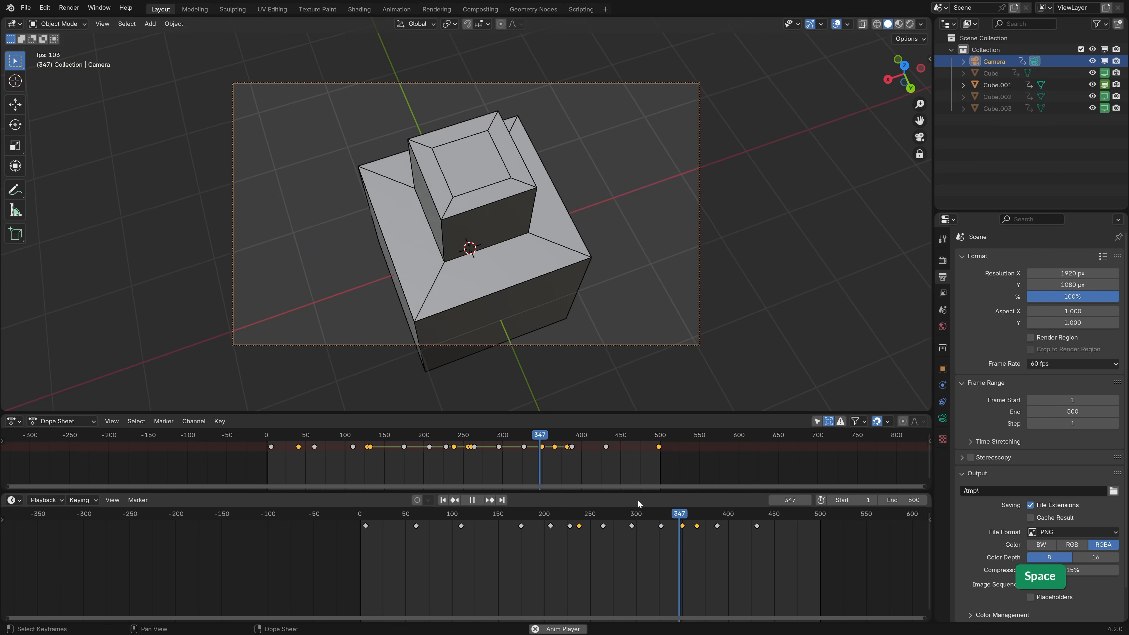
key(space)
- Add a Camera Shakify shake to the camera in its data properties
click(943, 418)
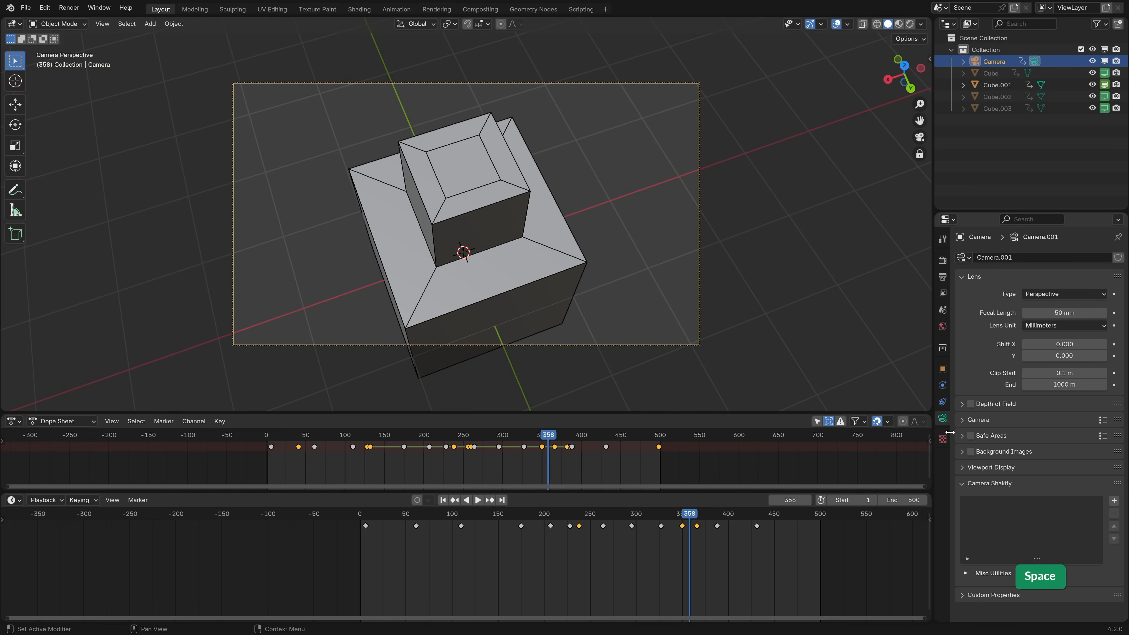
click(1044, 206)
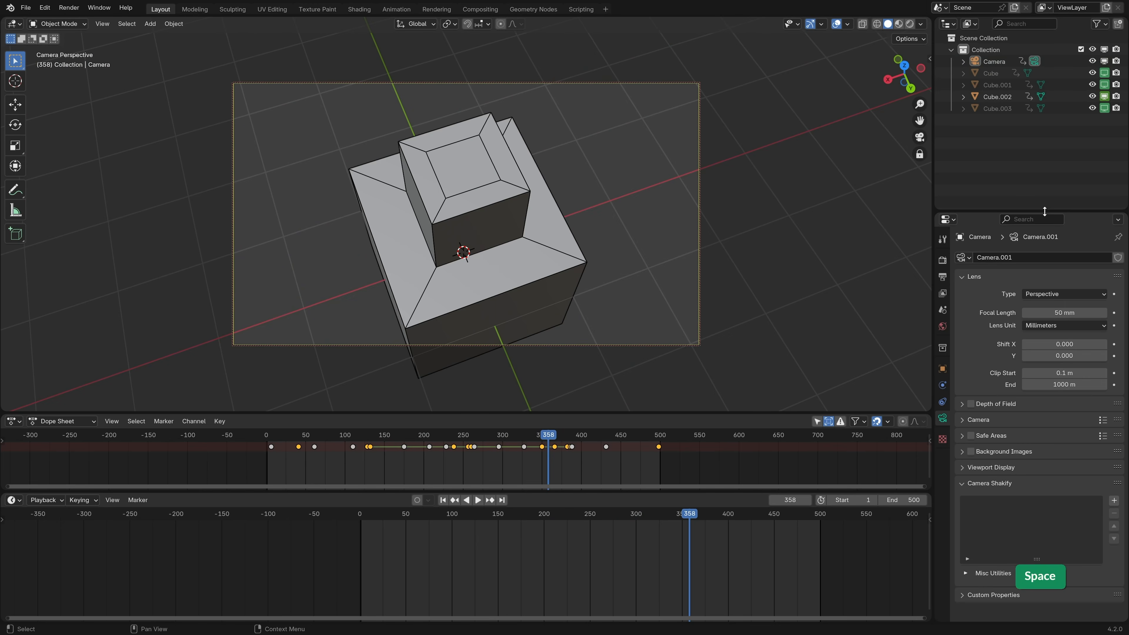
drag(1045, 209, 1045, 129)
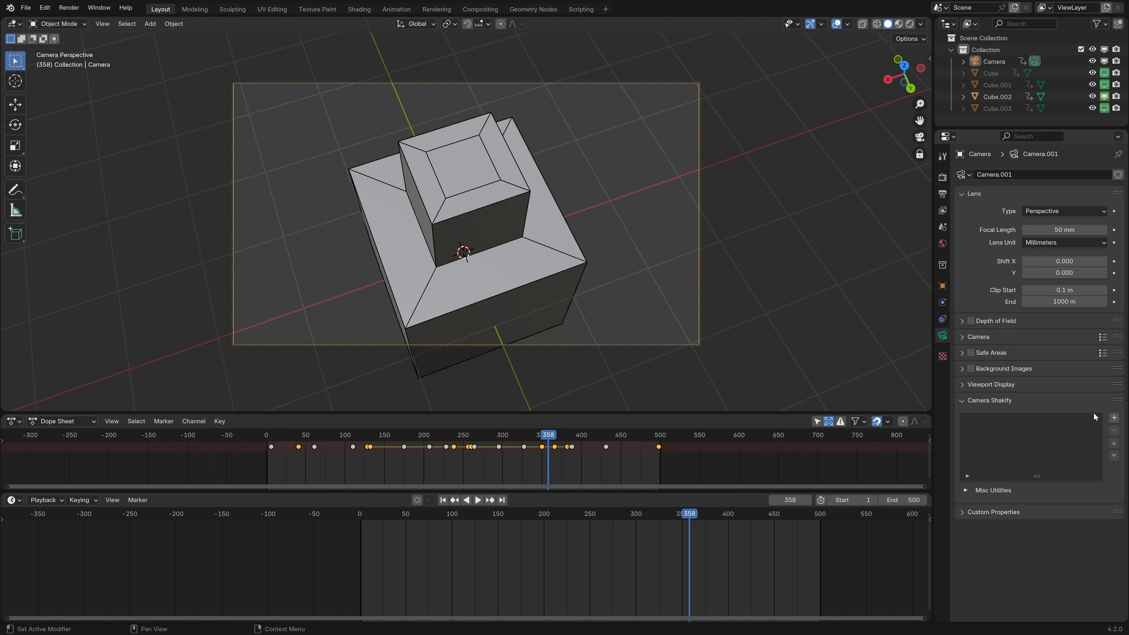
click(1114, 418)
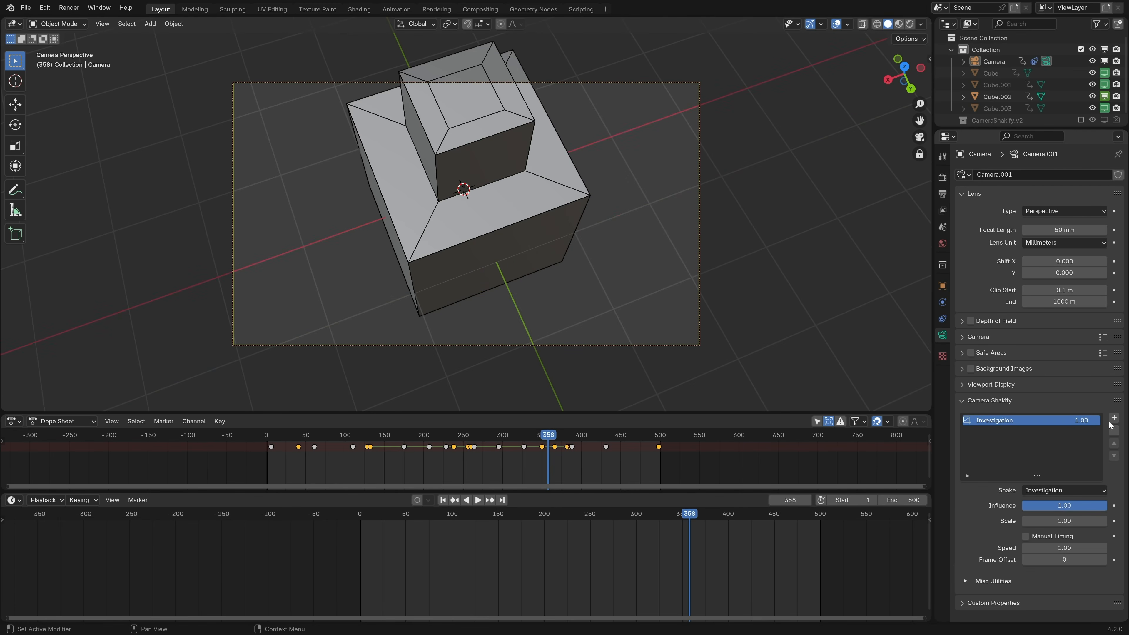
- Play the animation while setting the camera shake's influence to 0.55 and its shake type to The Closeup
key(space)
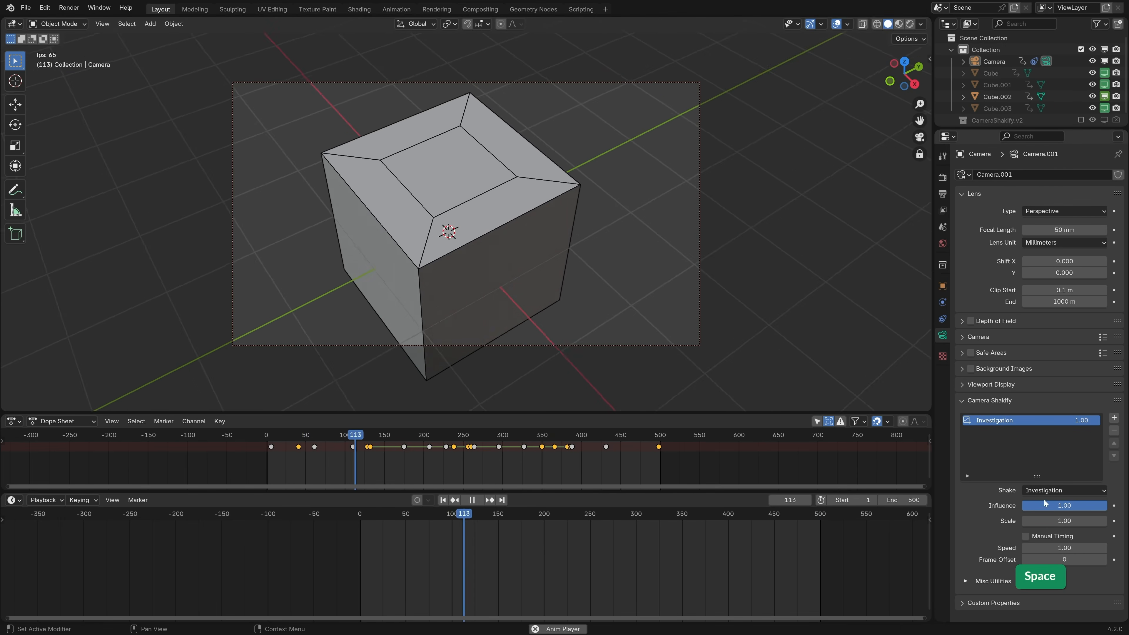
drag(1076, 506, 1044, 505)
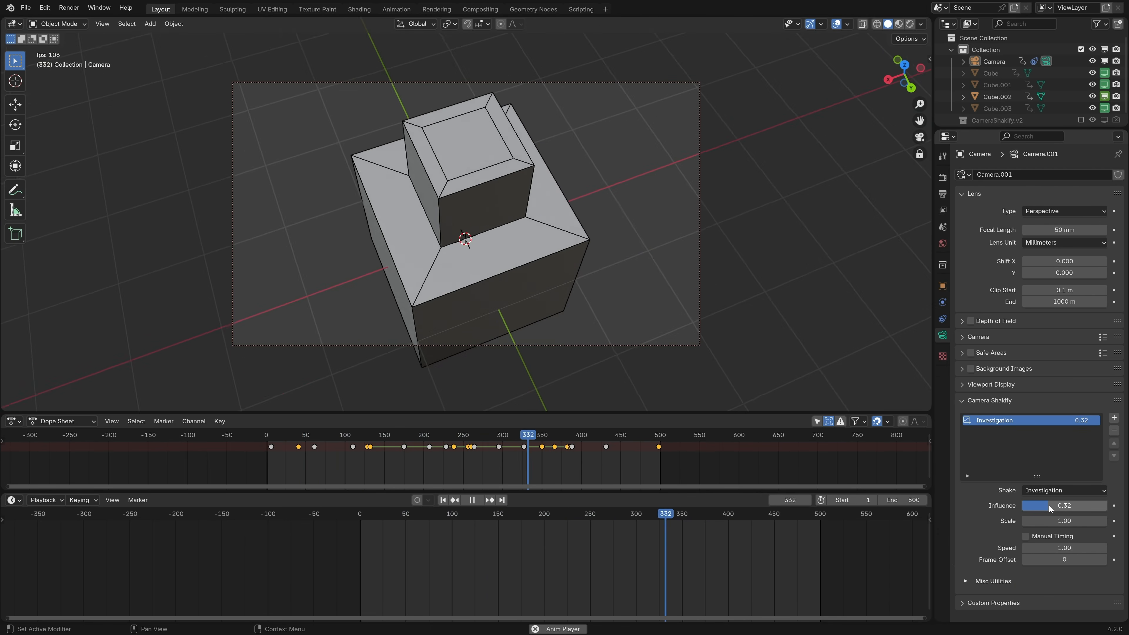
mouse_move(1053, 507)
mouse_down()
mouse_move(1042, 507)
mouse_move(1069, 506)
mouse_up()
click(1064, 490)
click(1050, 515)
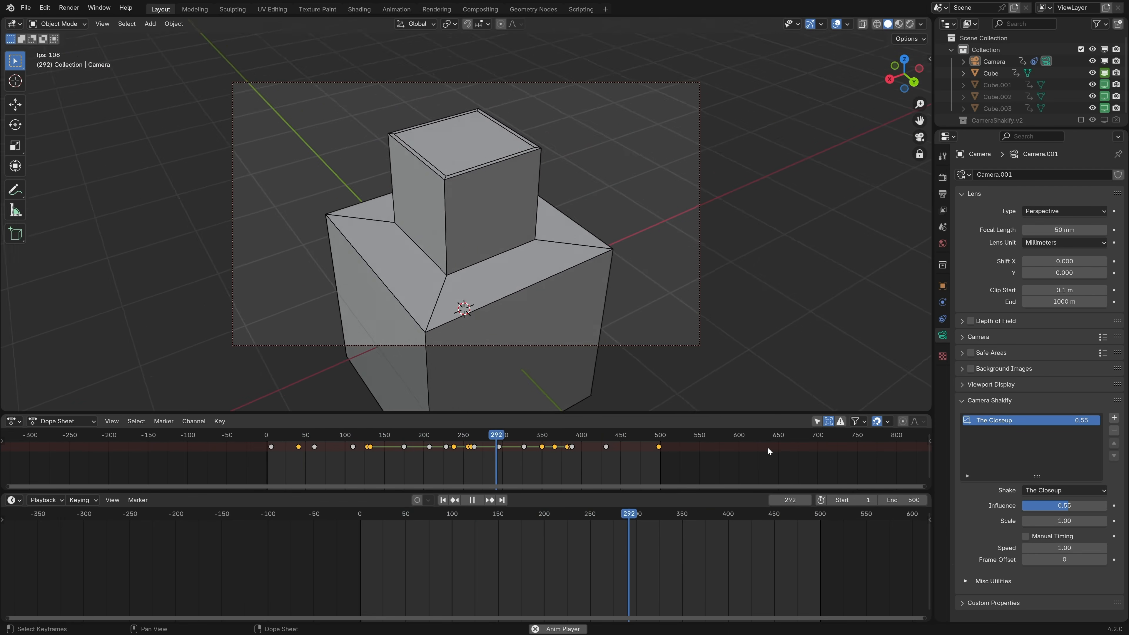
key(space)
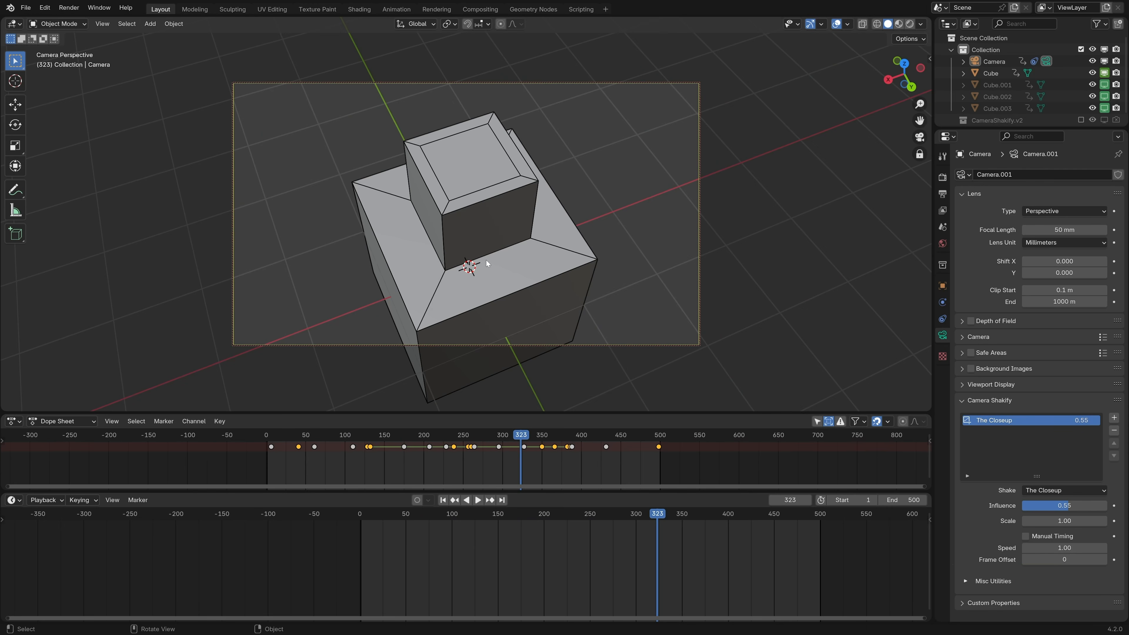
- Set the camera's shake influence to 0.43 and keyframe it at frame 454
click(683, 346)
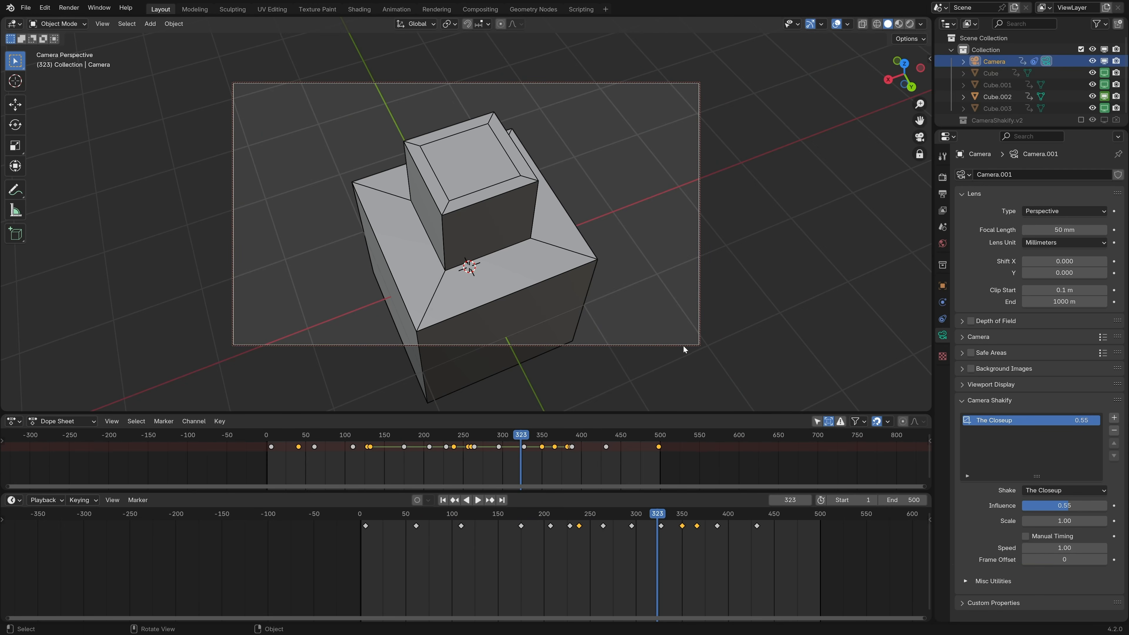
click(268, 438)
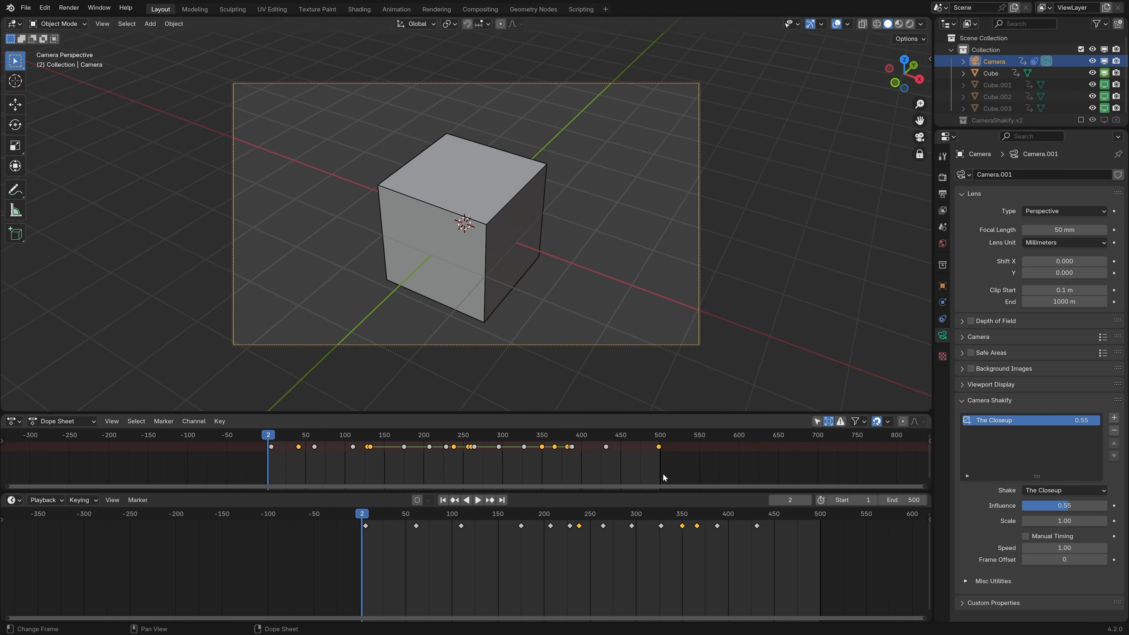
click(658, 439)
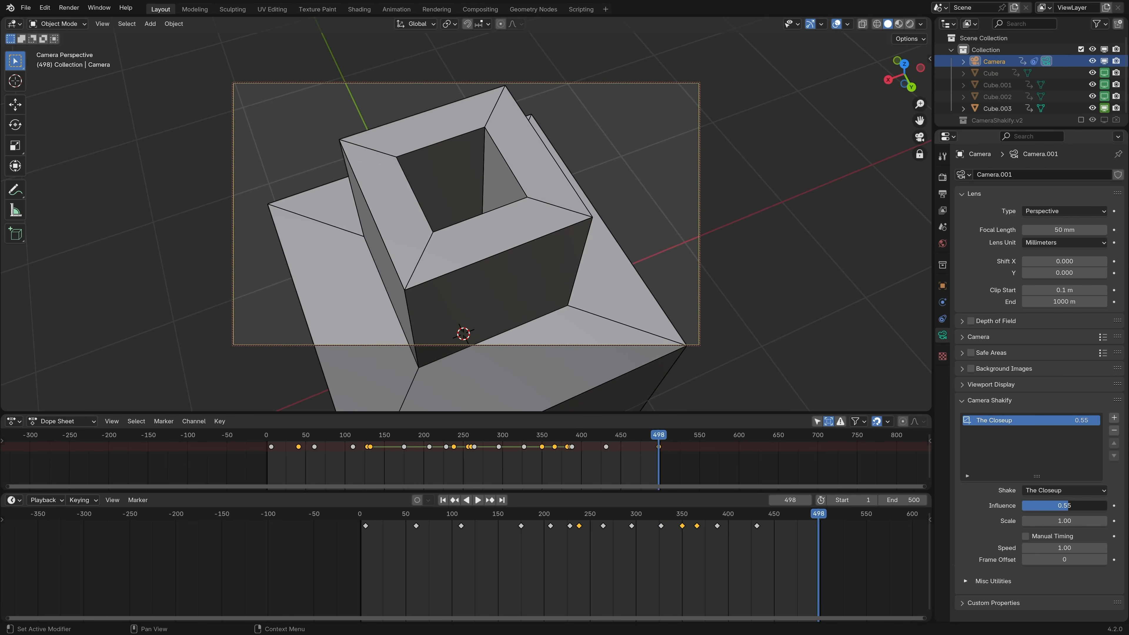
mouse_move(1066, 506)
mouse_down()
mouse_move(1042, 505)
mouse_move(1066, 506)
mouse_up()
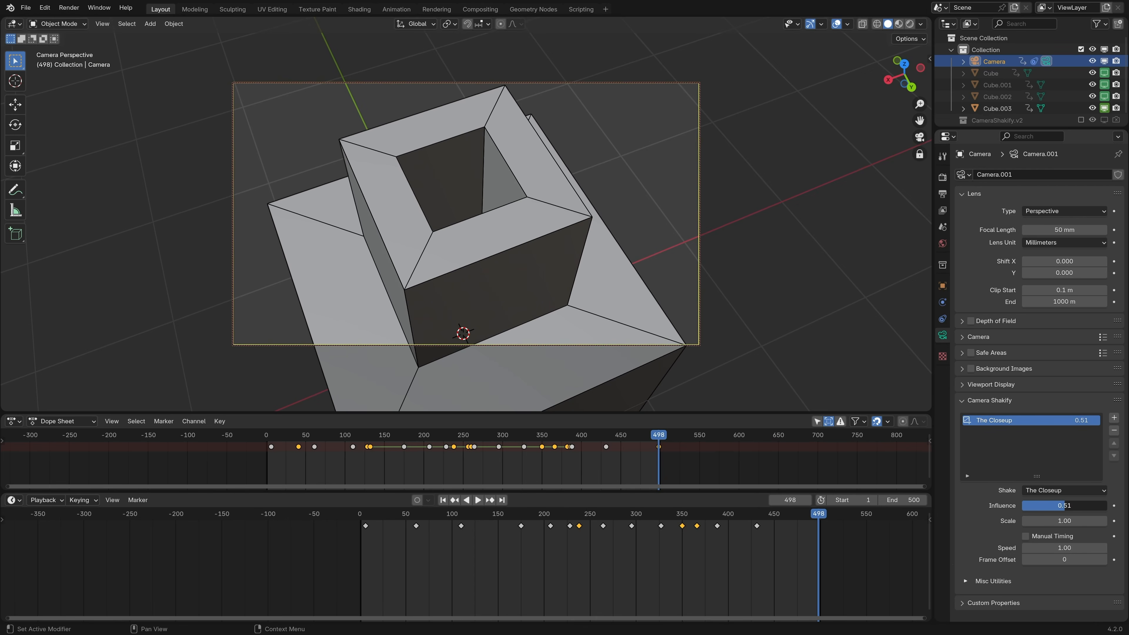
drag(1066, 506, 1060, 509)
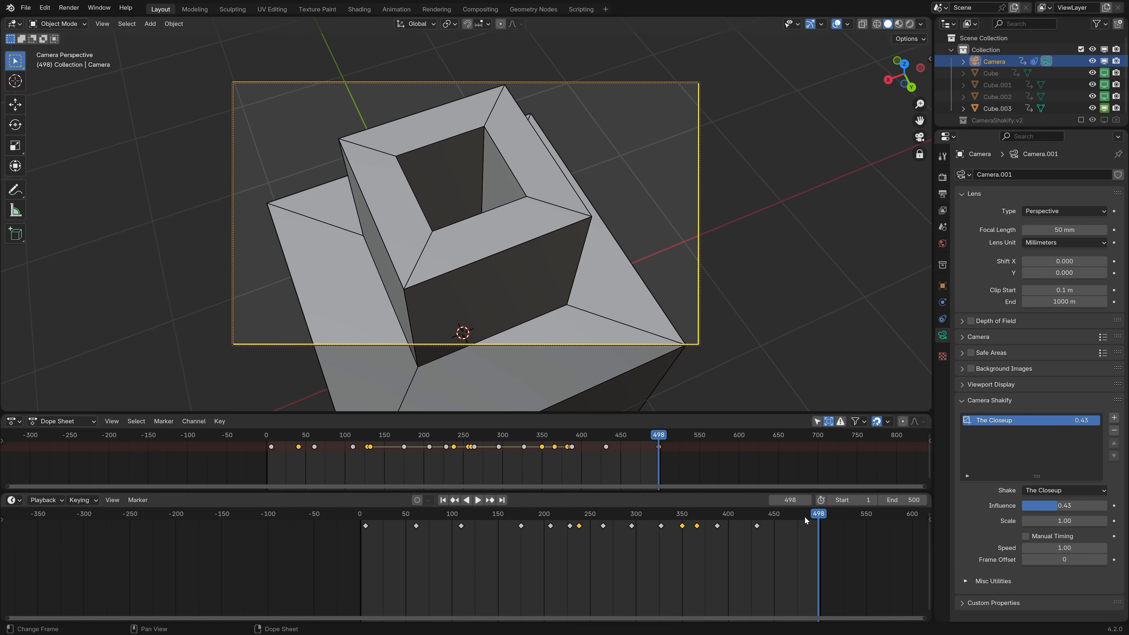
drag(804, 516, 777, 516)
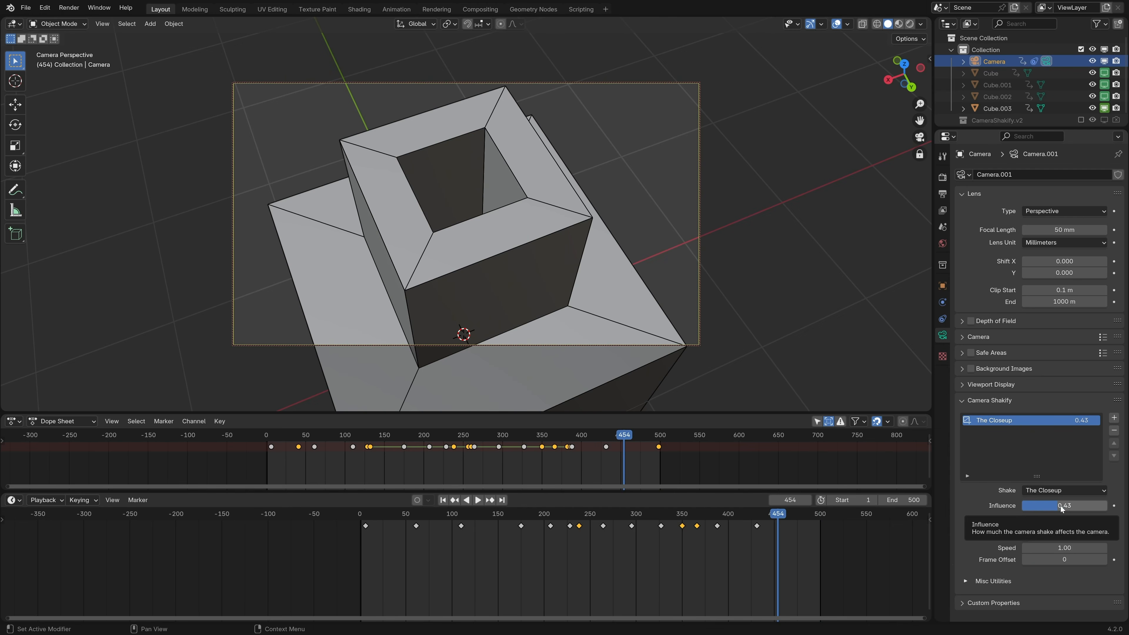
key(i)
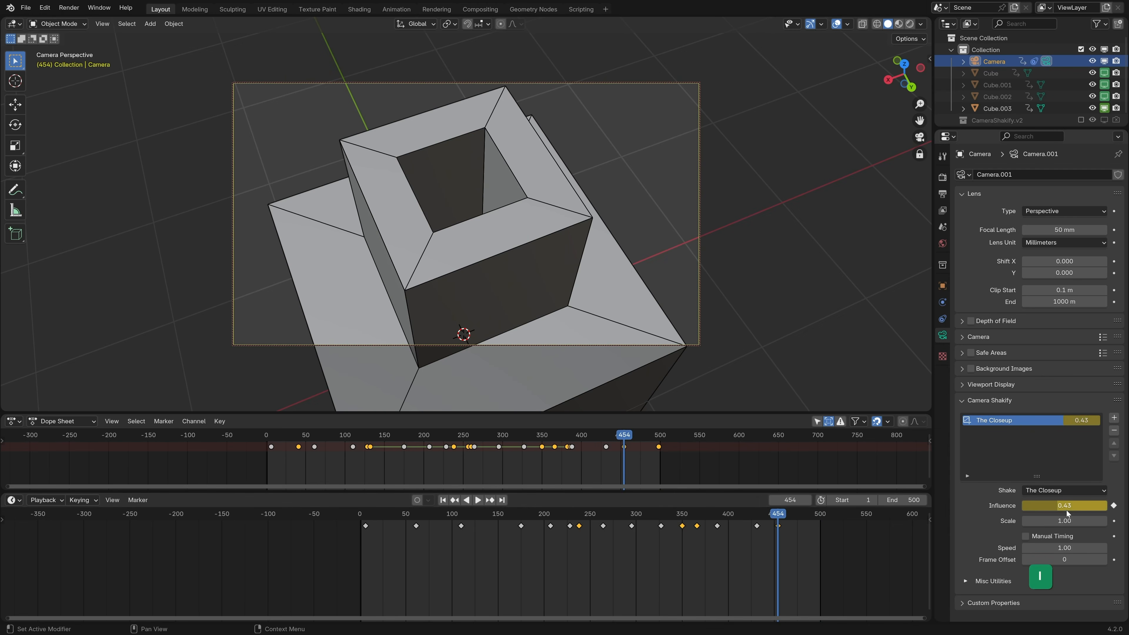
- Keyframe the shake influence at 0.00 on frame 499 and again on frame 0
drag(778, 522, 820, 522)
drag(1084, 504, 1024, 506)
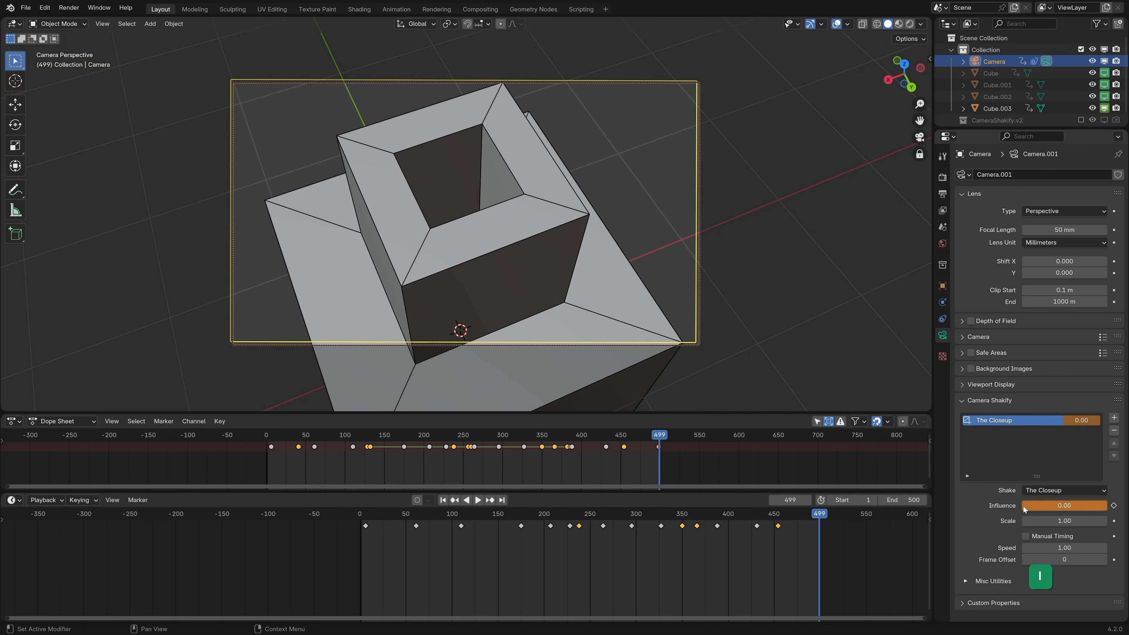
key(i)
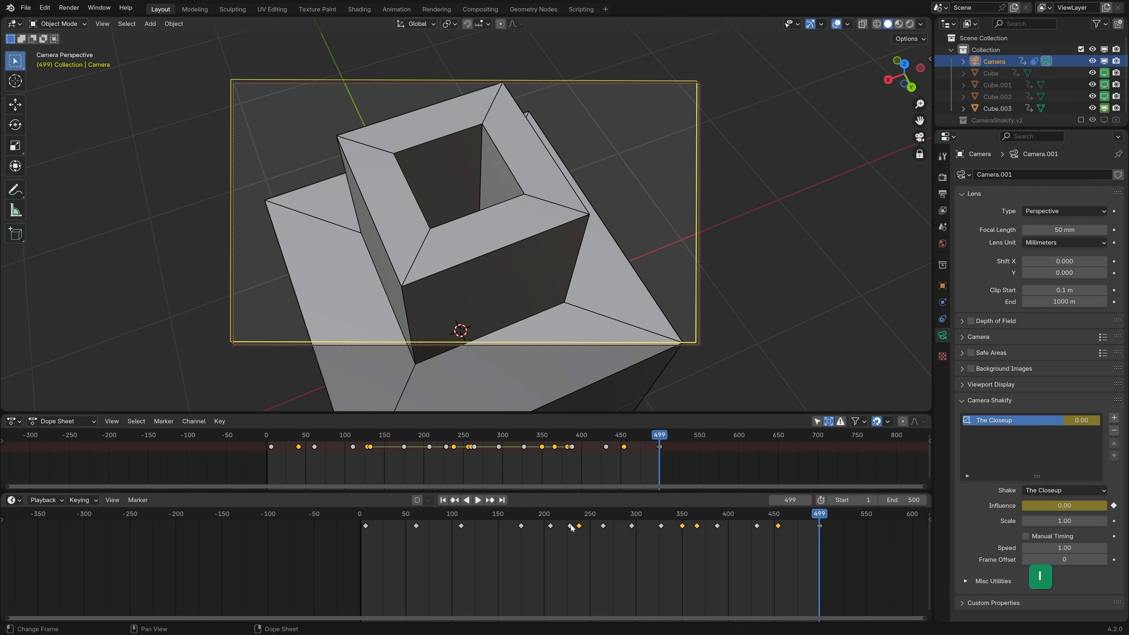
drag(804, 516, 829, 521)
drag(423, 520, 360, 520)
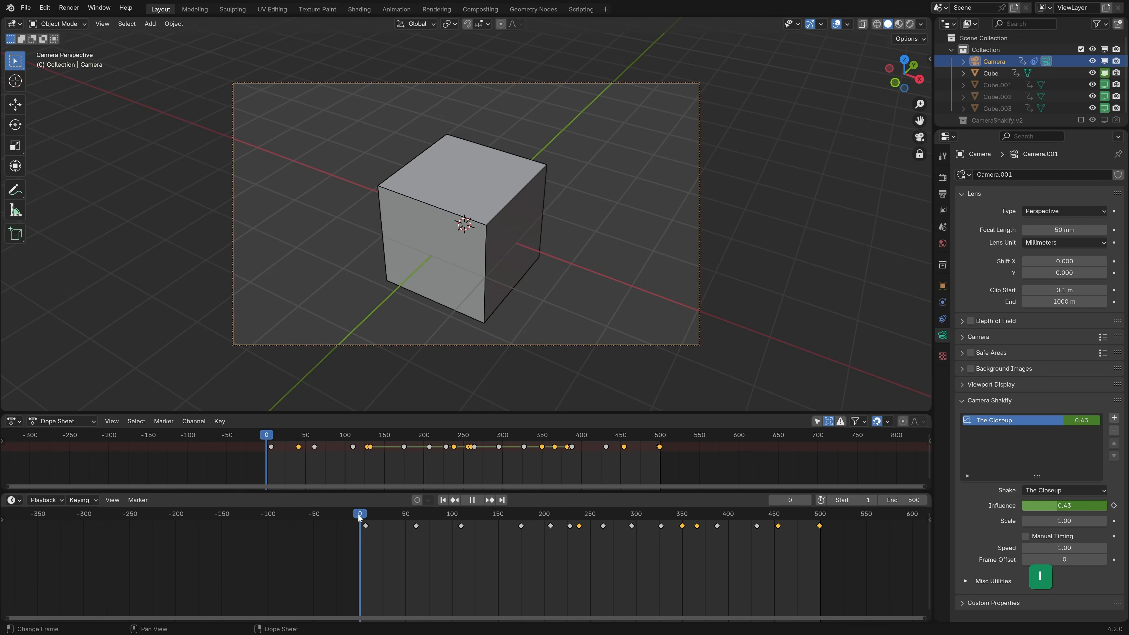
key(i)
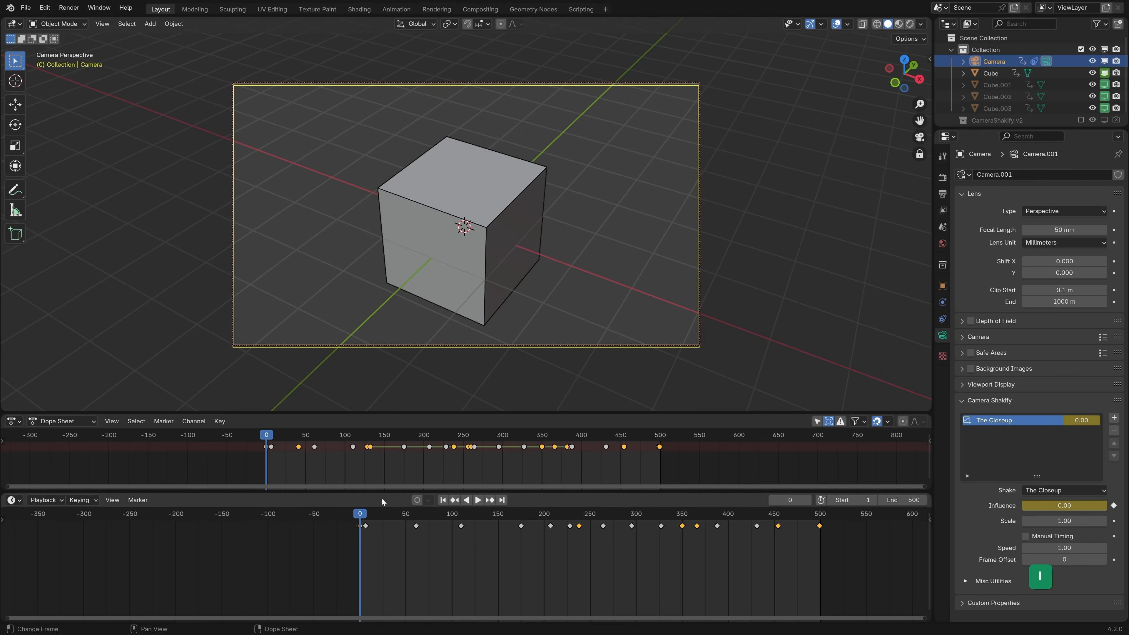
- Raise the shake influence again and keyframe it near frame 37, and scrub through the animation to check the shake
key(space)
mouse_move(1060, 503)
mouse_down()
mouse_move(1086, 504)
mouse_move(1058, 506)
mouse_up()
key(i)
drag(389, 518, 773, 534)
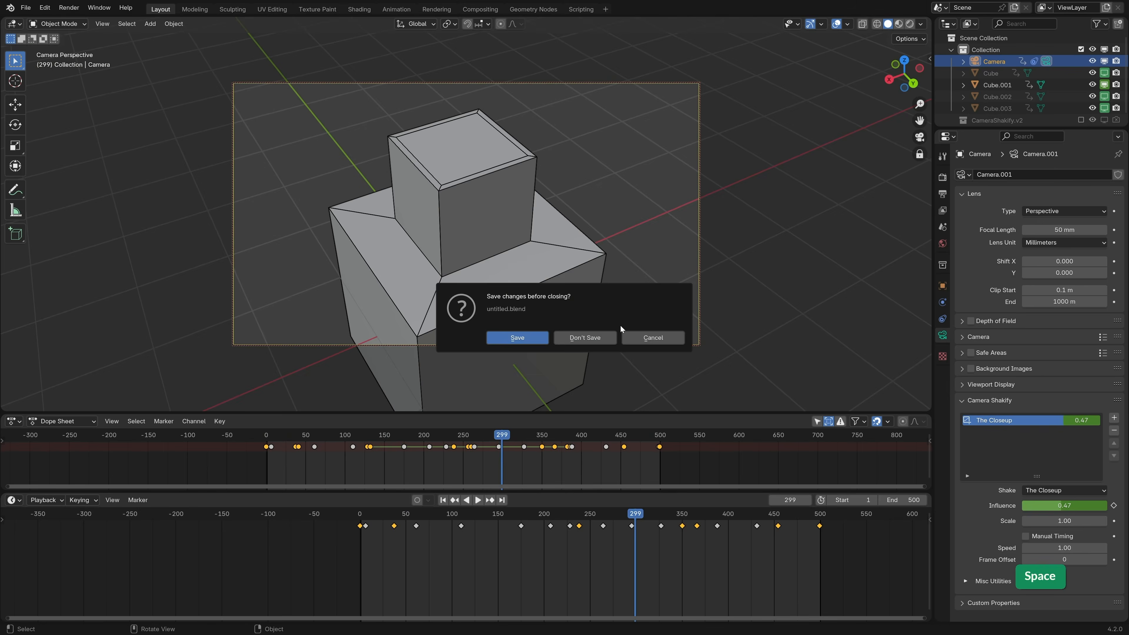
- Discard the unsaved changes, switch to the finished hand modelling animation and play it back
click(600, 337)
key(space)
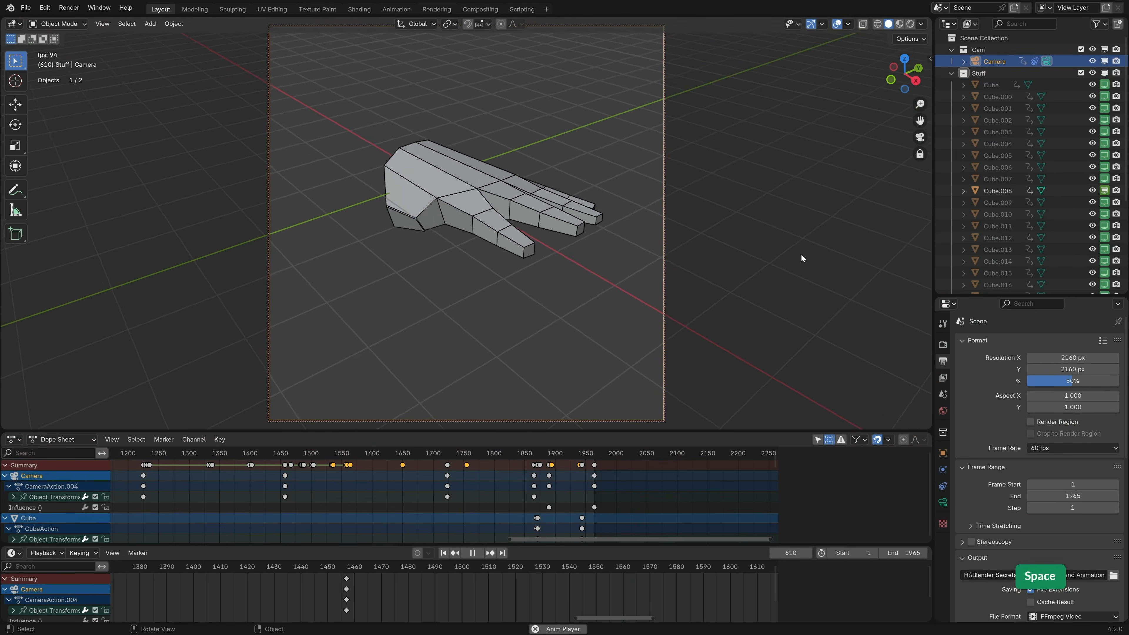